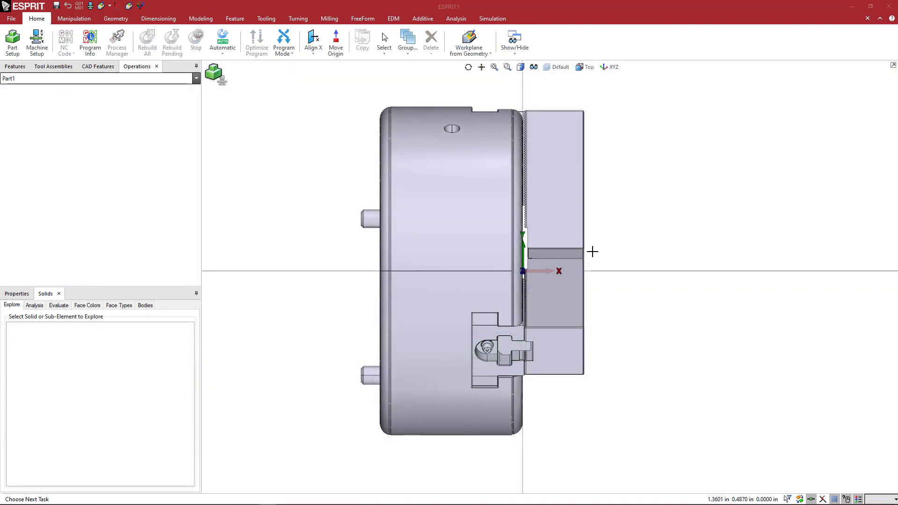
# Step: Examine the chuck model's jaws, body and rear side in relation to the origin and its axes
pyautogui.moveTo(689, 215); pyautogui.dragTo(627, 197, button='middle')
pyautogui.scroll(3, 624, 191)
pyautogui.scroll(-2, 624, 192)
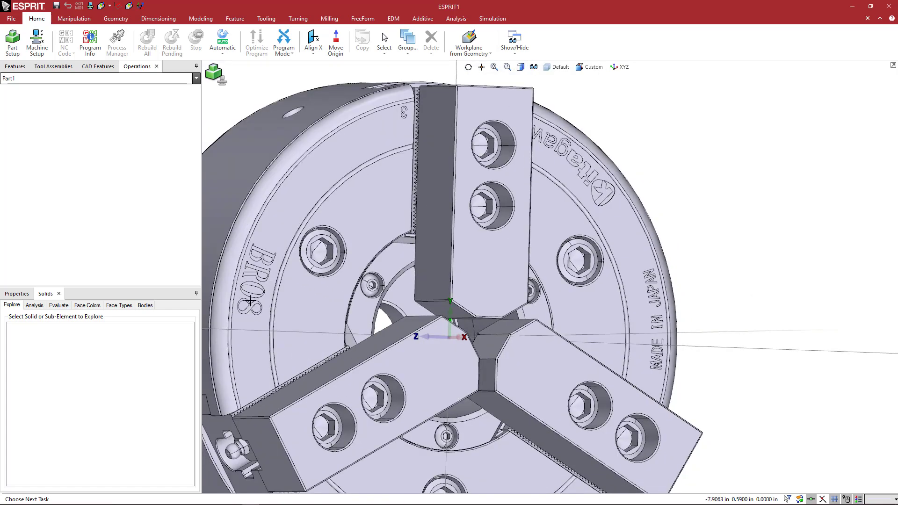
pyautogui.scroll(-3, 496, 257)
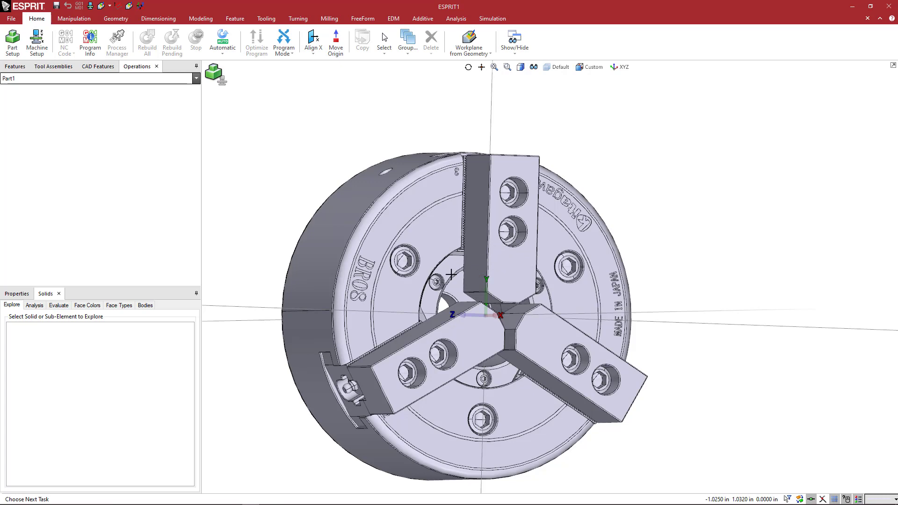
pyautogui.scroll(3, 365, 276)
pyautogui.scroll(-4, 393, 261)
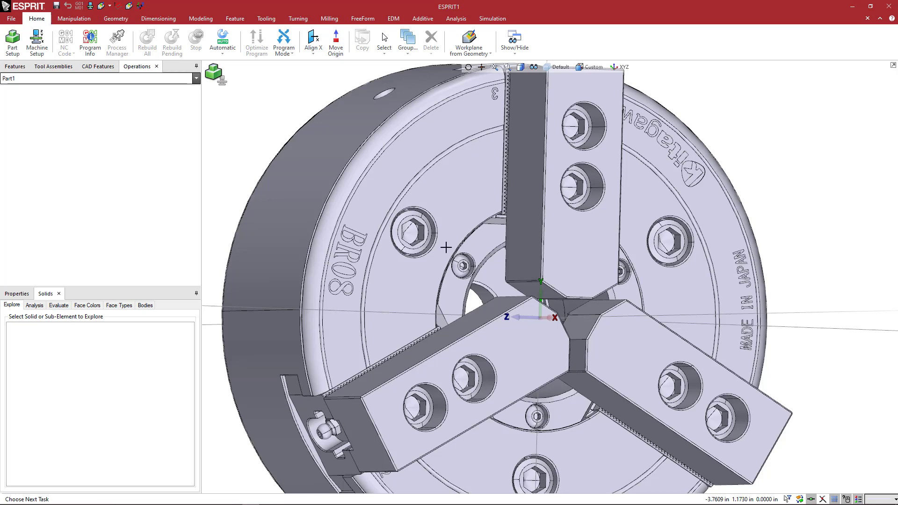
pyautogui.moveTo(452, 250); pyautogui.dragTo(409, 239, button='middle')
pyautogui.scroll(-2, 467, 248)
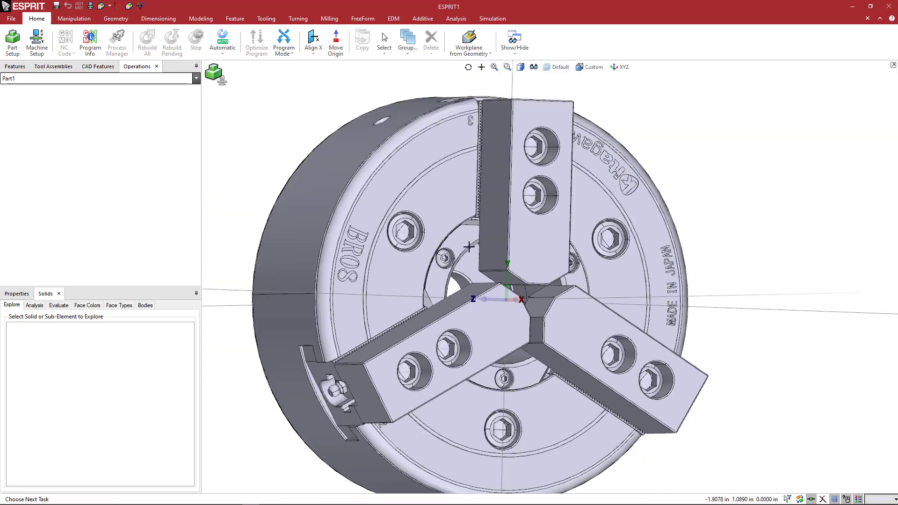
pyautogui.moveTo(482, 252); pyautogui.dragTo(502, 284, button='middle')
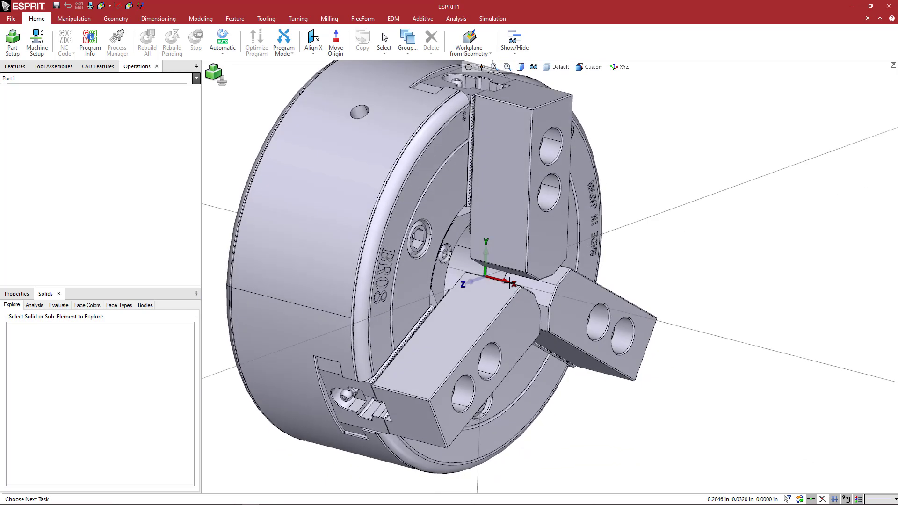
pyautogui.scroll(-1, 513, 284)
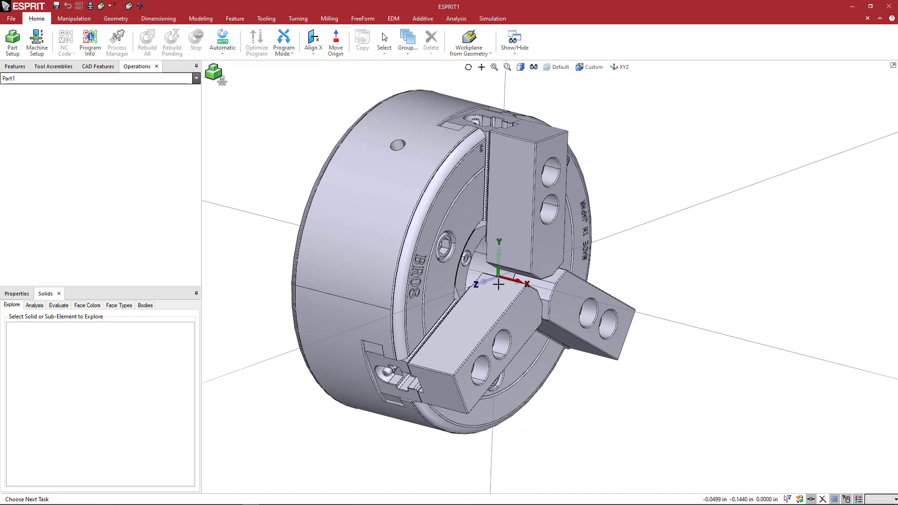
pyautogui.moveTo(498, 284); pyautogui.dragTo(528, 281, button='middle')
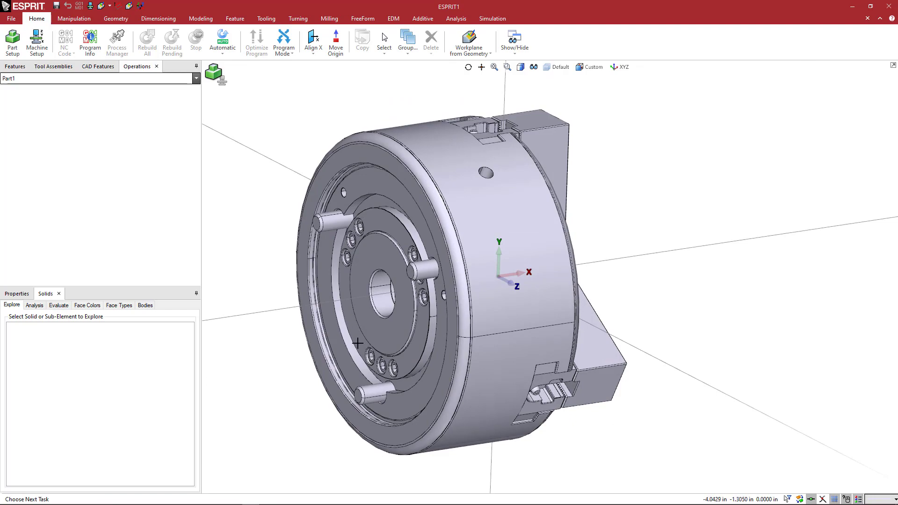
# Step: Restrict the selection filter to solid faces and try picking individual faces on the rear of the chuck
pyautogui.moveTo(488, 280); pyautogui.dragTo(494, 218, button='middle')
pyautogui.click(480, 219)
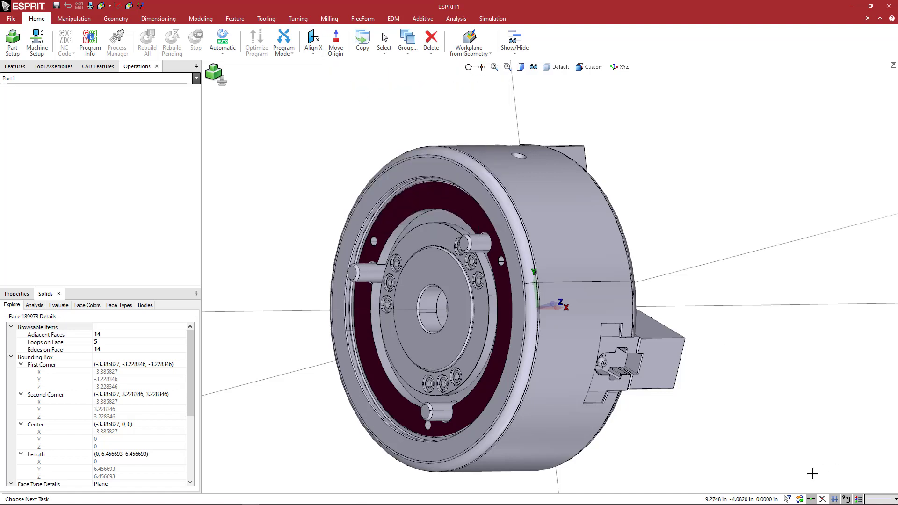
pyautogui.click(788, 500)
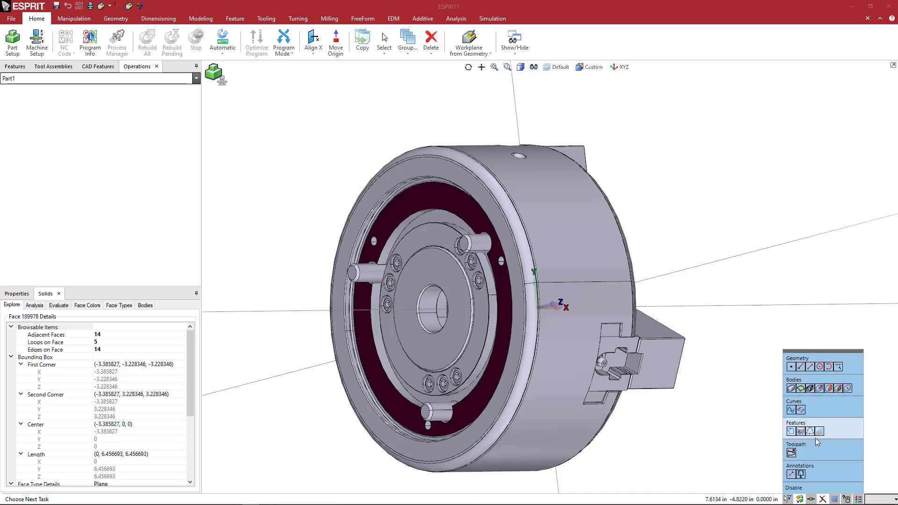
pyautogui.click(816, 384)
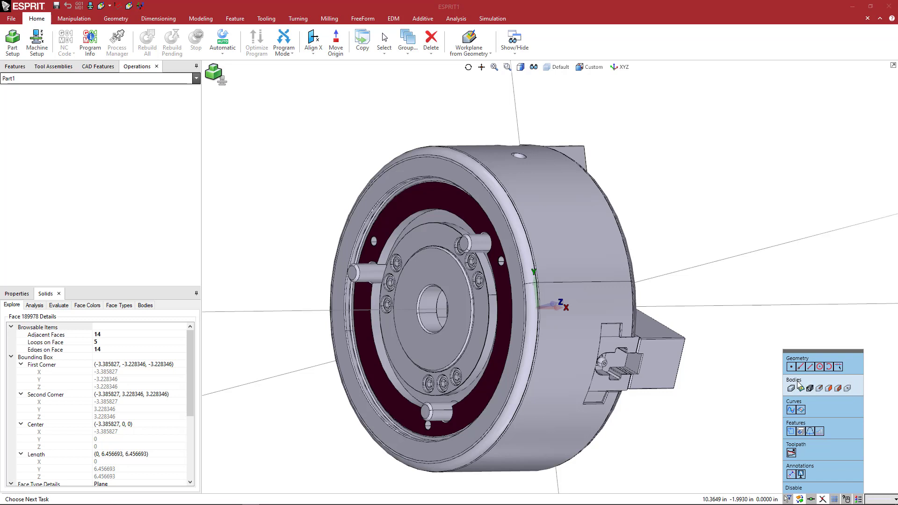
pyautogui.click(828, 388)
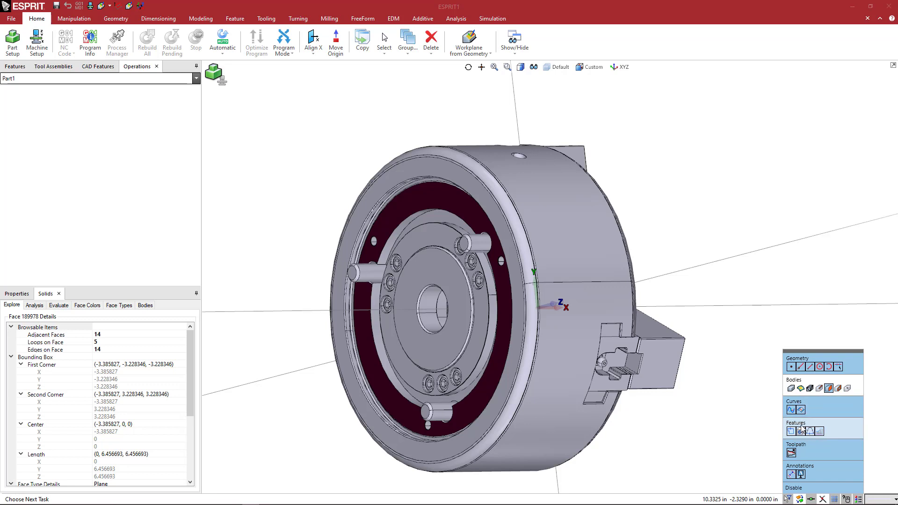
pyautogui.click(573, 263)
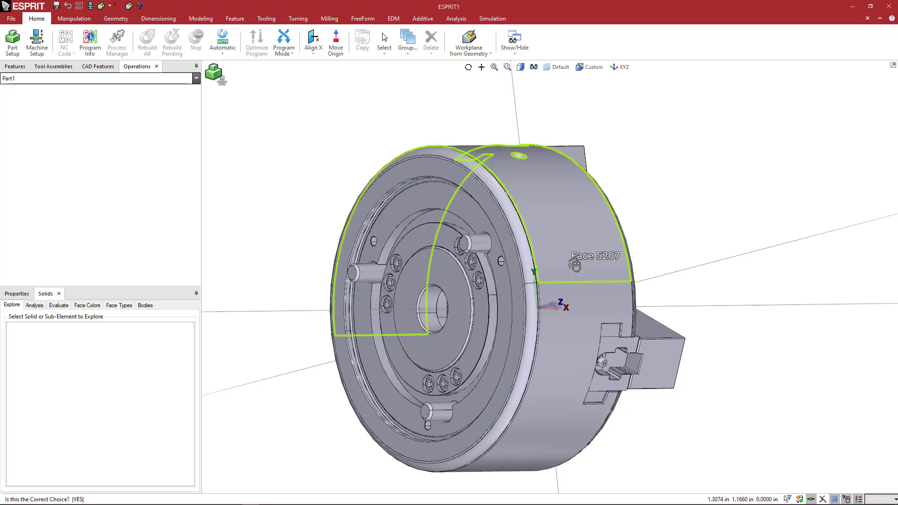
pyautogui.click(563, 320)
pyautogui.click(463, 296)
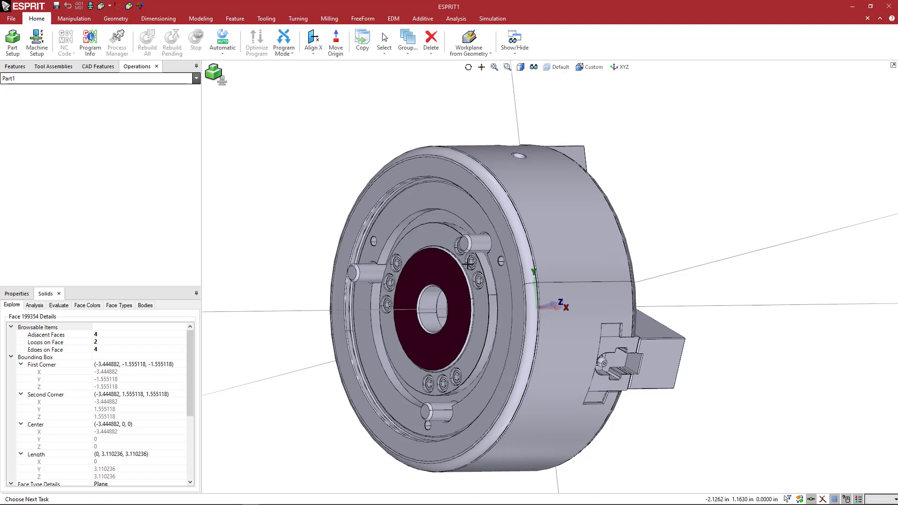
# Step: Select the recessed ring-shaped mounting face on the chuck's rear and align it to the Z axis
pyautogui.moveTo(459, 282); pyautogui.dragTo(472, 267, button='middle')
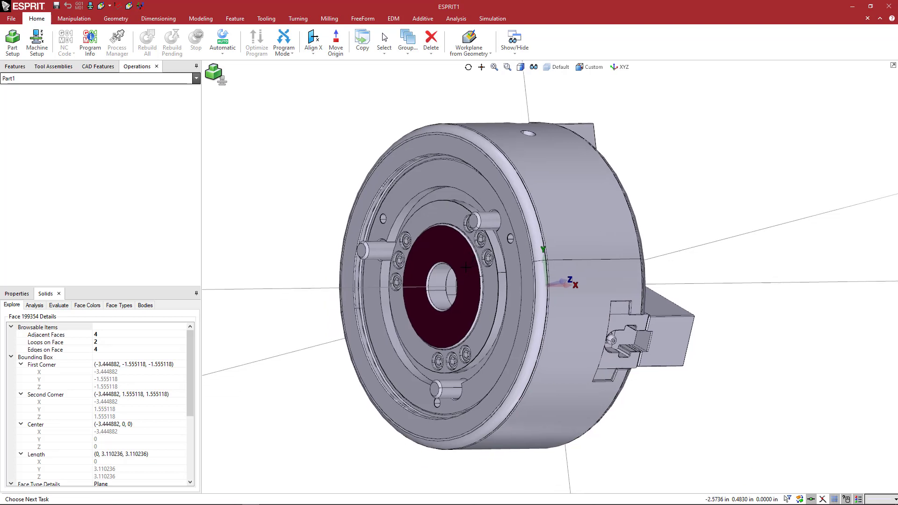
pyautogui.click(458, 179)
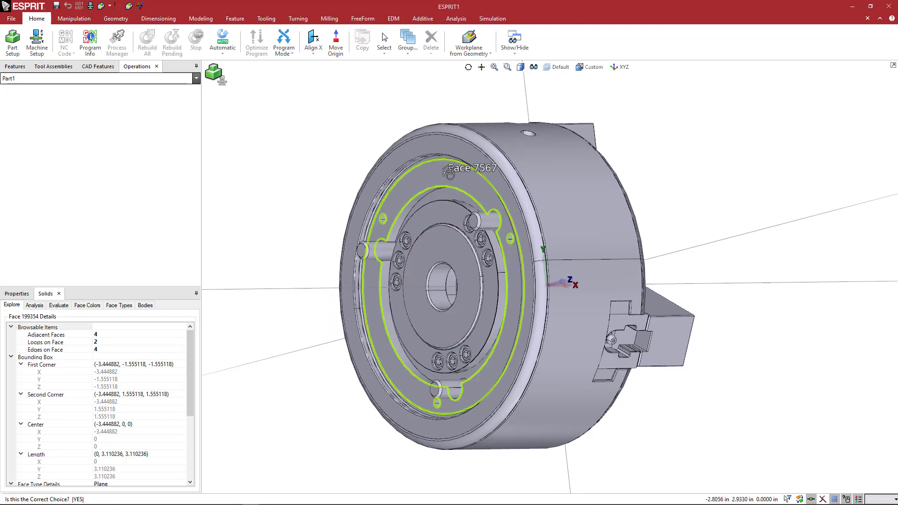
pyautogui.moveTo(472, 201)
pyautogui.mouseDown(button='middle')
pyautogui.moveTo(447, 199)
pyautogui.moveTo(474, 206)
pyautogui.mouseUp(button='middle')
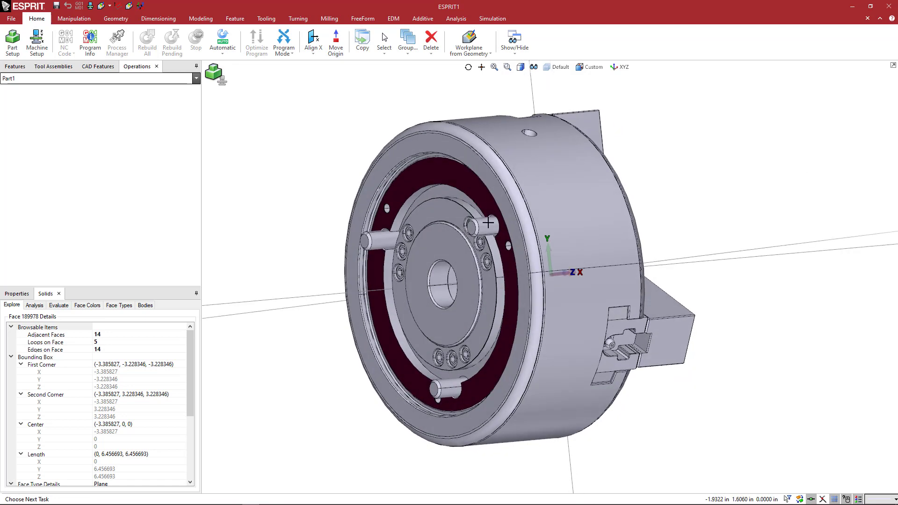
pyautogui.scroll(1, 487, 219)
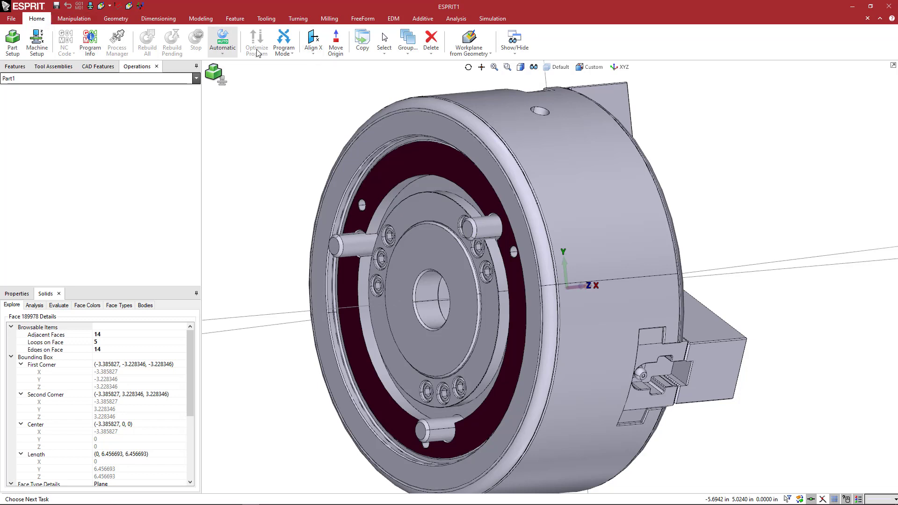
pyautogui.click(314, 55)
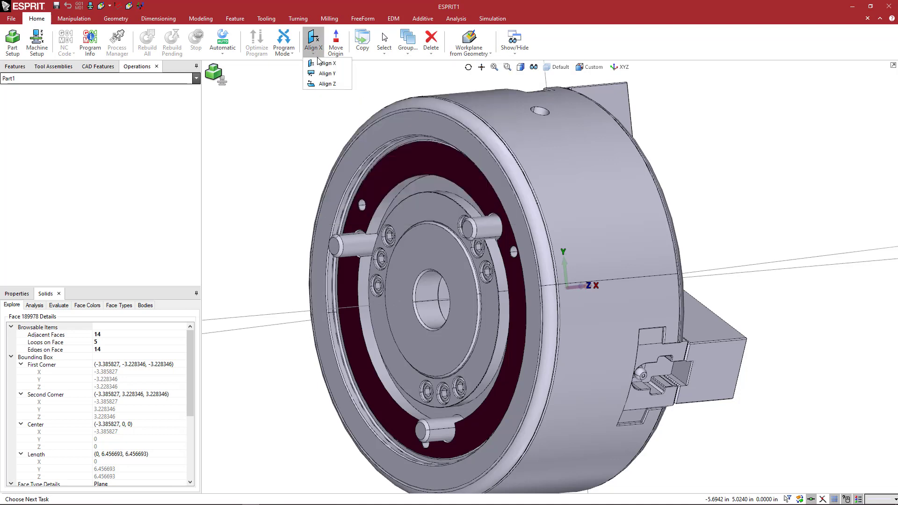
pyautogui.click(328, 85)
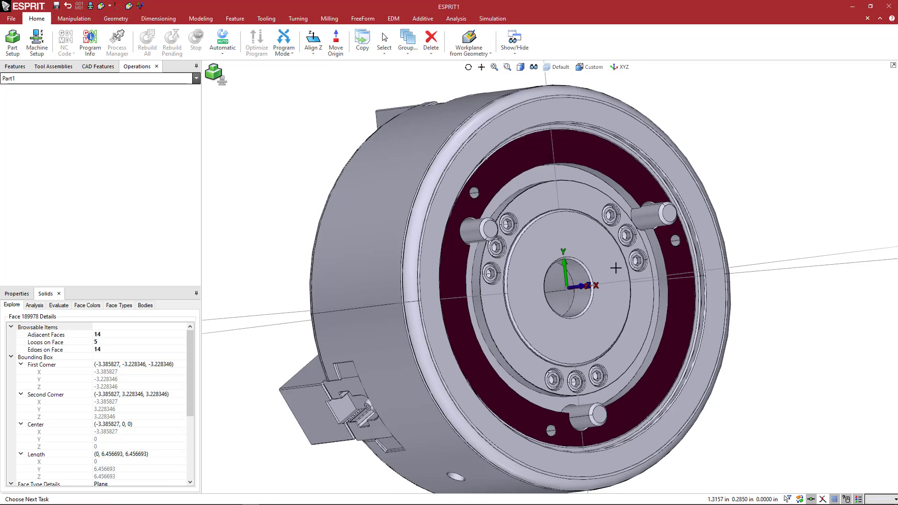
# Step: Clear the face selection and examine the aligned chuck's jaw positions relative to the X, Y and Z axes
pyautogui.moveTo(618, 271); pyautogui.dragTo(592, 260, button='middle')
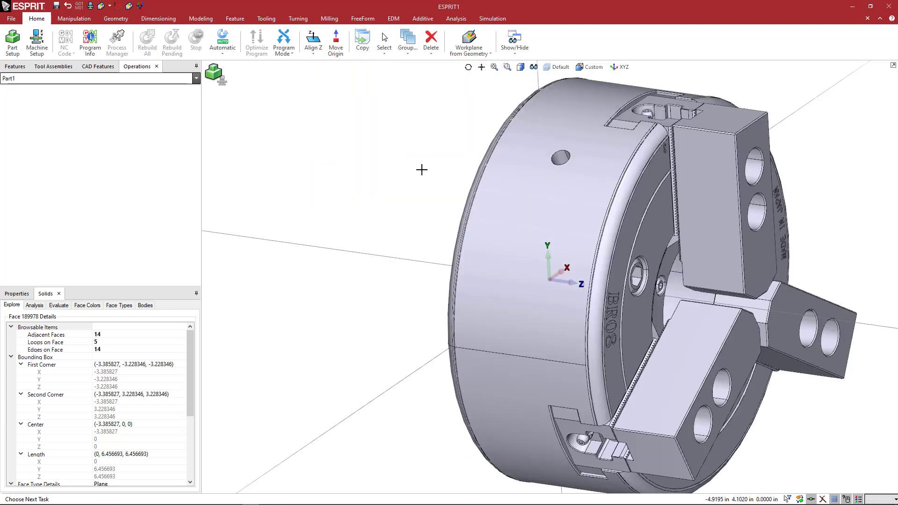
pyautogui.moveTo(529, 228); pyautogui.dragTo(479, 239, button='middle')
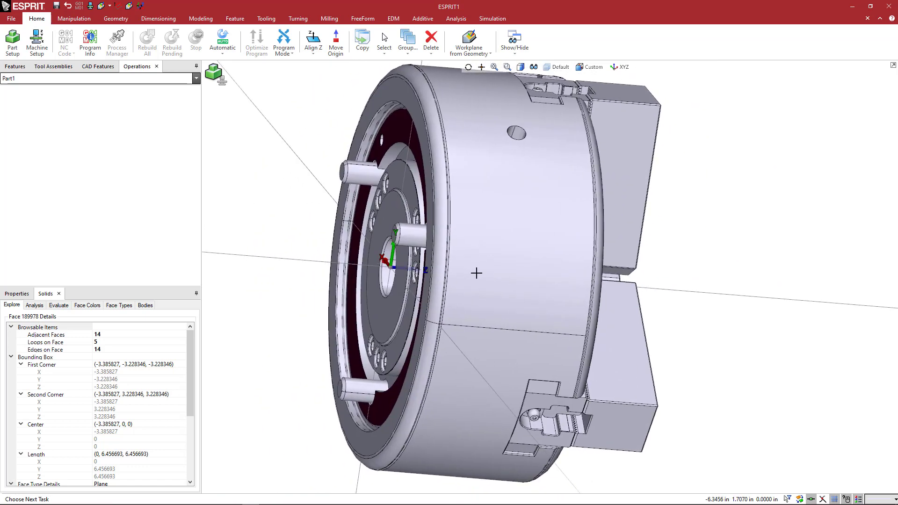
pyautogui.moveTo(501, 243); pyautogui.dragTo(325, 178, button='middle')
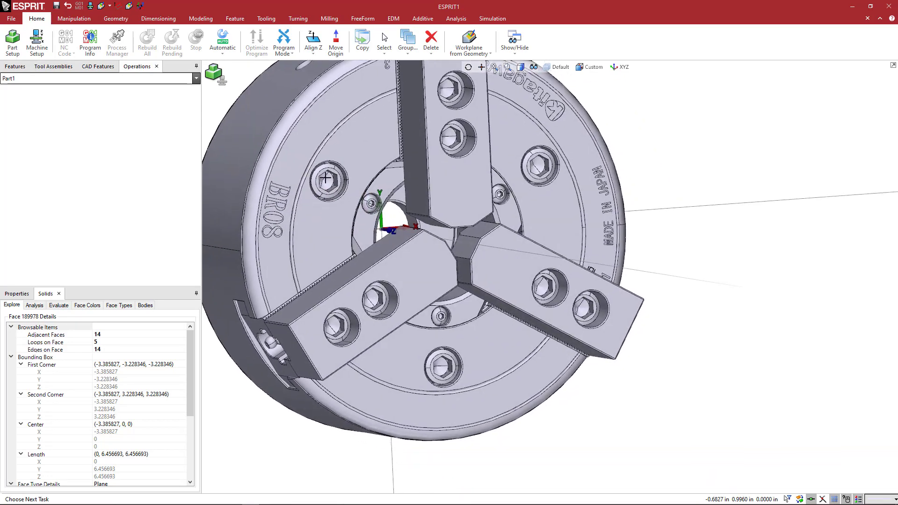
pyautogui.keyDown('ctrl'); pyautogui.moveTo(674, 119); pyautogui.dragTo(675, 178, button='middle'); pyautogui.keyUp('ctrl')
pyautogui.click(676, 180)
pyautogui.click(343, 87)
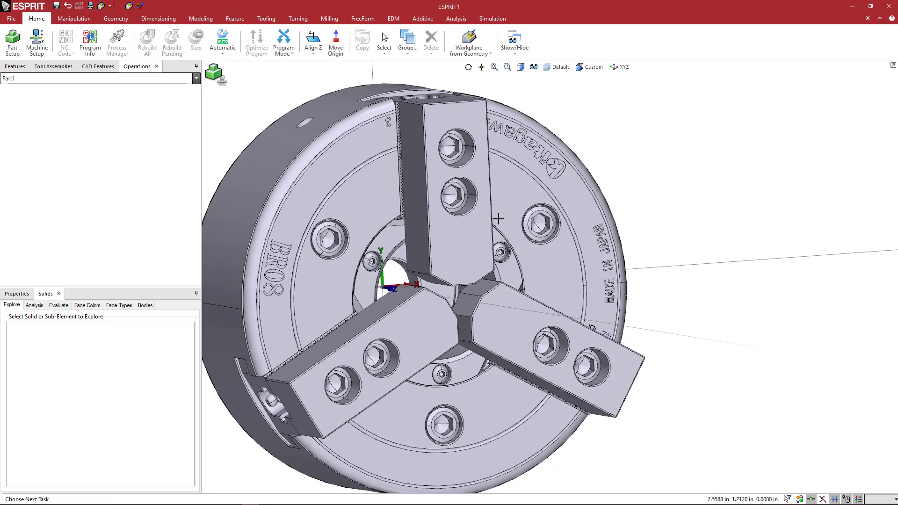
pyautogui.moveTo(498, 218); pyautogui.dragTo(503, 223, button='middle')
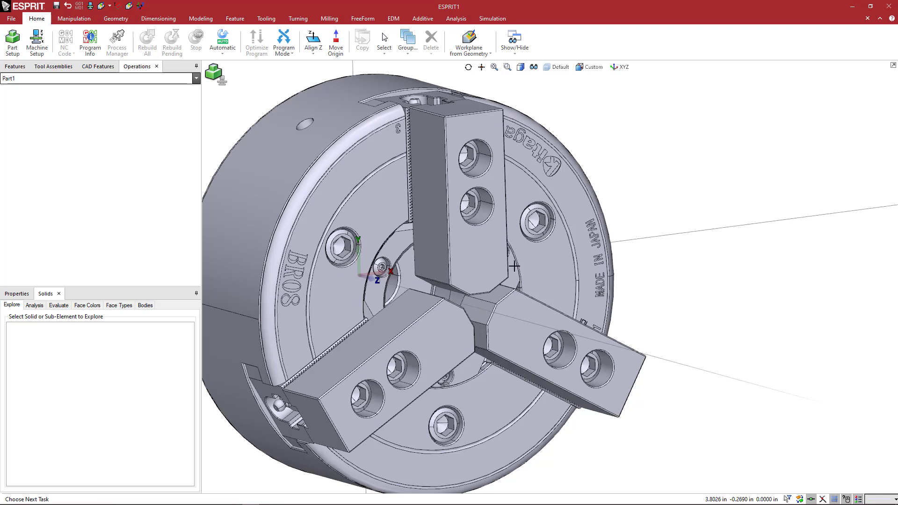
pyautogui.moveTo(664, 270); pyautogui.dragTo(642, 263, button='middle')
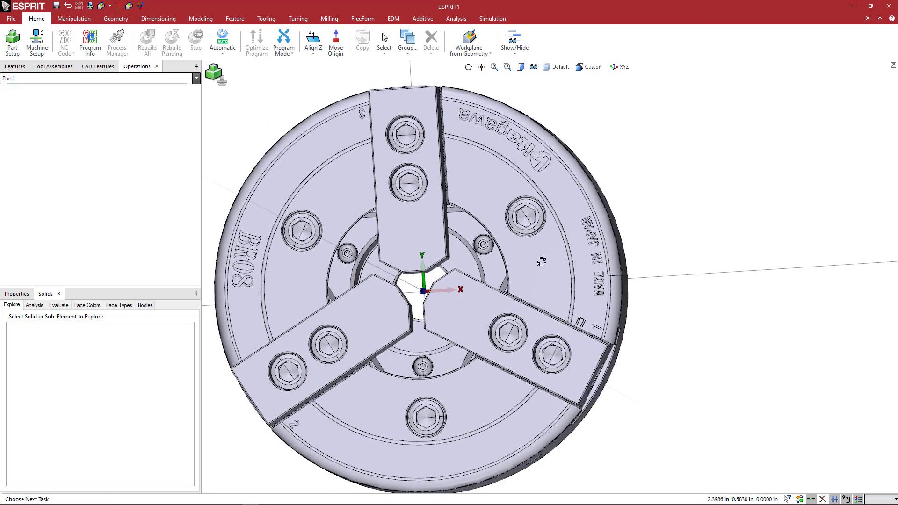
pyautogui.moveTo(540, 255); pyautogui.dragTo(541, 255, button='middle')
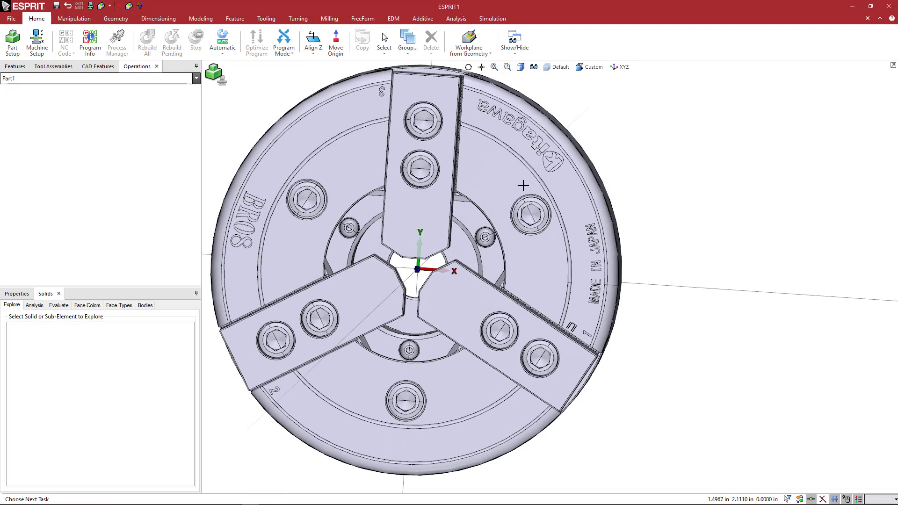
pyautogui.moveTo(625, 284); pyautogui.dragTo(649, 275, button='middle')
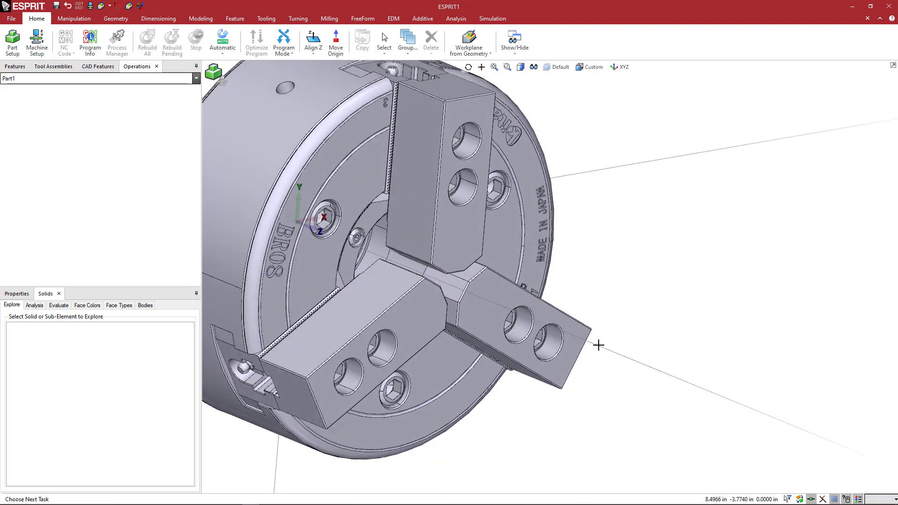
pyautogui.moveTo(599, 345); pyautogui.dragTo(654, 368, button='middle')
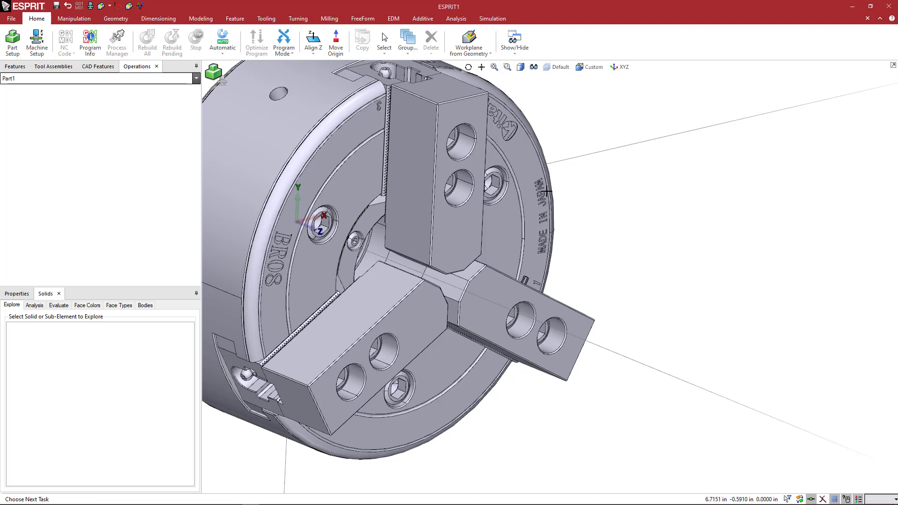
# Step: Select the whole chuck and rotate it a quarter turn clockwise about the origin axis, moving it instead of copying
pyautogui.rightClick(606, 214)
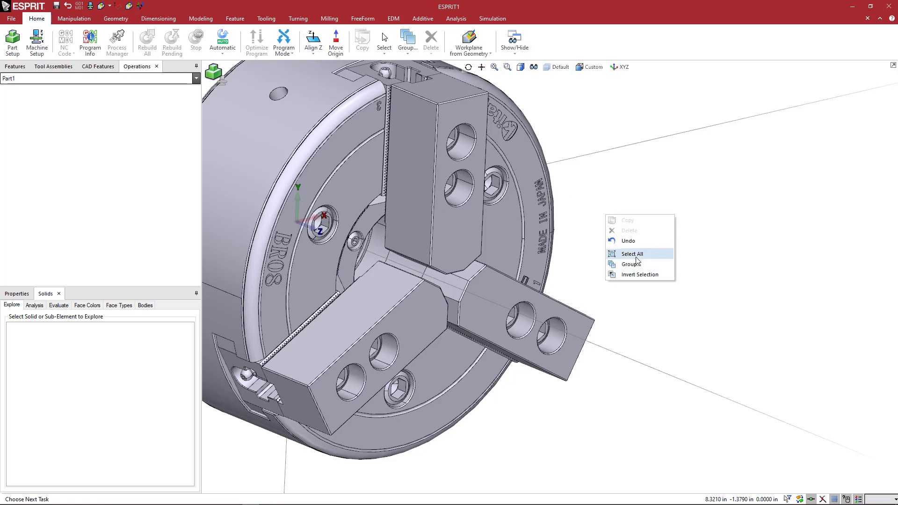
pyautogui.click(635, 255)
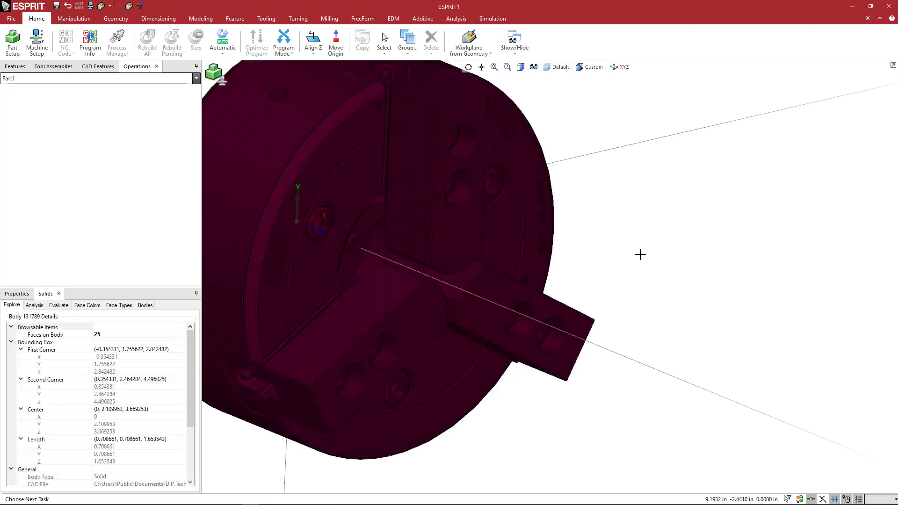
pyautogui.rightClick(618, 209)
pyautogui.click(627, 215)
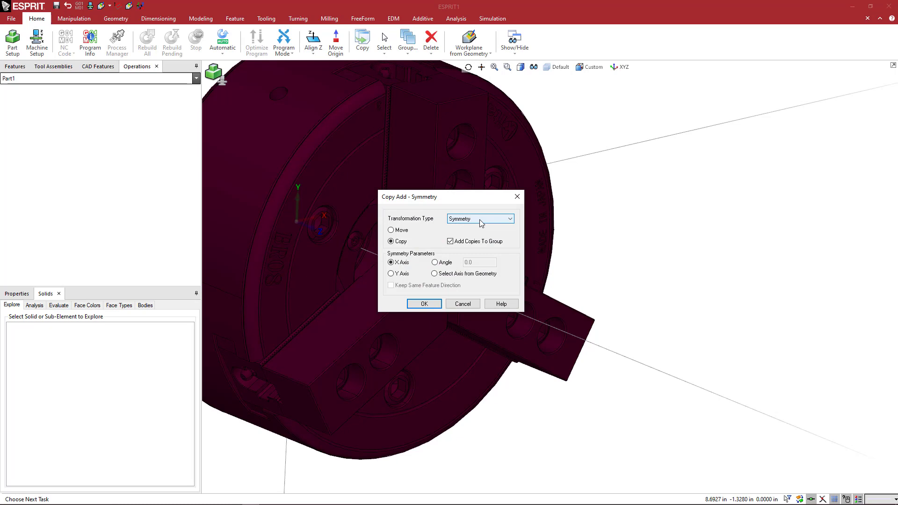
pyautogui.click(481, 220)
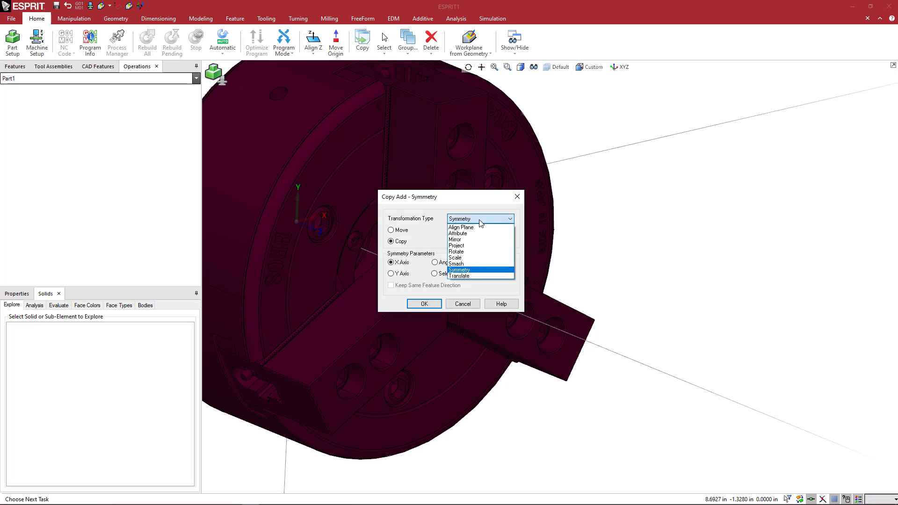
pyautogui.click(475, 254)
pyautogui.click(403, 234)
pyautogui.doubleClick(467, 274)
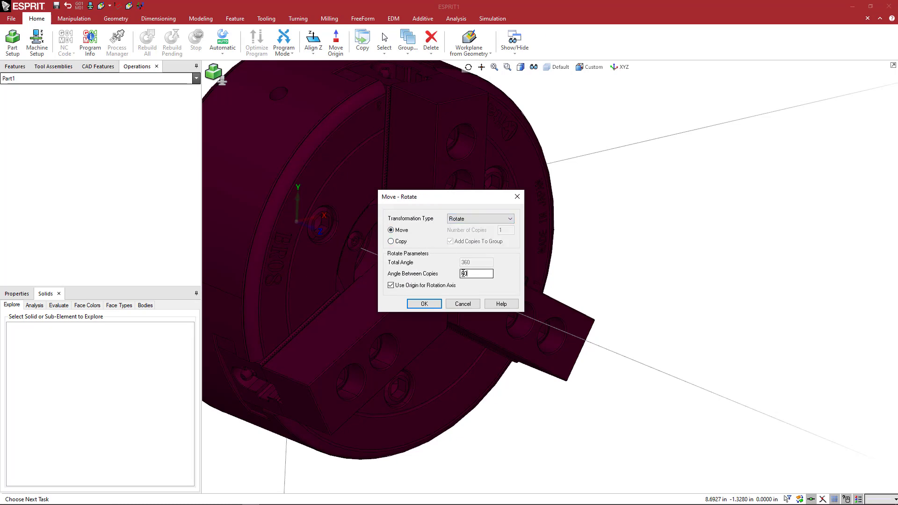
pyautogui.press('Return')
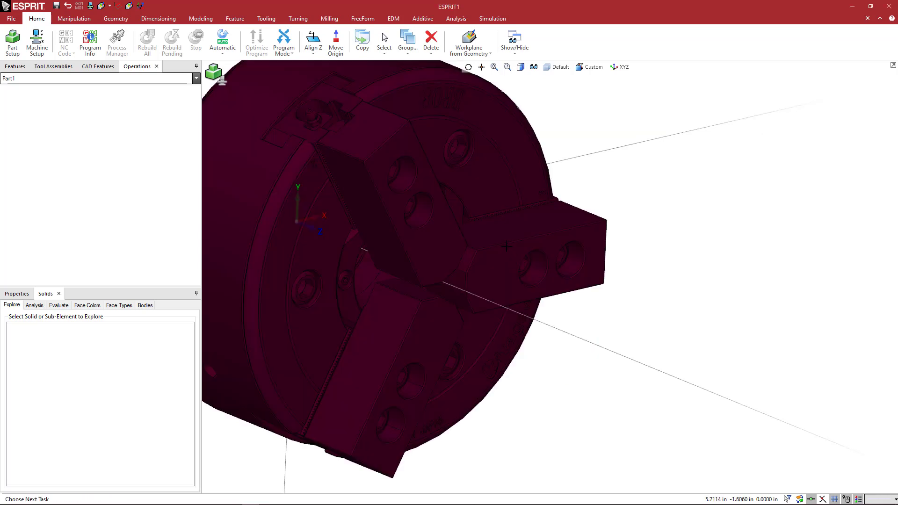
pyautogui.moveTo(506, 246)
pyautogui.mouseDown(button='middle')
pyautogui.moveTo(513, 236)
pyautogui.moveTo(533, 254)
pyautogui.moveTo(495, 242)
pyautogui.mouseUp(button='middle')
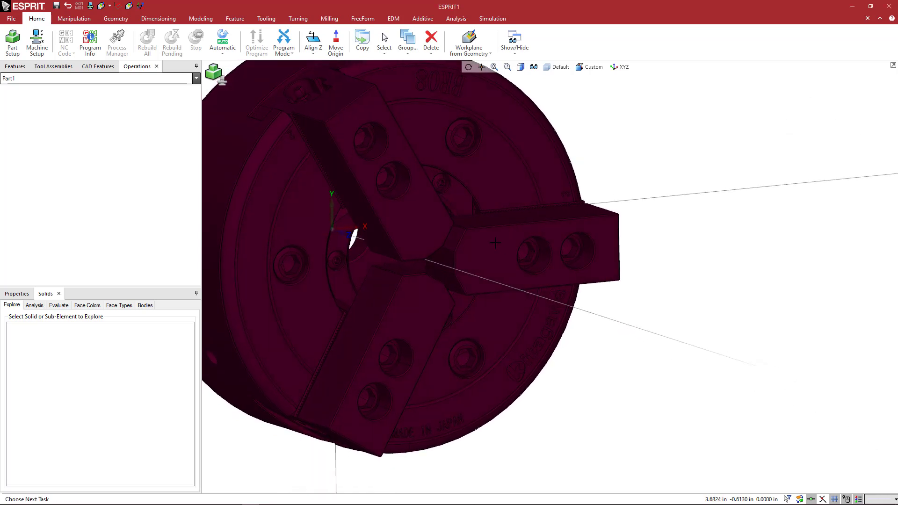
# Step: Clear the selection and examine how the rotated chuck's jaws line up with the X and Y axes
pyautogui.click(603, 150)
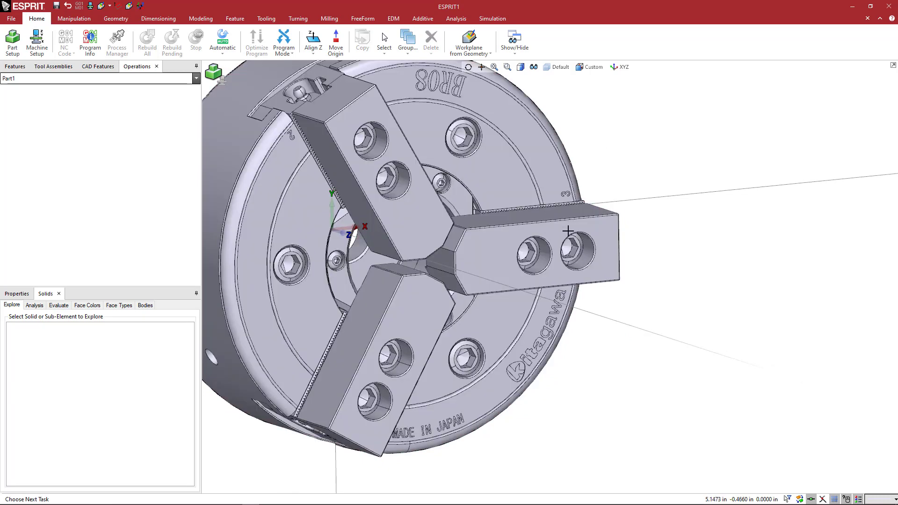
pyautogui.moveTo(651, 229); pyautogui.dragTo(638, 229, button='middle')
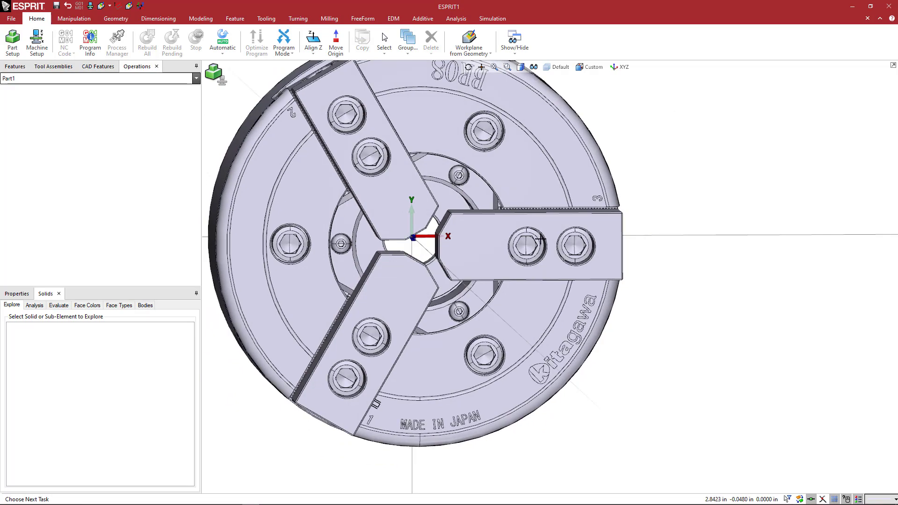
pyautogui.moveTo(685, 272); pyautogui.dragTo(679, 272, button='middle')
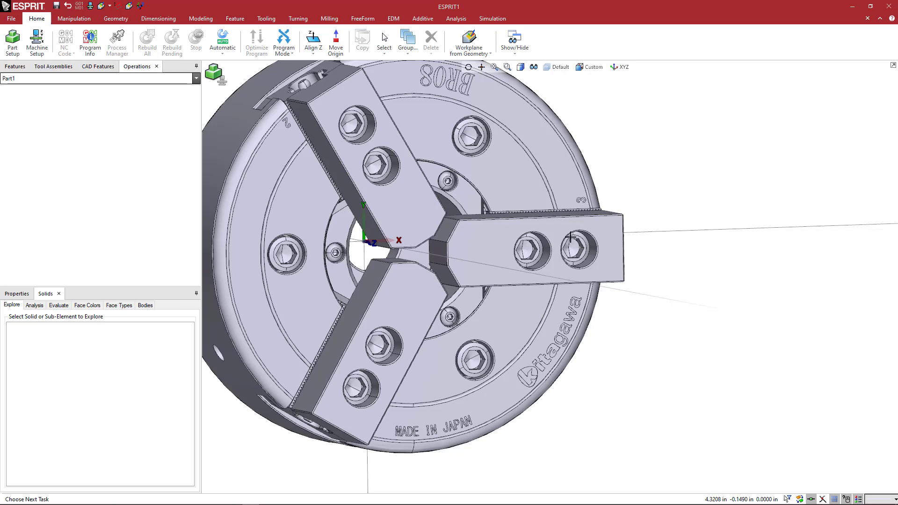
pyautogui.moveTo(652, 193)
pyautogui.mouseDown(button='middle')
pyautogui.moveTo(668, 200)
pyautogui.moveTo(651, 198)
pyautogui.mouseUp(button='middle')
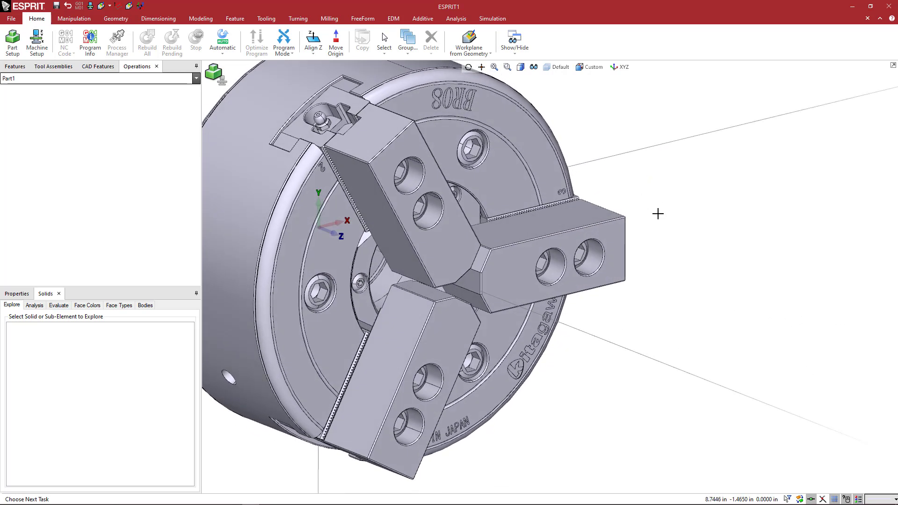
pyautogui.scroll(-3, 670, 207)
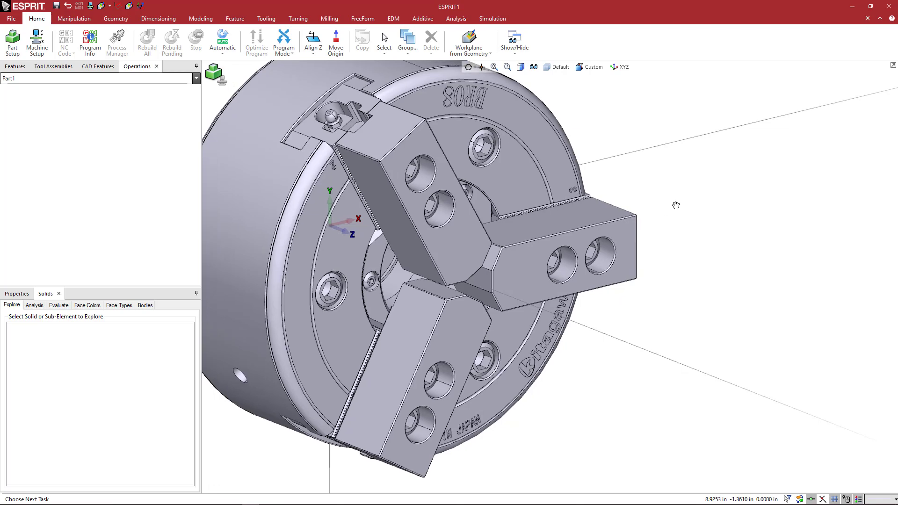
pyautogui.moveTo(669, 226); pyautogui.dragTo(657, 218, button='middle')
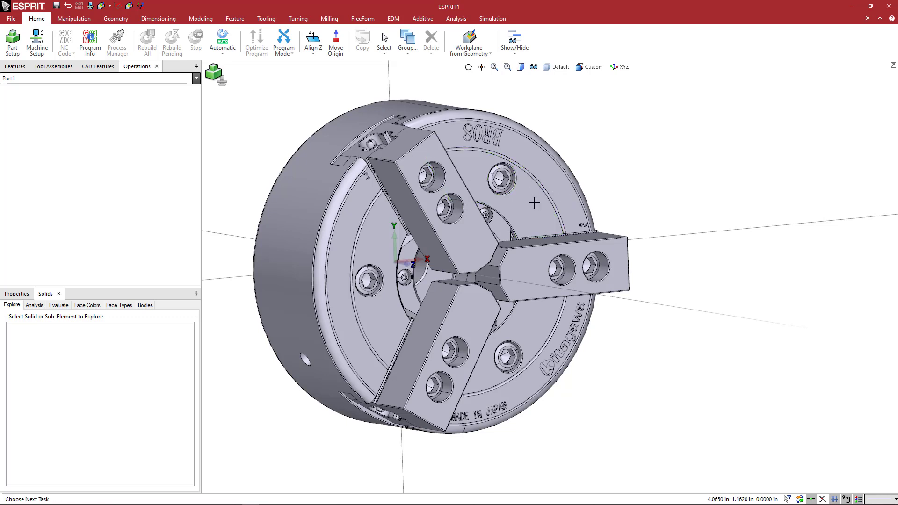
# Step: Check the selection filter options and select the chuck's main body as a separate solid
pyautogui.click(788, 499)
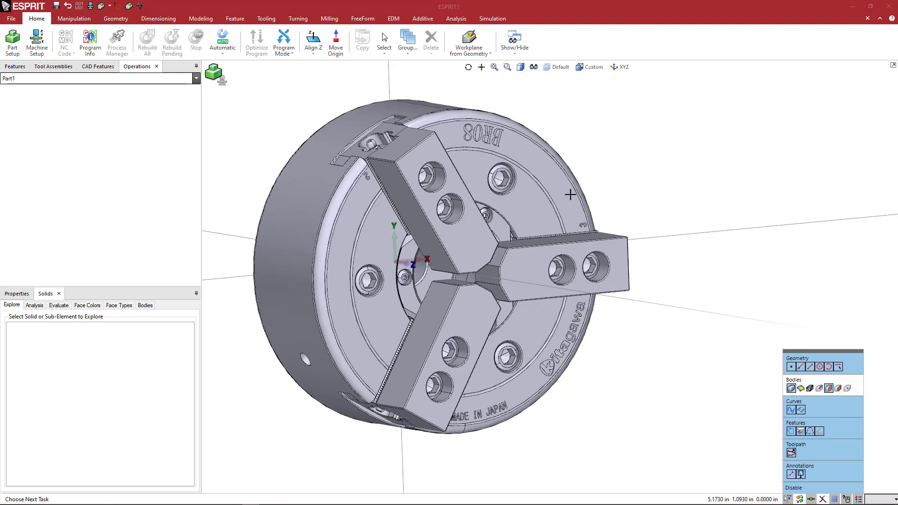
pyautogui.click(561, 182)
pyautogui.rightClick(560, 182)
pyautogui.click(561, 181)
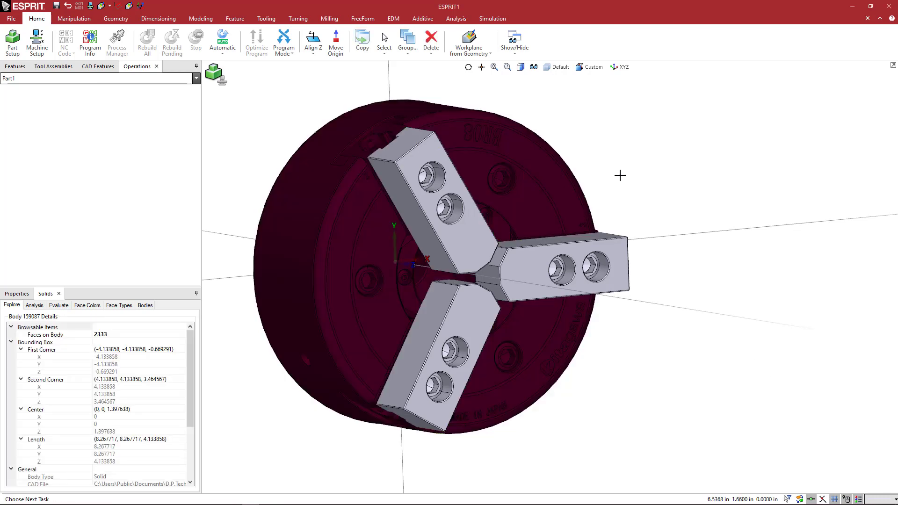
pyautogui.moveTo(619, 175); pyautogui.dragTo(523, 177, button='middle')
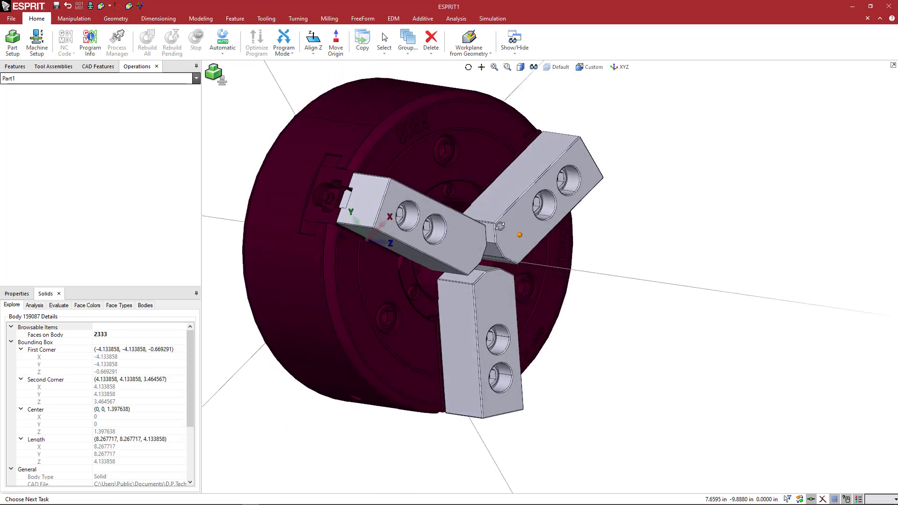
# Step: Clear the selection and pick the jaw along the X axis and its inner bolt as individual solid bodies
pyautogui.scroll(5, 514, 205)
pyautogui.press('Escape')
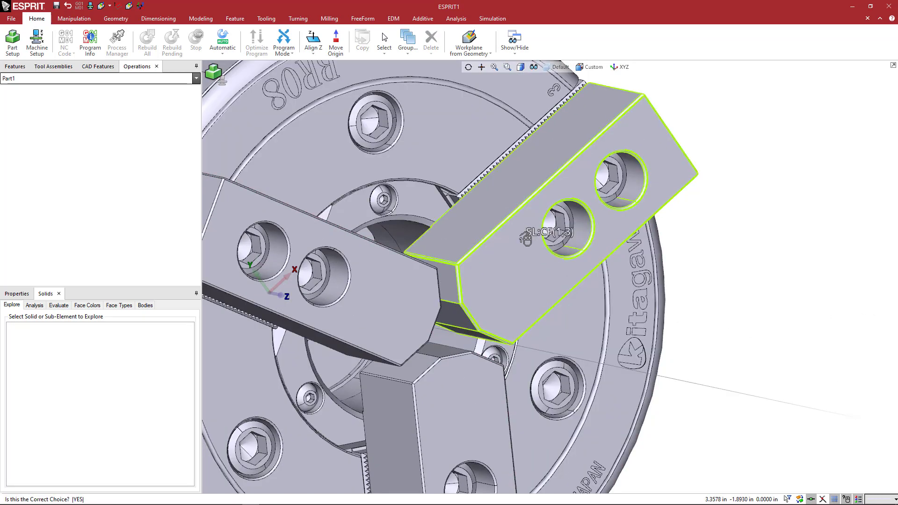
pyautogui.click(525, 239)
pyautogui.scroll(4, 559, 226)
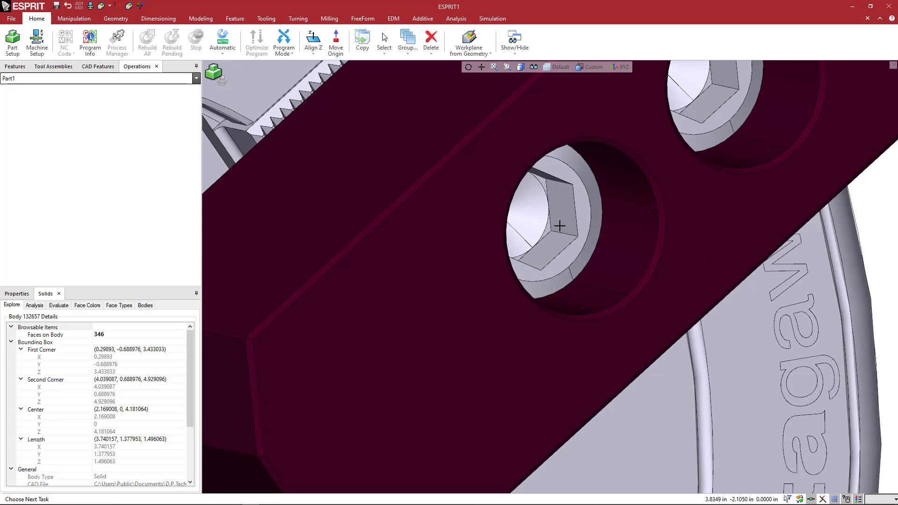
pyautogui.click(536, 217)
pyautogui.scroll(-4, 549, 227)
pyautogui.scroll(-3, 561, 236)
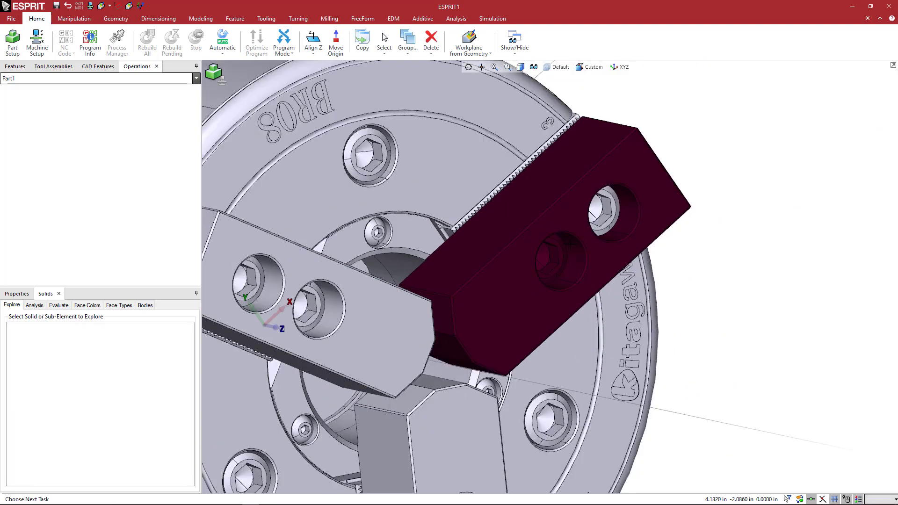
pyautogui.moveTo(571, 244); pyautogui.dragTo(561, 175, button='middle')
pyautogui.scroll(-5, 592, 229)
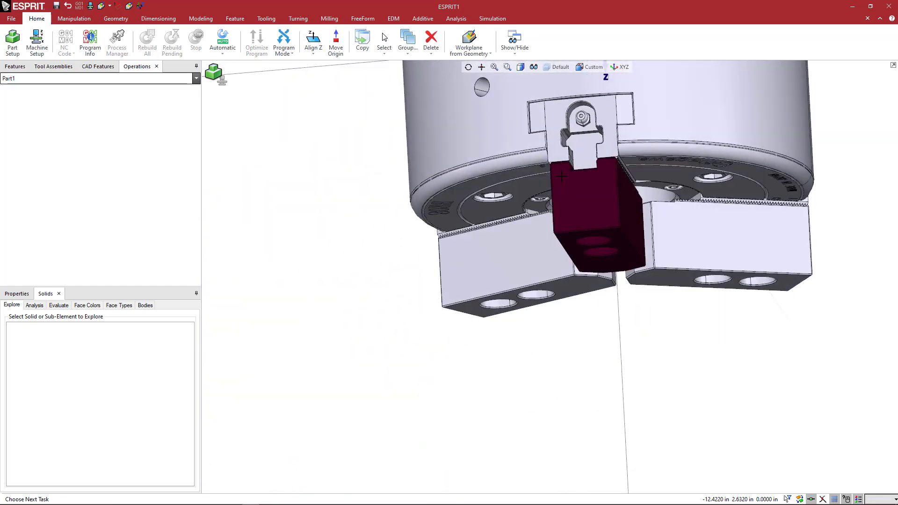
# Step: Pick the small jaw-mounting block in the chuck's slot and the main body as separate solids, inspecting them all round
pyautogui.click(583, 143)
pyautogui.moveTo(584, 143); pyautogui.dragTo(605, 193, button='middle')
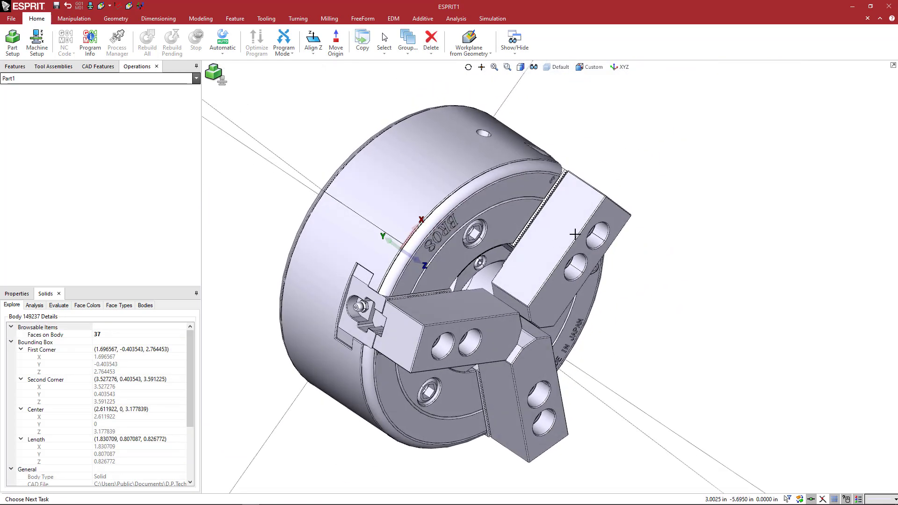
pyautogui.moveTo(574, 234); pyautogui.dragTo(580, 219, button='middle')
pyautogui.click(448, 183)
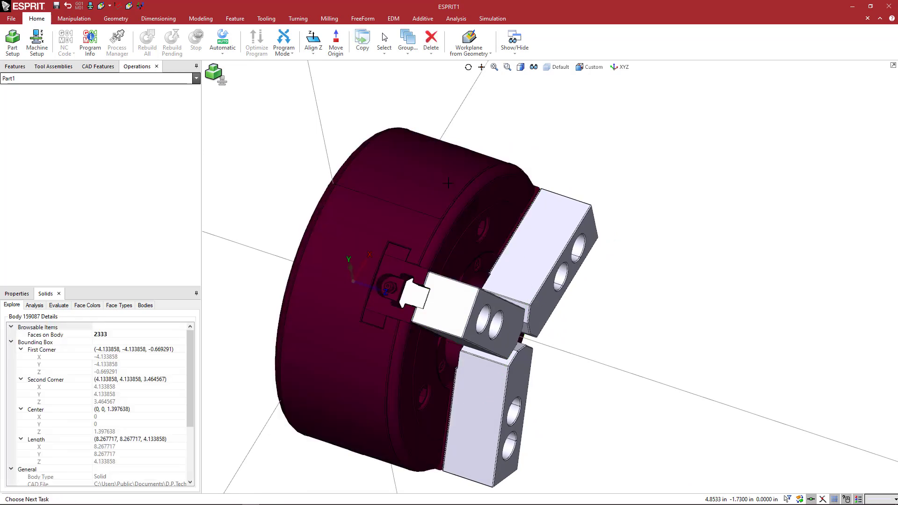
pyautogui.moveTo(448, 183); pyautogui.dragTo(461, 203, button='middle')
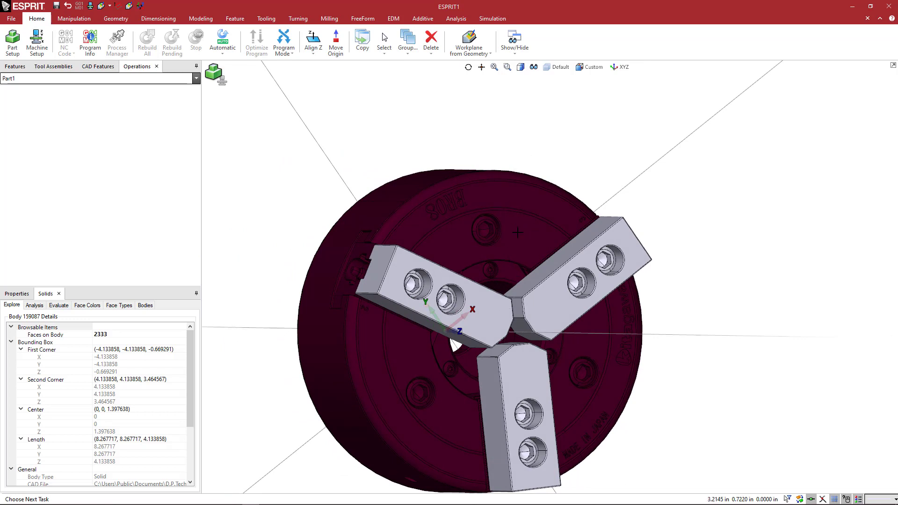
pyautogui.moveTo(520, 232); pyautogui.dragTo(467, 320, button='middle')
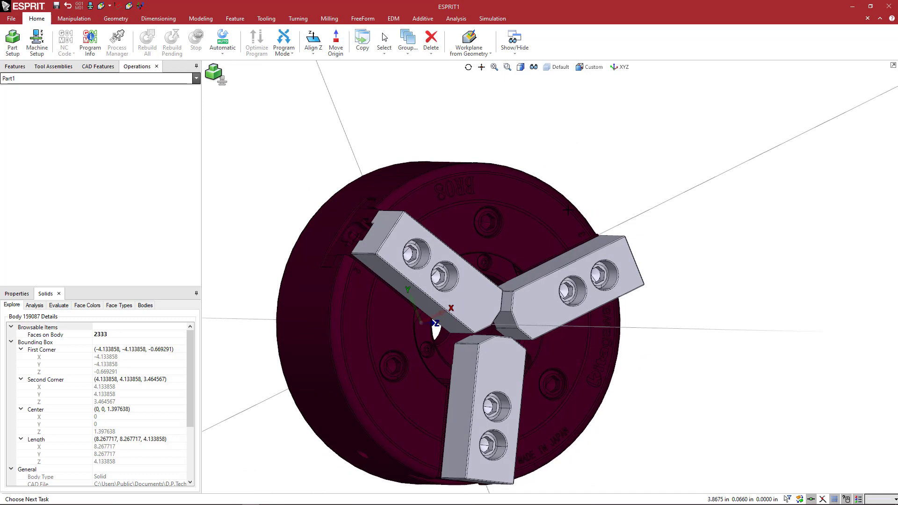
pyautogui.moveTo(574, 163); pyautogui.dragTo(653, 160, button='middle')
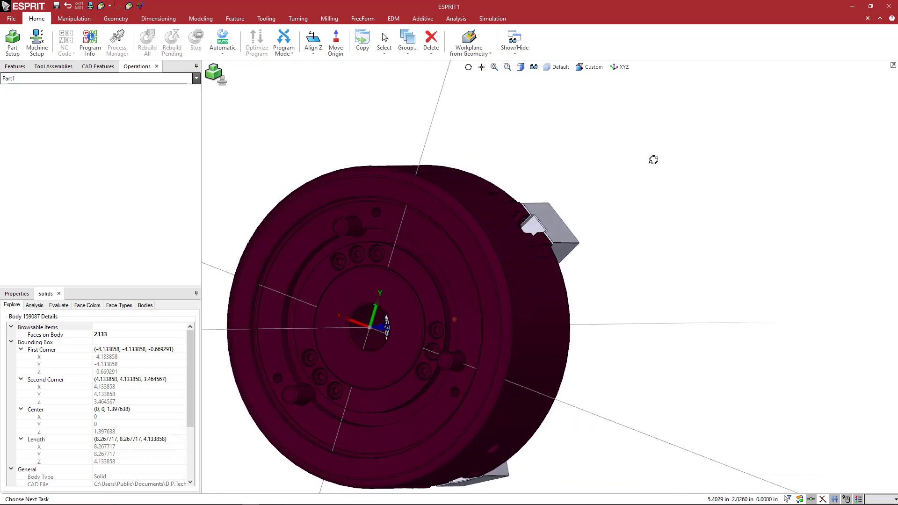
# Step: Clear the selection and examine the origin's location on the chuck's rear face and in the ZX view
pyautogui.rightClick(389, 298)
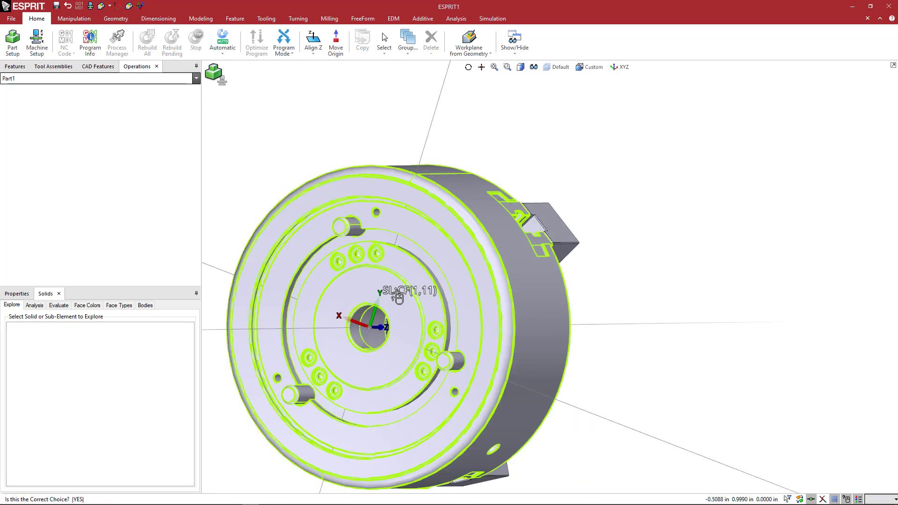
pyautogui.rightClick(392, 290)
pyautogui.click(391, 274)
pyautogui.click(531, 158)
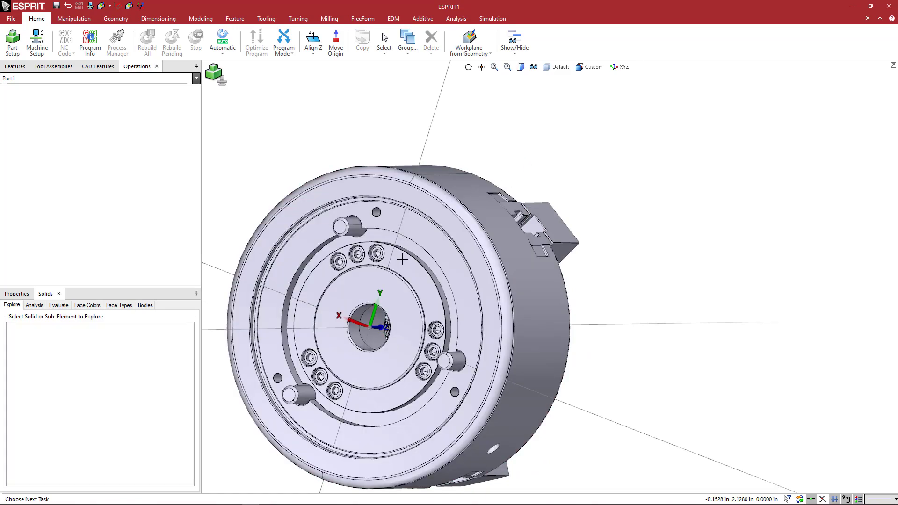
pyautogui.scroll(5, 450, 267)
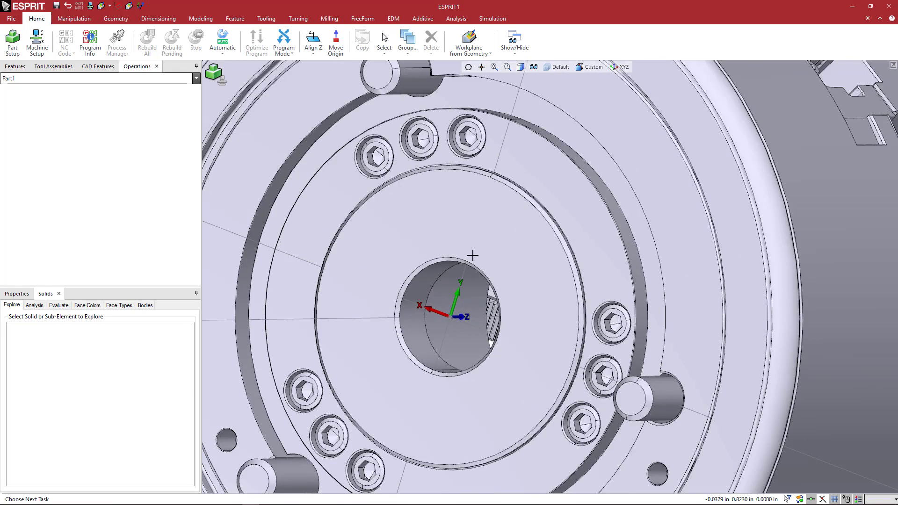
pyautogui.scroll(-5, 475, 255)
pyautogui.moveTo(503, 255); pyautogui.dragTo(446, 251, button='middle')
pyautogui.keyDown('ctrl'); pyautogui.moveTo(496, 253); pyautogui.dragTo(373, 242, button='middle'); pyautogui.keyUp('ctrl')
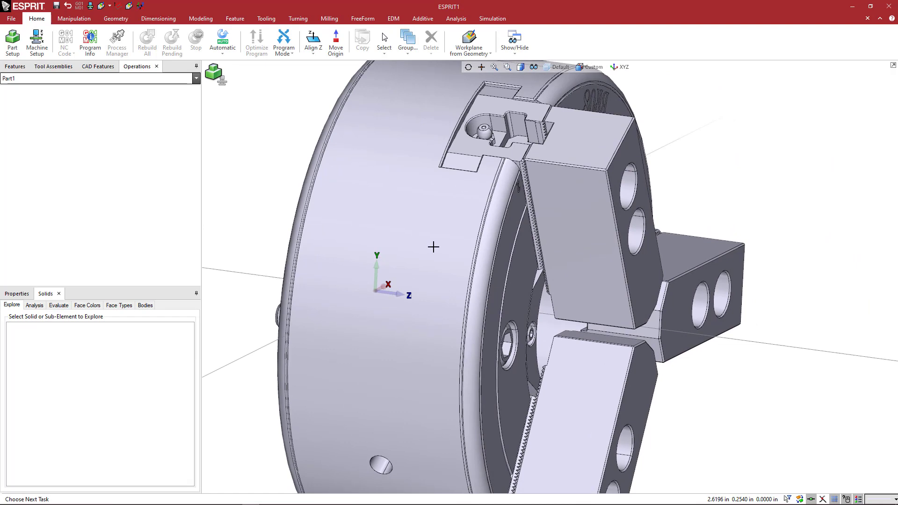
pyautogui.keyDown('ctrl'); pyautogui.moveTo(433, 247); pyautogui.dragTo(391, 245, button='middle'); pyautogui.keyUp('ctrl')
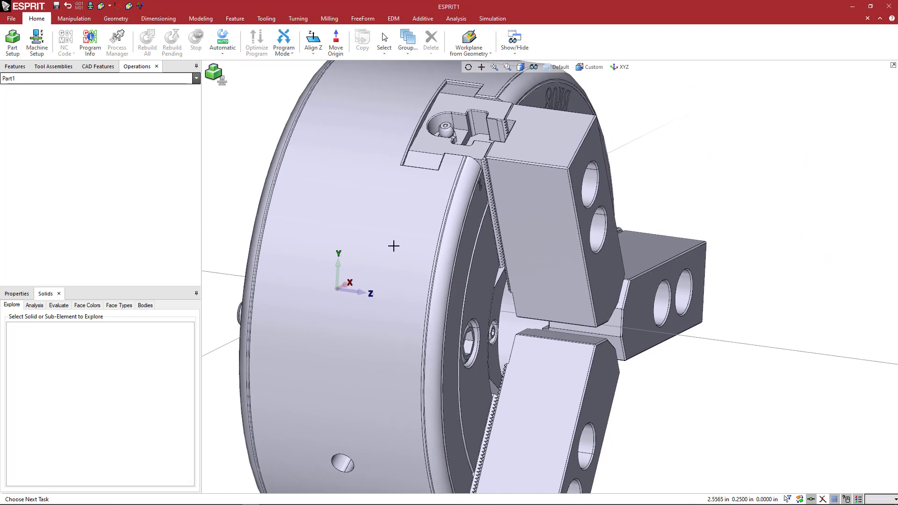
pyautogui.press('F7')
pyautogui.keyDown('ctrl'); pyautogui.moveTo(454, 253); pyautogui.dragTo(286, 259, button='middle'); pyautogui.keyUp('ctrl')
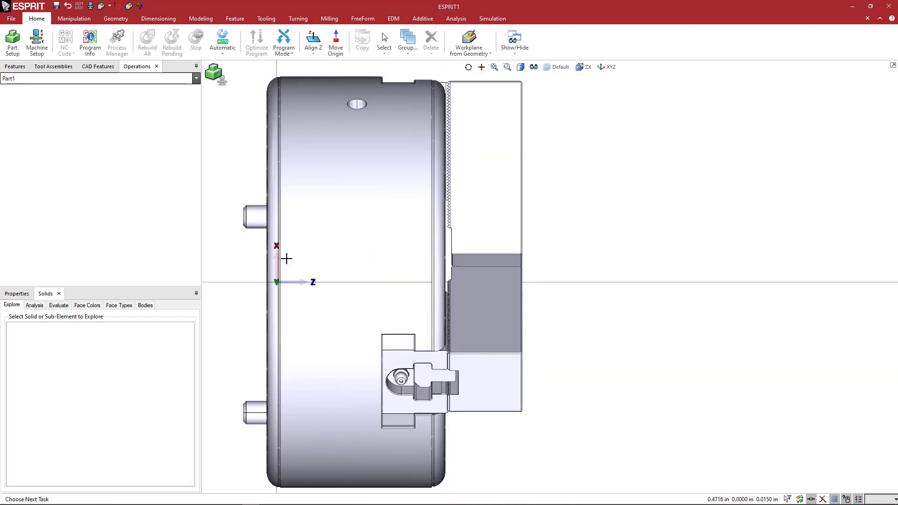
pyautogui.keyDown('ctrl'); pyautogui.moveTo(491, 189); pyautogui.dragTo(488, 206, button='middle'); pyautogui.keyUp('ctrl')
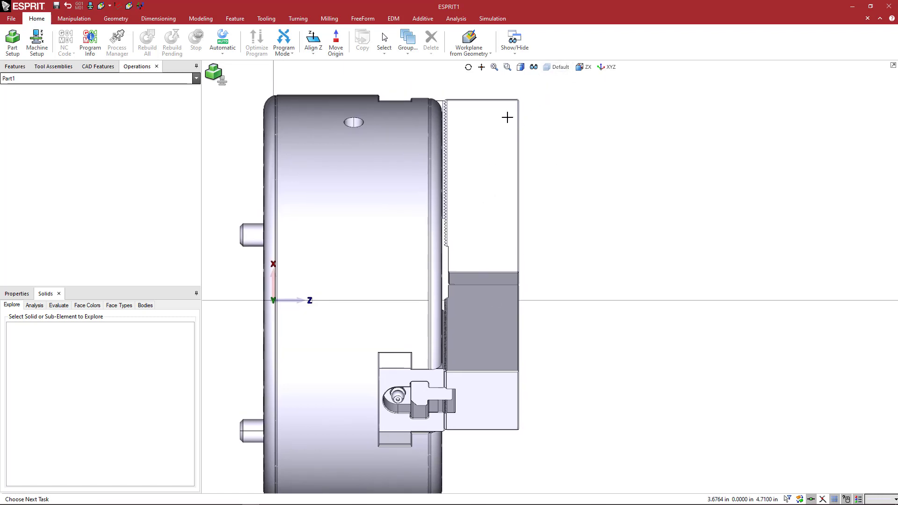
# Step: Create a new layer named jaw
pyautogui.click(555, 69)
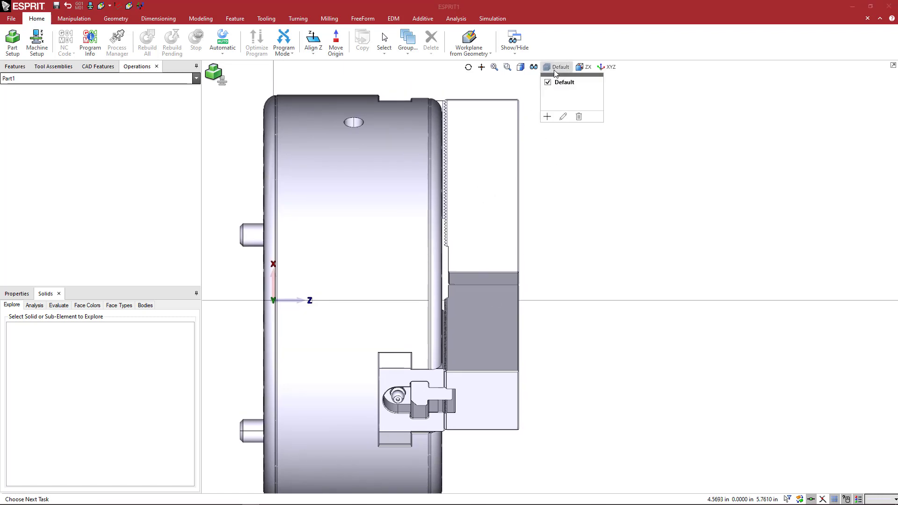
pyautogui.click(548, 116)
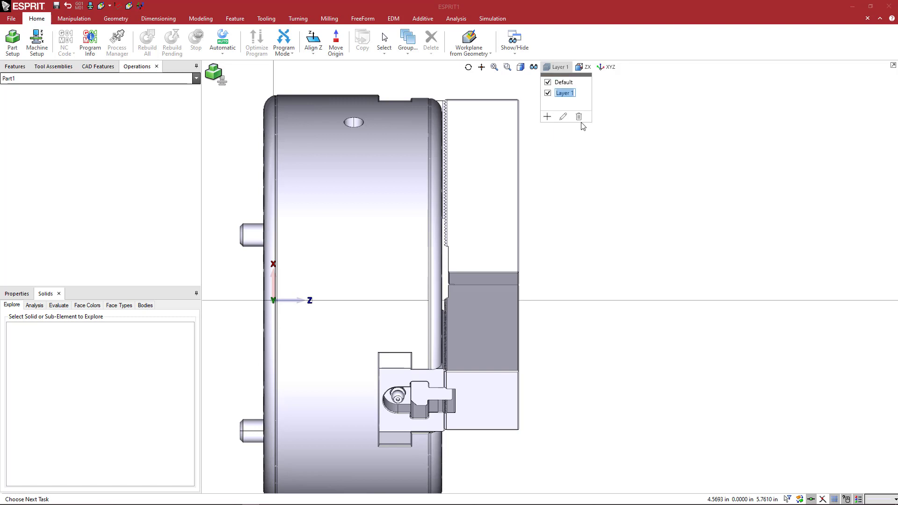
pyautogui.press('BackSpace')
pyautogui.press('Return')
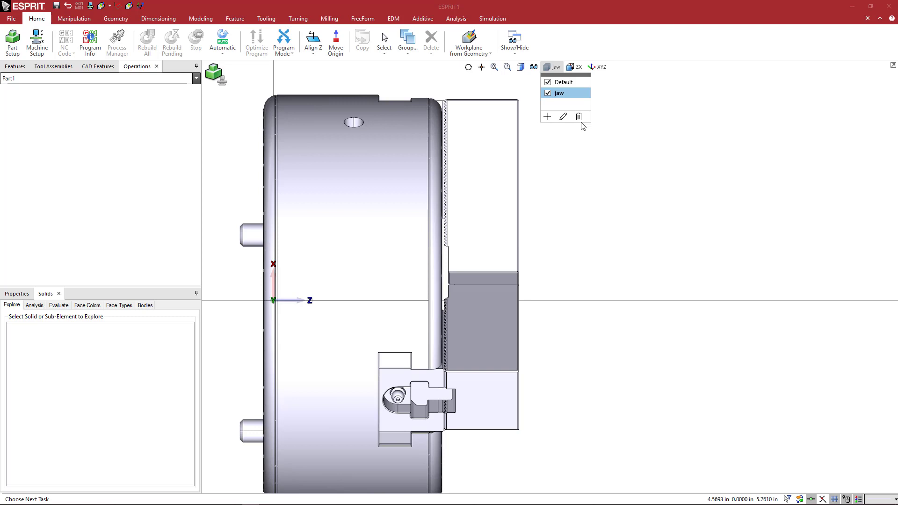
# Step: Window-select the jaws with their bolts in the ZX view, assign them to the jaw layer, and clear the selection
pyautogui.click(606, 206)
pyautogui.moveTo(600, 208); pyautogui.dragTo(589, 205, button='middle')
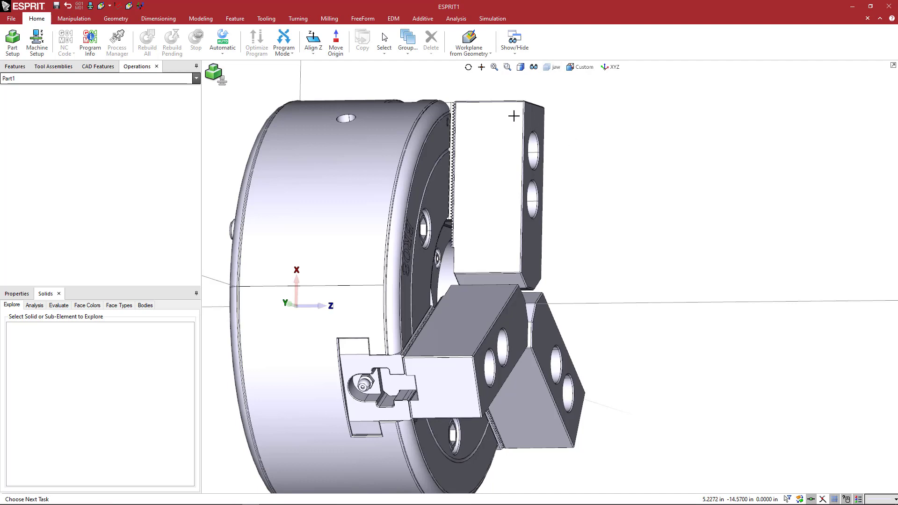
pyautogui.press('F7')
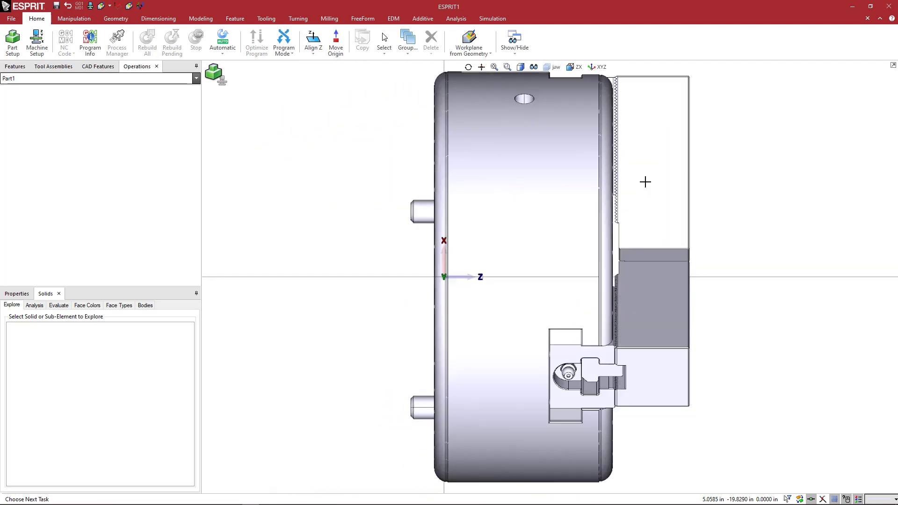
pyautogui.moveTo(646, 181); pyautogui.dragTo(403, 208, button='middle')
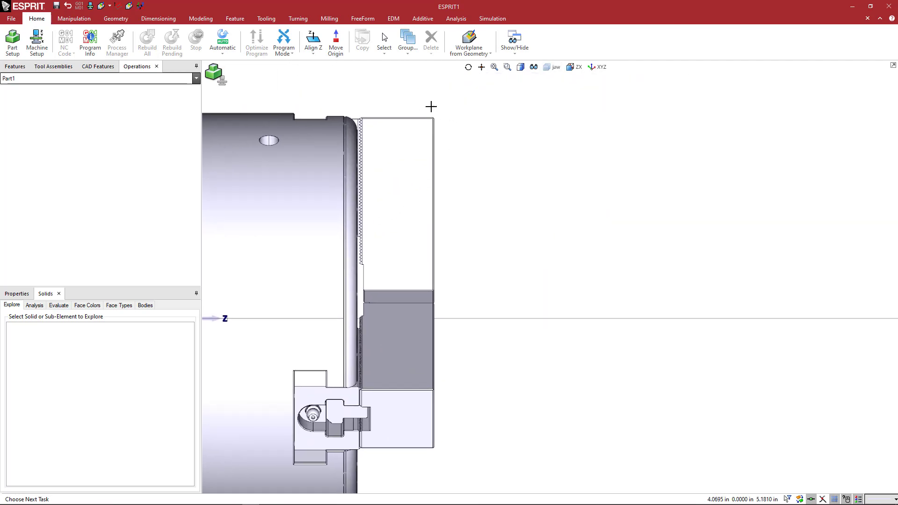
pyautogui.moveTo(381, 86)
pyautogui.mouseDown()
pyautogui.moveTo(468, 398)
pyautogui.moveTo(499, 466)
pyautogui.mouseUp()
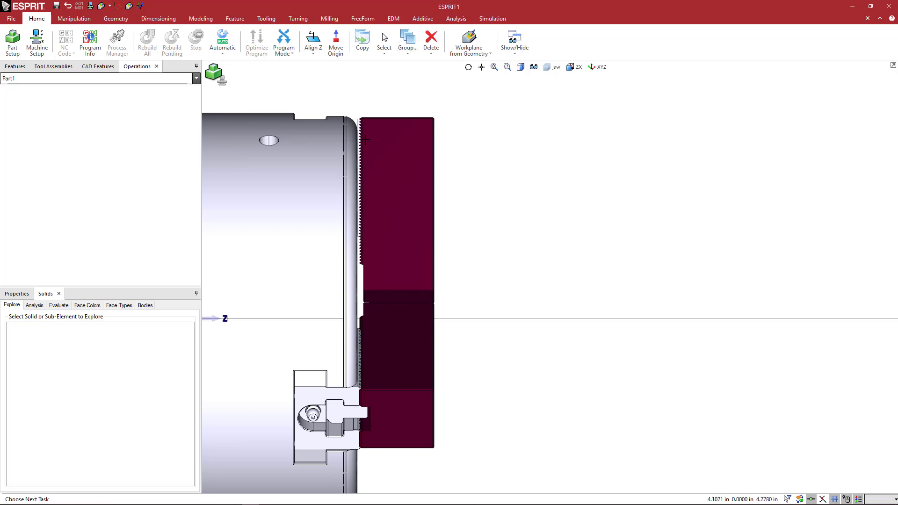
pyautogui.click(17, 293)
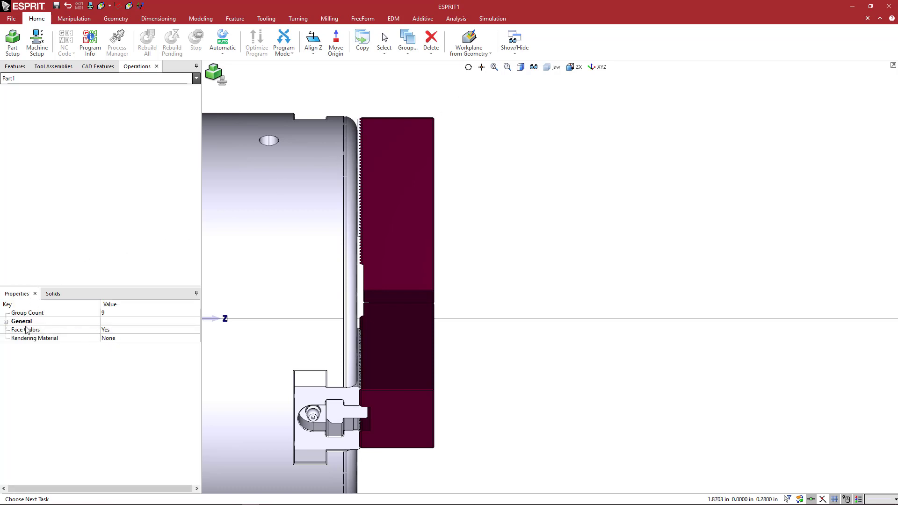
pyautogui.click(6, 321)
pyautogui.click(122, 329)
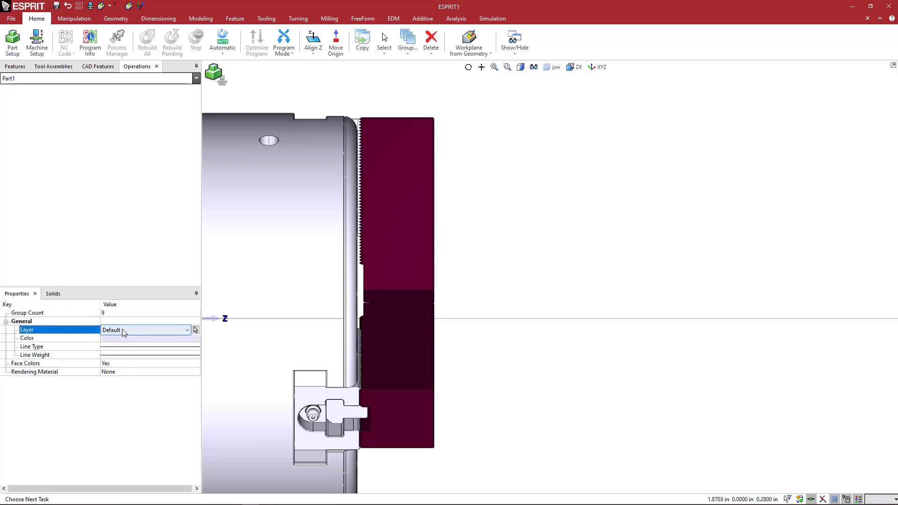
pyautogui.click(123, 346)
pyautogui.click(550, 189)
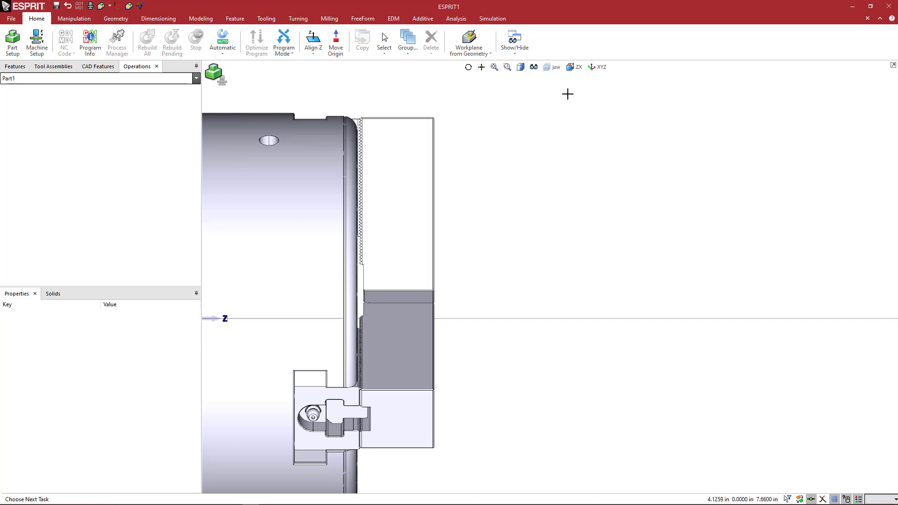
# Step: Hide the jaw layer to expose the chuck's front face and jaw slots
pyautogui.click(553, 70)
pyautogui.click(546, 95)
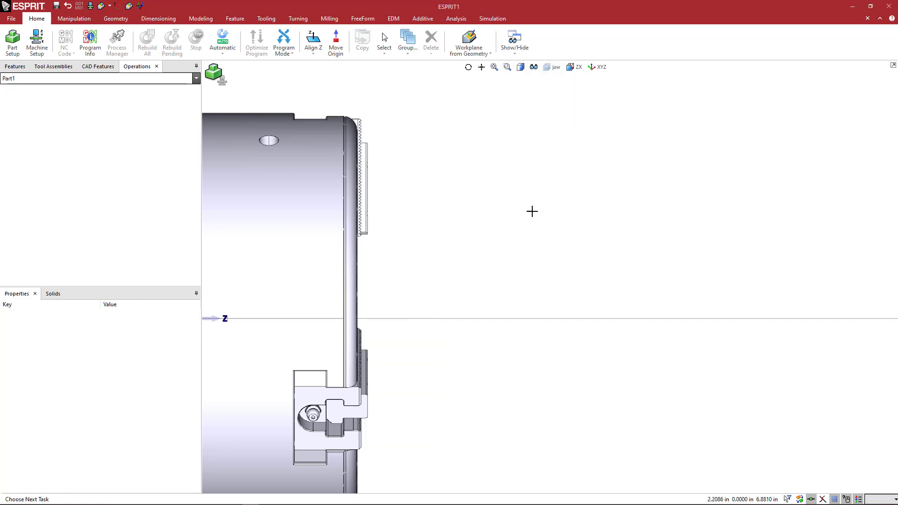
pyautogui.moveTo(527, 194); pyautogui.dragTo(492, 161, button='middle')
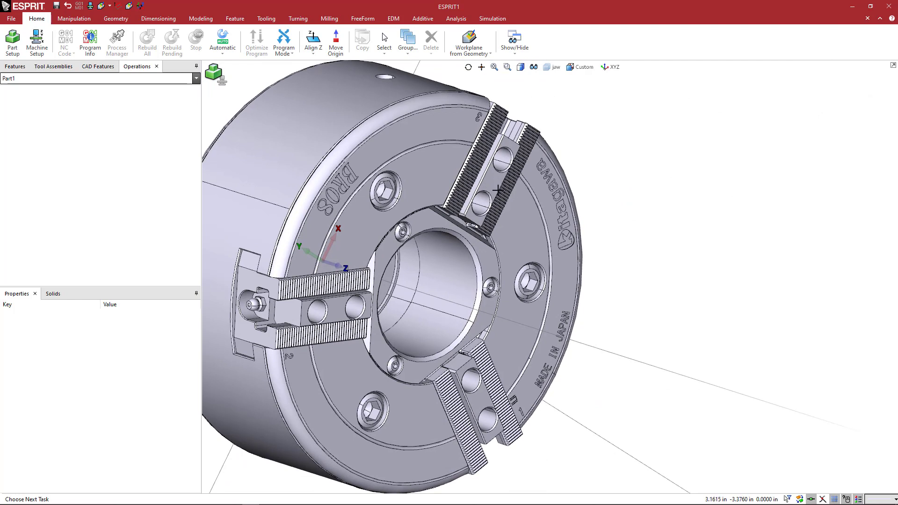
# Step: Pick the mounting block in slot 3 and the chuck body to check they are separate solids, and clear the selection
pyautogui.click(464, 196)
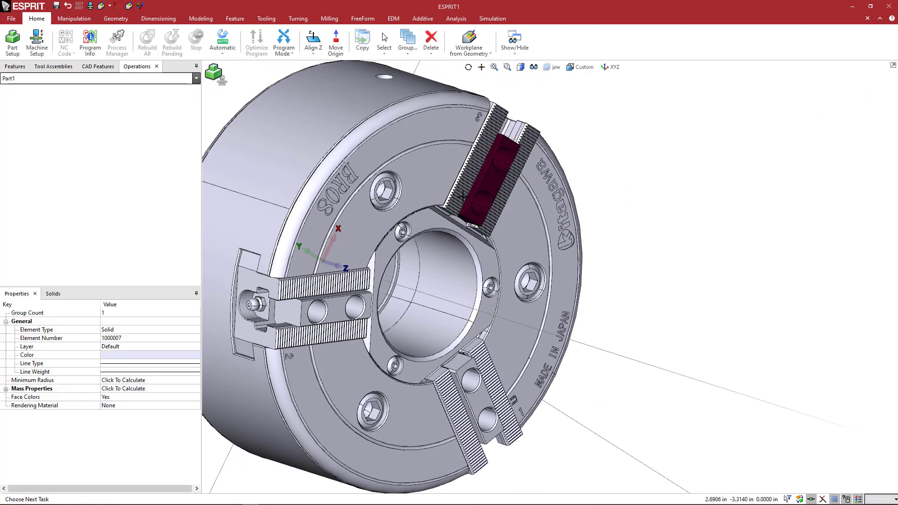
pyautogui.click(422, 187)
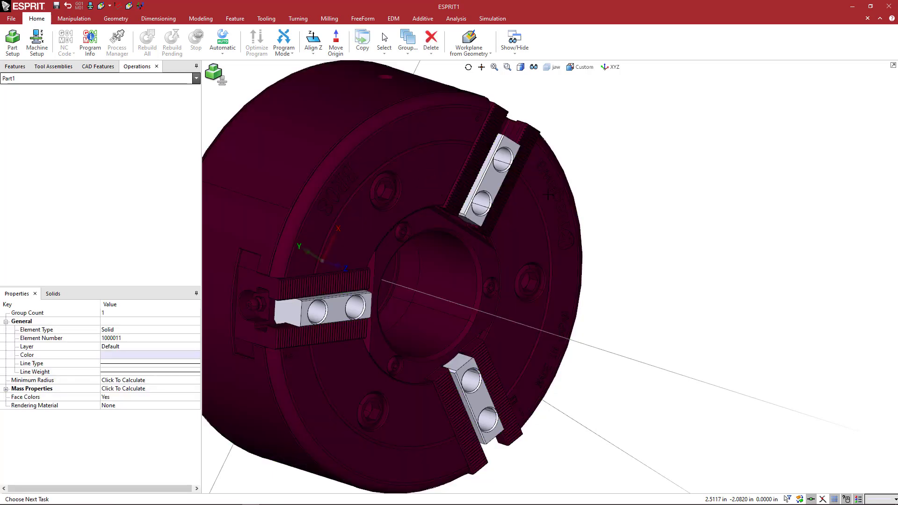
pyautogui.click(627, 187)
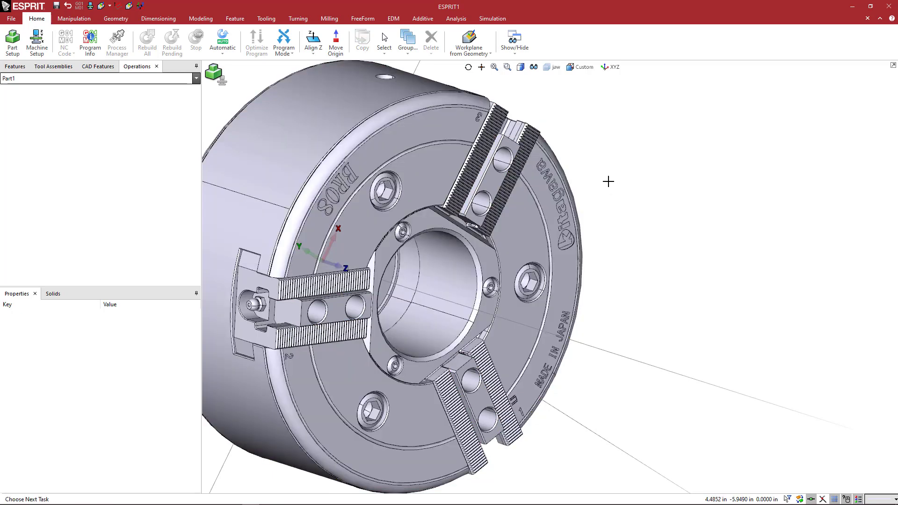
# Step: Delete the jaw-mounting blocks in slots 2 and 1, keeping the one in slot 3
pyautogui.click(334, 304)
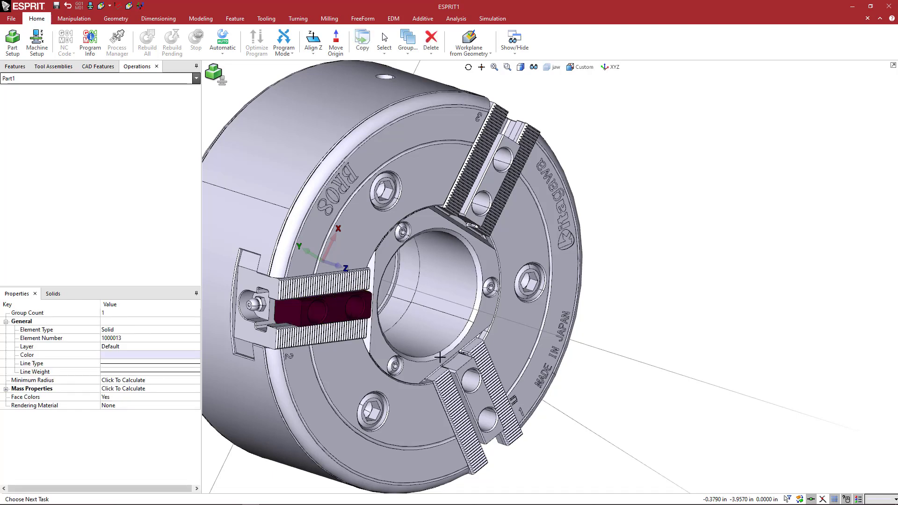
pyautogui.click(481, 398)
pyautogui.click(481, 398)
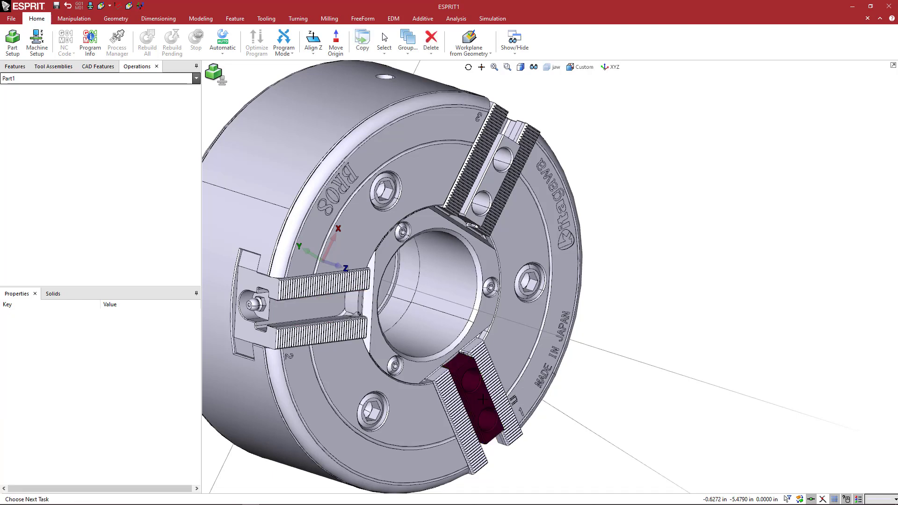
pyautogui.click(483, 398)
# Step: Display only the jaw layer and delete the two jaws of slots 1 and 2 together with their bolts
pyautogui.moveTo(628, 289); pyautogui.dragTo(582, 145, button='middle')
pyautogui.click(549, 68)
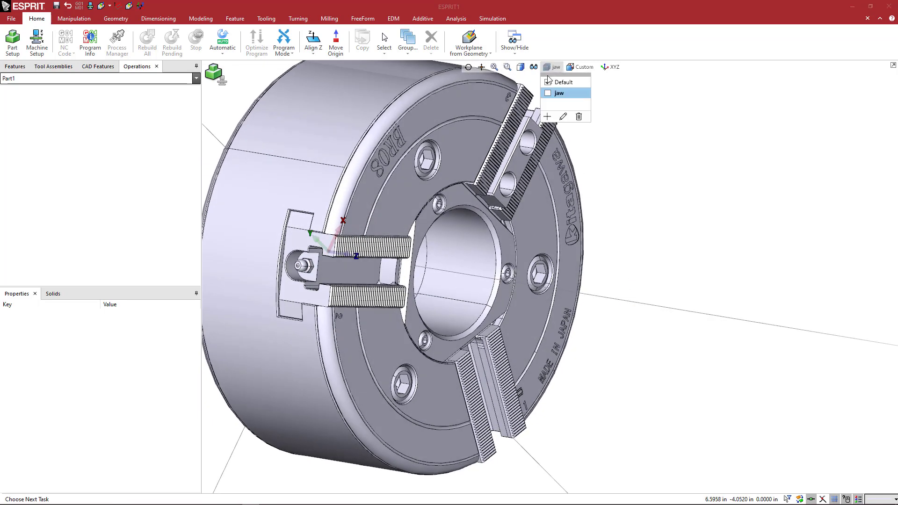
pyautogui.click(548, 83)
pyautogui.click(548, 93)
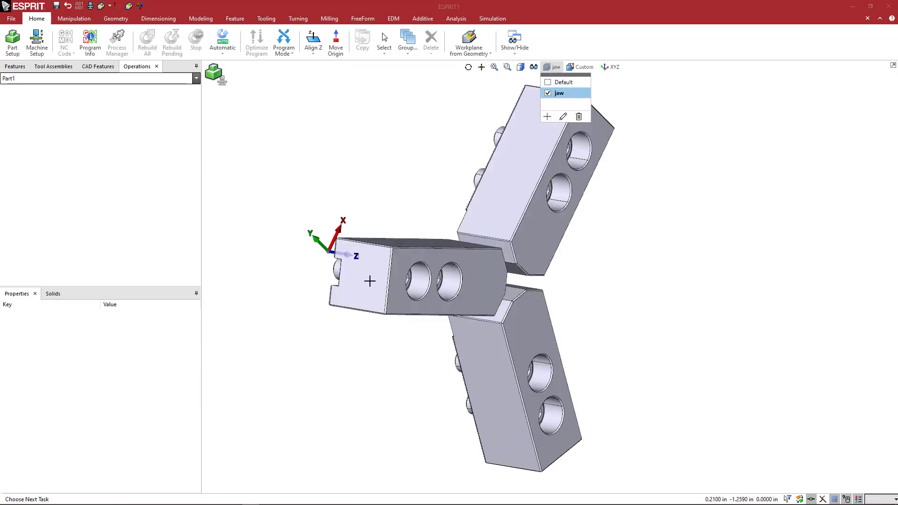
pyautogui.moveTo(296, 176); pyautogui.dragTo(599, 458)
pyautogui.press('Delete')
pyautogui.press('Delete')
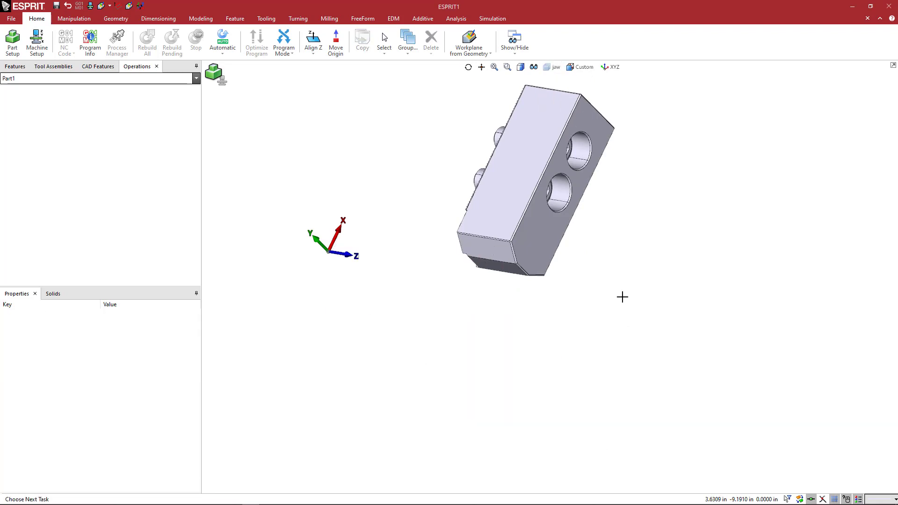
# Step: Show the Default layer again alongside the jaw layer
pyautogui.click(550, 67)
pyautogui.click(547, 82)
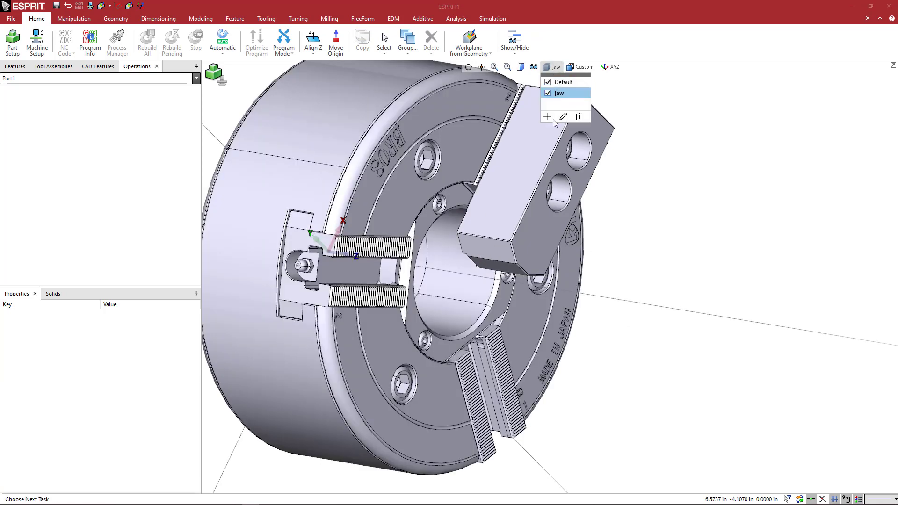
pyautogui.moveTo(552, 202); pyautogui.dragTo(286, 274, button='middle')
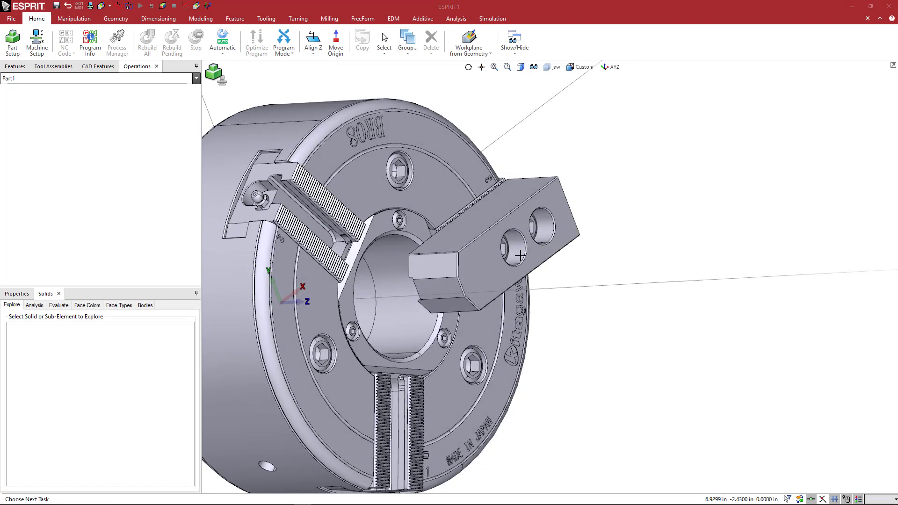
# Step: Pick the remaining jaw as a solid body and examine its details and fit on the chuck face
pyautogui.scroll(-2, 485, 260)
pyautogui.click(491, 267)
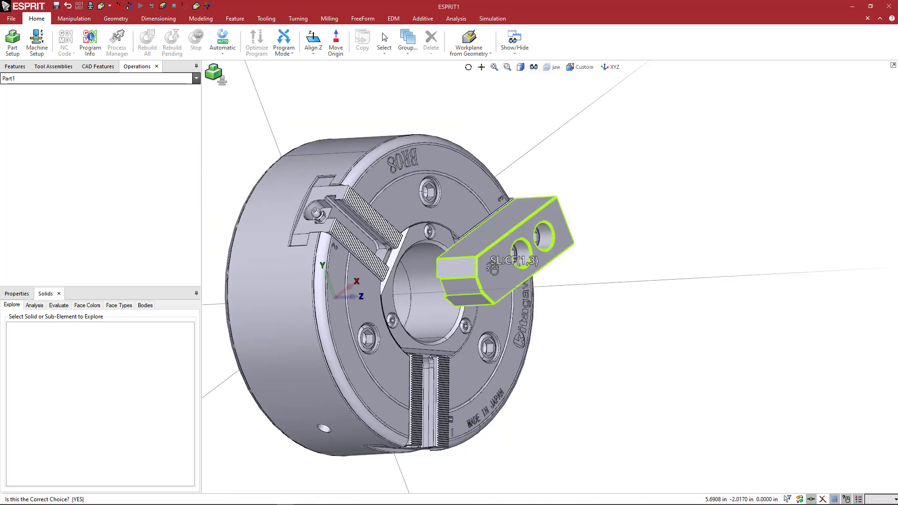
pyautogui.click(493, 268)
pyautogui.moveTo(506, 274); pyautogui.dragTo(484, 288, button='middle')
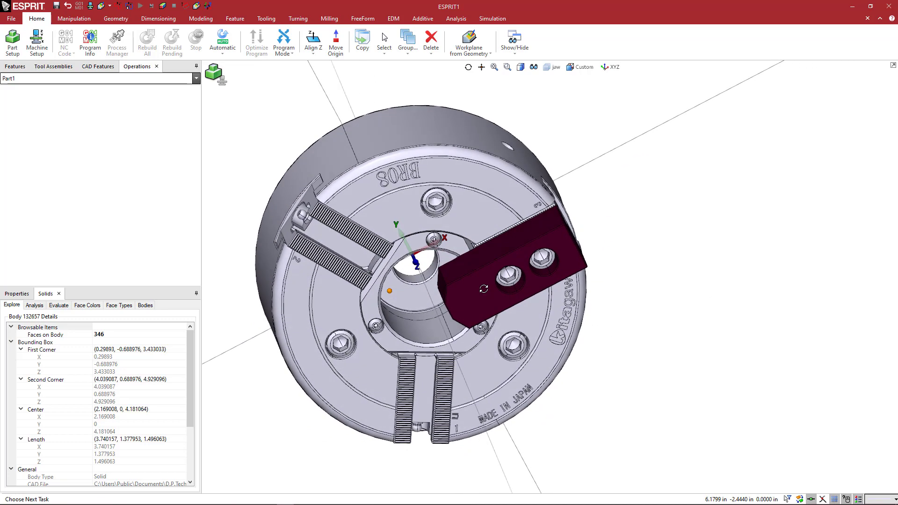
pyautogui.moveTo(605, 236); pyautogui.dragTo(527, 236, button='middle')
# Step: Inspect the outer end faces of the mounting block and the serrated base jaw in slot 3, and clear the selection
pyautogui.scroll(5, 527, 236)
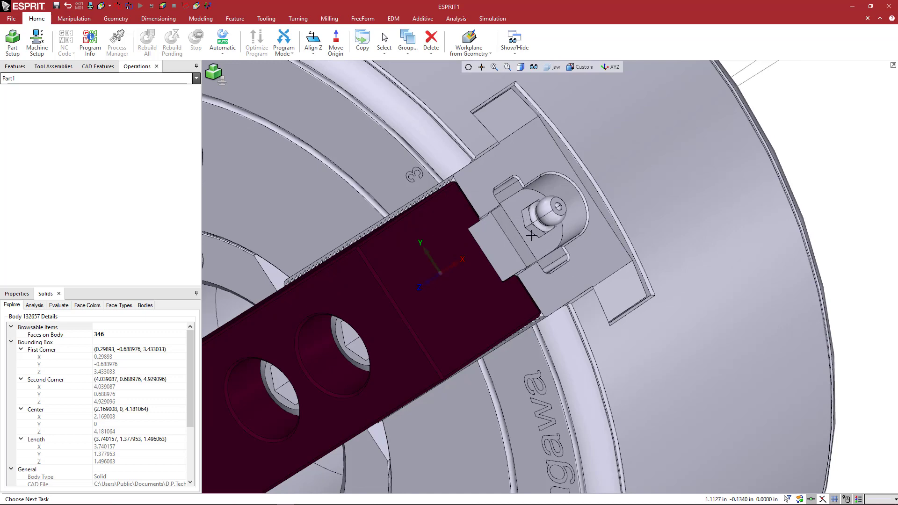
pyautogui.moveTo(541, 242); pyautogui.dragTo(528, 250, button='middle')
pyautogui.click(500, 254)
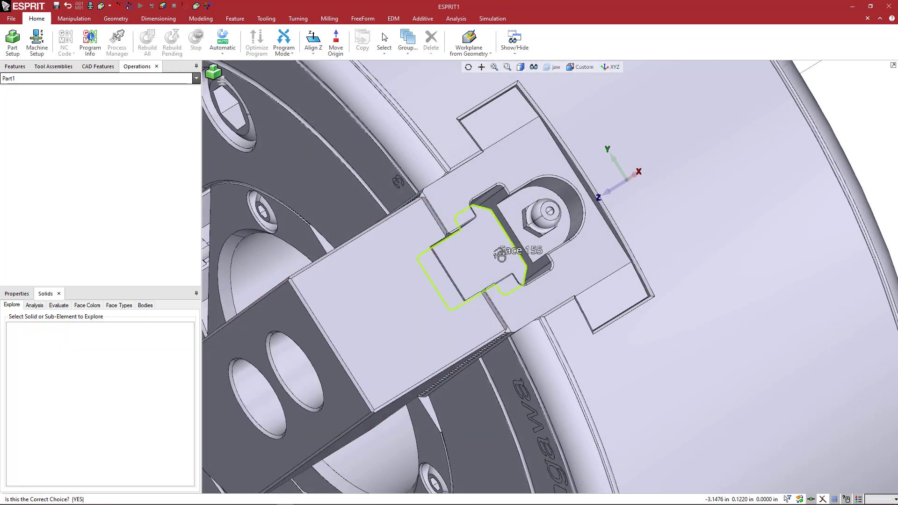
pyautogui.click(500, 254)
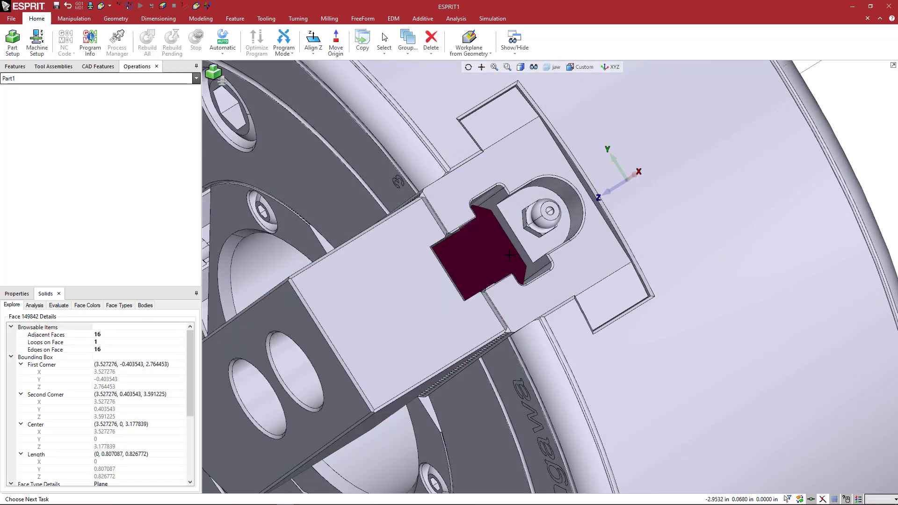
pyautogui.moveTo(514, 258); pyautogui.dragTo(514, 259, button='middle')
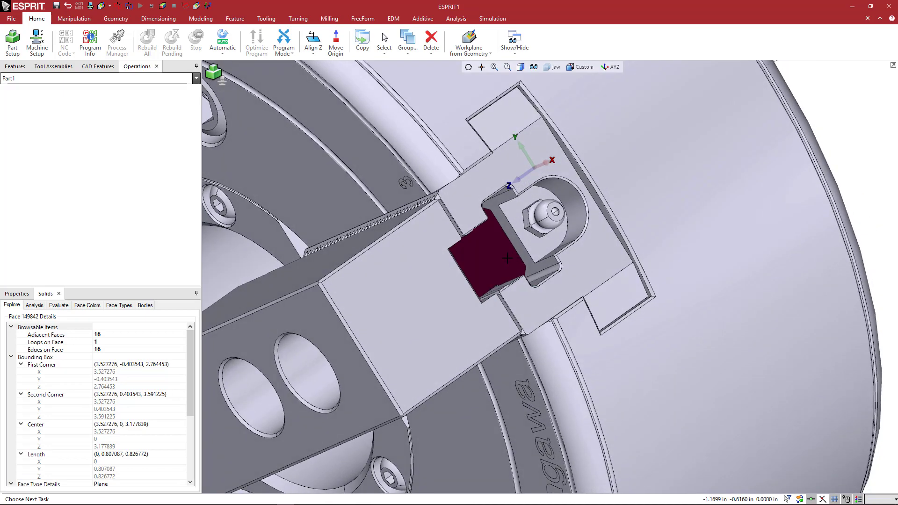
pyautogui.click(579, 263)
pyautogui.click(582, 263)
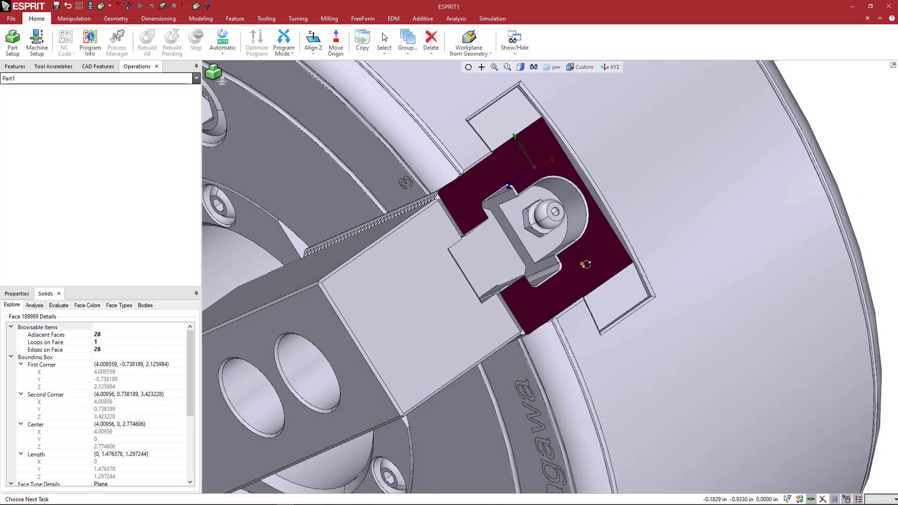
pyautogui.moveTo(585, 264); pyautogui.dragTo(606, 255, button='middle')
pyautogui.click(720, 211)
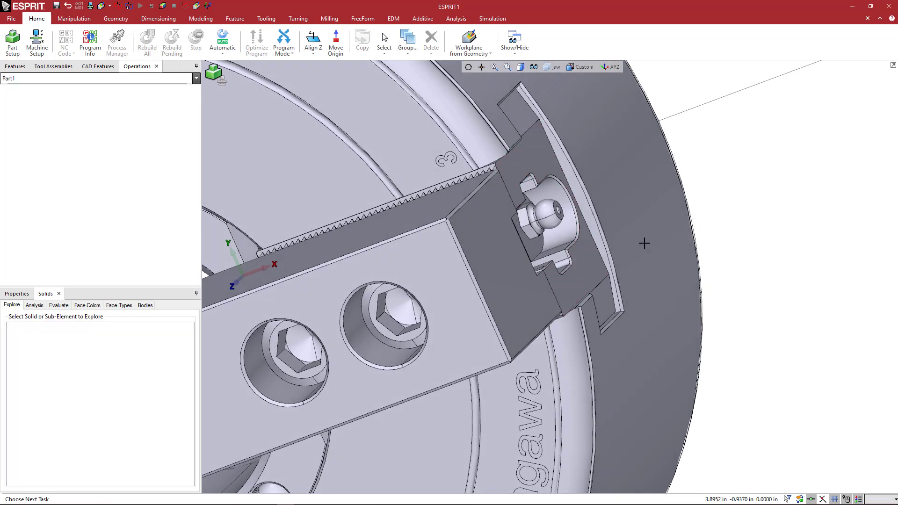
# Step: Select the slot 3 jaw with its bolts and mounting block and translate them 0.6 in along X
pyautogui.scroll(-2, 590, 251)
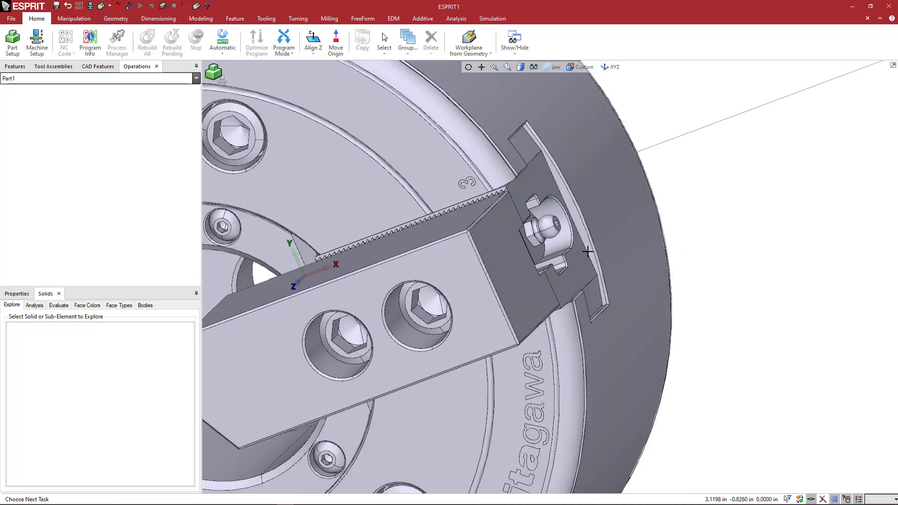
pyautogui.click(627, 227)
pyautogui.click(631, 236)
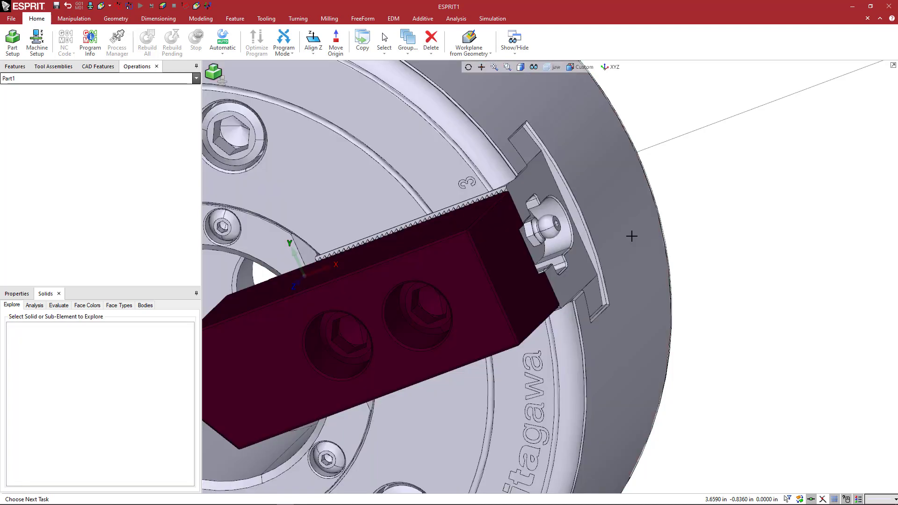
pyautogui.scroll(-5, 624, 236)
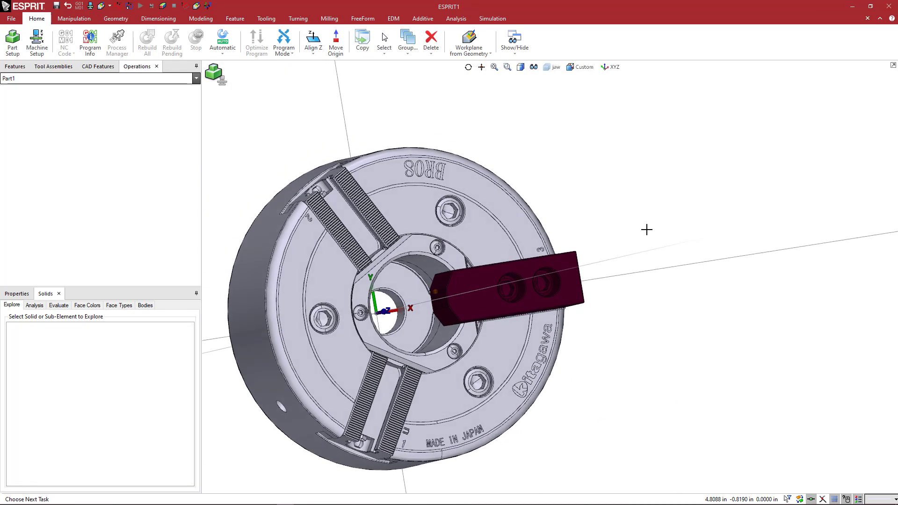
pyautogui.rightClick(574, 193)
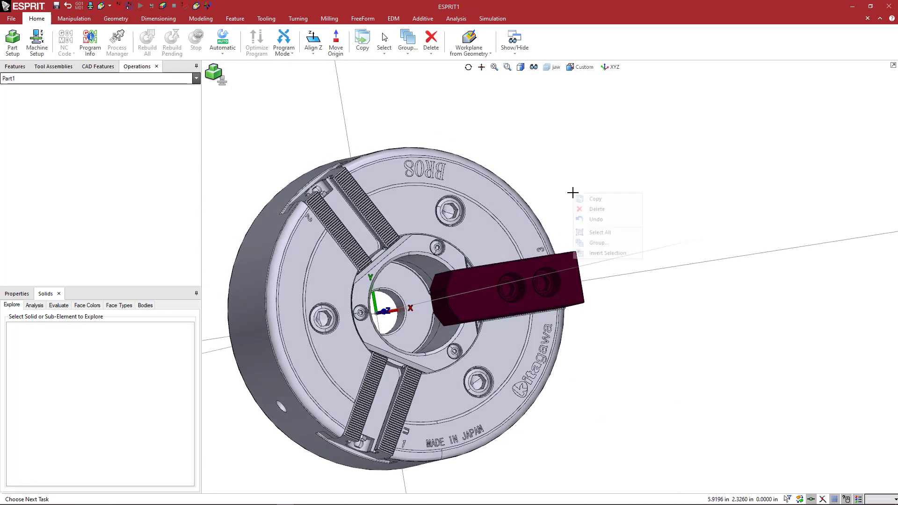
pyautogui.click(580, 201)
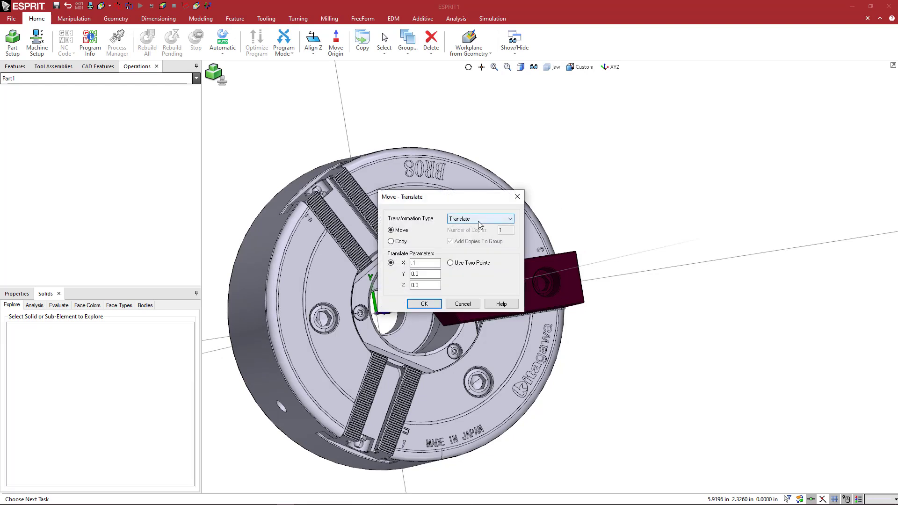
pyautogui.doubleClick(413, 263)
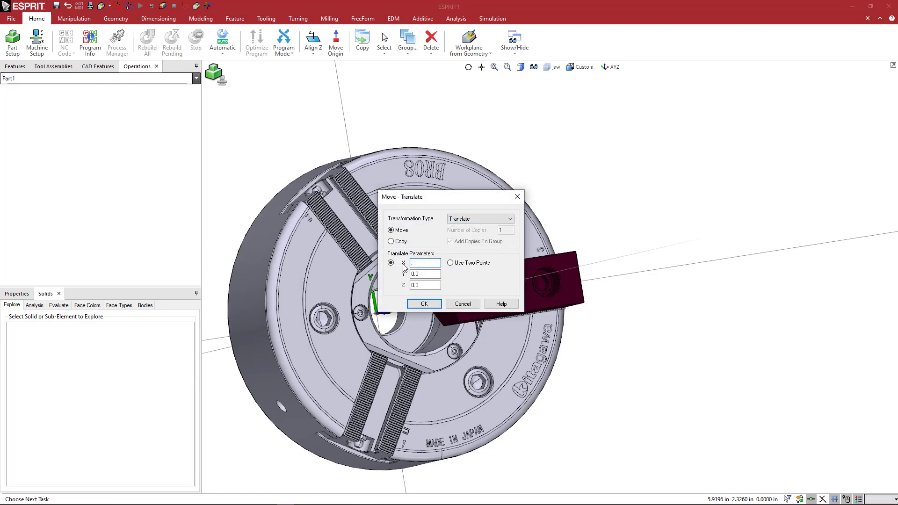
pyautogui.write('.6')
pyautogui.press('Tab')
pyautogui.press('Tab')
pyautogui.press('Return')
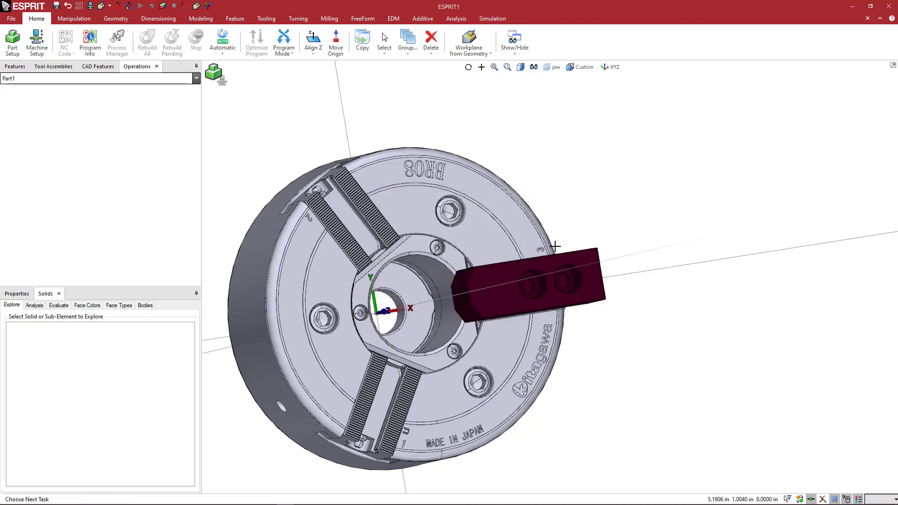
# Step: Examine the shifted jaw against the serrations and slot from several sides, and clear the selection
pyautogui.moveTo(591, 222); pyautogui.dragTo(543, 235, button='middle')
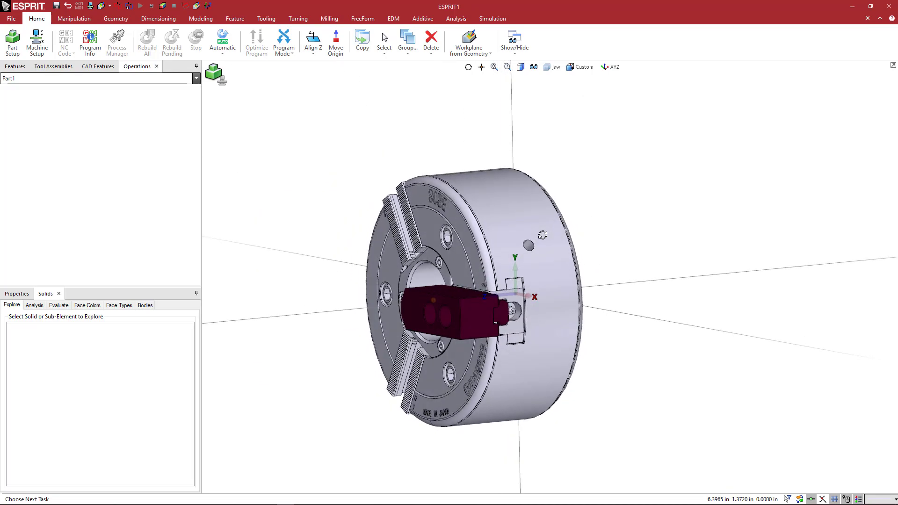
pyautogui.scroll(5, 507, 305)
pyautogui.moveTo(518, 294); pyautogui.dragTo(524, 260, button='middle')
pyautogui.scroll(-3, 558, 272)
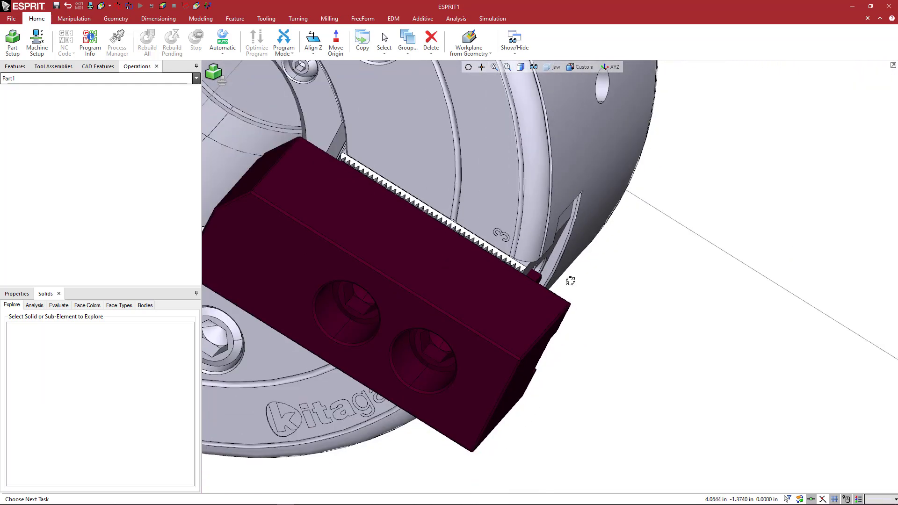
pyautogui.moveTo(569, 279); pyautogui.dragTo(614, 280, button='middle')
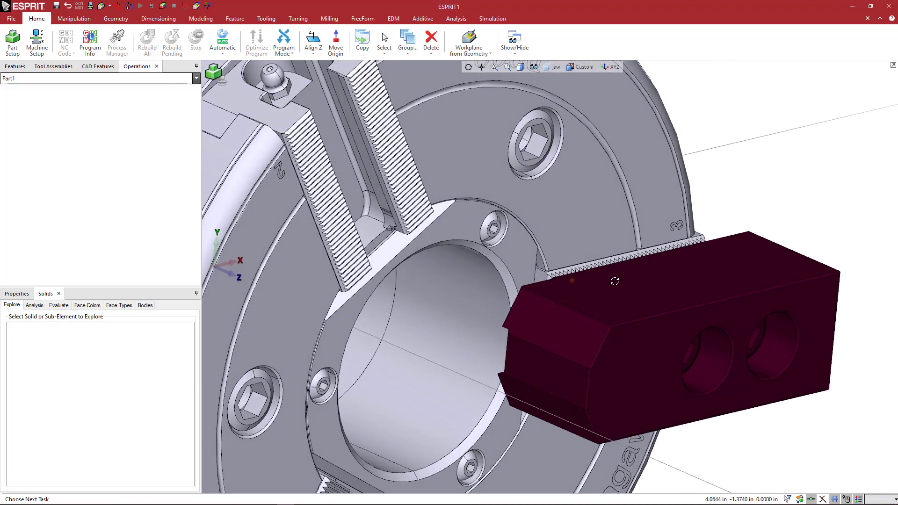
pyautogui.scroll(-5, 614, 281)
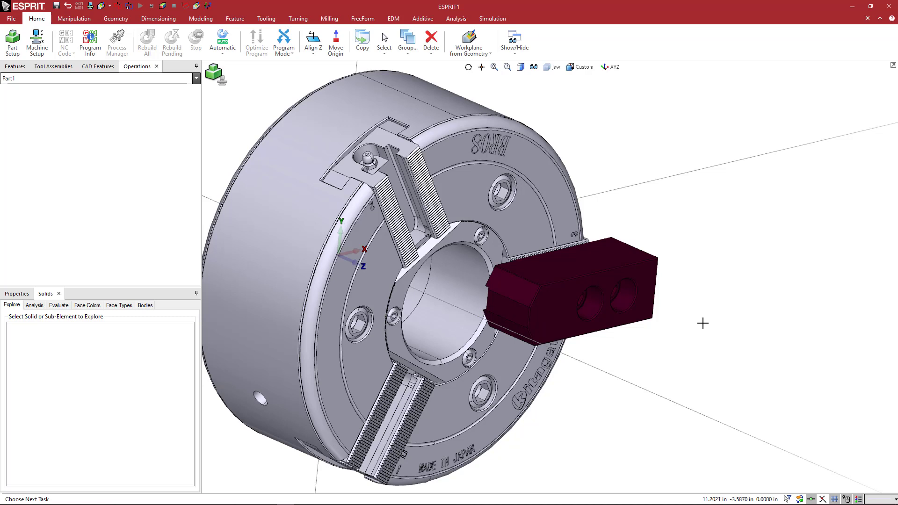
pyautogui.click(730, 297)
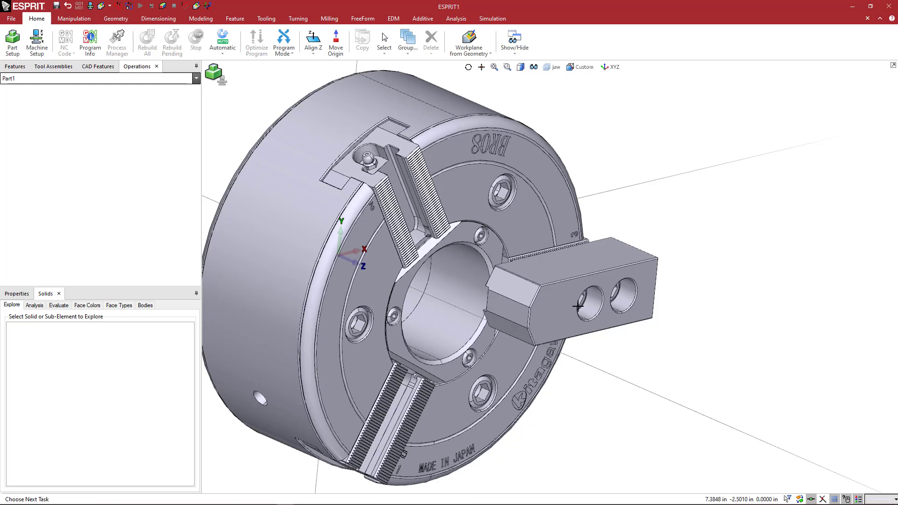
pyautogui.moveTo(599, 308); pyautogui.dragTo(597, 314, button='middle')
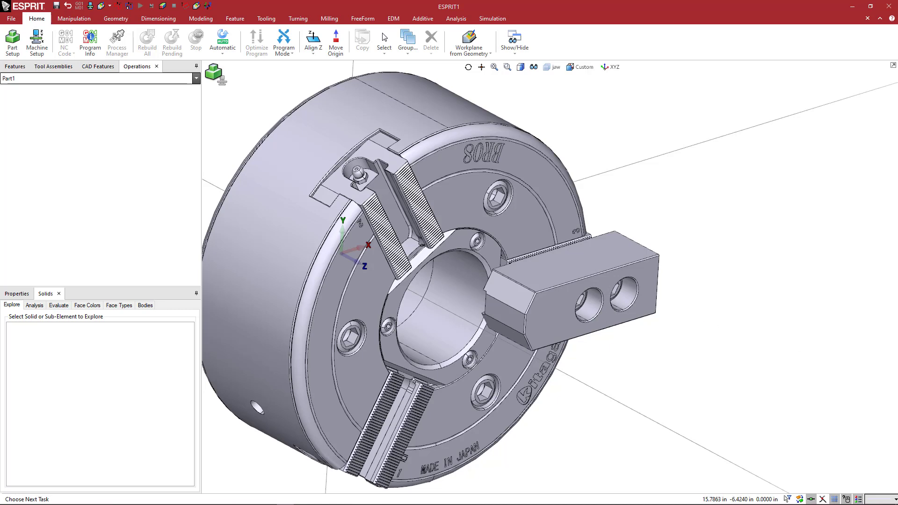
pyautogui.moveTo(589, 155); pyautogui.dragTo(579, 106, button='middle')
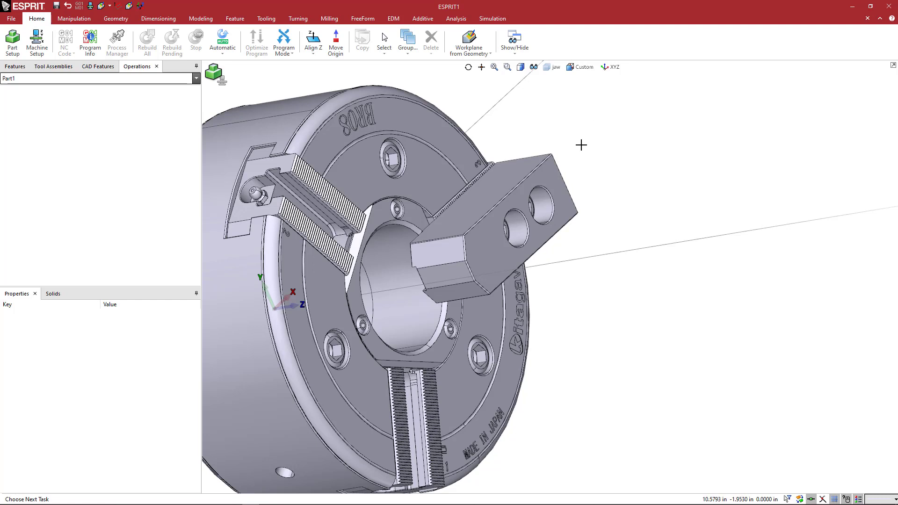
pyautogui.scroll(-2, 578, 143)
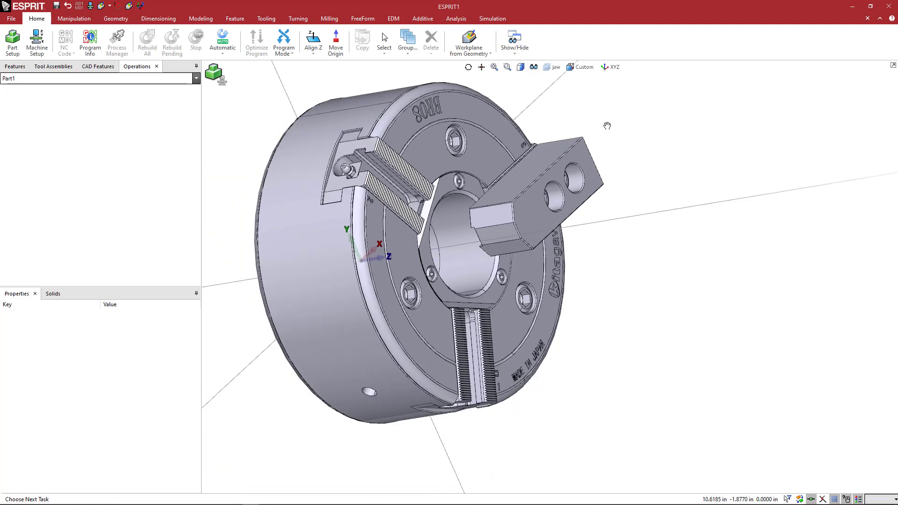
# Step: Hide the jaw layer and make the Default layer the active one
pyautogui.click(553, 67)
pyautogui.click(548, 93)
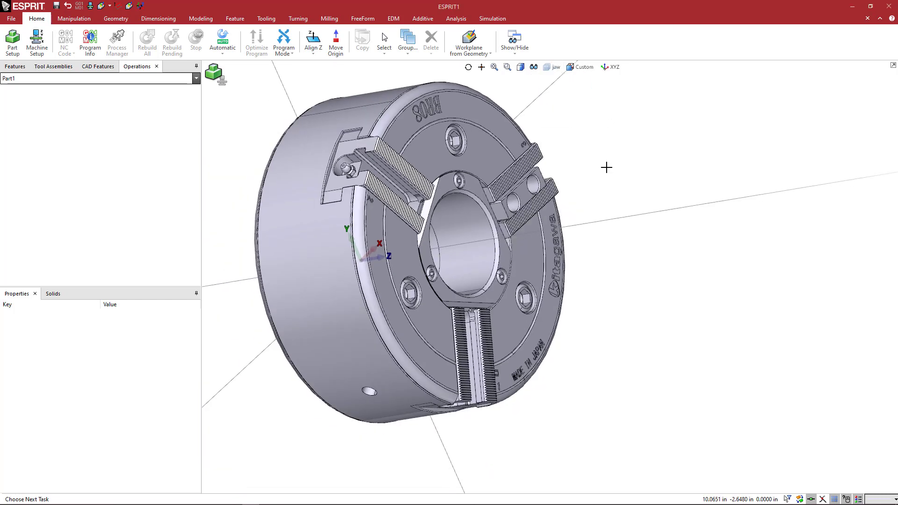
pyautogui.click(552, 67)
pyautogui.click(561, 83)
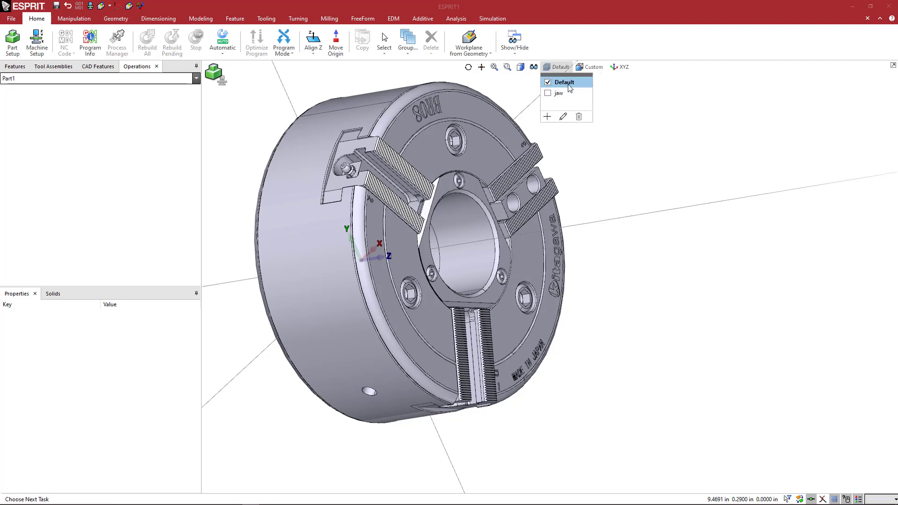
pyautogui.click(596, 150)
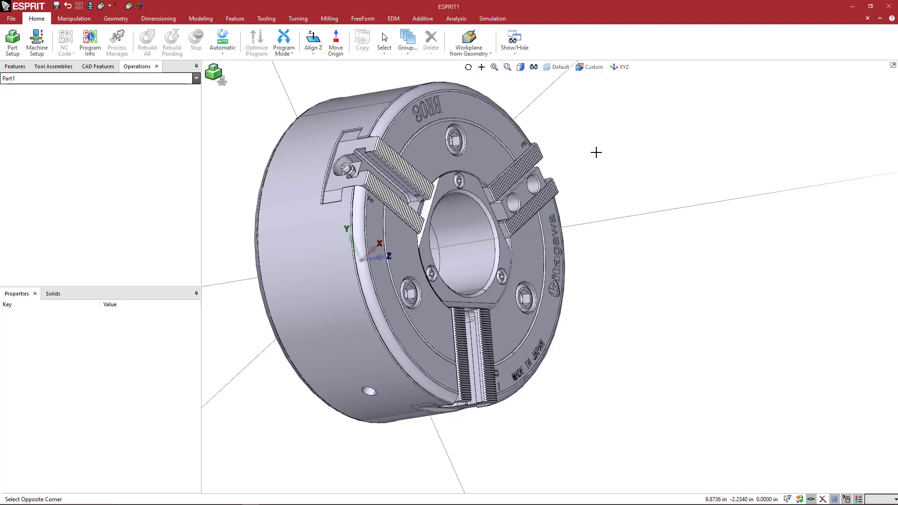
# Step: Examine the chuck's central bore and its front edge up close, and review the available selection filters
pyautogui.moveTo(580, 167); pyautogui.dragTo(565, 174, button='middle')
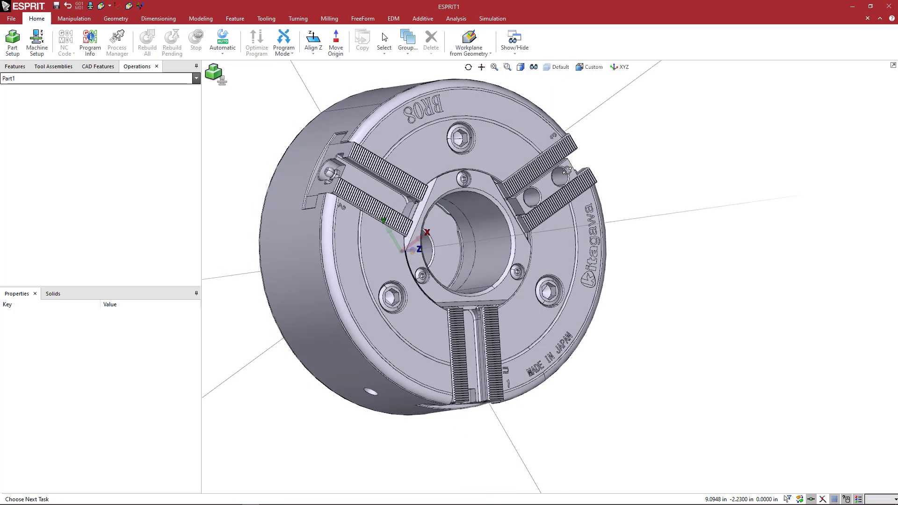
pyautogui.moveTo(512, 216); pyautogui.dragTo(473, 229, button='middle')
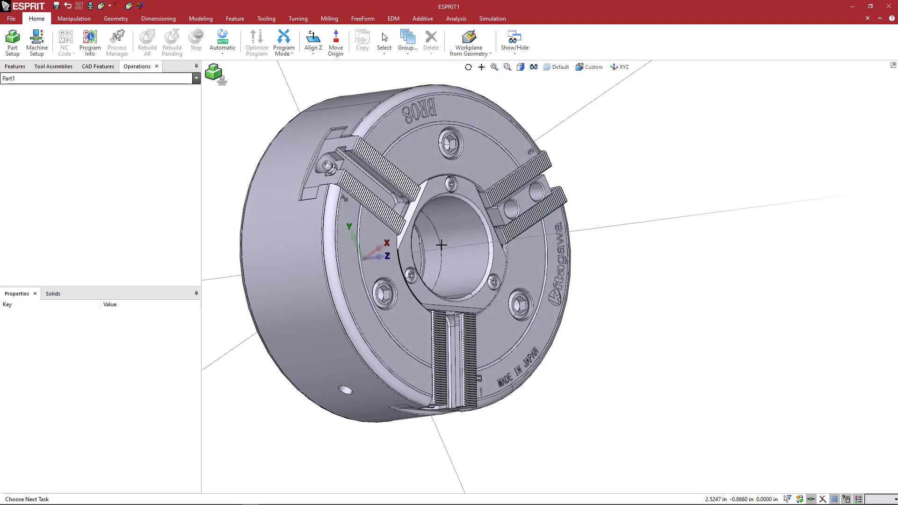
pyautogui.moveTo(466, 229); pyautogui.dragTo(468, 227, button='middle')
pyautogui.scroll(3, 476, 216)
pyautogui.scroll(2, 476, 217)
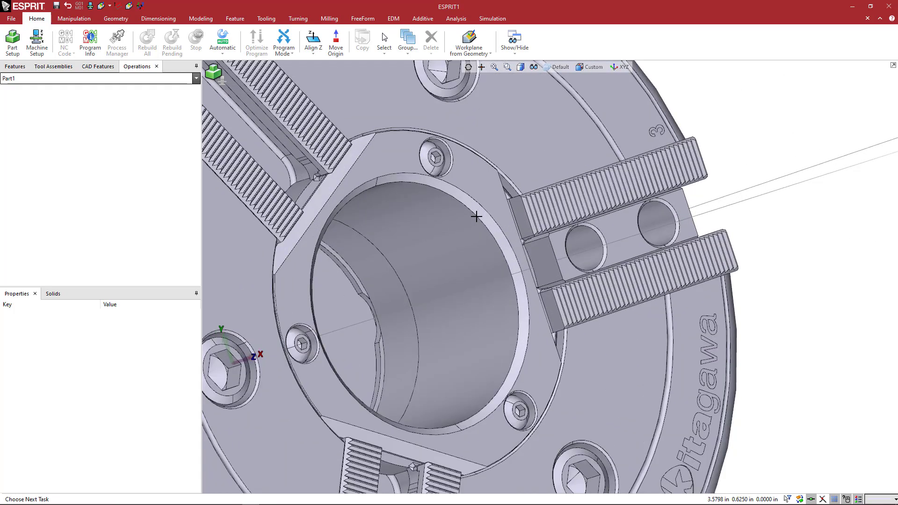
pyautogui.click(476, 215)
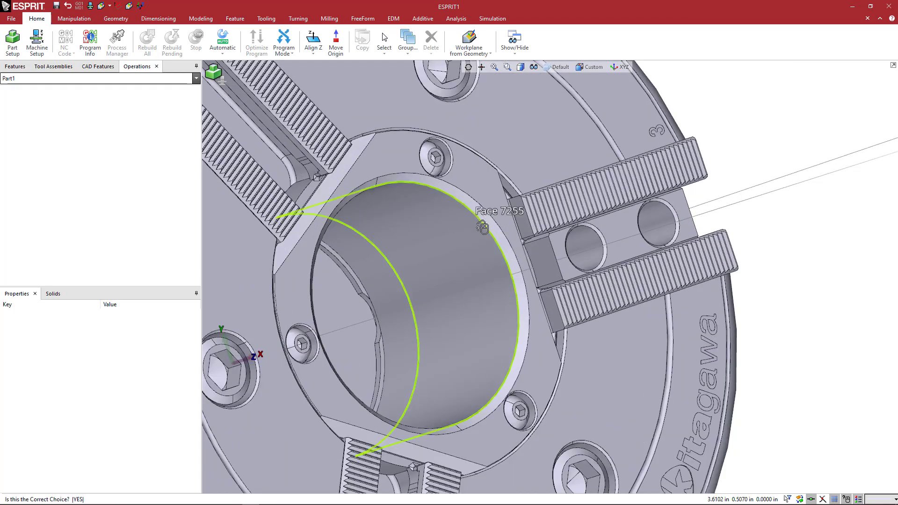
pyautogui.click(483, 226)
pyautogui.click(801, 261)
pyautogui.click(787, 499)
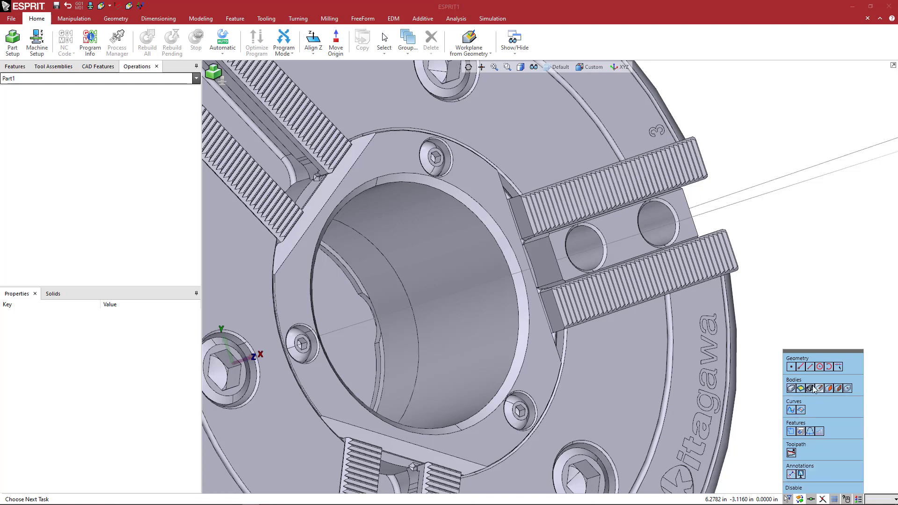
pyautogui.click(762, 320)
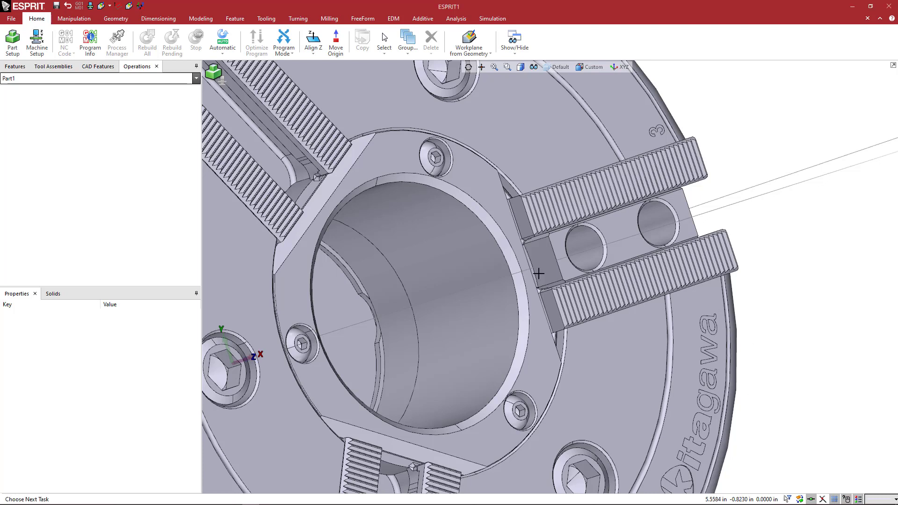
# Step: Select the front edge of the central bore and apply the Smash transformation to extract it as geometry
pyautogui.click(469, 233)
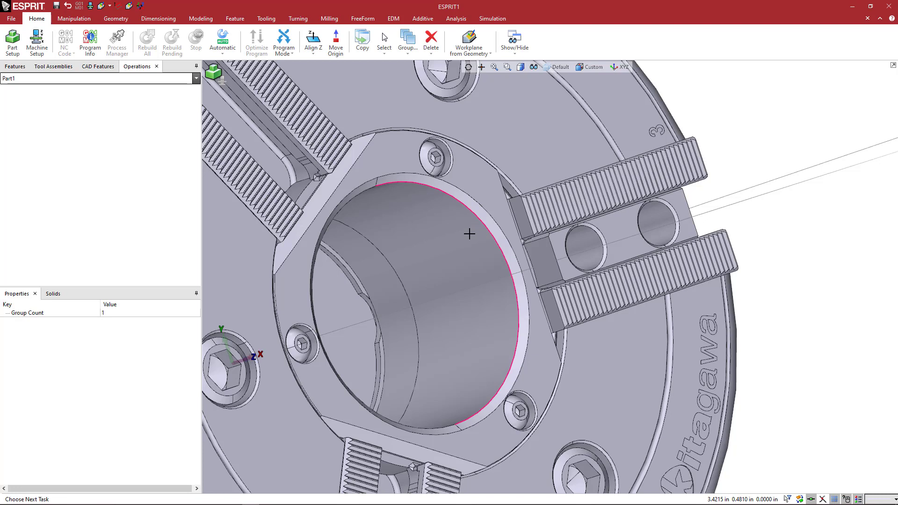
pyautogui.rightClick(459, 234)
pyautogui.click(476, 241)
pyautogui.click(468, 219)
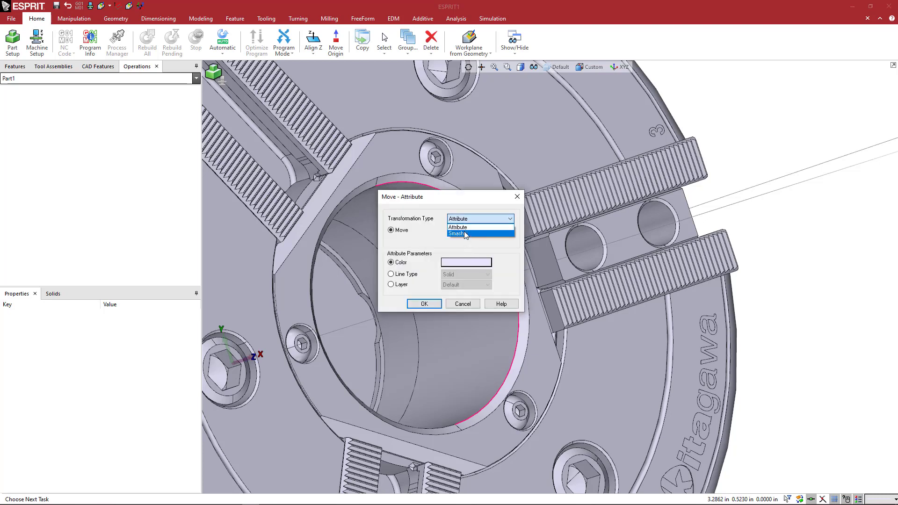
pyautogui.click(465, 234)
pyautogui.click(424, 304)
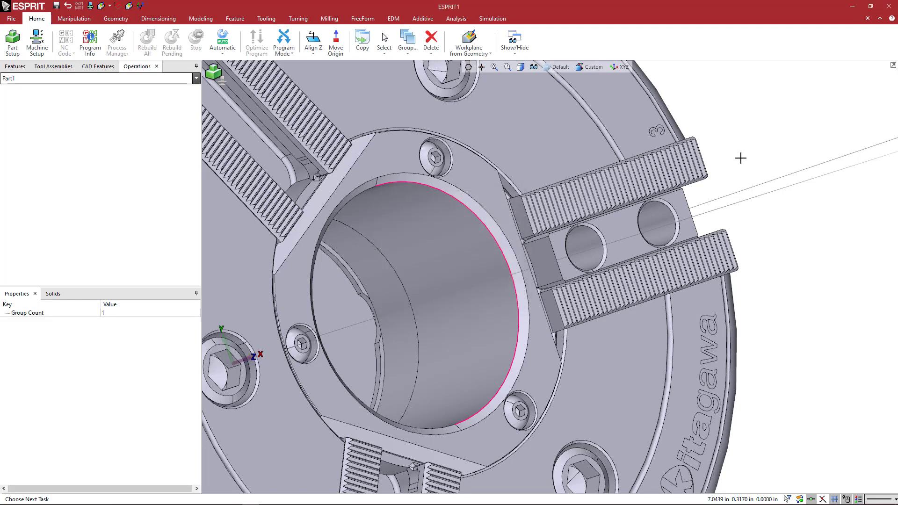
# Step: Convert the extracted arc at the bore's front edge into a full circle with the Keep command
pyautogui.click(472, 222)
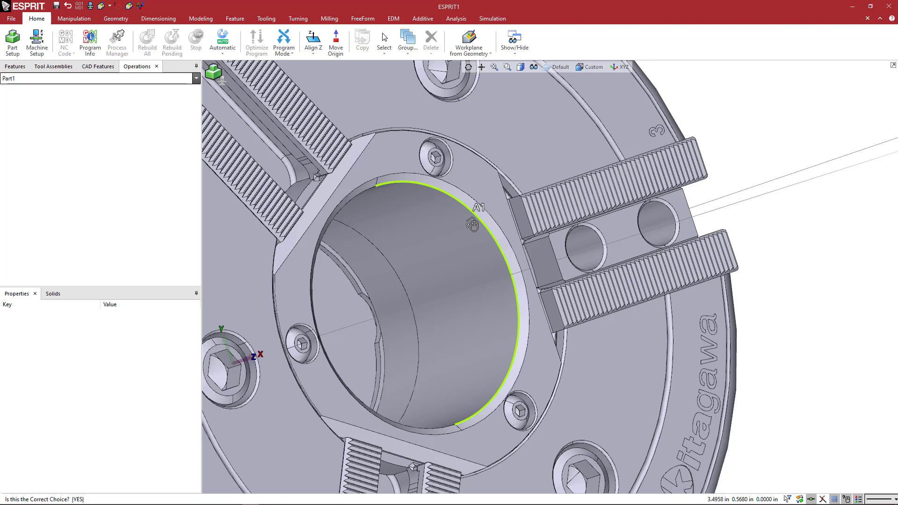
pyautogui.click(472, 225)
pyautogui.click(675, 70)
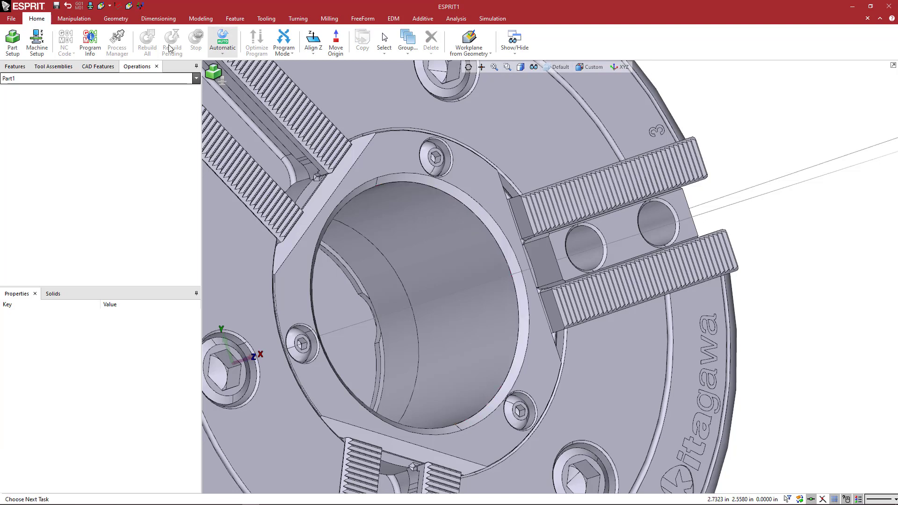
pyautogui.click(116, 20)
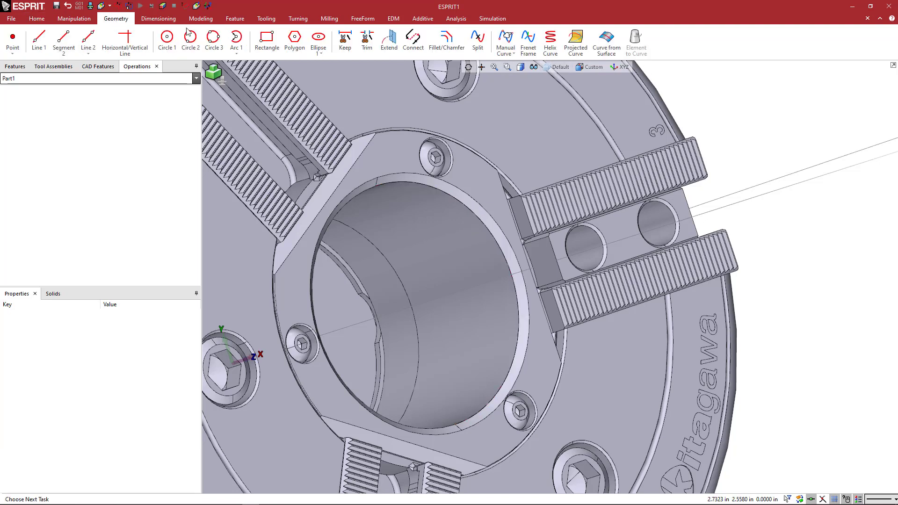
pyautogui.click(344, 39)
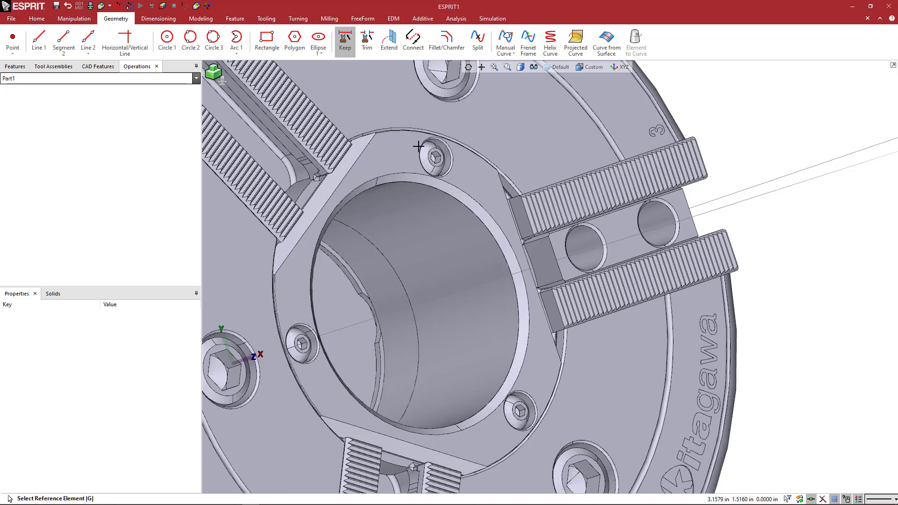
pyautogui.click(469, 208)
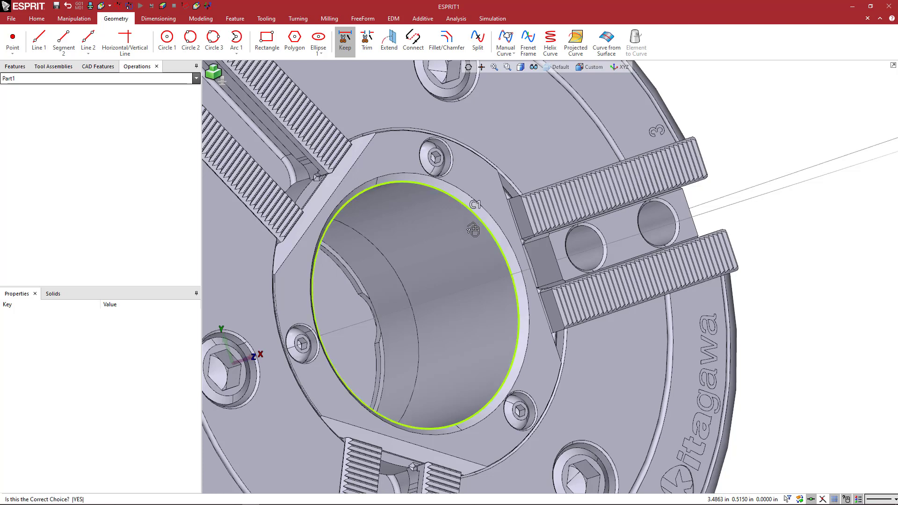
pyautogui.click(483, 313)
pyautogui.press('Escape')
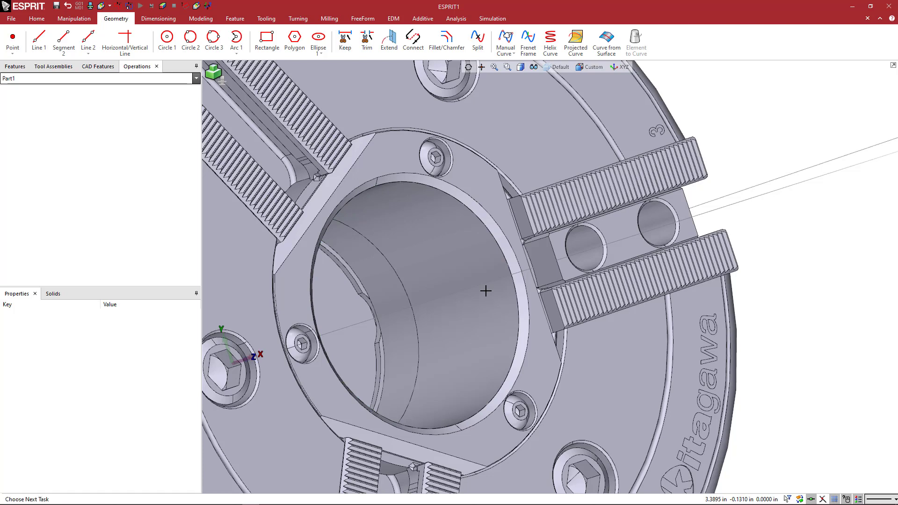
# Step: Select the full circle at the bore's front edge, check its properties and position against the bore, and review the selection filters
pyautogui.click(473, 215)
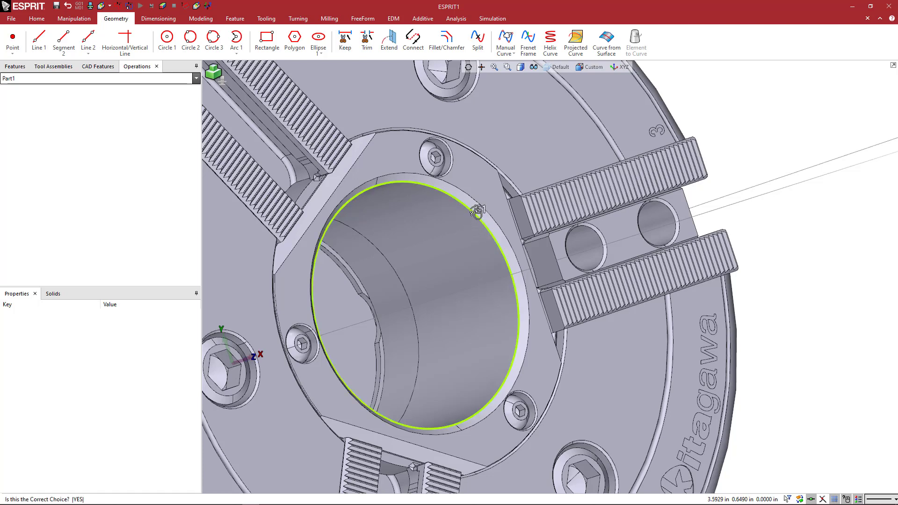
pyautogui.click(691, 185)
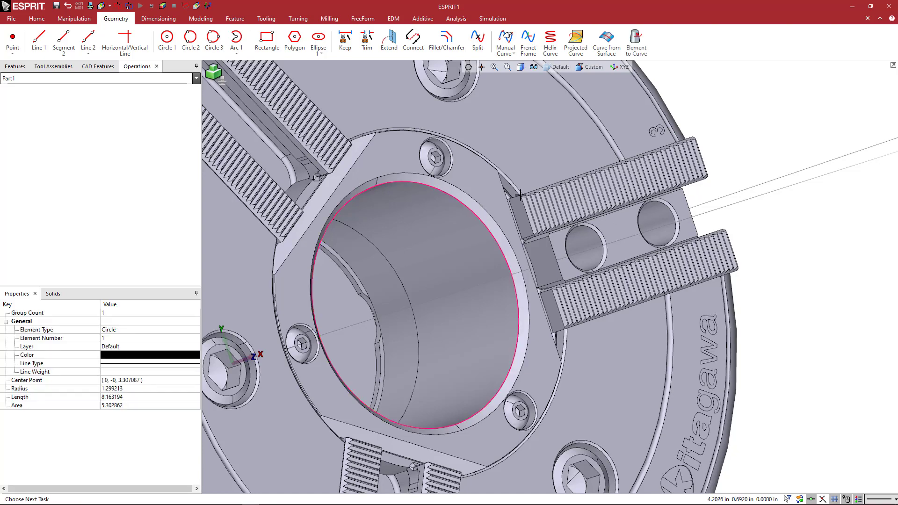
pyautogui.moveTo(466, 244); pyautogui.dragTo(468, 270, button='middle')
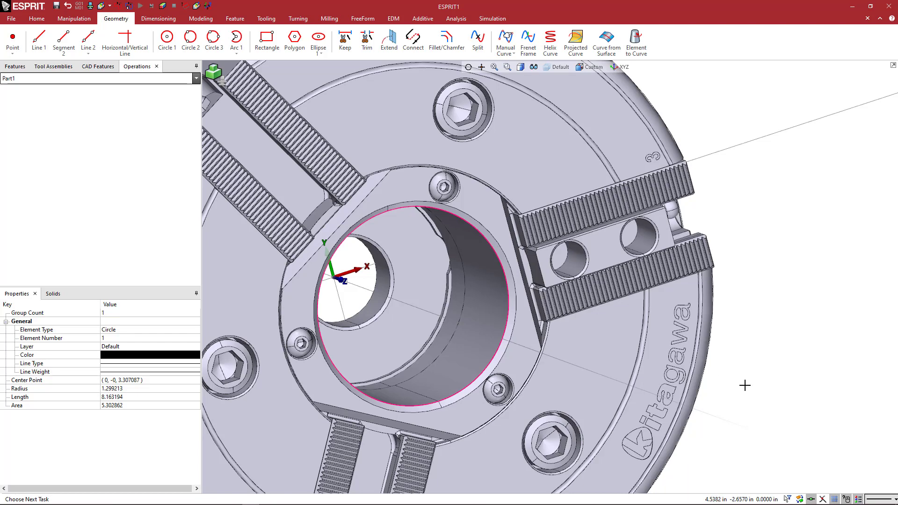
pyautogui.click(787, 498)
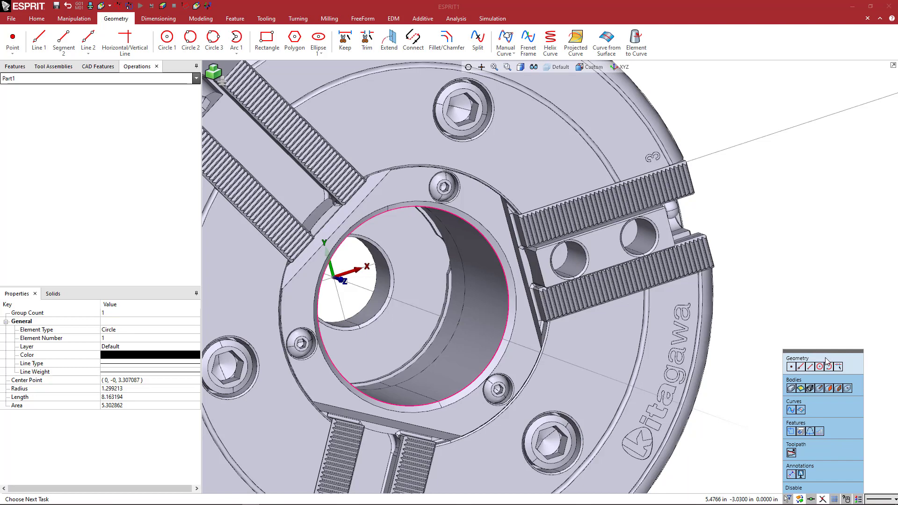
pyautogui.moveTo(469, 228); pyautogui.dragTo(479, 231, button='middle')
pyautogui.scroll(3, 478, 230)
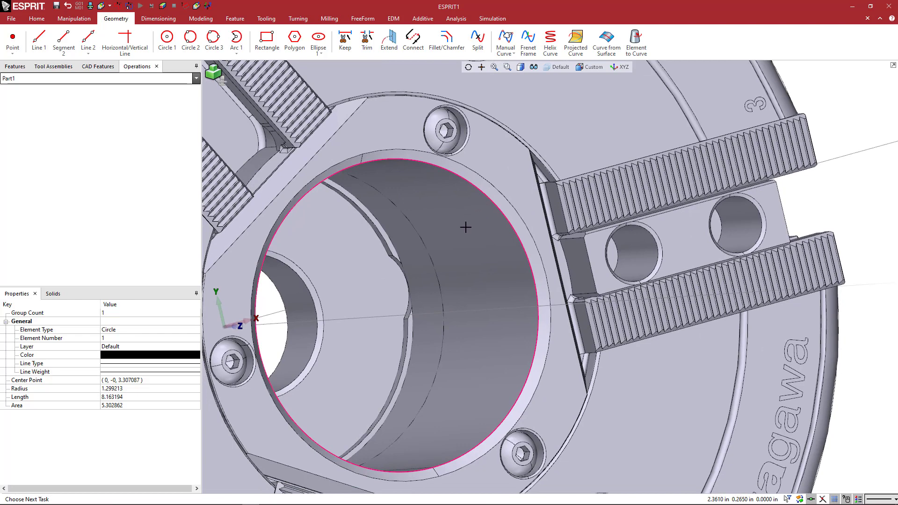
pyautogui.scroll(-4, 466, 227)
# Step: Step through the pick candidates on the chuck's front face up to the whole chuck body, and clear the selection
pyautogui.click(549, 157)
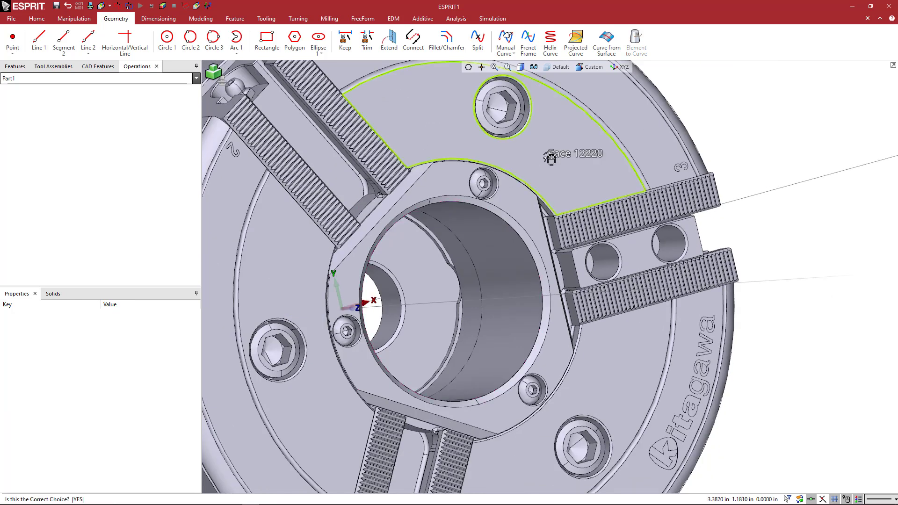
pyautogui.rightClick(550, 157)
pyautogui.click(553, 158)
pyautogui.click(560, 162)
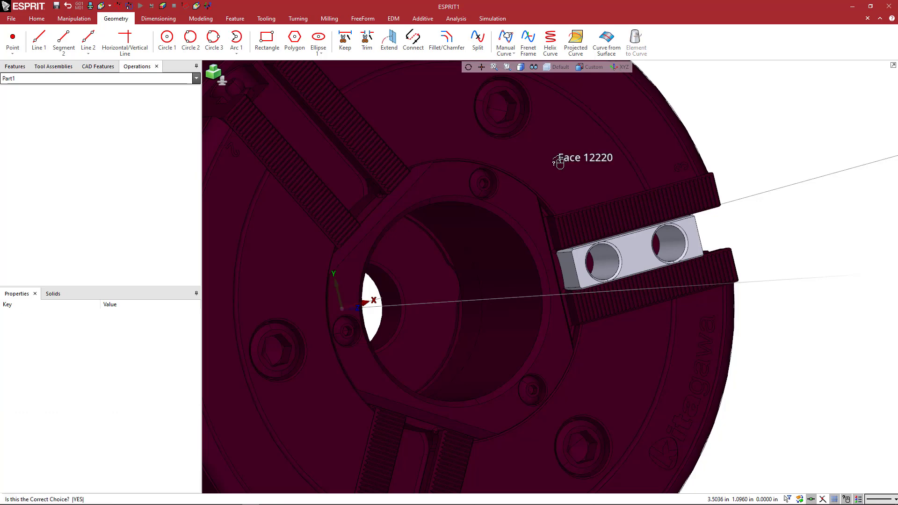
pyautogui.rightClick(559, 161)
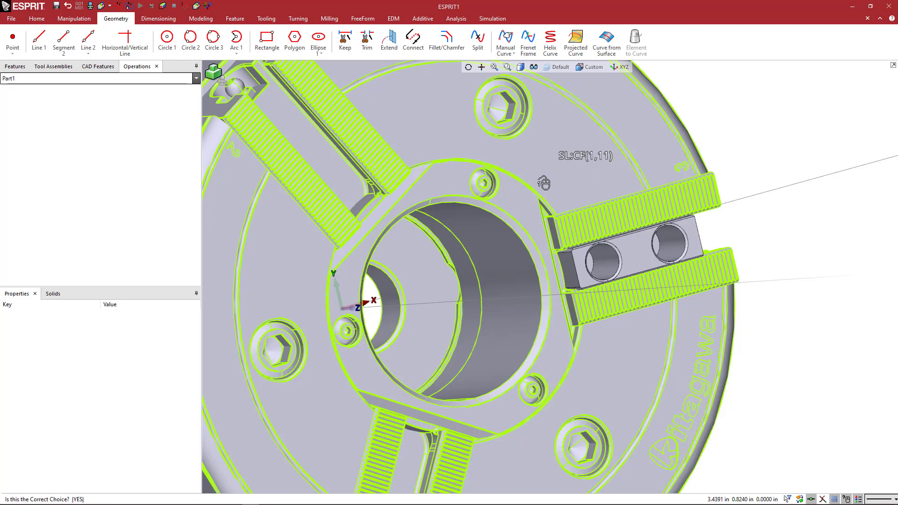
pyautogui.click(708, 133)
pyautogui.press('Escape')
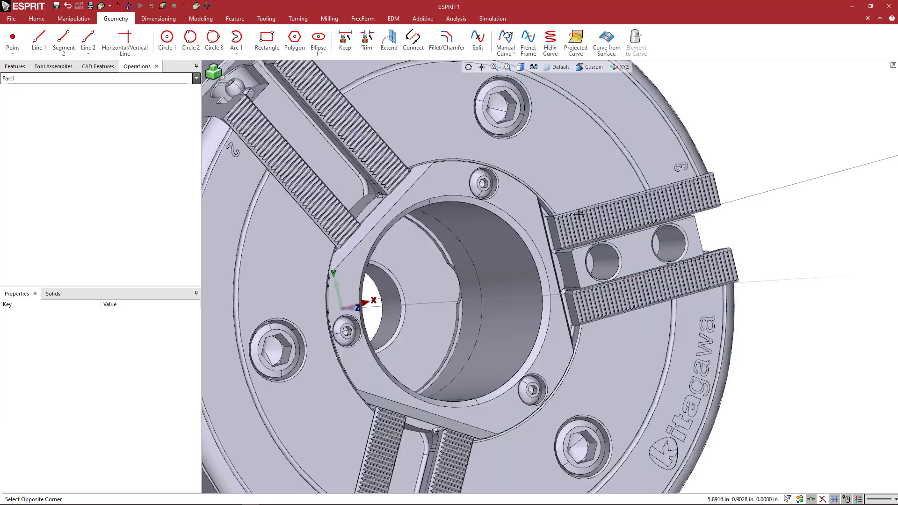
# Step: Set up a blind extrusion of the circle at the bore's front edge, in the reversed direction with a distance of 5 in
pyautogui.click(523, 264)
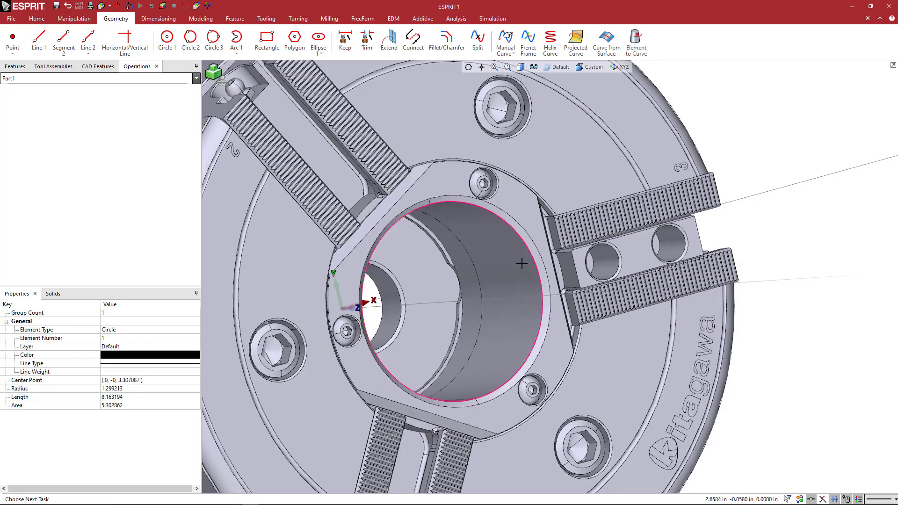
pyautogui.click(201, 19)
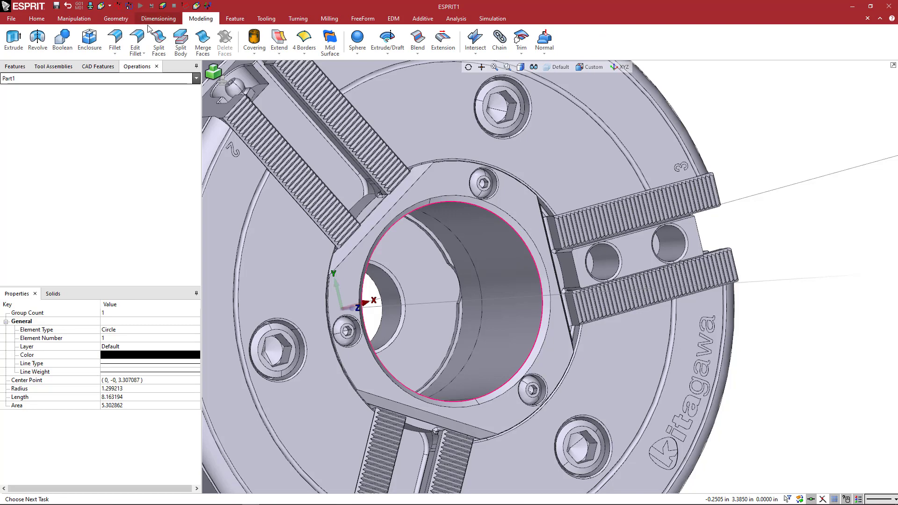
pyautogui.click(13, 39)
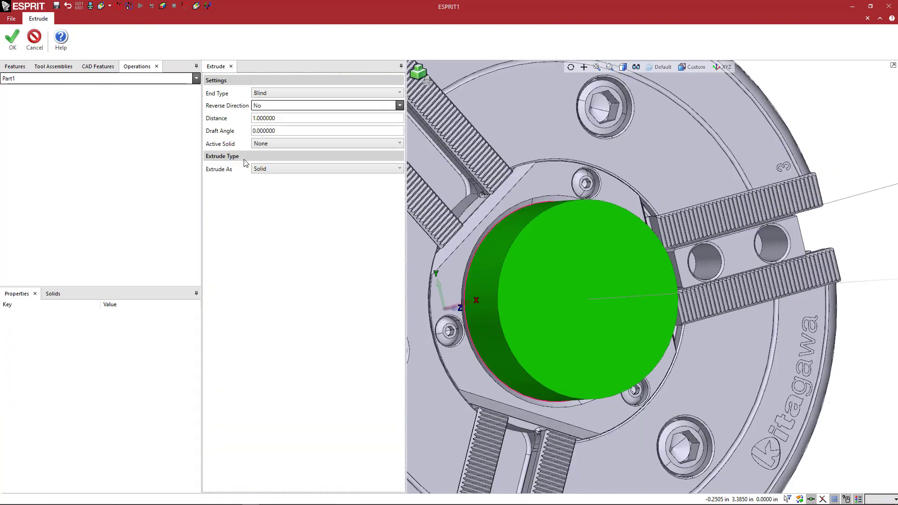
pyautogui.moveTo(503, 234); pyautogui.dragTo(528, 239, button='middle')
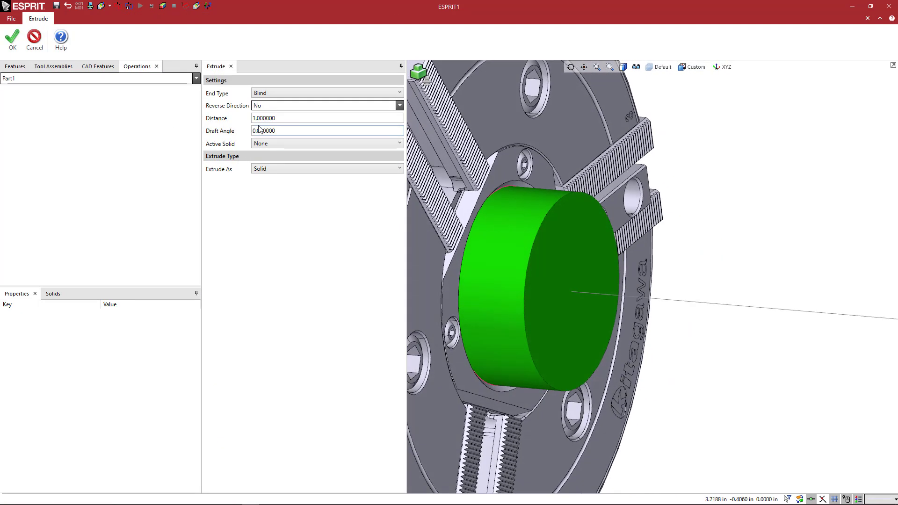
pyautogui.click(269, 109)
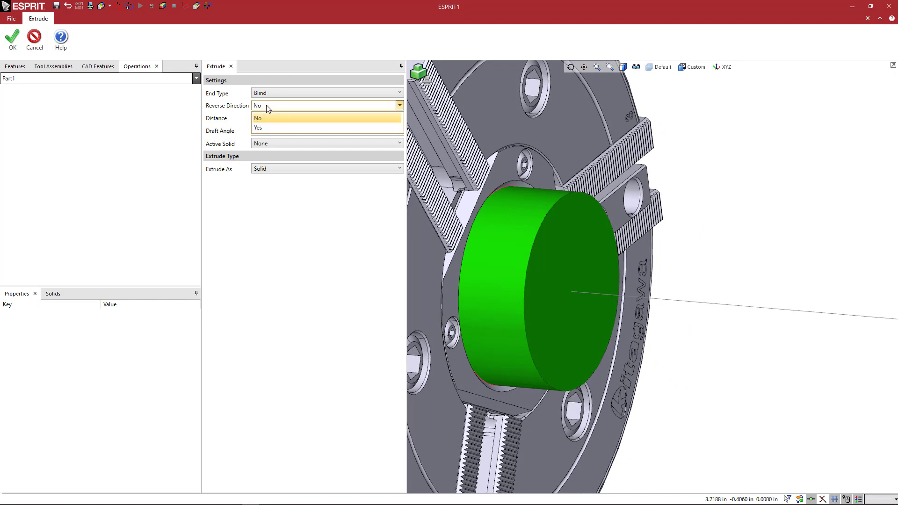
pyautogui.click(270, 127)
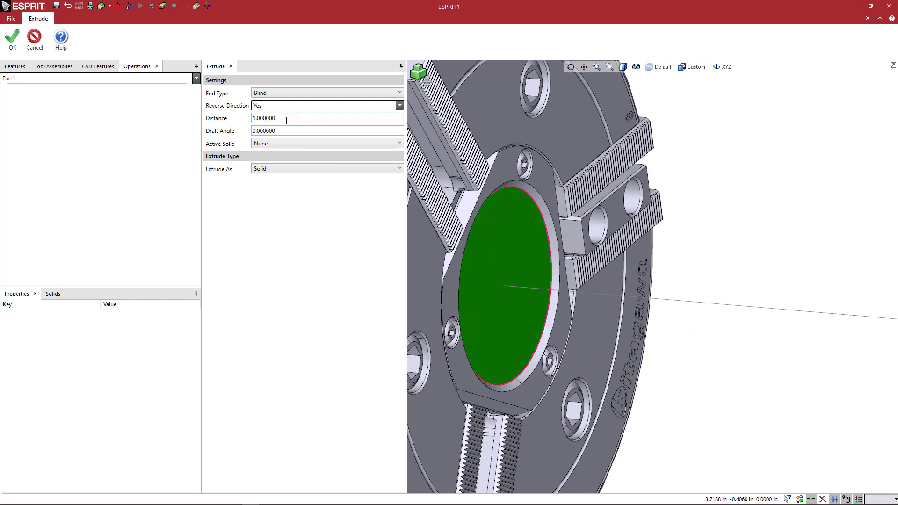
pyautogui.doubleClick(286, 120)
pyautogui.write('5')
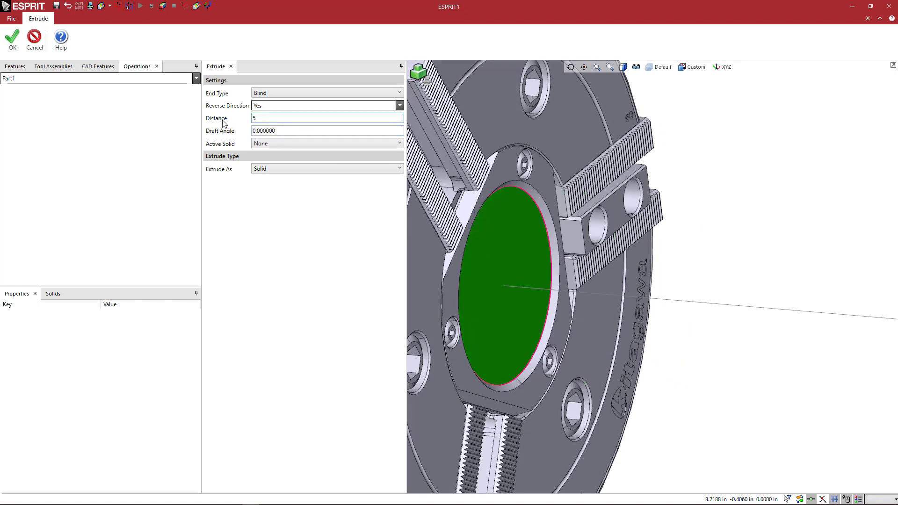
pyautogui.press('Tab')
pyautogui.scroll(-5, 505, 225)
pyautogui.scroll(2, 549, 241)
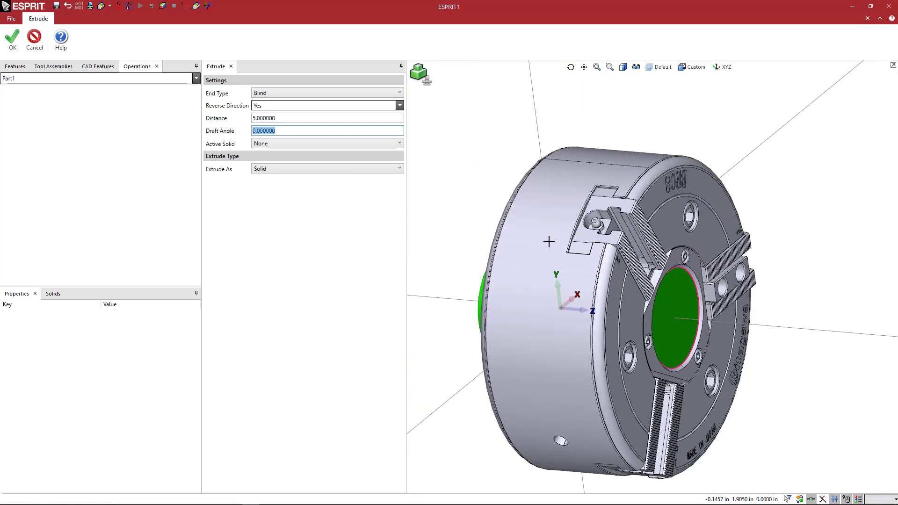
pyautogui.scroll(-3, 548, 241)
pyautogui.scroll(2, 471, 199)
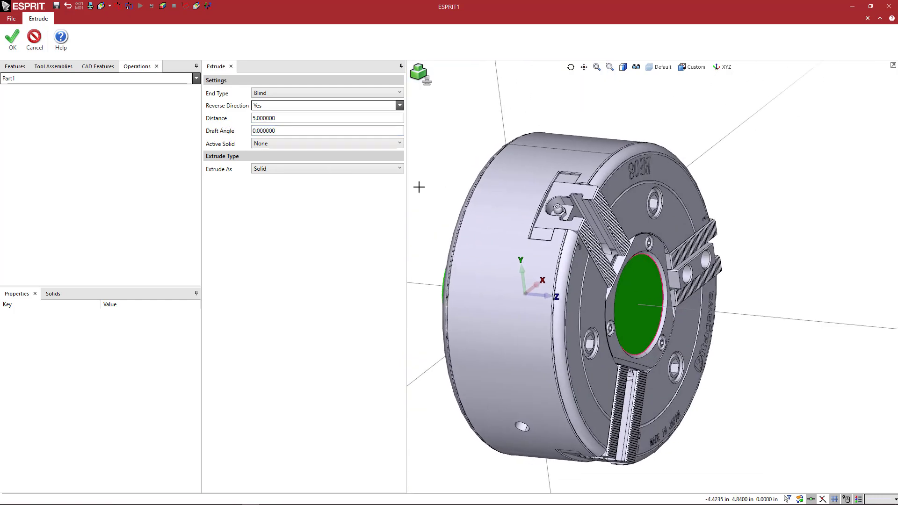
# Step: Make the extrusion a cut through CAD Body 11, without removing the outside, and apply it
pyautogui.click(277, 143)
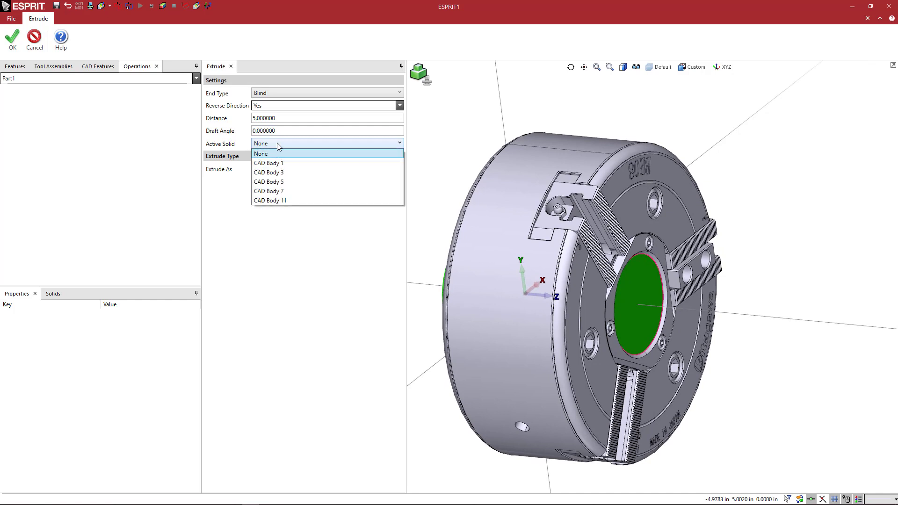
pyautogui.click(288, 197)
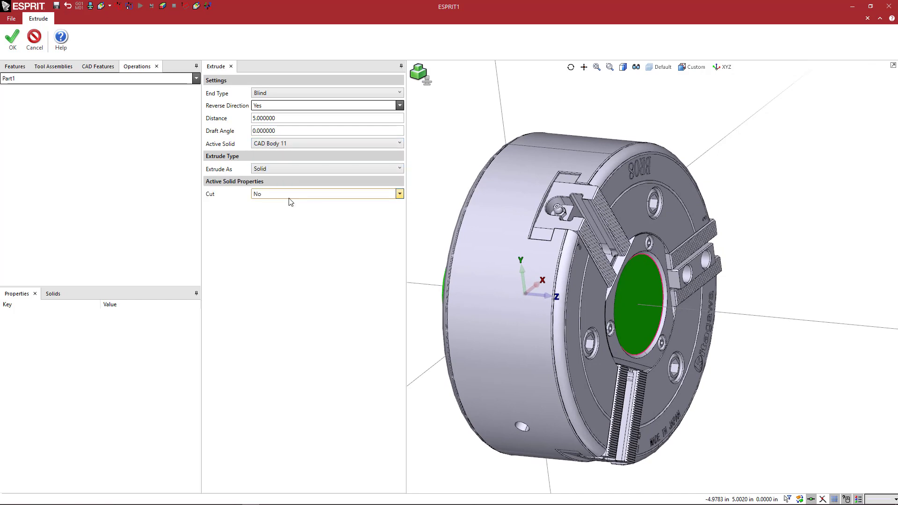
pyautogui.click(279, 197)
pyautogui.click(267, 205)
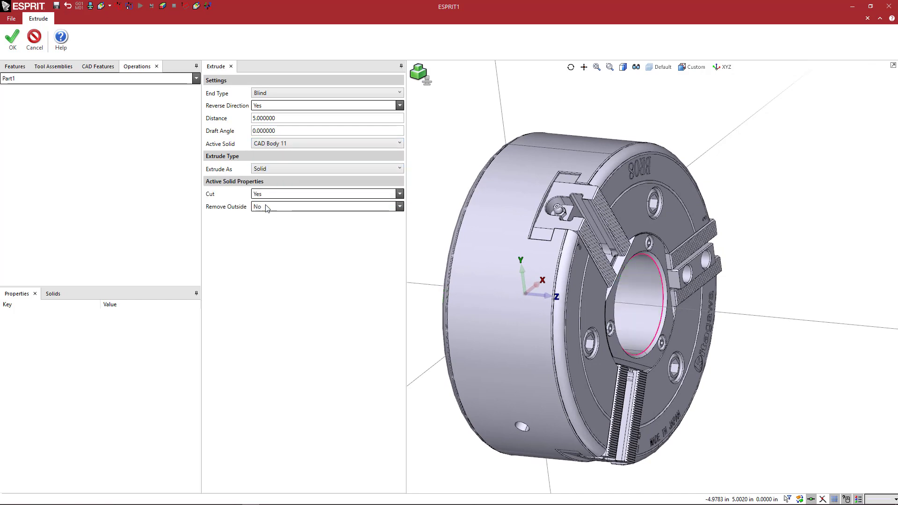
pyautogui.click(19, 43)
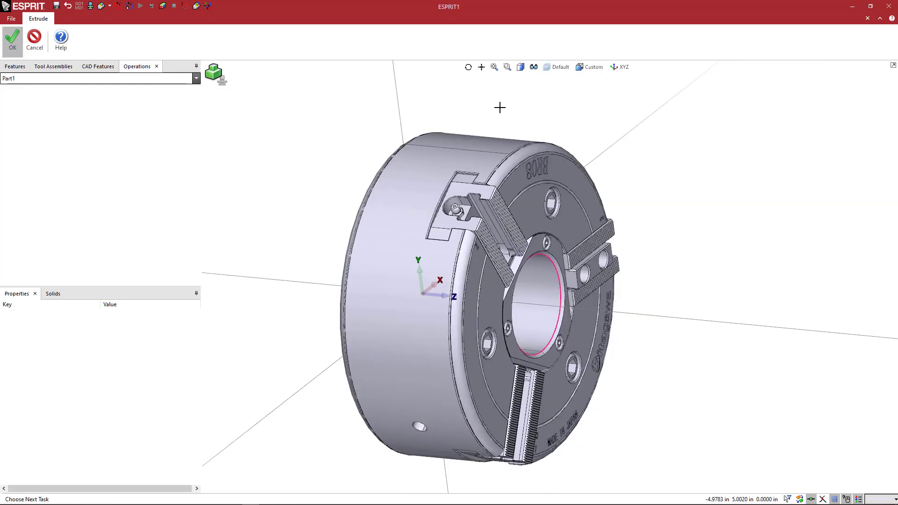
# Step: Examine the cut bore and the chuck's front face from several angles and distances
pyautogui.moveTo(591, 136); pyautogui.dragTo(608, 147, button='middle')
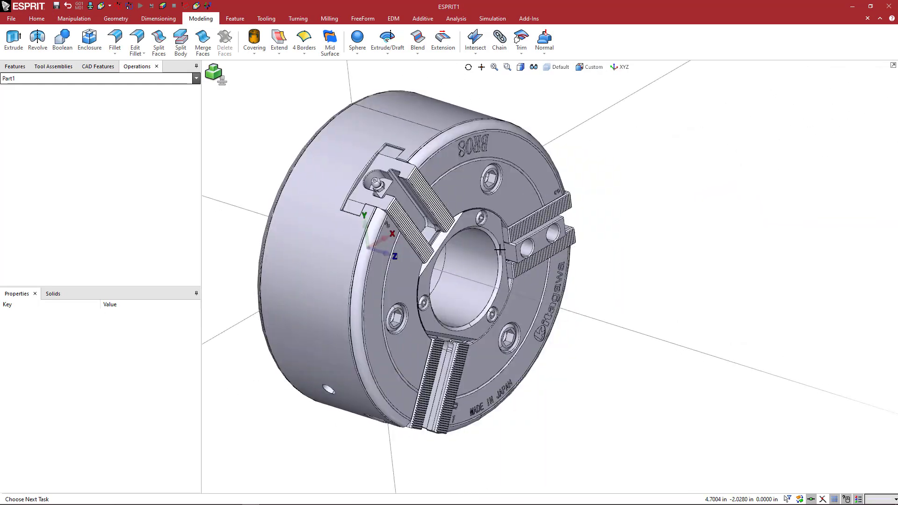
pyautogui.scroll(5, 362, 230)
pyautogui.scroll(-2, 445, 277)
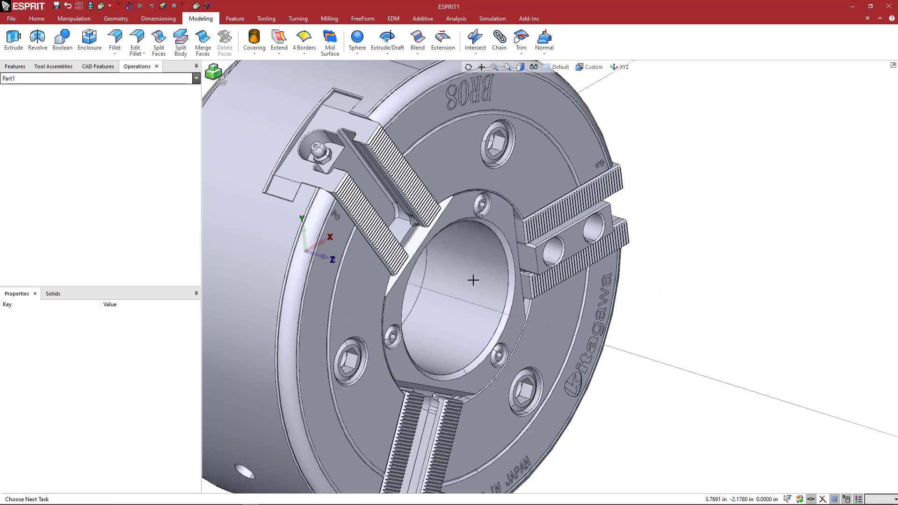
pyautogui.moveTo(468, 266); pyautogui.dragTo(471, 264, button='middle')
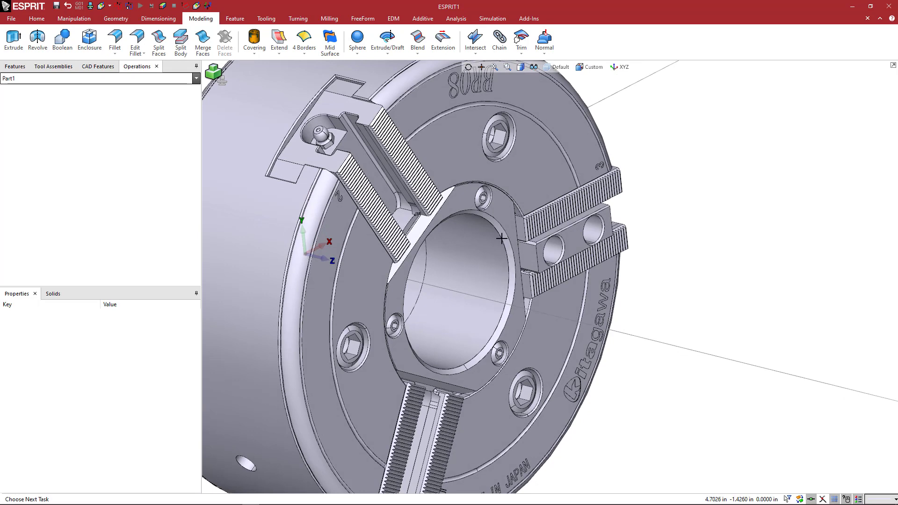
pyautogui.scroll(-3, 501, 239)
pyautogui.scroll(1, 496, 255)
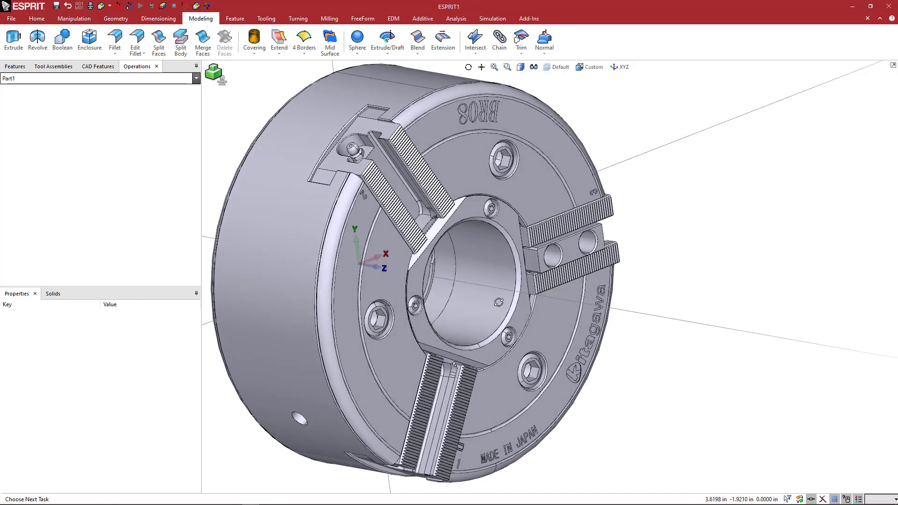
pyautogui.moveTo(499, 302); pyautogui.dragTo(496, 300, button='middle')
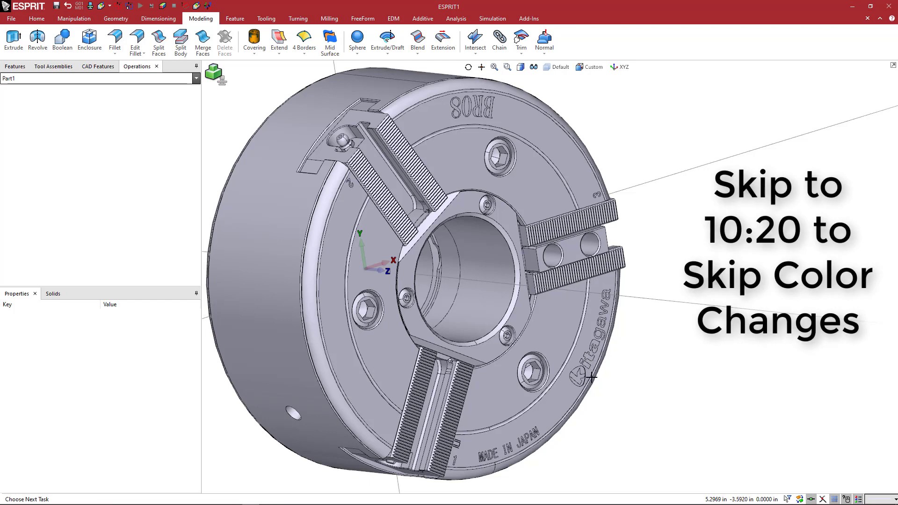
# Step: Restrict the selection filter to solid faces for picking on the Kitagawa logo on the chuck's front face
pyautogui.scroll(3, 591, 377)
pyautogui.scroll(4, 585, 374)
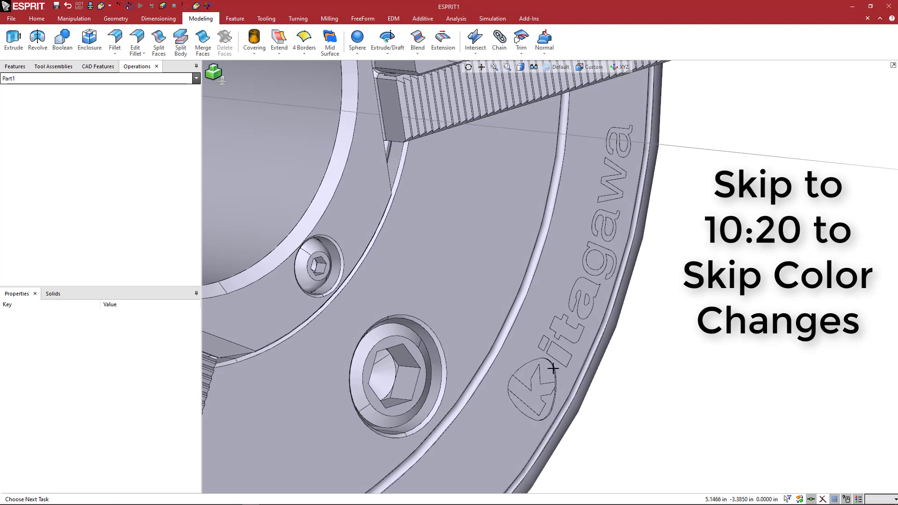
pyautogui.scroll(3, 548, 364)
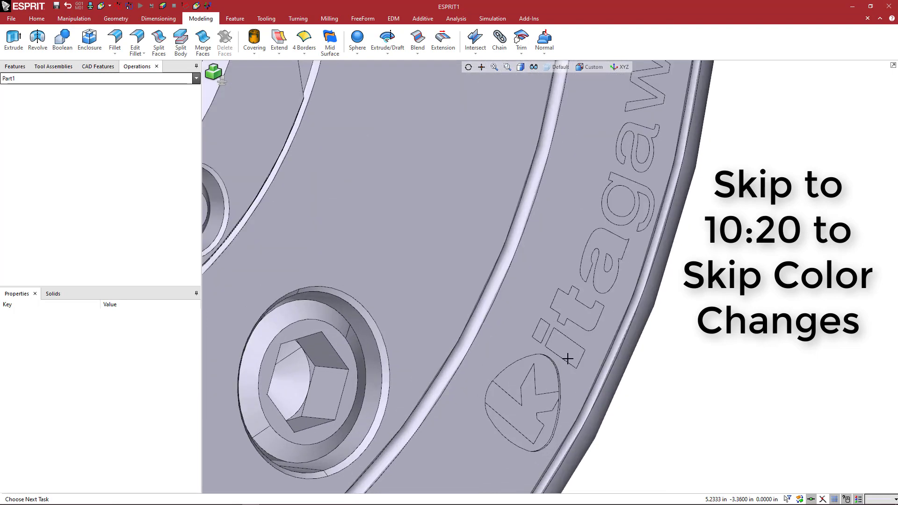
pyautogui.click(787, 499)
pyautogui.click(828, 388)
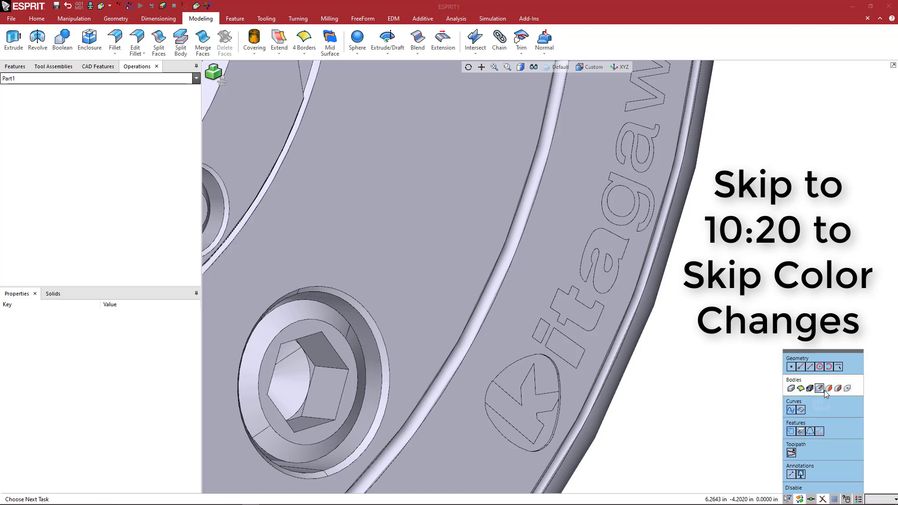
# Step: Recolour the two background faces of the Kitagawa emblem blue with an Attribute transformation
pyautogui.click(545, 378)
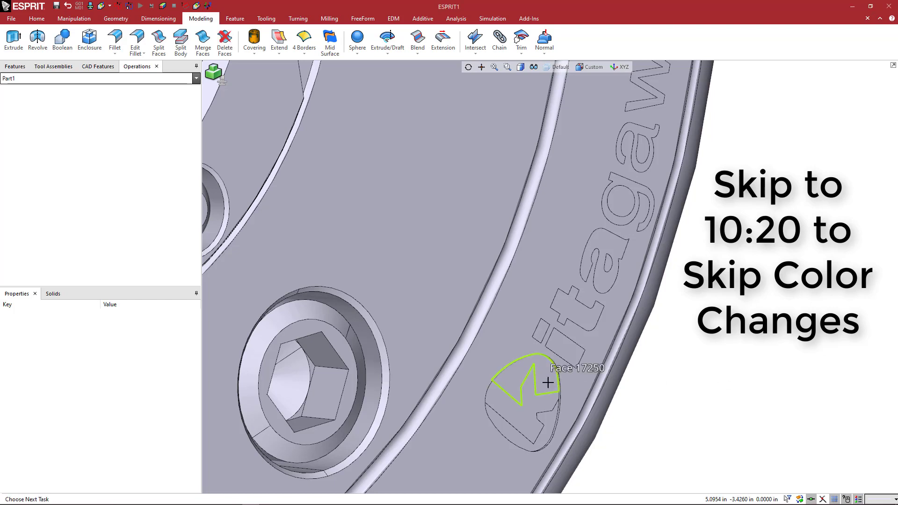
pyautogui.rightClick(486, 310)
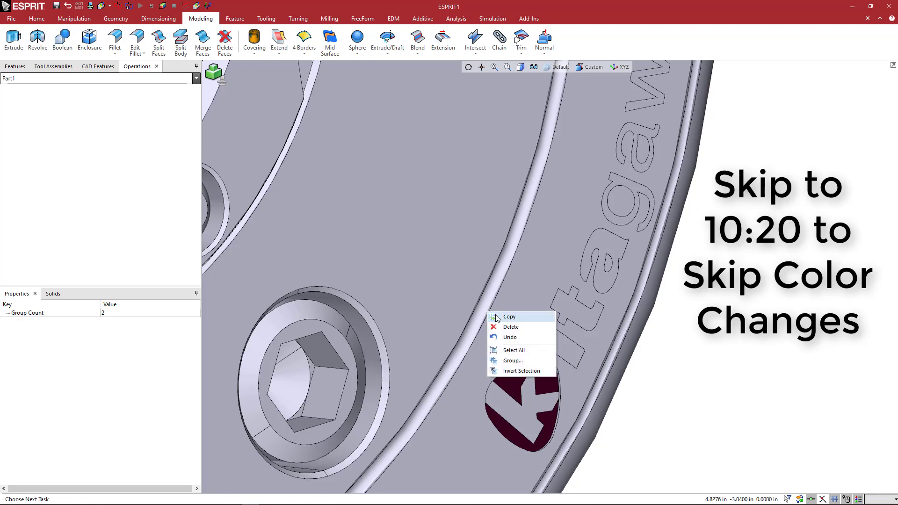
pyautogui.click(497, 316)
pyautogui.click(470, 221)
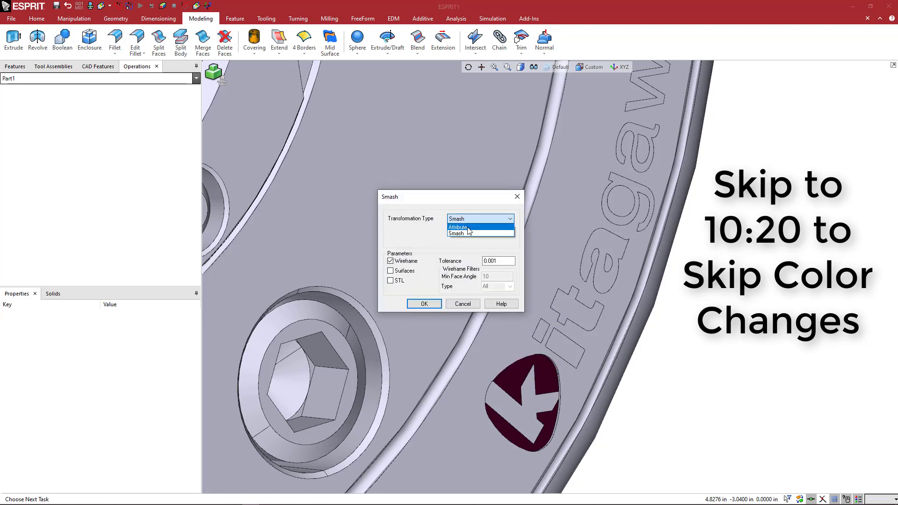
pyautogui.click(469, 232)
pyautogui.click(471, 206)
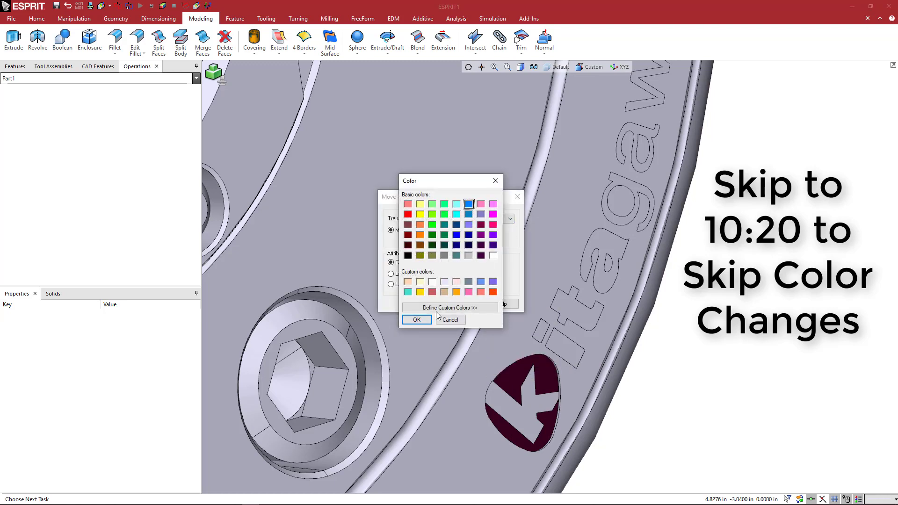
pyautogui.click(417, 318)
pyautogui.click(424, 304)
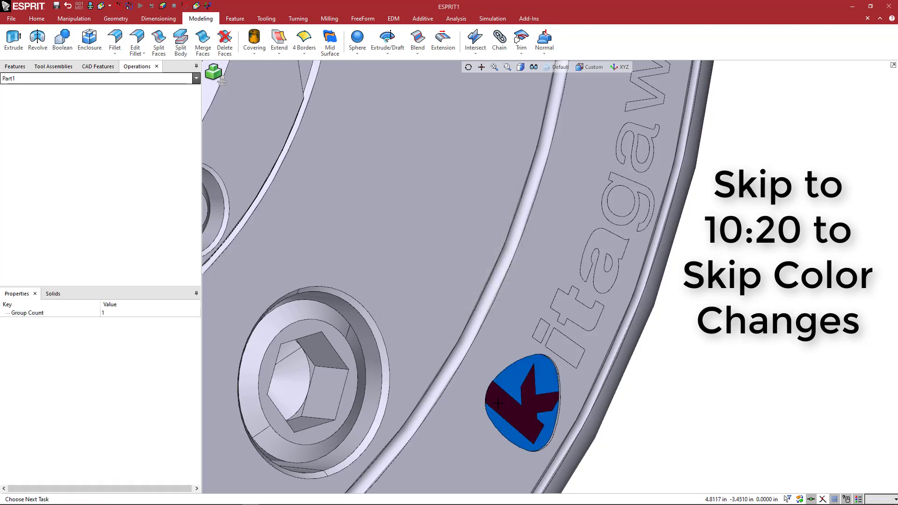
# Step: Recolour the K face inside the Kitagawa emblem white with an Attribute transformation
pyautogui.rightClick(490, 310)
pyautogui.click(500, 315)
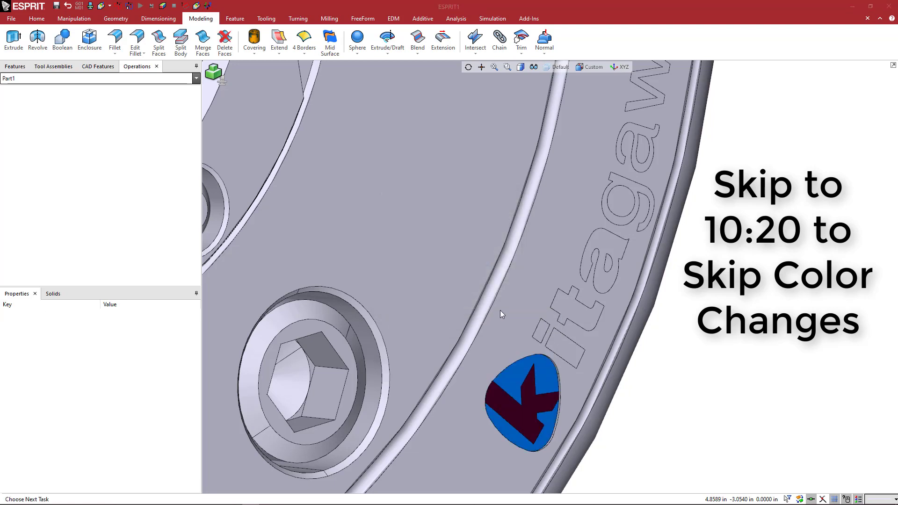
pyautogui.click(481, 263)
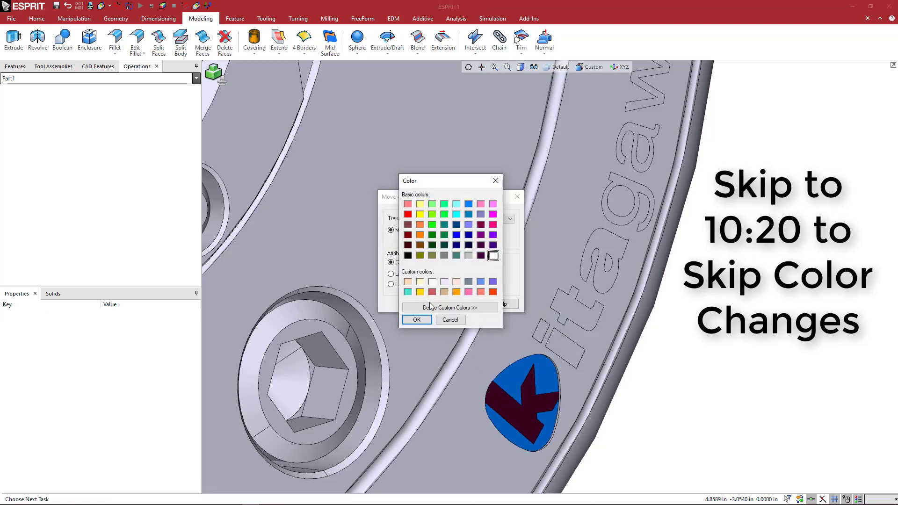
pyautogui.click(416, 320)
pyautogui.click(425, 304)
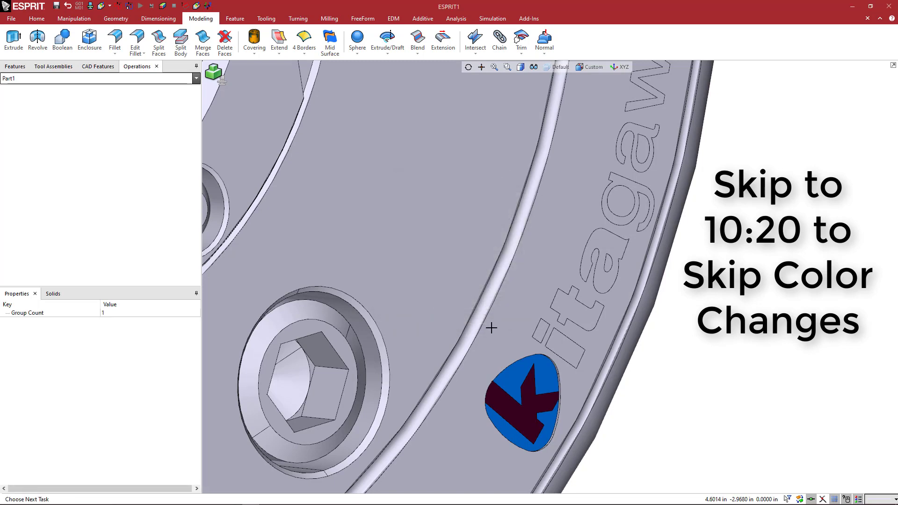
# Step: Group all the letter faces of the "itagawa" lettering beside the emblem for recolouring
pyautogui.click(559, 342)
pyautogui.click(542, 331)
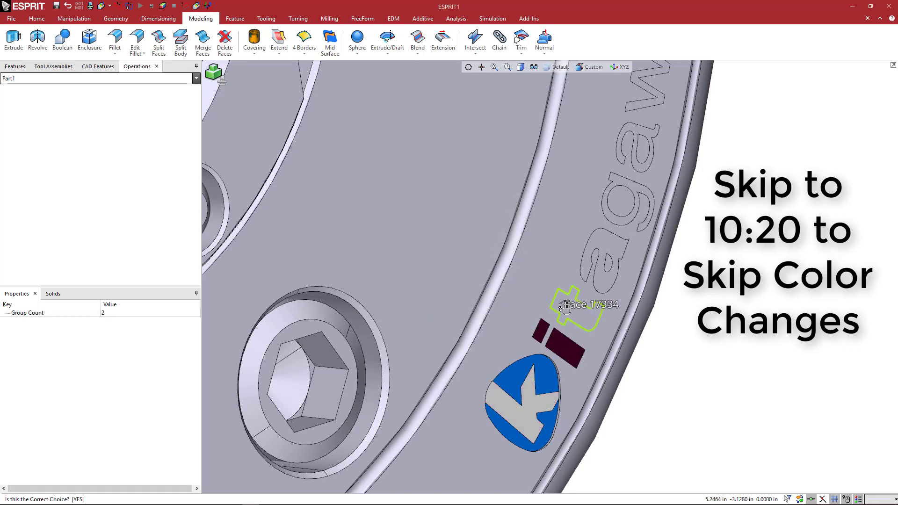
pyautogui.click(575, 306)
pyautogui.click(602, 243)
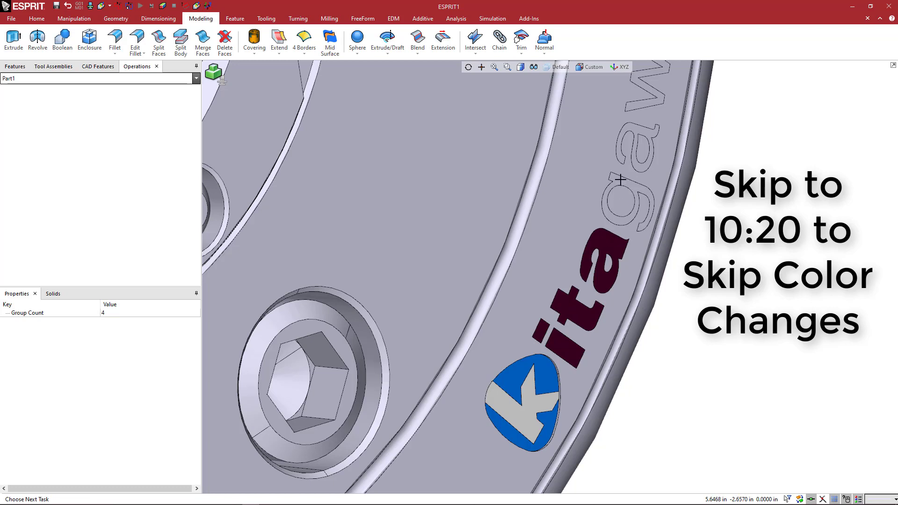
pyautogui.click(621, 179)
pyautogui.click(638, 127)
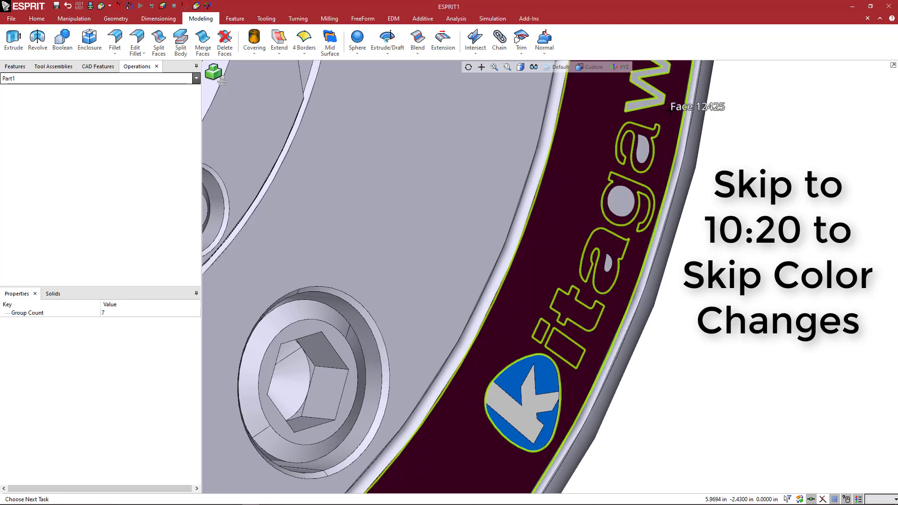
pyautogui.click(664, 96)
pyautogui.scroll(-5, 672, 100)
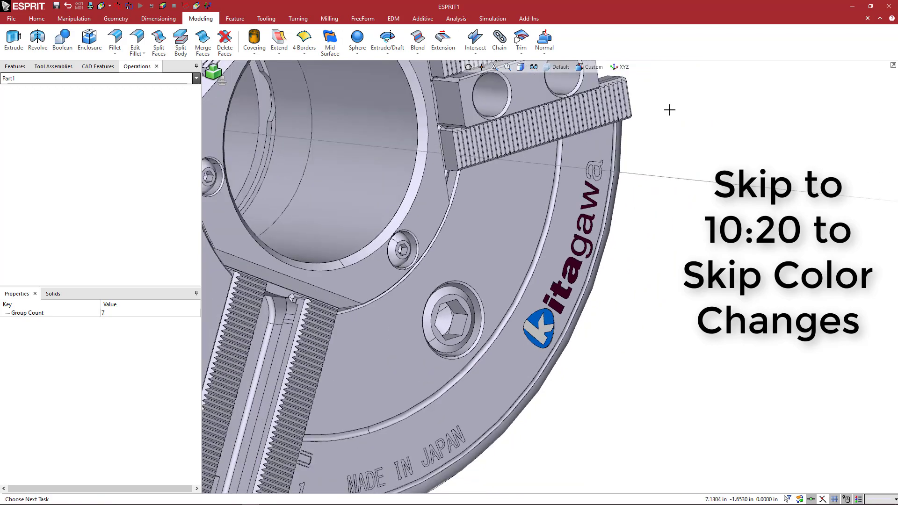
pyautogui.scroll(5, 592, 171)
pyautogui.click(601, 136)
pyautogui.scroll(-8, 561, 154)
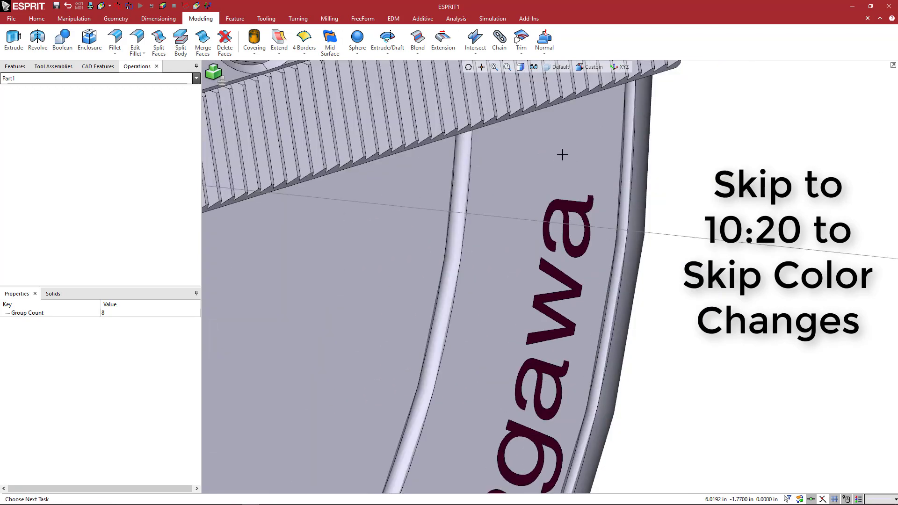
# Step: Add the four character faces of the BR08 marking on the chuck's front face to the selection
pyautogui.scroll(8, 382, 144)
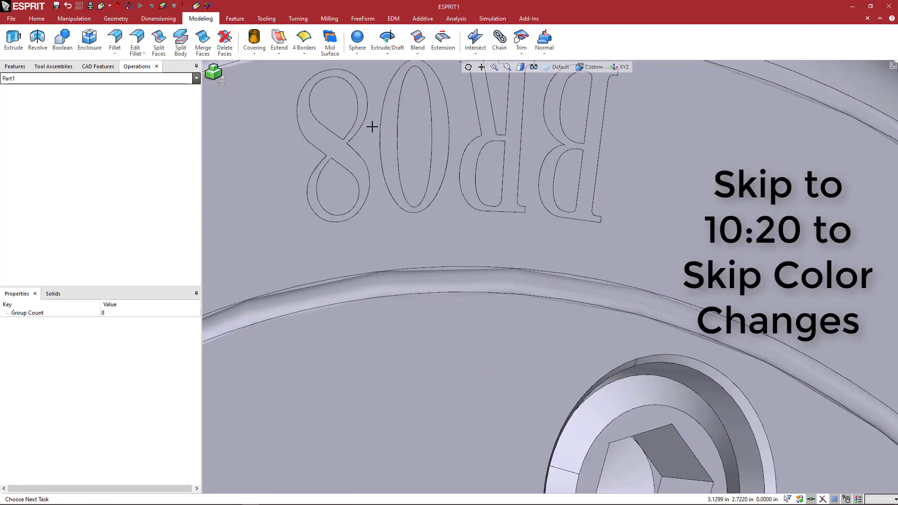
pyautogui.click(322, 155)
pyautogui.click(389, 150)
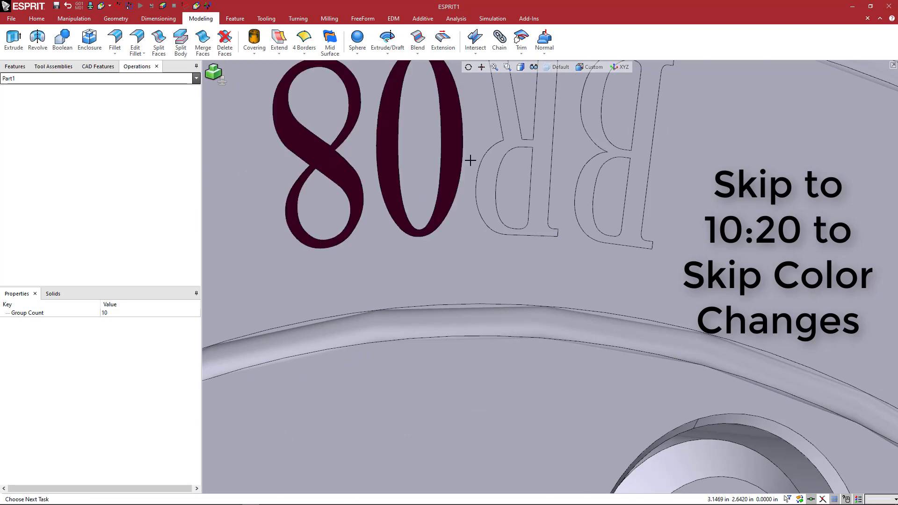
pyautogui.click(491, 163)
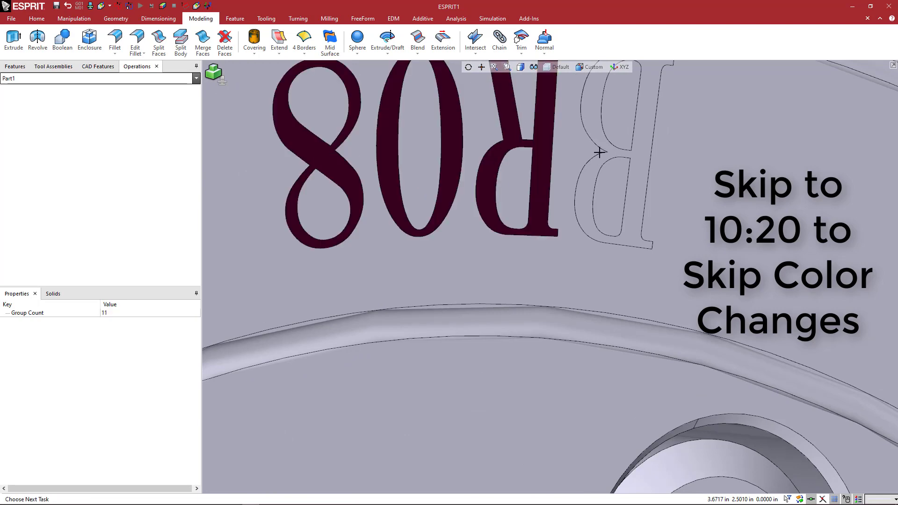
pyautogui.click(643, 144)
pyautogui.scroll(-2, 614, 235)
pyautogui.scroll(-6, 614, 235)
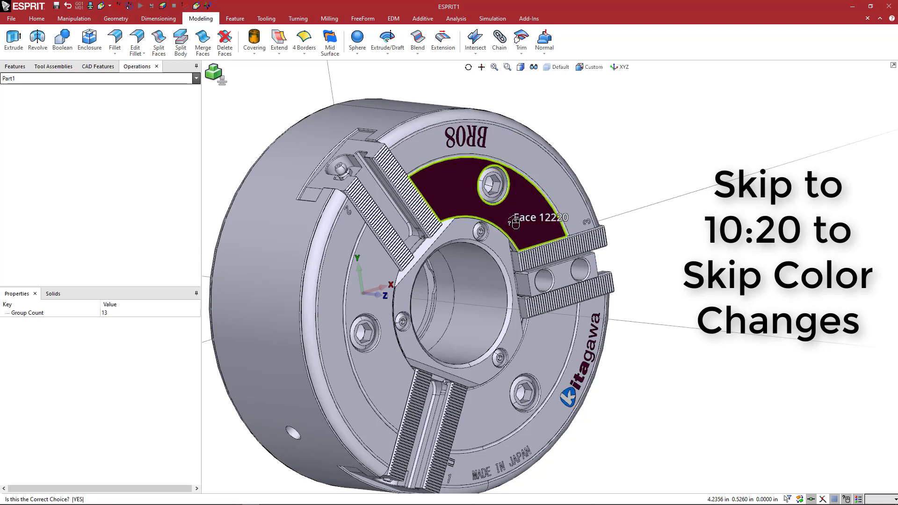
# Step: Recolour the selected lettering faces black with an Attribute transformation
pyautogui.rightClick(632, 163)
pyautogui.click(692, 194)
pyautogui.click(486, 264)
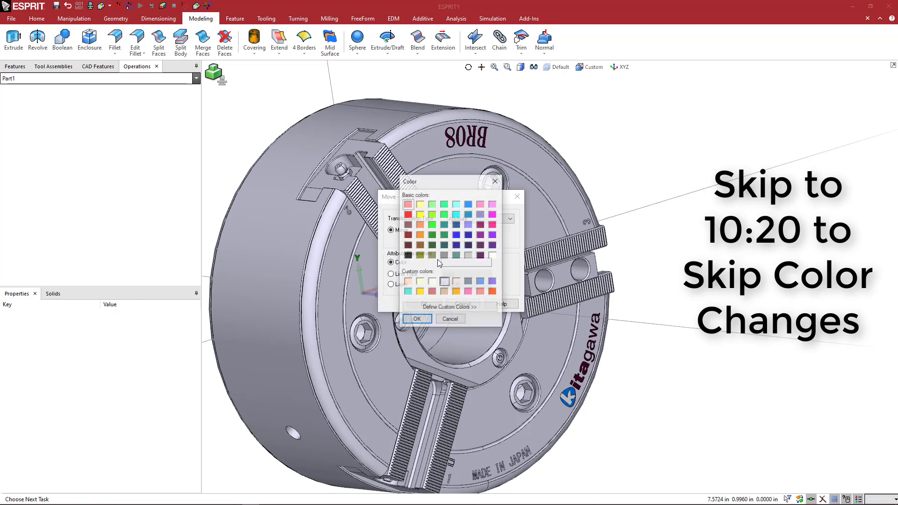
pyautogui.click(408, 255)
pyautogui.click(417, 318)
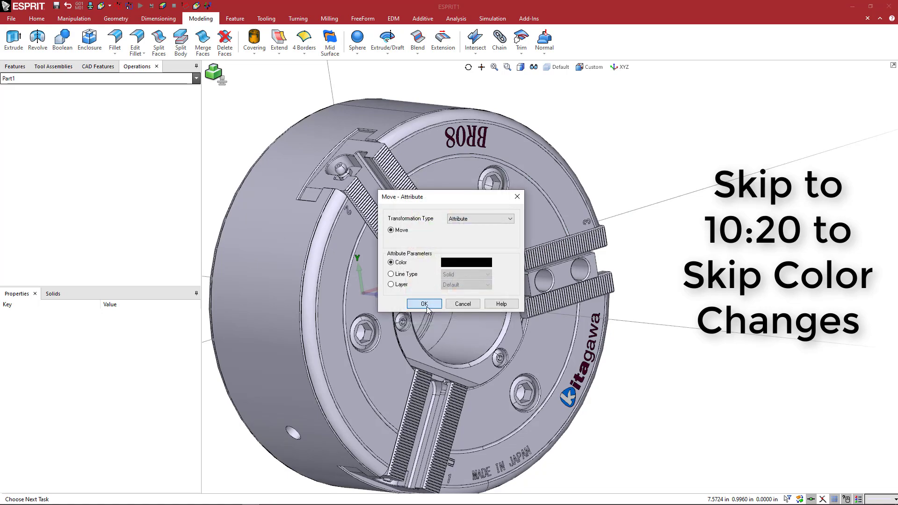
pyautogui.click(427, 308)
pyautogui.click(610, 183)
# Step: Examine the recoloured lettering and the chuck's front face from several angles and distances
pyautogui.moveTo(644, 179); pyautogui.dragTo(620, 164, button='middle')
pyautogui.scroll(6, 487, 285)
pyautogui.scroll(-7, 547, 277)
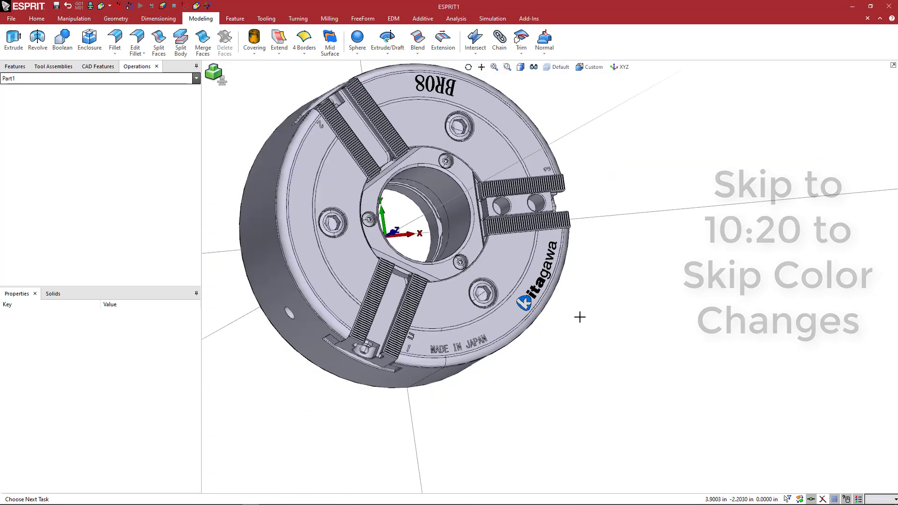
pyautogui.moveTo(579, 317); pyautogui.dragTo(605, 294, button='middle')
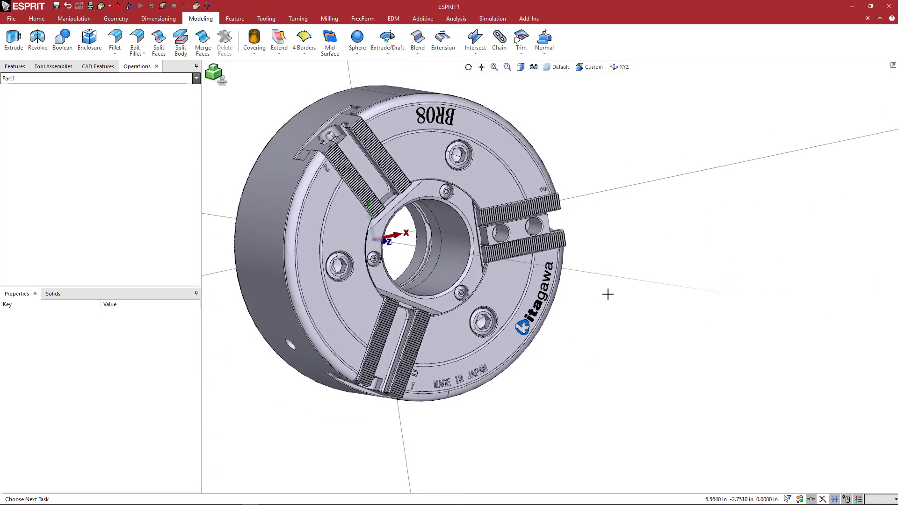
pyautogui.moveTo(582, 251); pyautogui.dragTo(594, 254, button='middle')
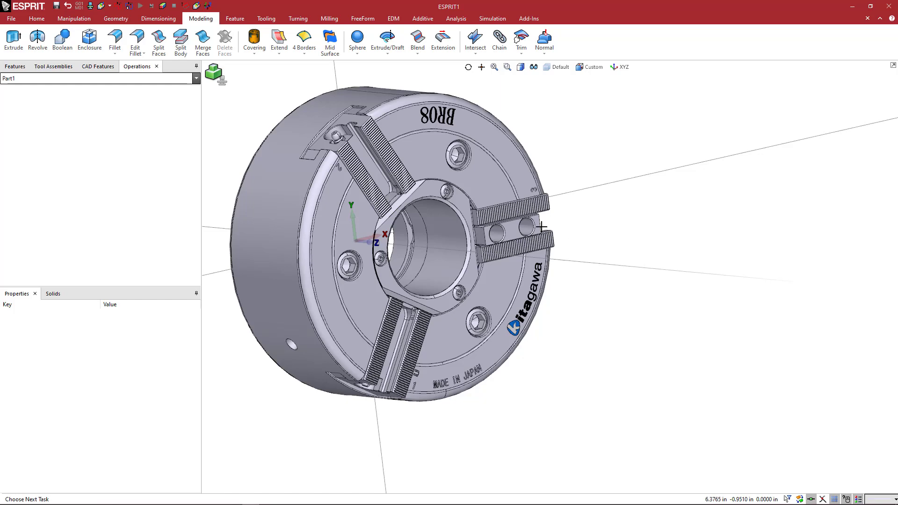
pyautogui.scroll(5, 509, 233)
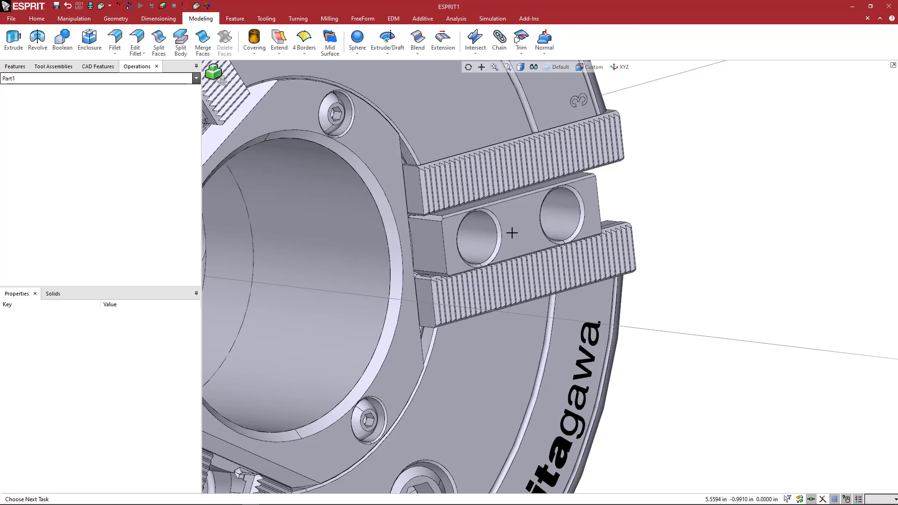
pyautogui.scroll(-2, 512, 232)
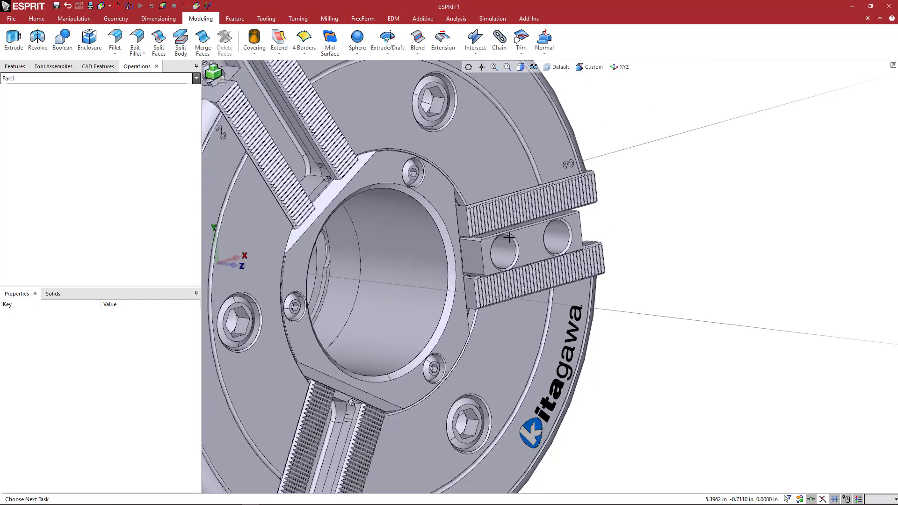
# Step: Examine the T-nut and its two bolt holes in jaw slot 3 from several angles and distances
pyautogui.click(532, 248)
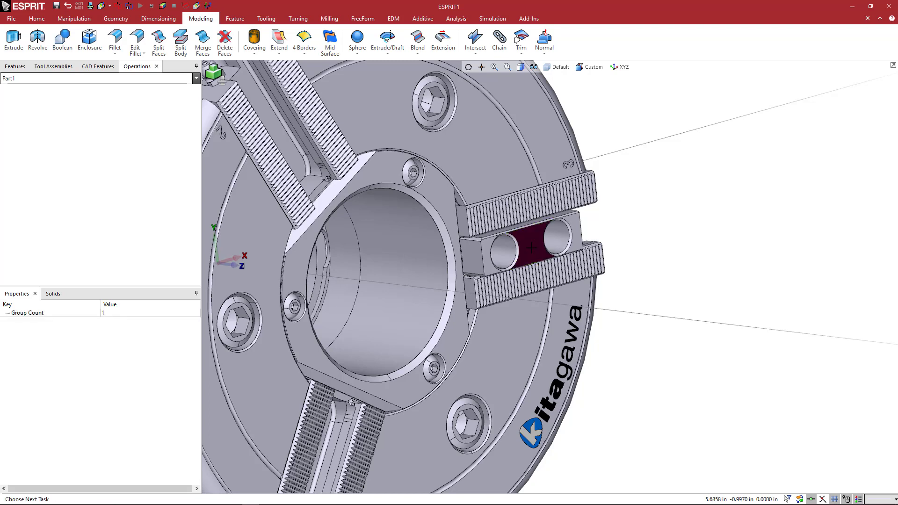
pyautogui.keyDown('shift'); pyautogui.click(531, 248); pyautogui.keyUp('shift')
pyautogui.press('Escape')
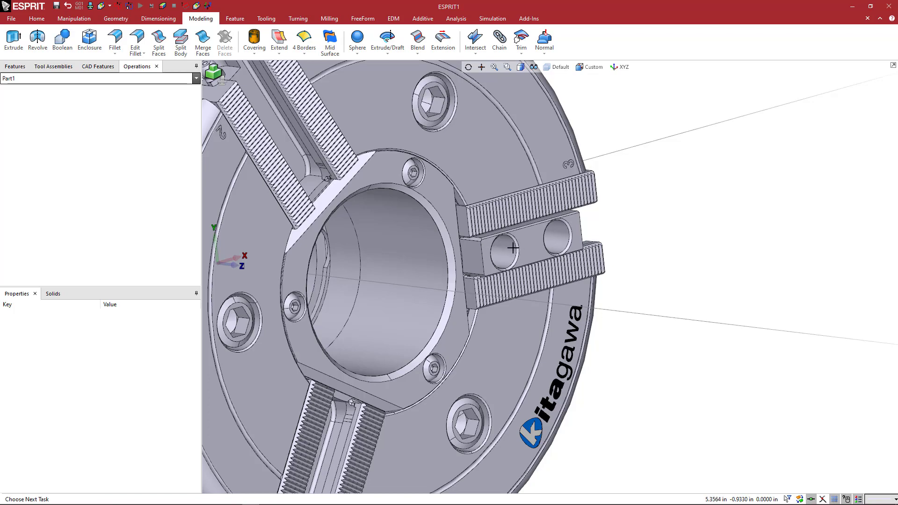
pyautogui.moveTo(627, 234); pyautogui.dragTo(616, 241, button='middle')
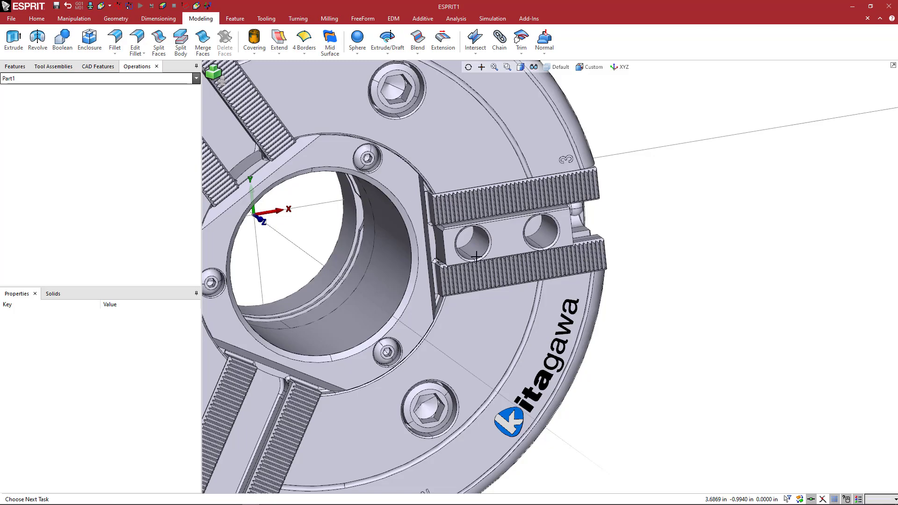
pyautogui.moveTo(734, 269); pyautogui.dragTo(704, 260, button='middle')
pyautogui.scroll(-1, 601, 276)
pyautogui.scroll(-1, 561, 262)
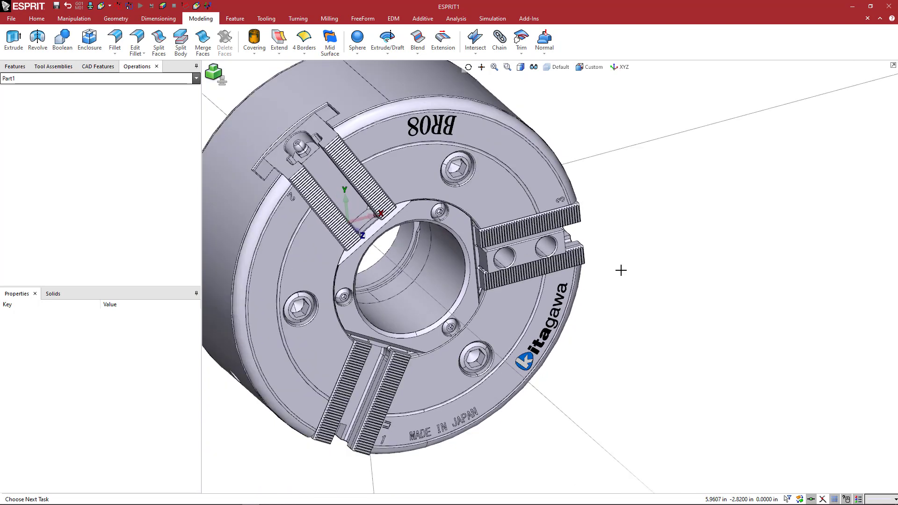
pyautogui.scroll(4, 518, 242)
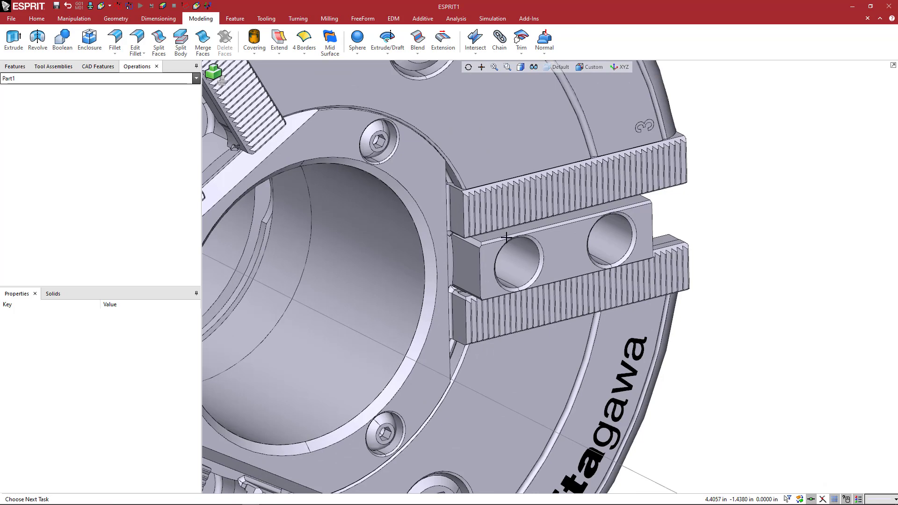
pyautogui.scroll(-5, 538, 246)
pyautogui.scroll(4, 553, 265)
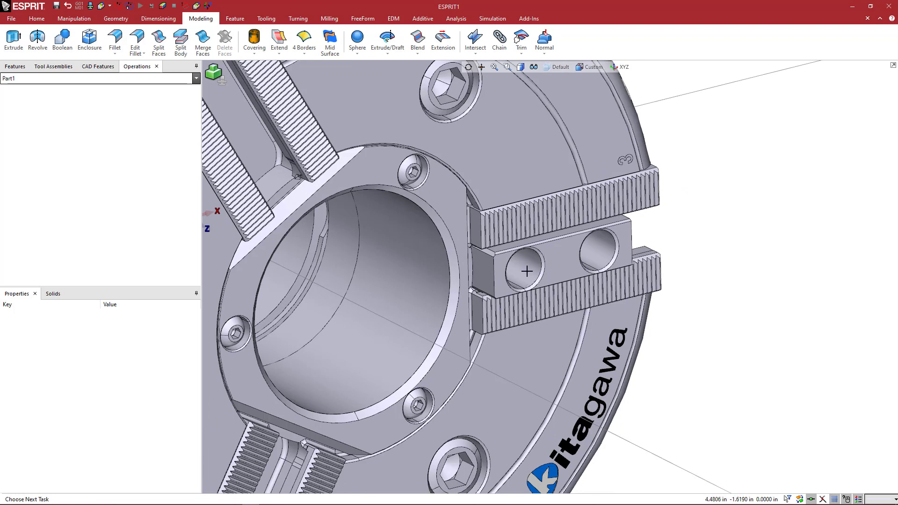
pyautogui.scroll(-2, 526, 268)
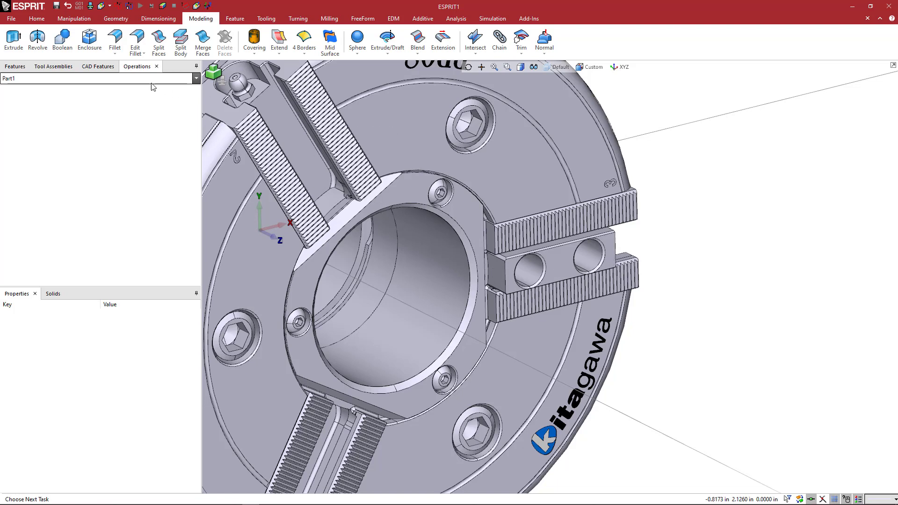
# Step: Translate the work plane to the centre of the T-nut's inner bolt hole in jaw slot 3
pyautogui.click(36, 19)
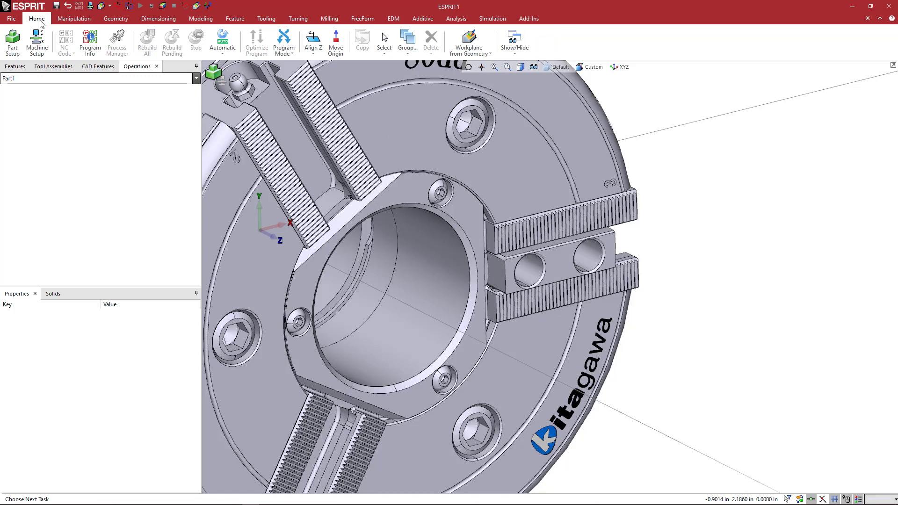
pyautogui.click(472, 51)
pyautogui.click(482, 116)
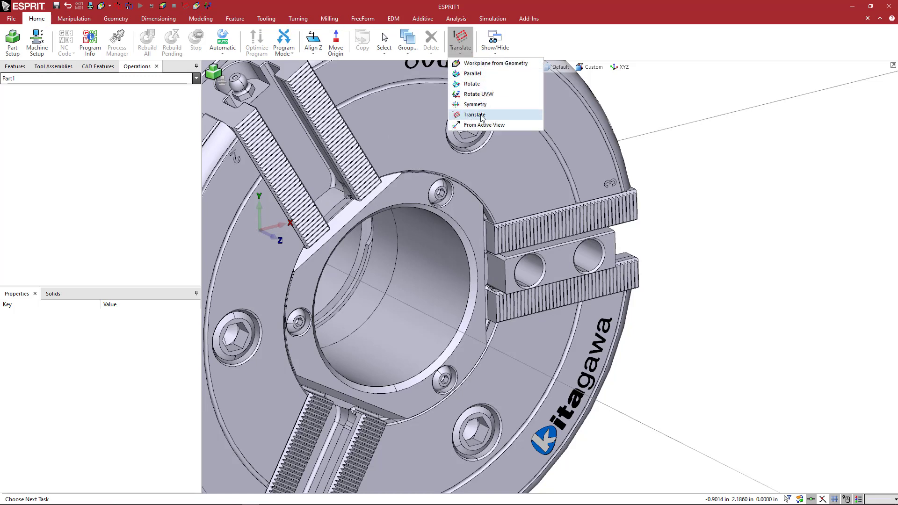
pyautogui.click(481, 116)
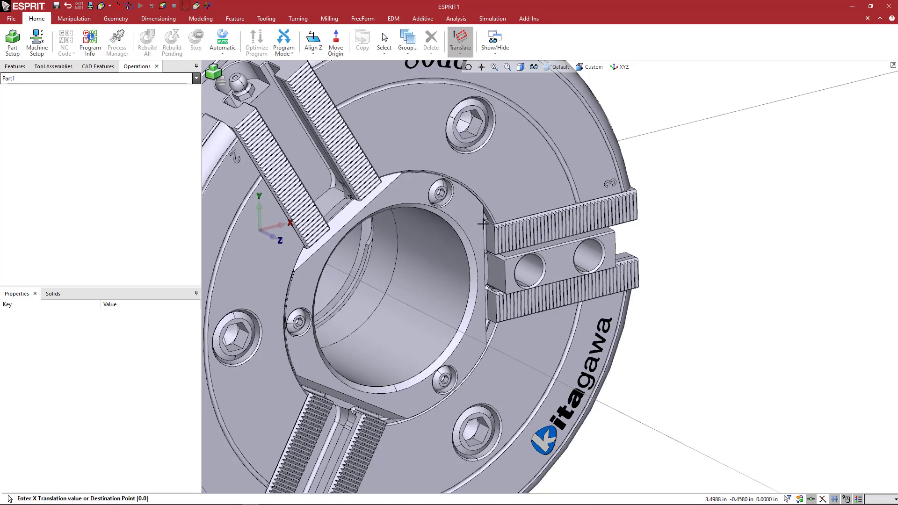
pyautogui.scroll(6, 538, 269)
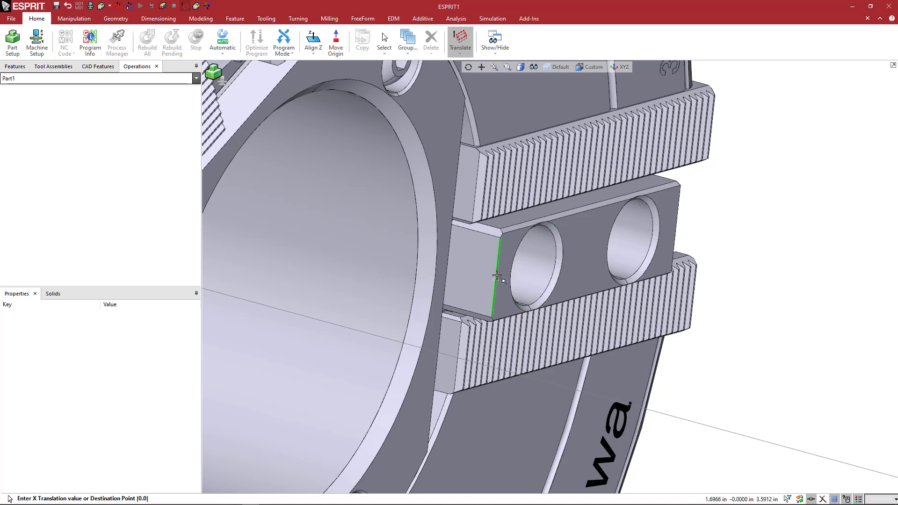
pyautogui.scroll(-2, 543, 269)
pyautogui.scroll(2, 544, 279)
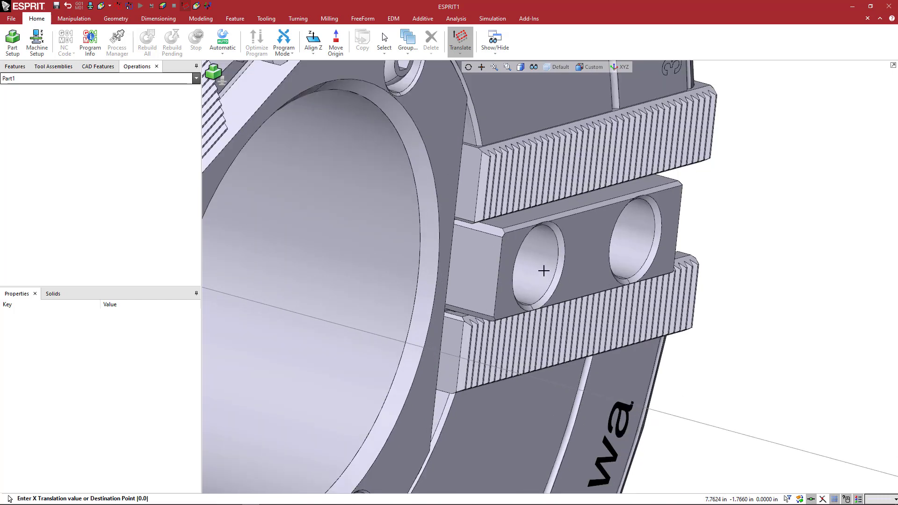
pyautogui.click(538, 269)
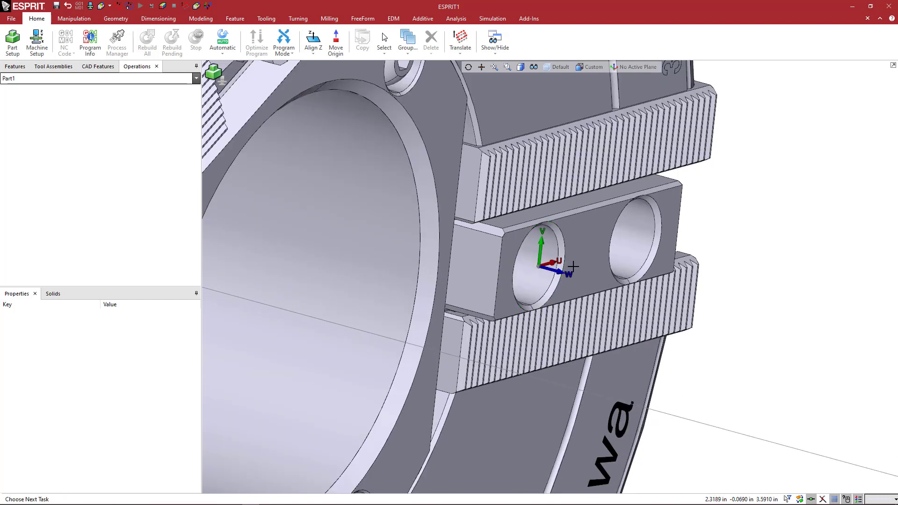
# Step: Save the translated work plane under the name JA_1 and make it active
pyautogui.scroll(-1, 538, 269)
pyautogui.click(631, 72)
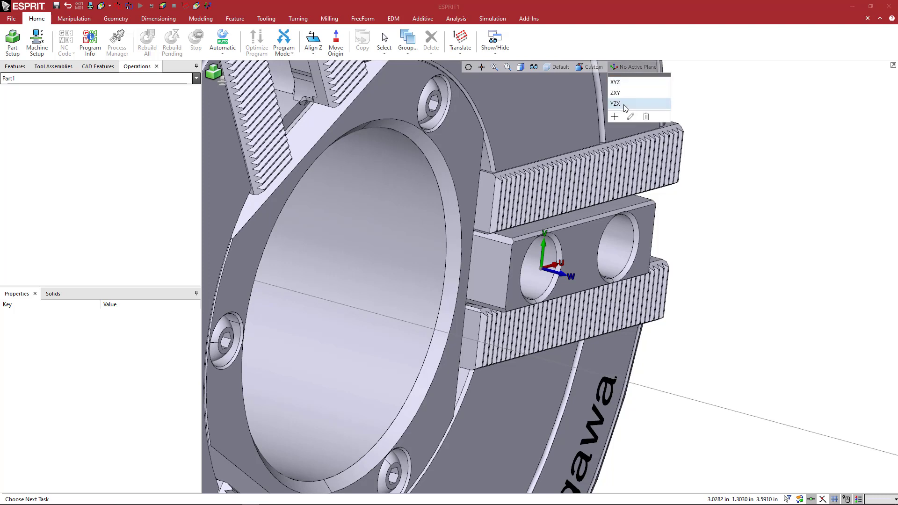
pyautogui.doubleClick(627, 116)
pyautogui.write('JA_1')
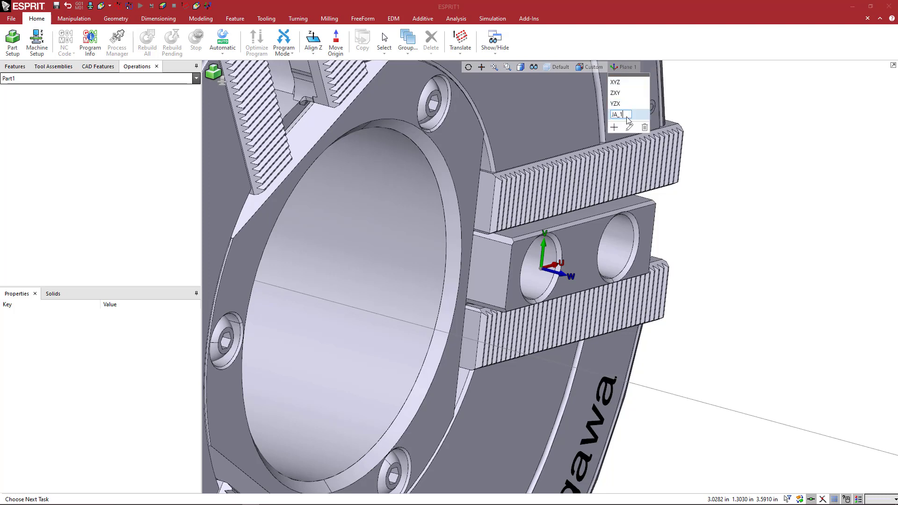
pyautogui.press('Return')
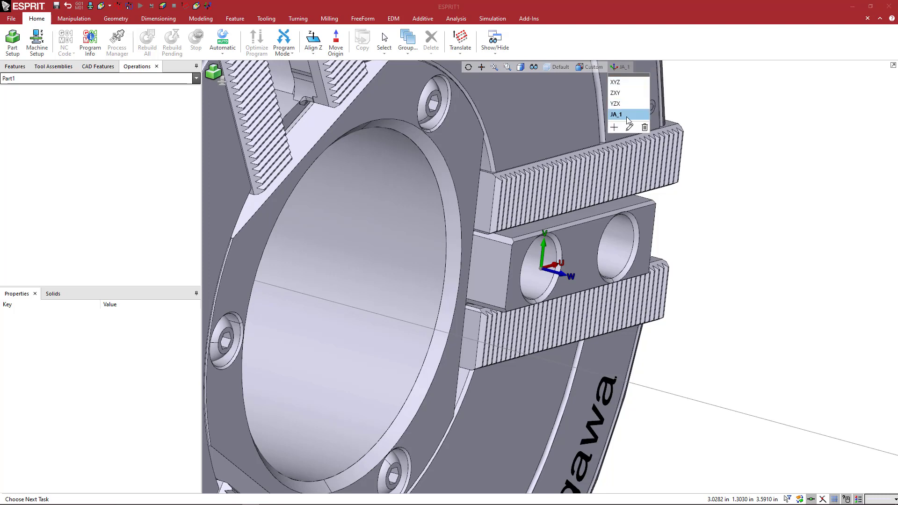
pyautogui.scroll(-1, 521, 141)
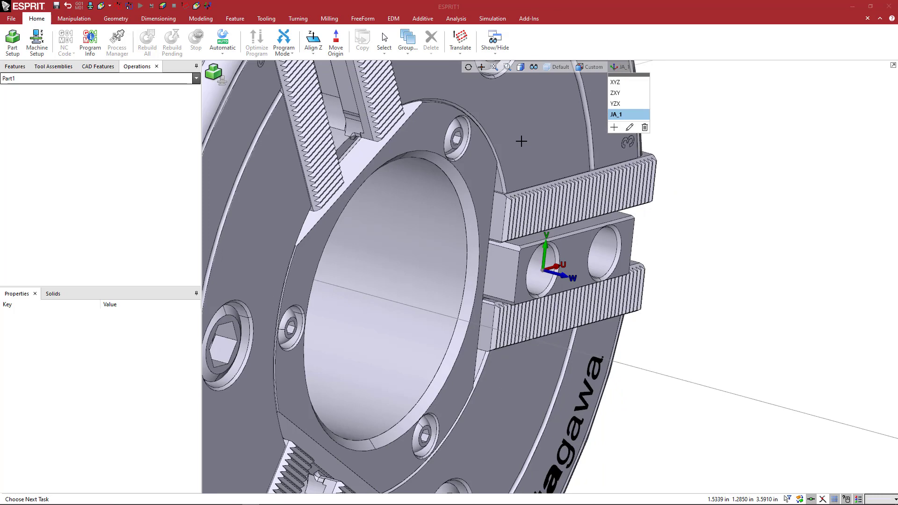
pyautogui.click(616, 114)
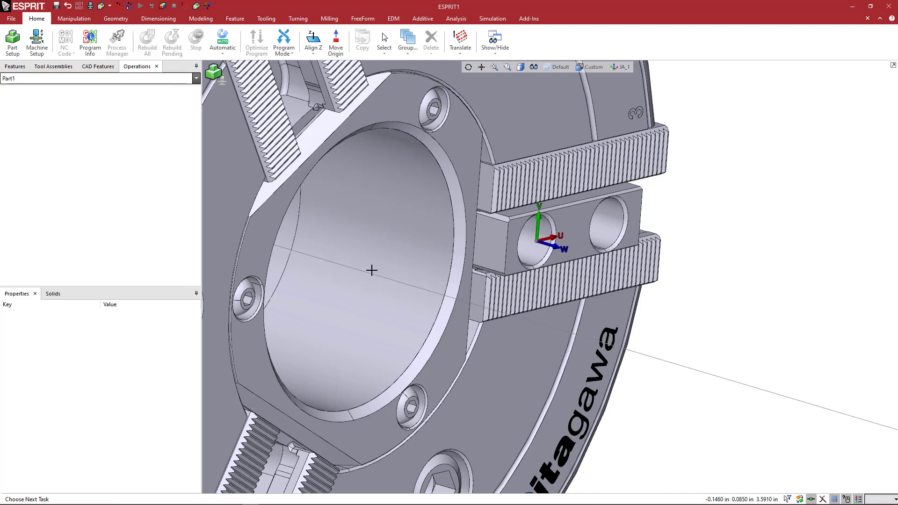
# Step: Draw a segment from the centre of the T-nut's inner bolt hole to the chuck's centre axis and check its properties
pyautogui.click(123, 20)
pyautogui.click(64, 42)
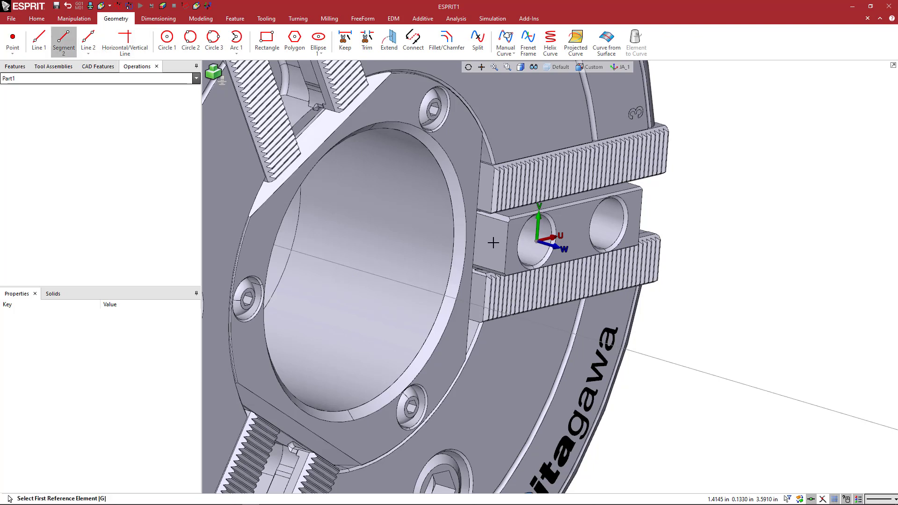
pyautogui.click(546, 247)
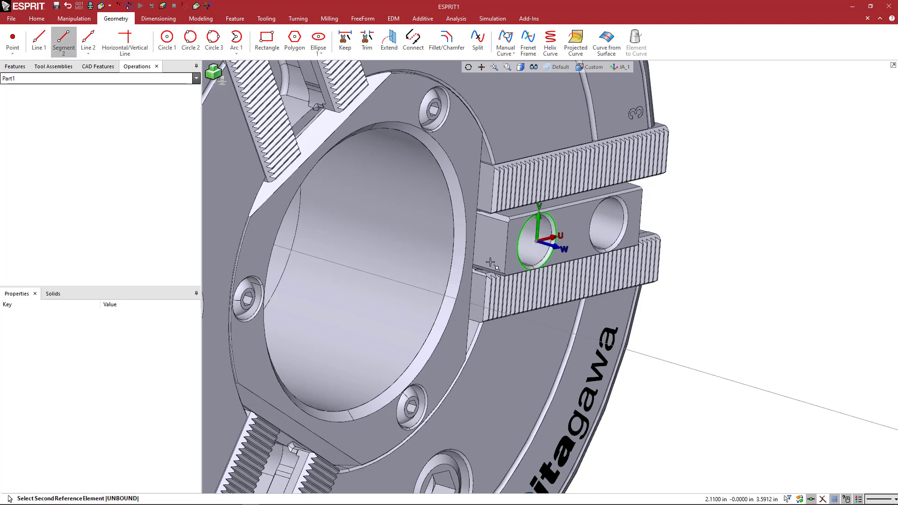
pyautogui.click(398, 277)
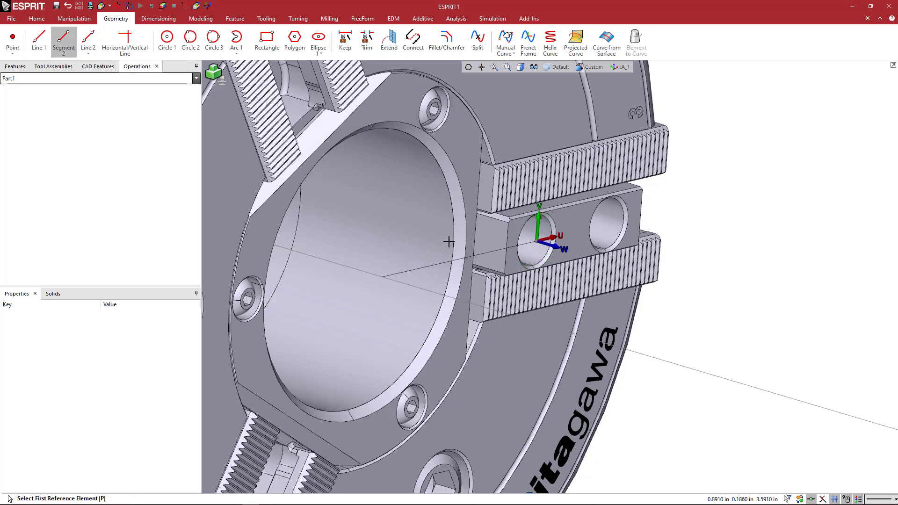
pyautogui.press('Escape')
pyautogui.click(438, 264)
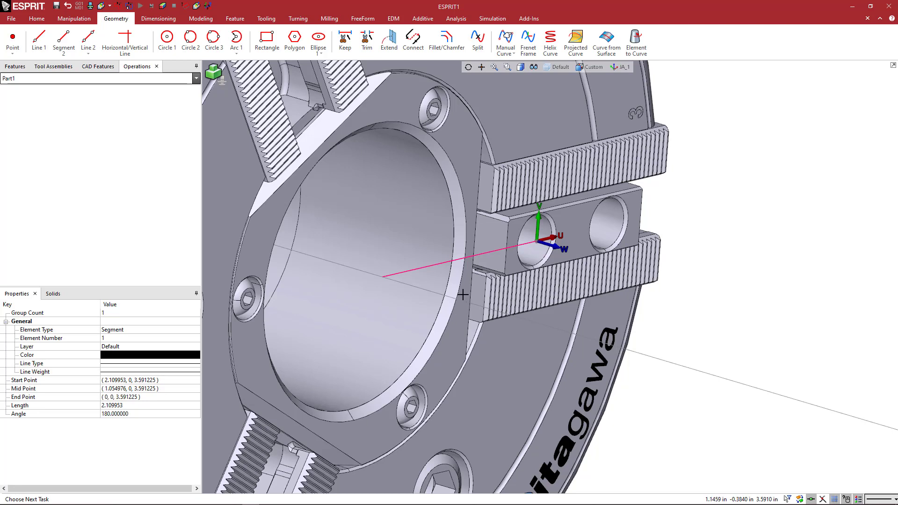
pyautogui.click(722, 232)
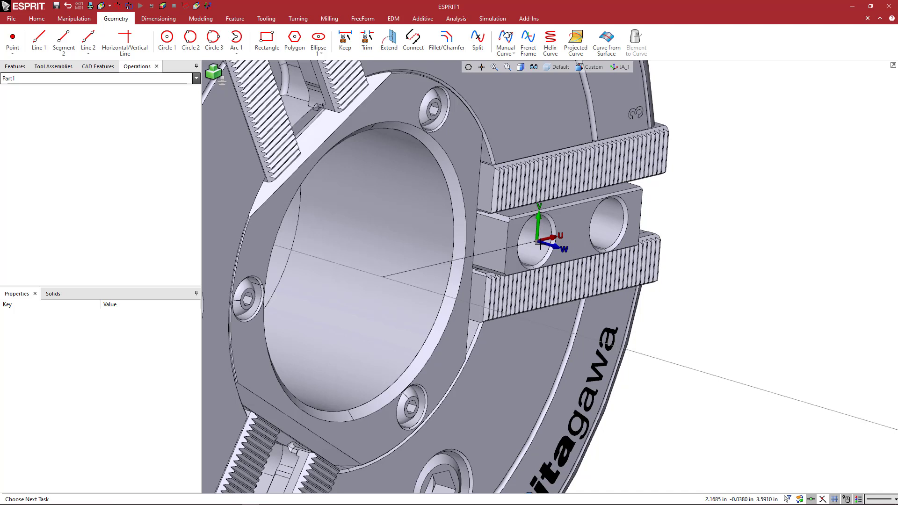
# Step: Rotate the active work plane 120 degrees about the chuck's centre axis line, from jaw slot 3 to jaw slot 2
pyautogui.scroll(-2, 540, 245)
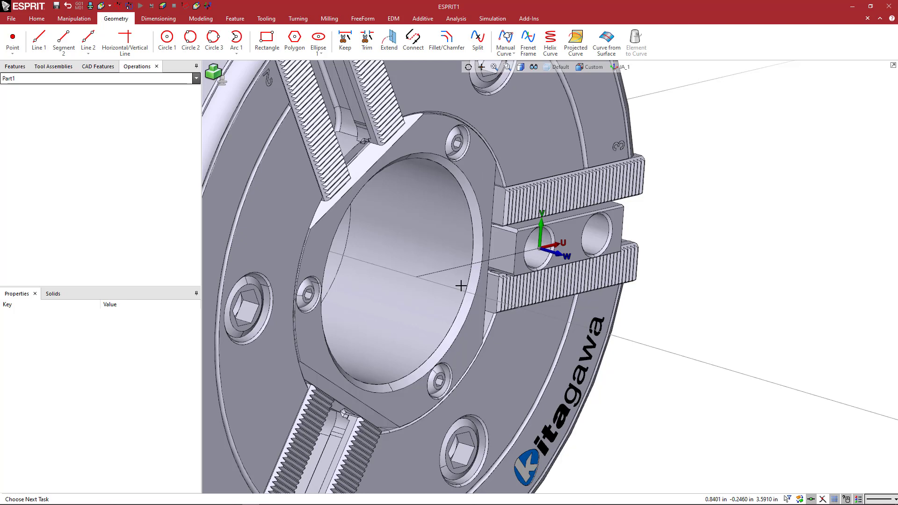
pyautogui.click(38, 19)
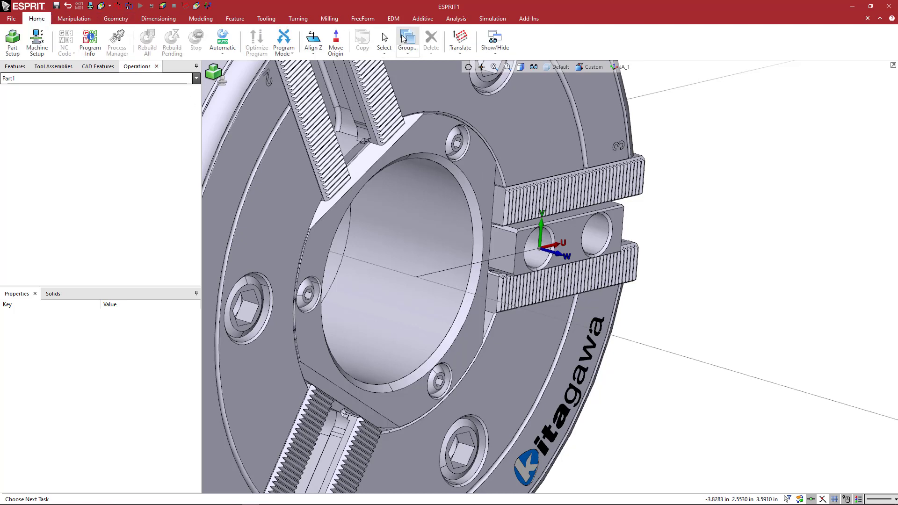
pyautogui.click(460, 51)
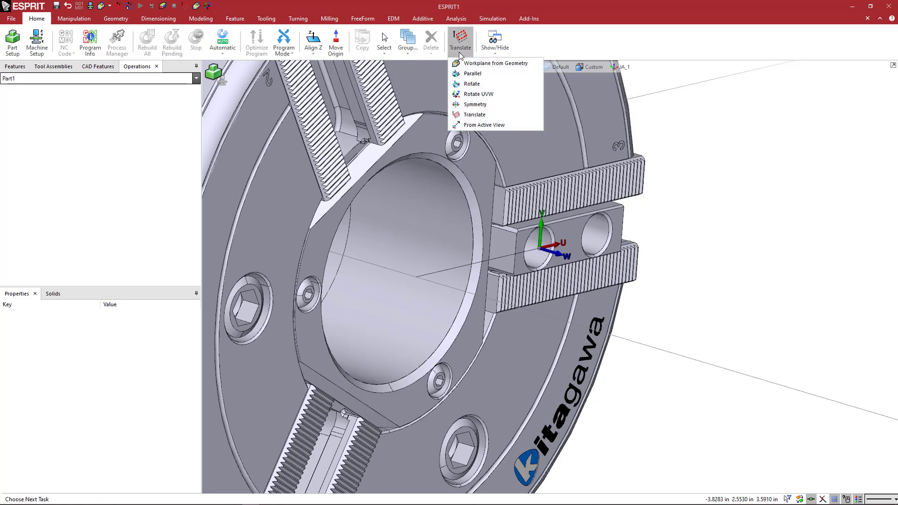
pyautogui.click(472, 83)
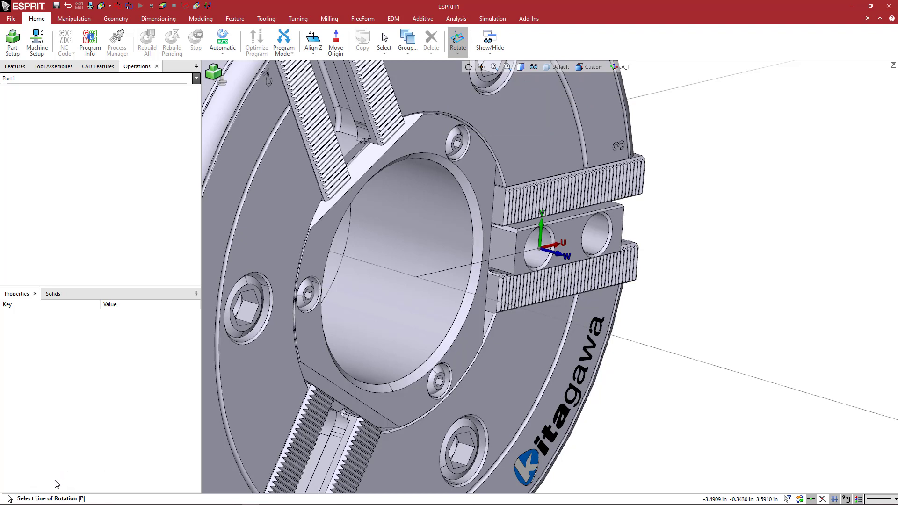
pyautogui.click(632, 341)
pyautogui.click(664, 313)
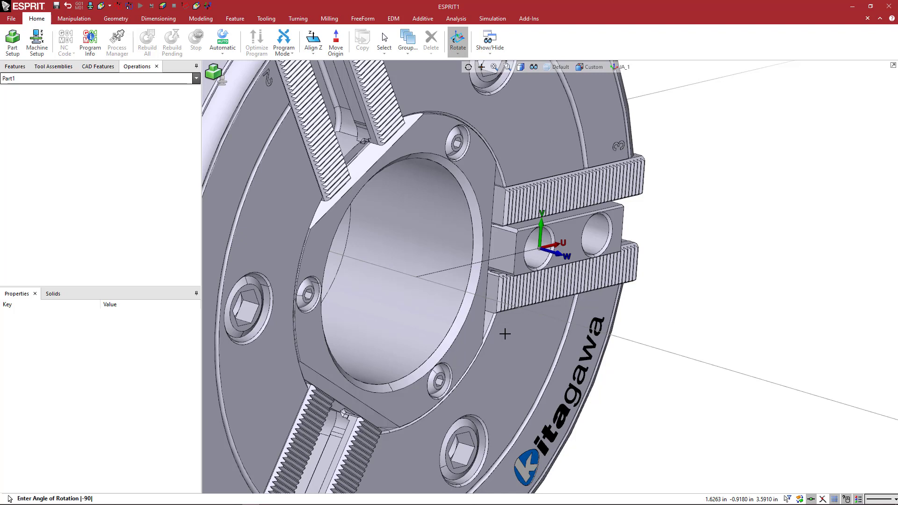
pyautogui.write('120')
pyautogui.press('Return')
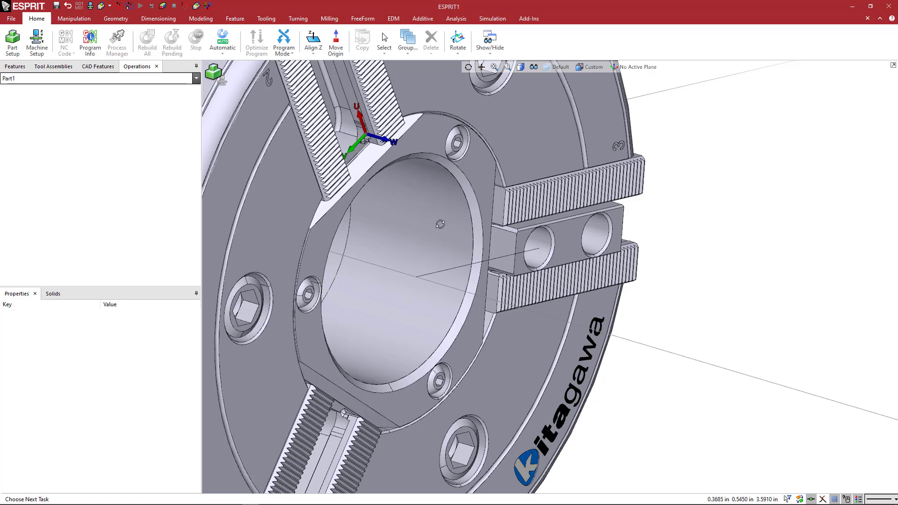
# Step: Save the rotated work plane at jaw slot 2 under the name JA_2
pyautogui.scroll(3, 440, 225)
pyautogui.moveTo(440, 225); pyautogui.dragTo(363, 147, button='middle')
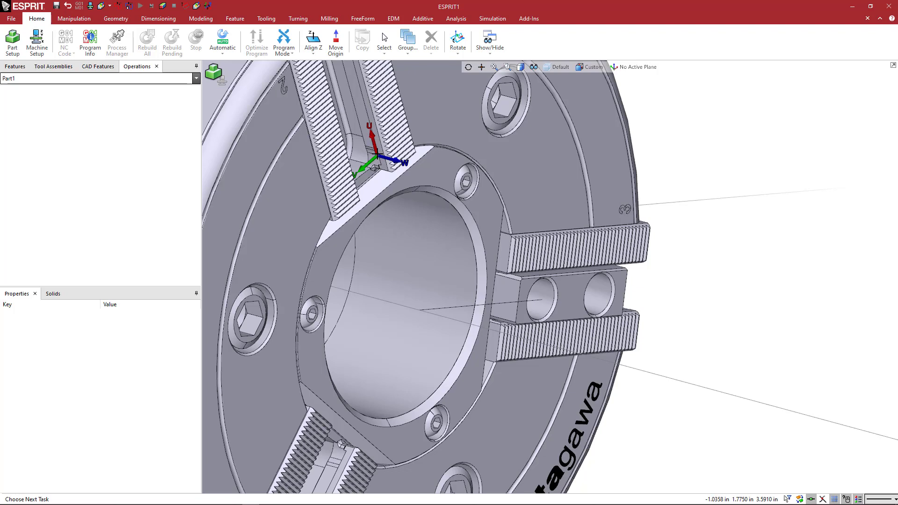
pyautogui.scroll(-1, 384, 136)
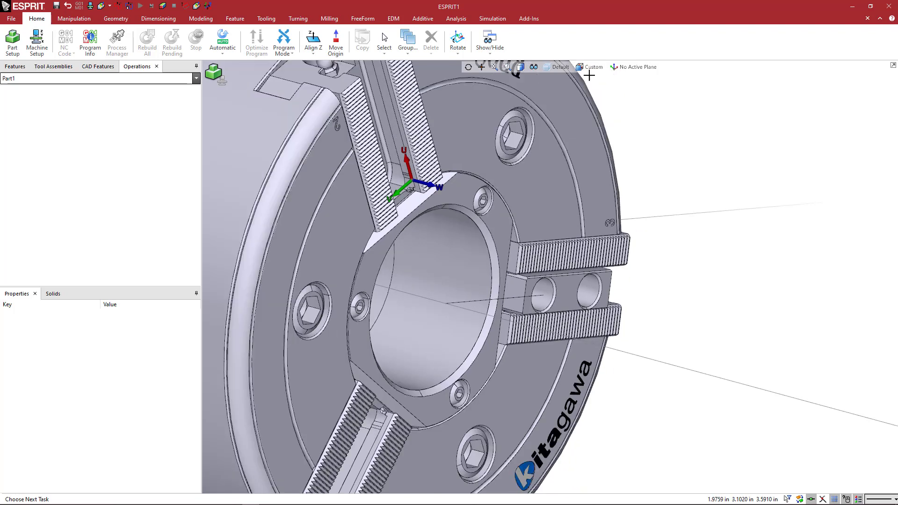
pyautogui.click(615, 68)
pyautogui.click(614, 127)
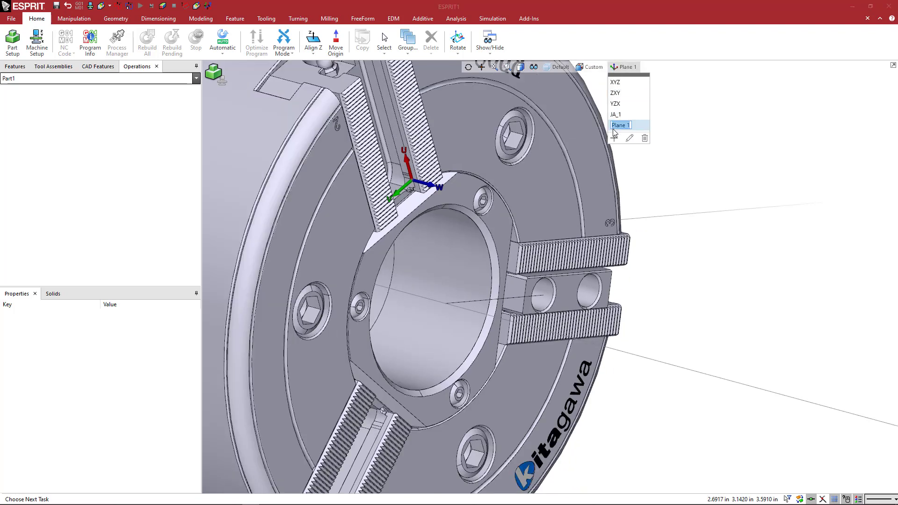
pyautogui.write('JA_2')
pyautogui.press('Return')
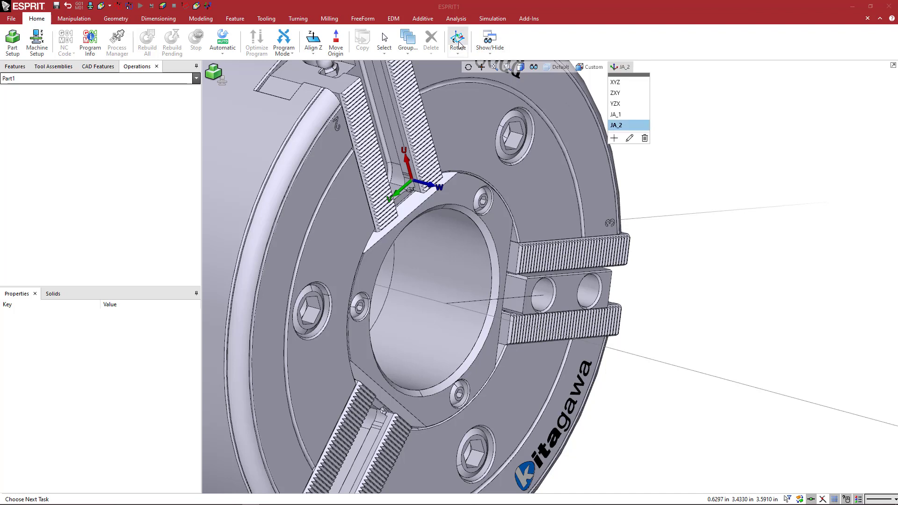
# Step: Rotate work plane JA_2 by another 120 degrees about the chuck's centre axis to jaw slot 1
pyautogui.click(457, 41)
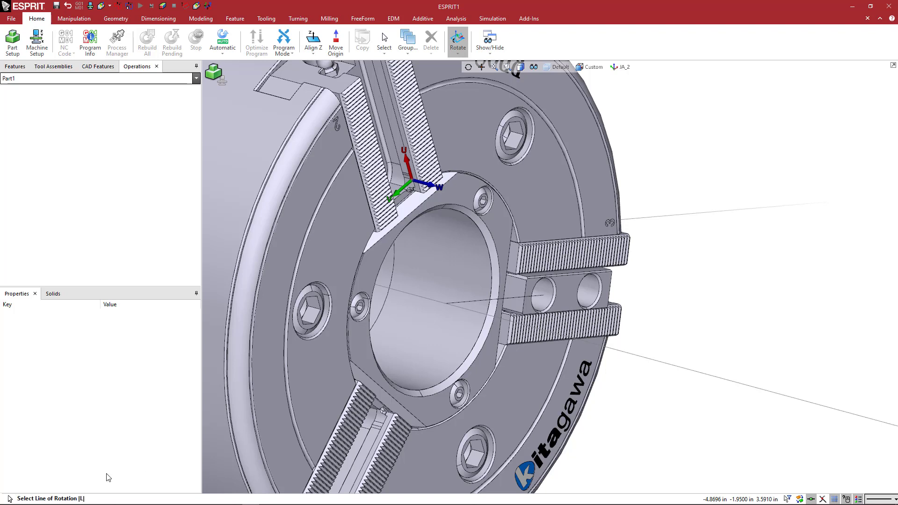
pyautogui.press('l')
pyautogui.press('Return')
pyautogui.press('Return')
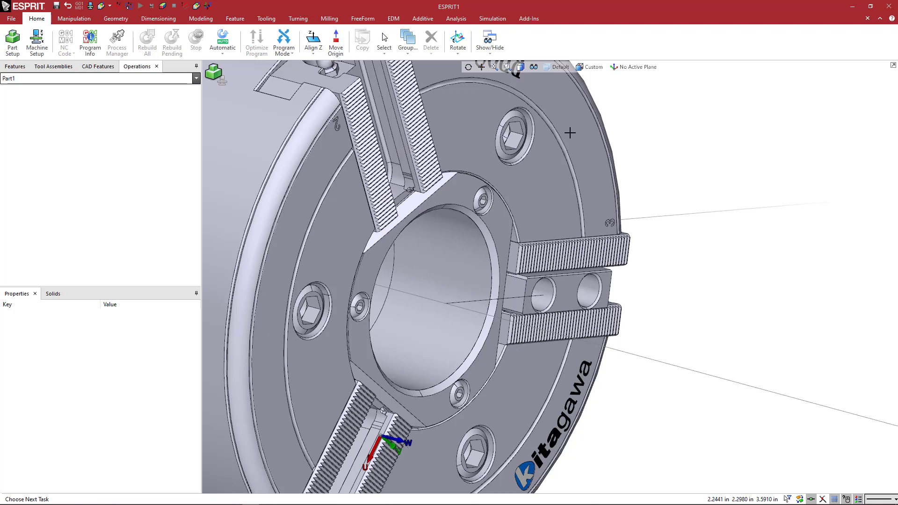
# Step: Save the rotated work plane at jaw slot 1 under the name JA_3
pyautogui.click(616, 68)
pyautogui.click(615, 138)
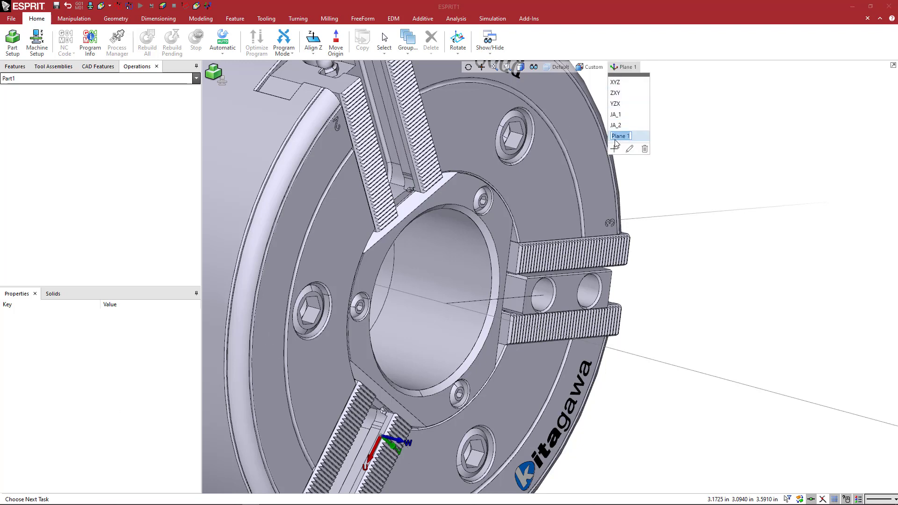
pyautogui.write('JA_3')
pyautogui.press('Return')
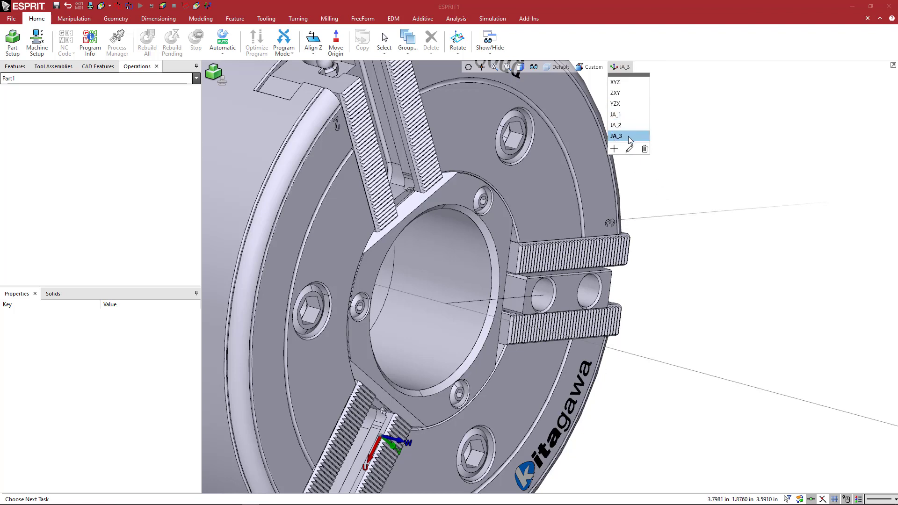
pyautogui.click(664, 183)
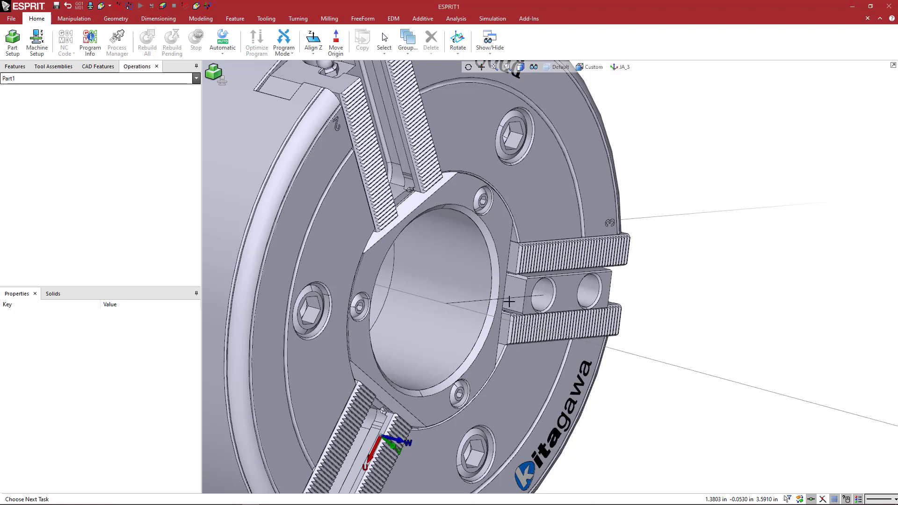
pyautogui.scroll(-3, 507, 302)
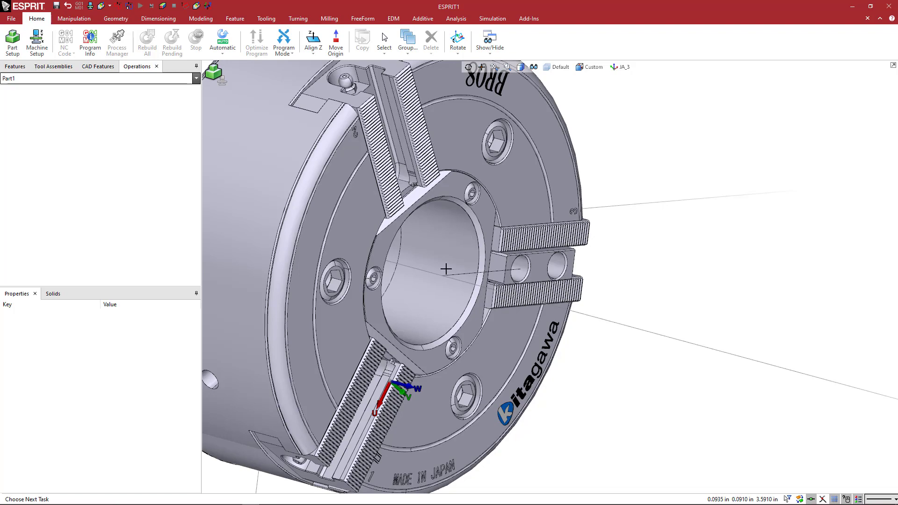
# Step: Make XYZ the active work plane
pyautogui.moveTo(468, 264); pyautogui.dragTo(453, 249, button='middle')
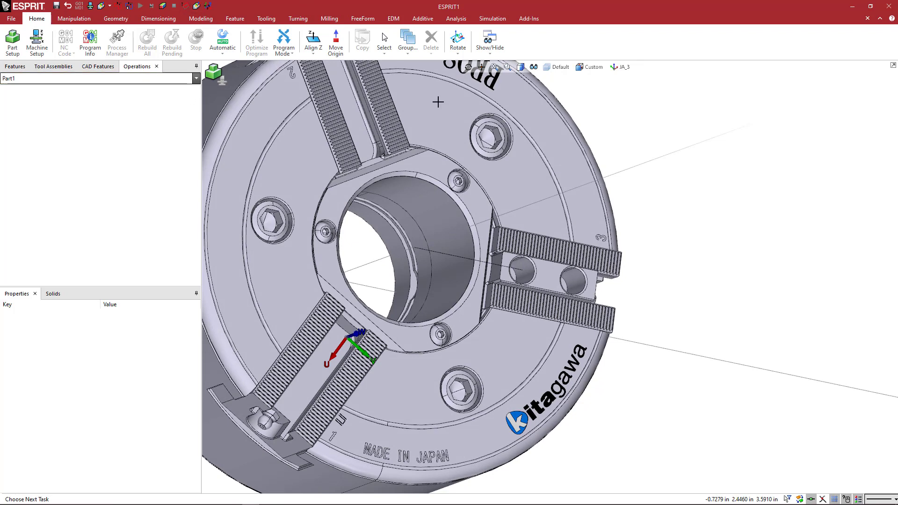
pyautogui.click(621, 67)
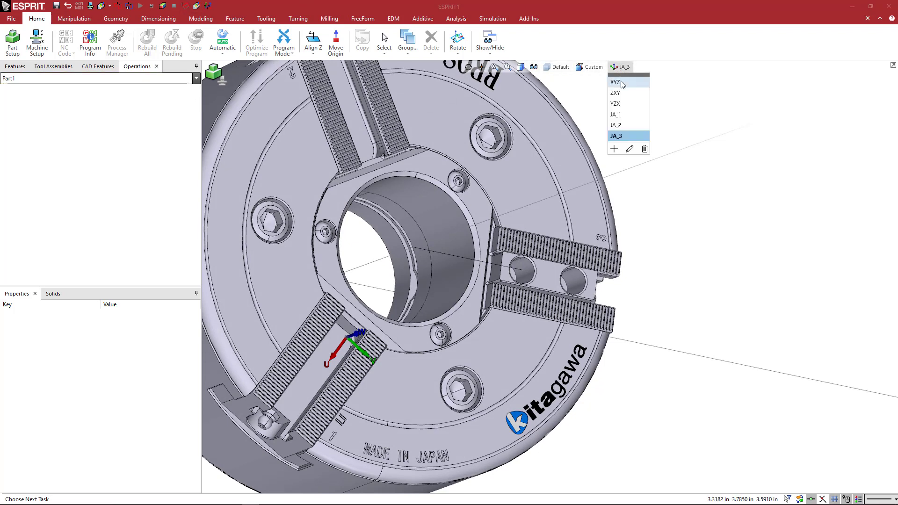
pyautogui.click(616, 81)
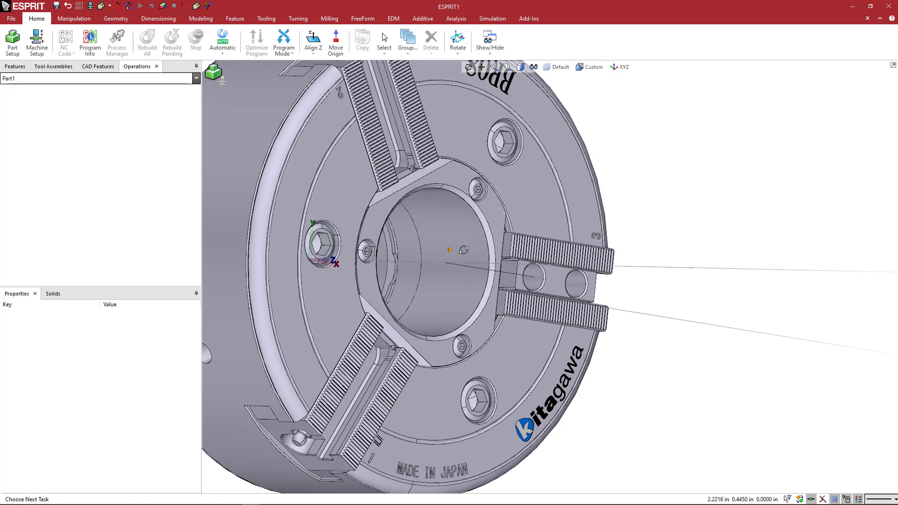
pyautogui.moveTo(450, 250); pyautogui.dragTo(464, 250, button='middle')
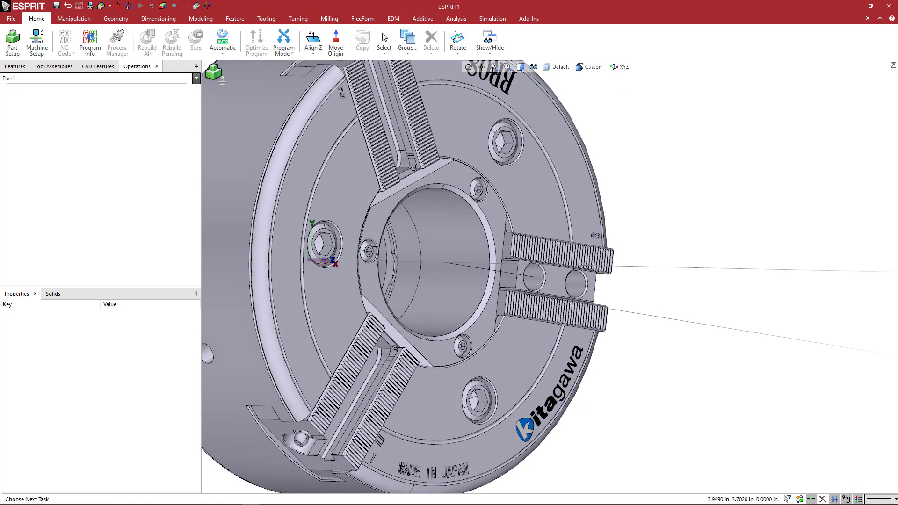
# Step: Translate the work plane origin to the centre of the bore on the chuck's front face
pyautogui.click(457, 42)
pyautogui.click(473, 115)
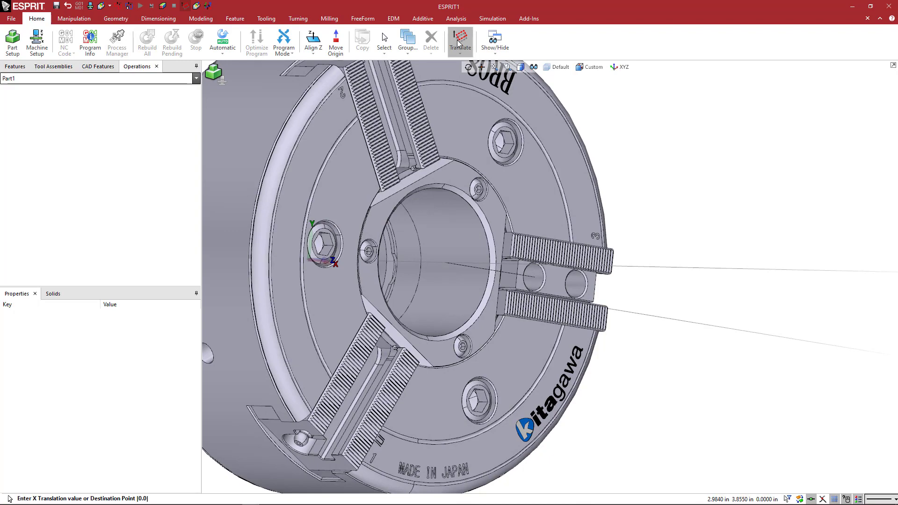
pyautogui.moveTo(460, 227); pyautogui.dragTo(483, 285, button='middle')
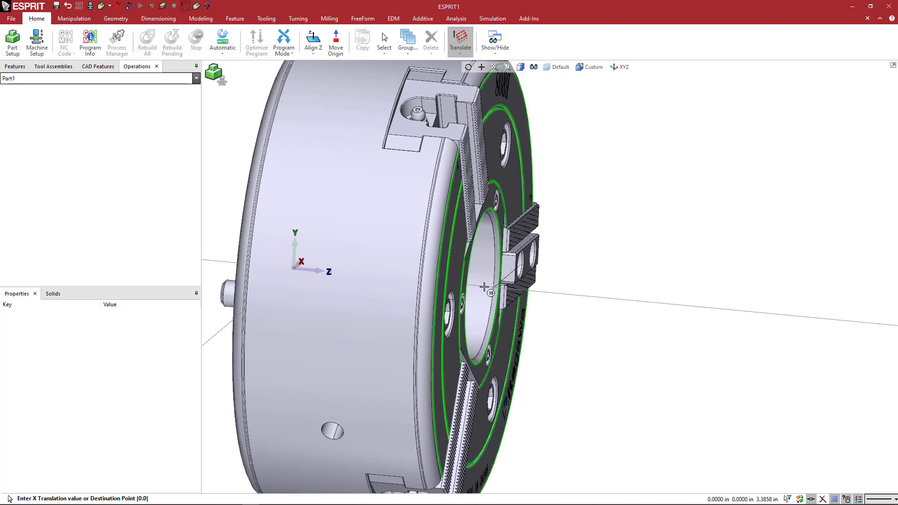
pyautogui.click(484, 287)
pyautogui.moveTo(637, 244); pyautogui.dragTo(594, 266, button='middle')
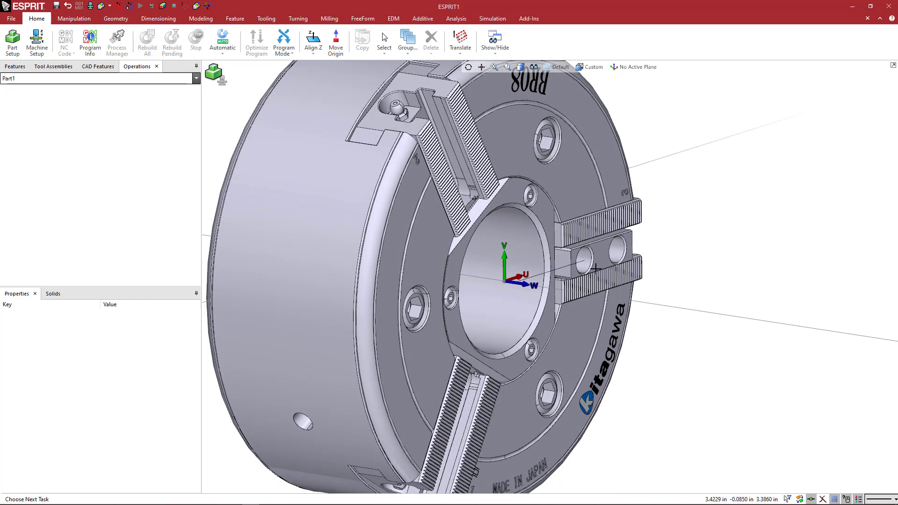
# Step: Save the translated work plane at the chuck face as a new plane named FA_1
pyautogui.scroll(2, 595, 267)
pyautogui.click(632, 67)
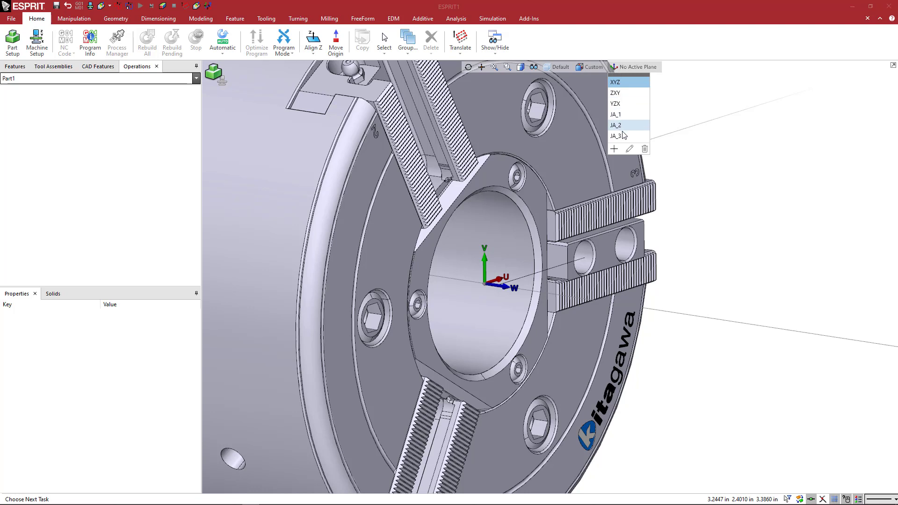
pyautogui.click(614, 149)
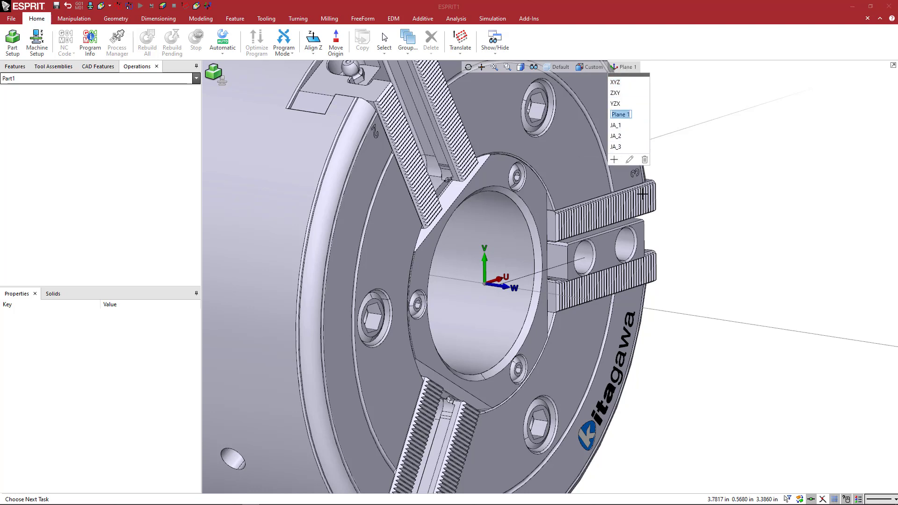
pyautogui.write('FA_1')
pyautogui.press('Return')
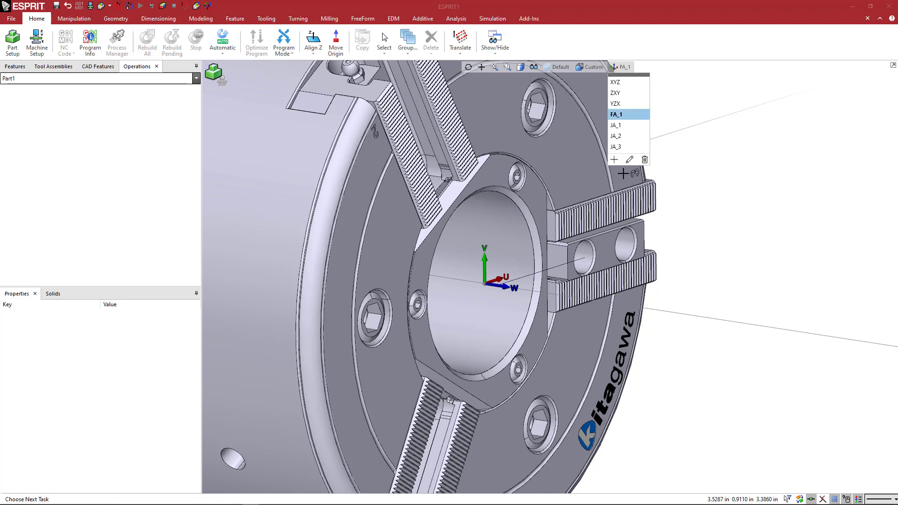
# Step: Translate the work plane by 0 in X, 0 in Y and 5 inches in Z, out from the chuck face
pyautogui.click(464, 40)
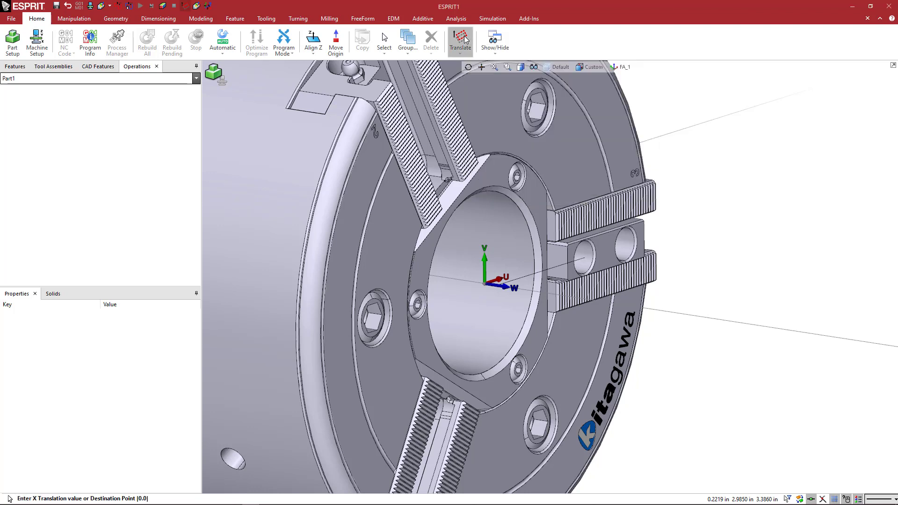
pyautogui.press('Return')
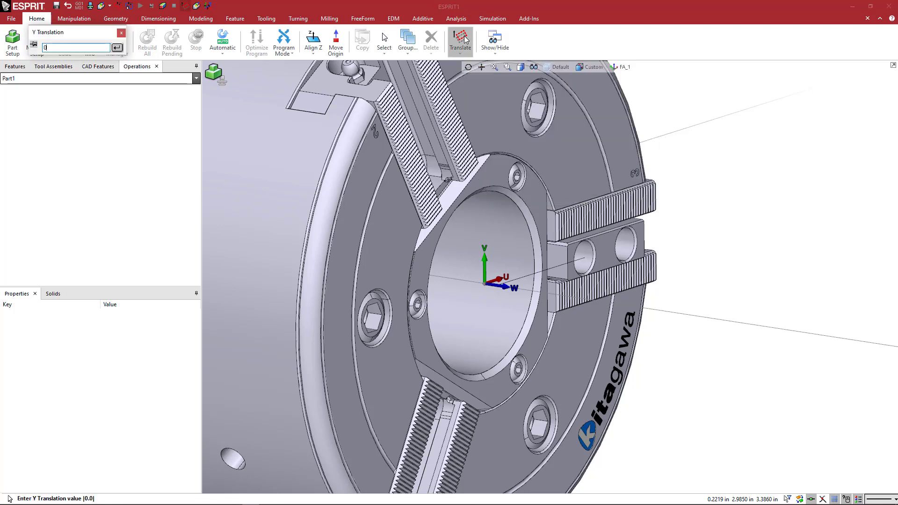
pyautogui.press('Return')
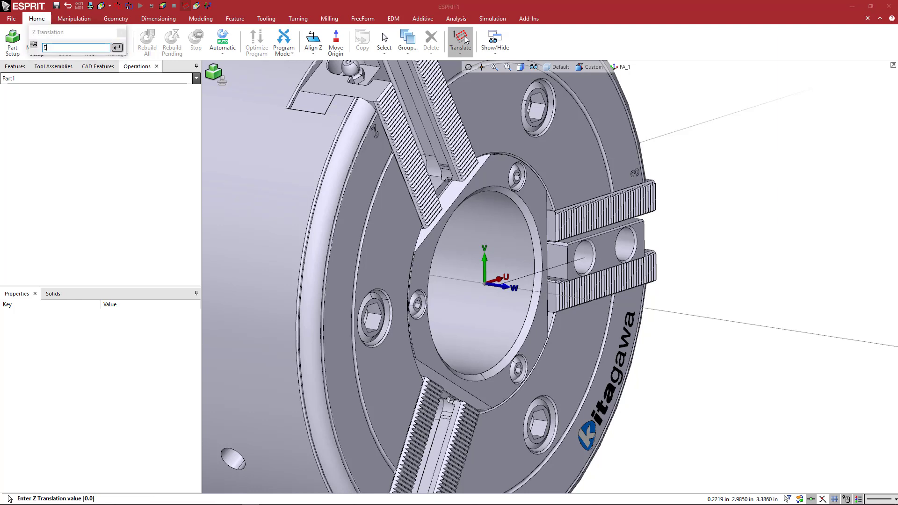
pyautogui.press('Return')
pyautogui.scroll(-1, 773, 328)
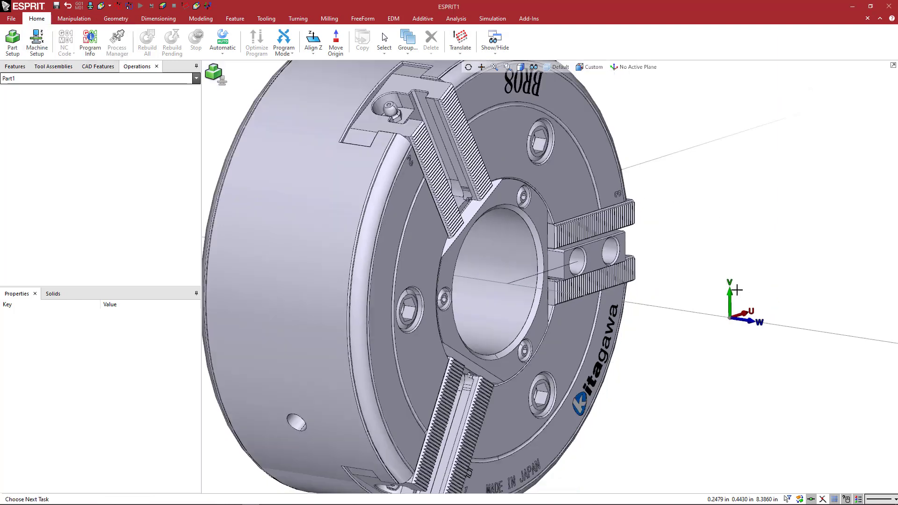
# Step: Save the offset work plane in front of the chuck as a new plane named WA_1
pyautogui.moveTo(736, 288); pyautogui.dragTo(696, 278, button='middle')
pyautogui.click(615, 68)
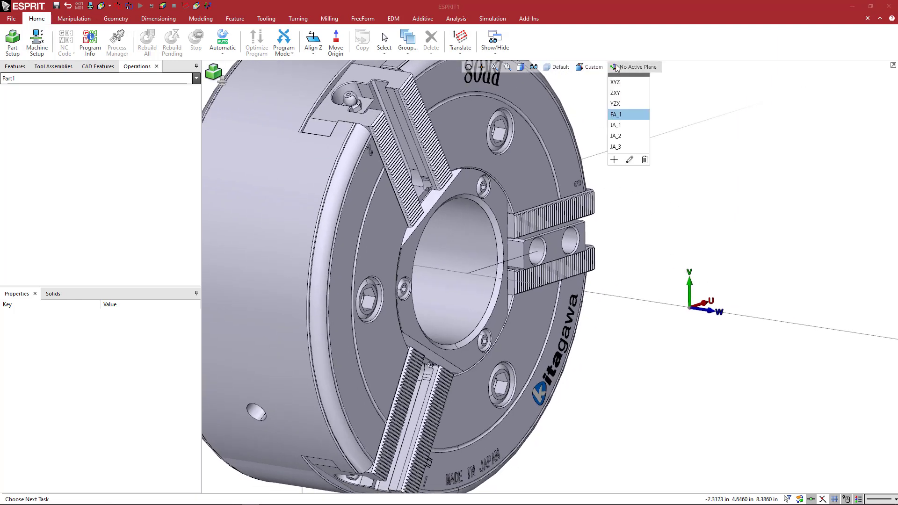
pyautogui.click(613, 160)
pyautogui.write('WA_1')
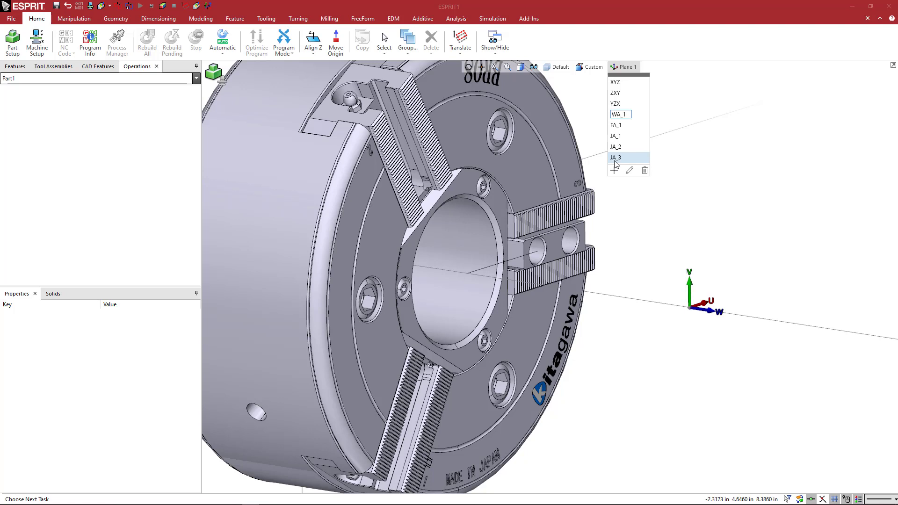
pyautogui.press('Return')
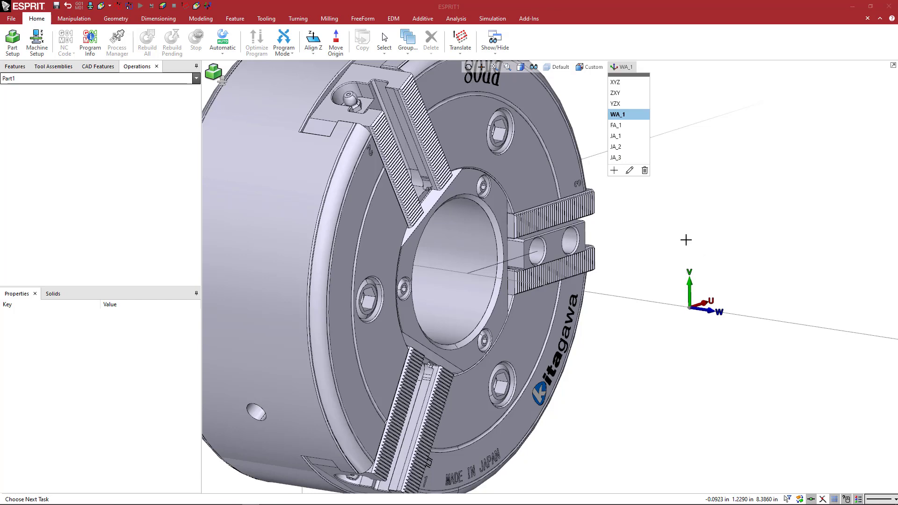
# Step: Examine the position of the WA_1 plane relative to the chuck face and the jaw slots
pyautogui.moveTo(686, 240); pyautogui.dragTo(692, 239, button='middle')
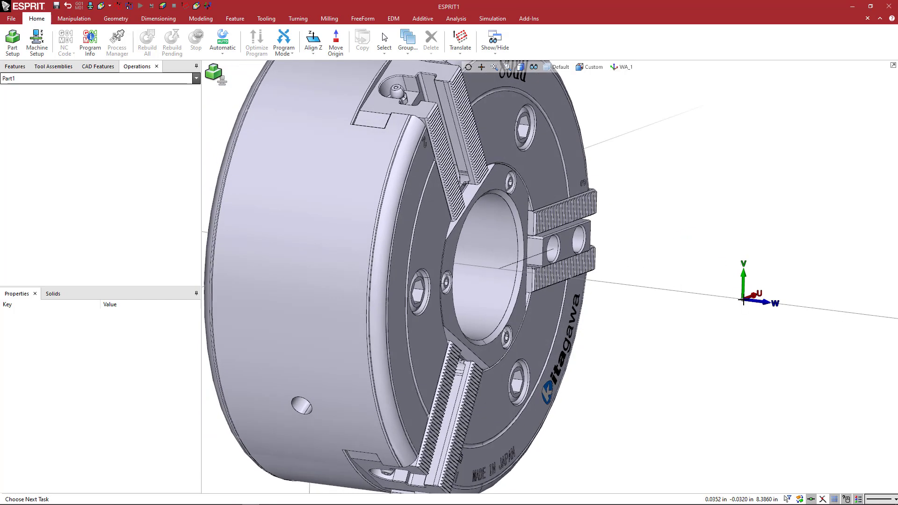
pyautogui.keyDown('ctrl'); pyautogui.moveTo(743, 299); pyautogui.dragTo(737, 296, button='middle'); pyautogui.keyUp('ctrl')
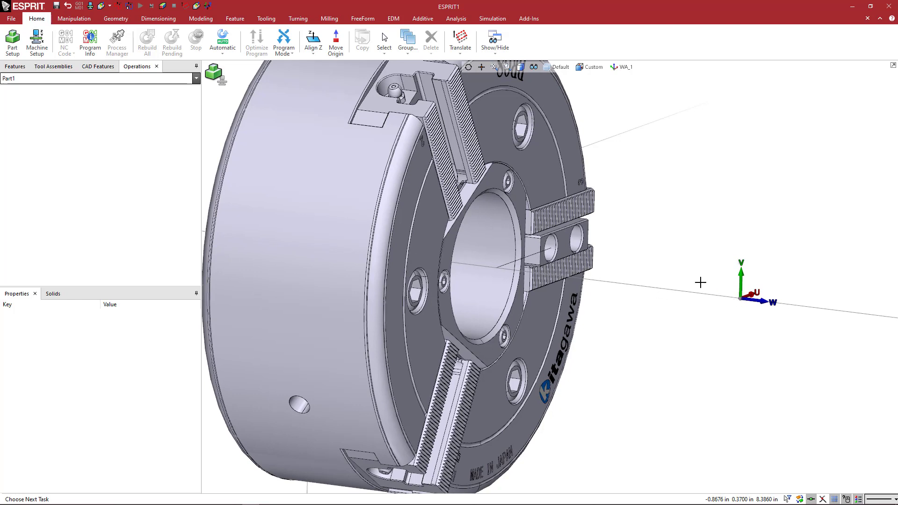
pyautogui.moveTo(689, 279); pyautogui.dragTo(632, 275, button='middle')
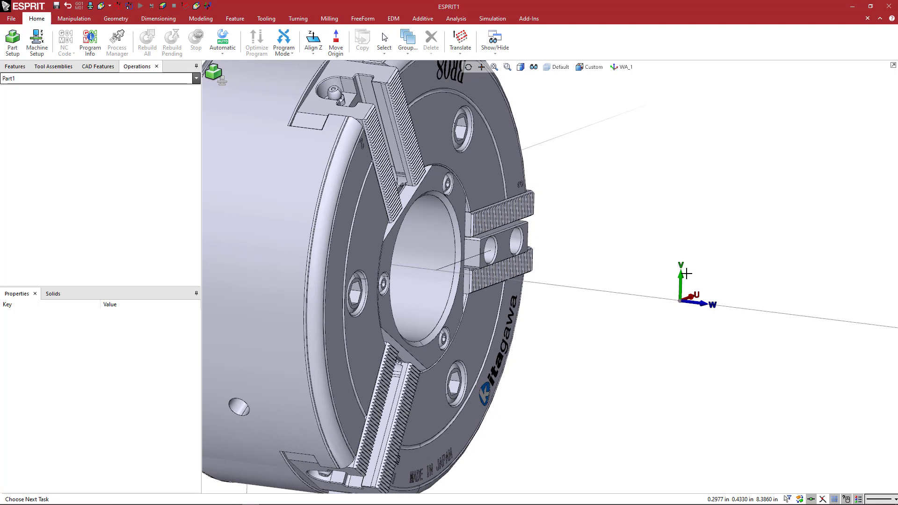
pyautogui.scroll(2, 627, 238)
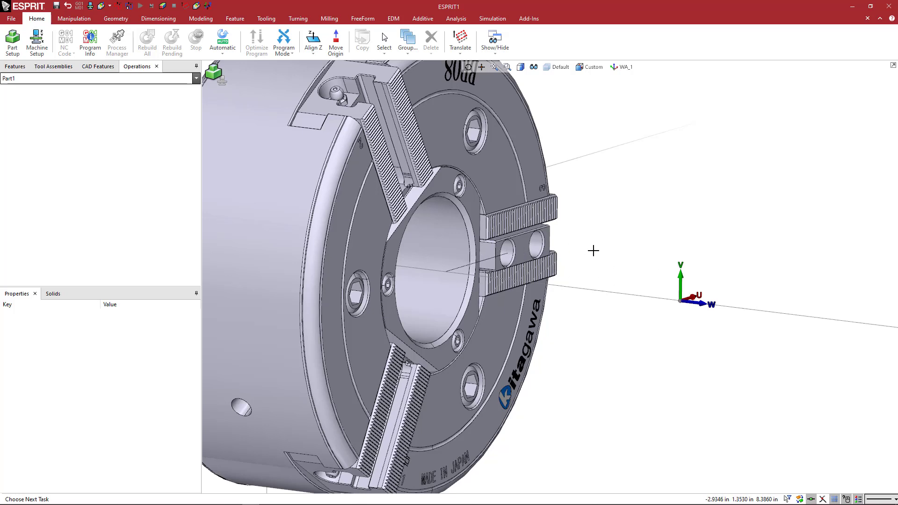
pyautogui.scroll(5, 597, 250)
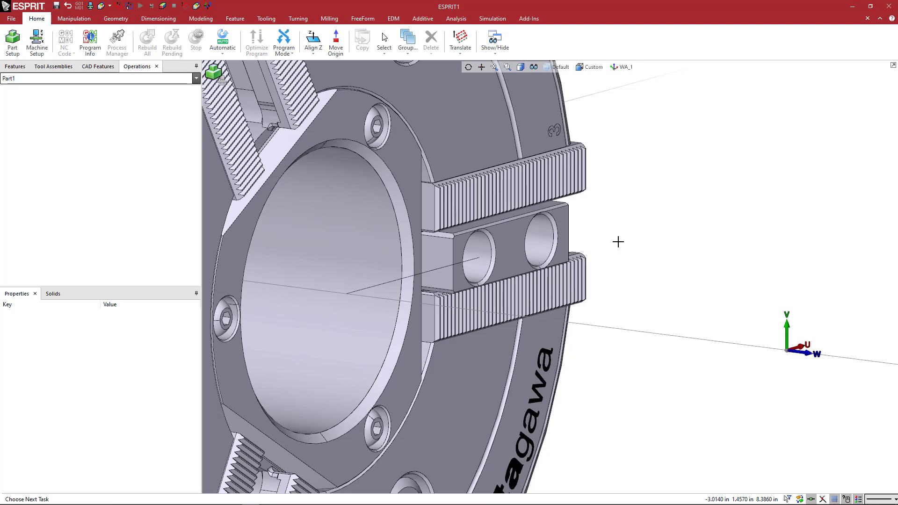
pyautogui.moveTo(630, 241); pyautogui.dragTo(642, 236, button='middle')
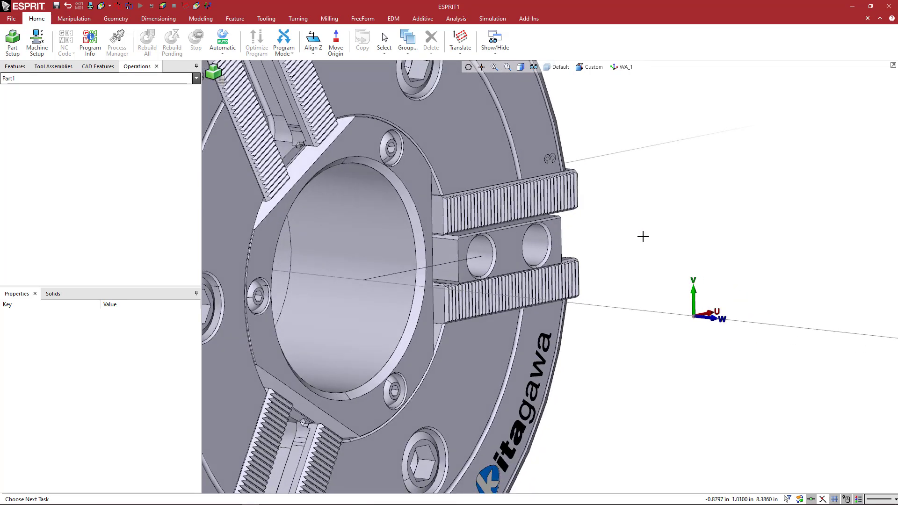
pyautogui.scroll(-3, 643, 232)
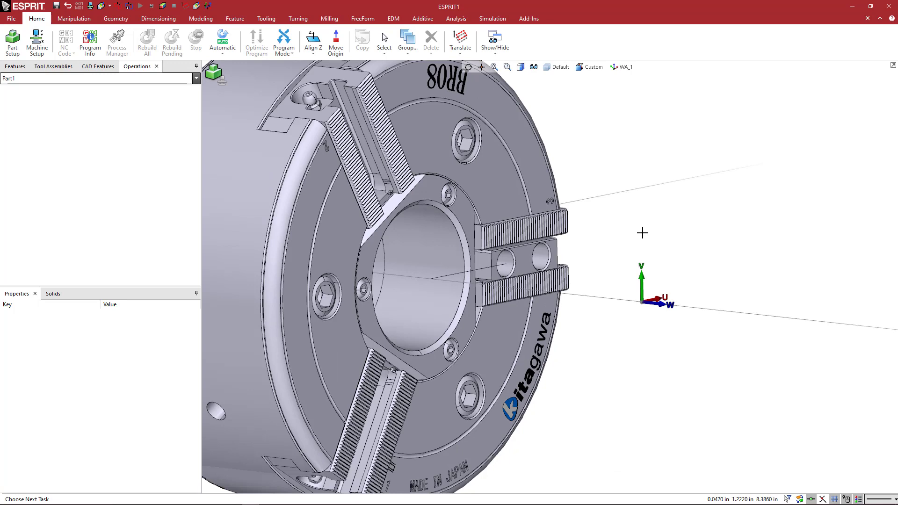
pyautogui.scroll(-2, 622, 167)
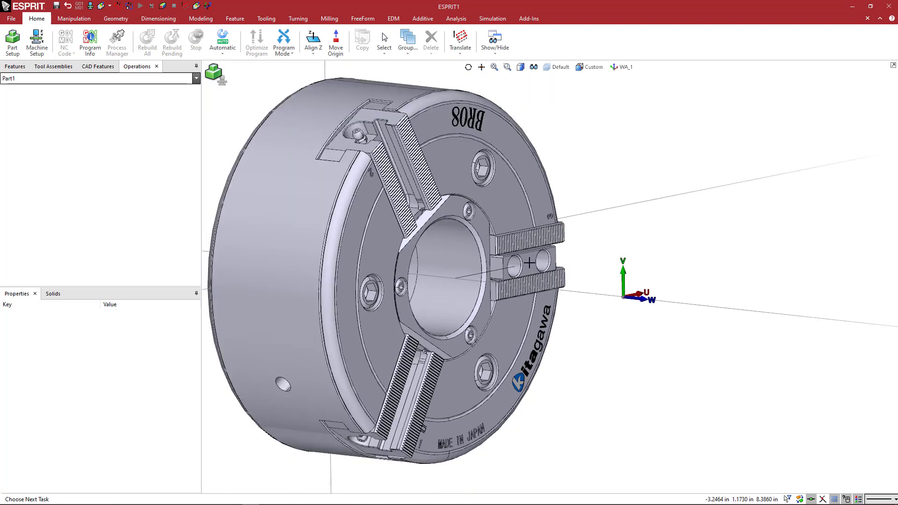
pyautogui.scroll(2, 528, 263)
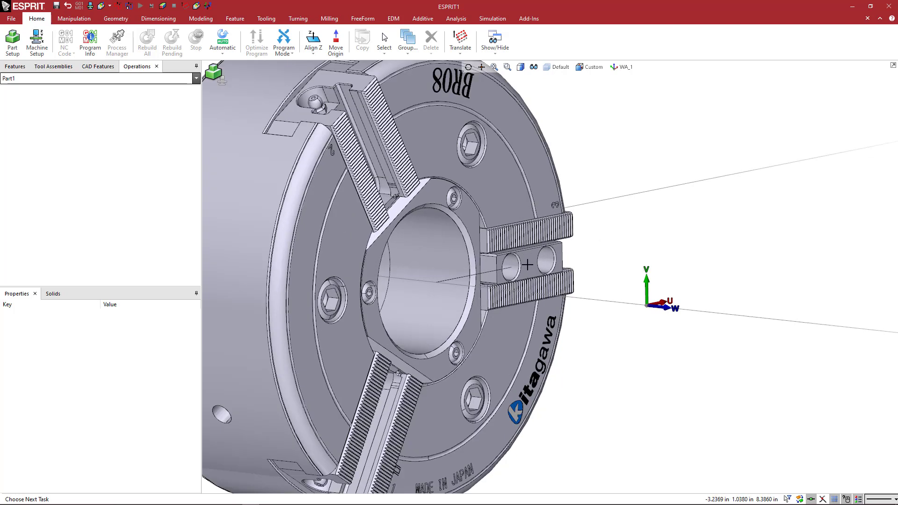
# Step: Move the two-hole block solid between the serrated rails of jaw 3 to the jaw layer and show that layer
pyautogui.click(557, 67)
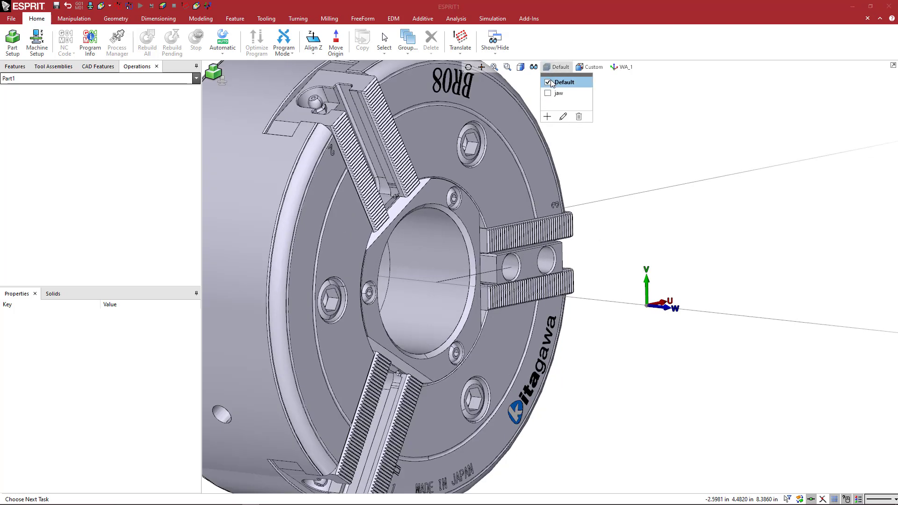
pyautogui.click(531, 268)
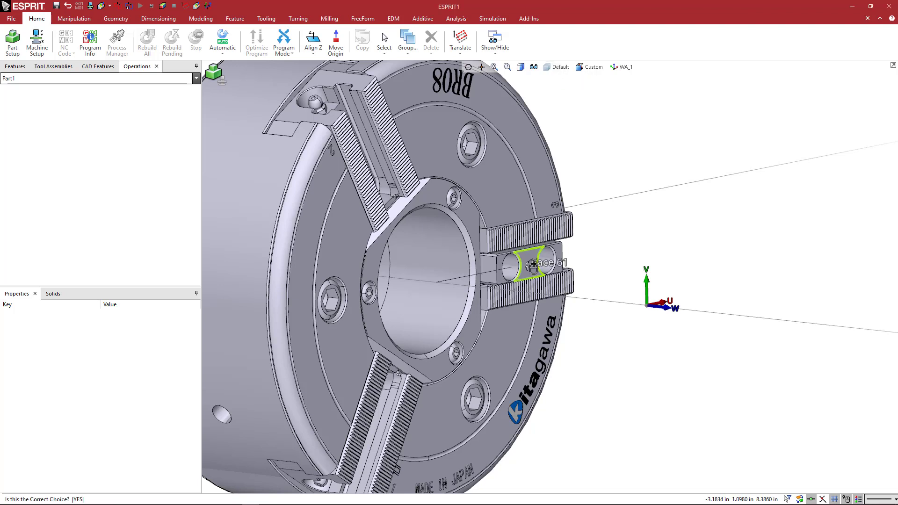
pyautogui.click(788, 499)
pyautogui.click(814, 382)
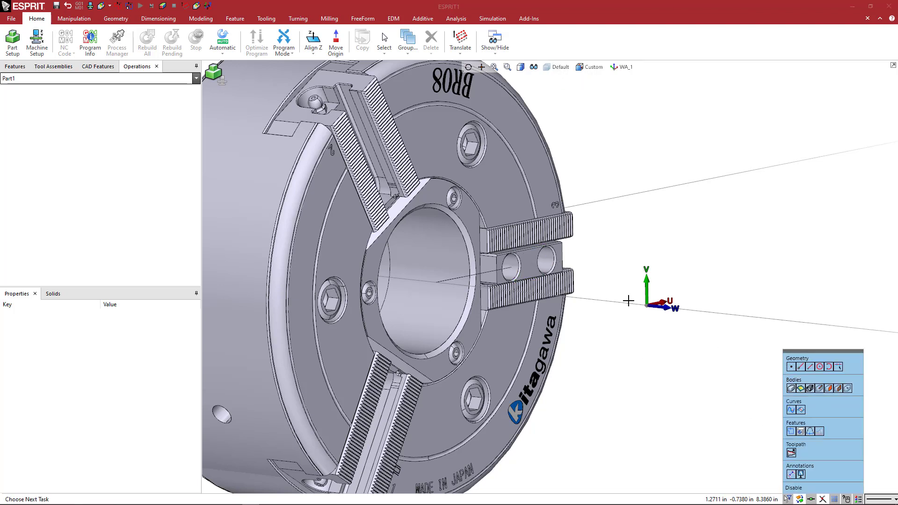
pyautogui.click(530, 266)
pyautogui.click(530, 267)
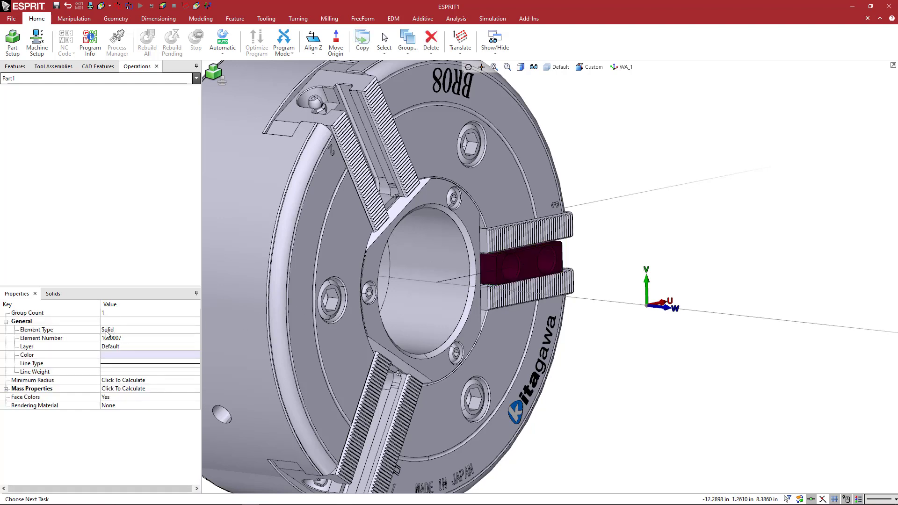
pyautogui.click(119, 347)
pyautogui.click(128, 347)
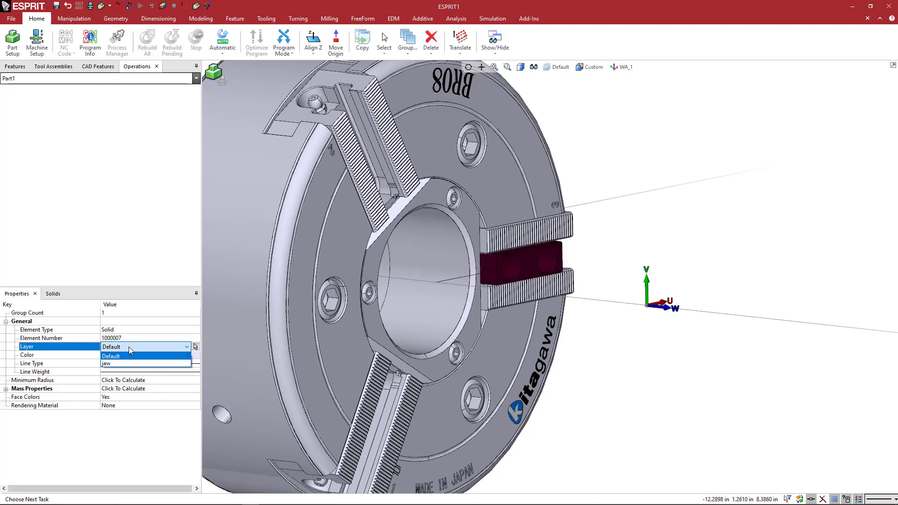
pyautogui.click(127, 363)
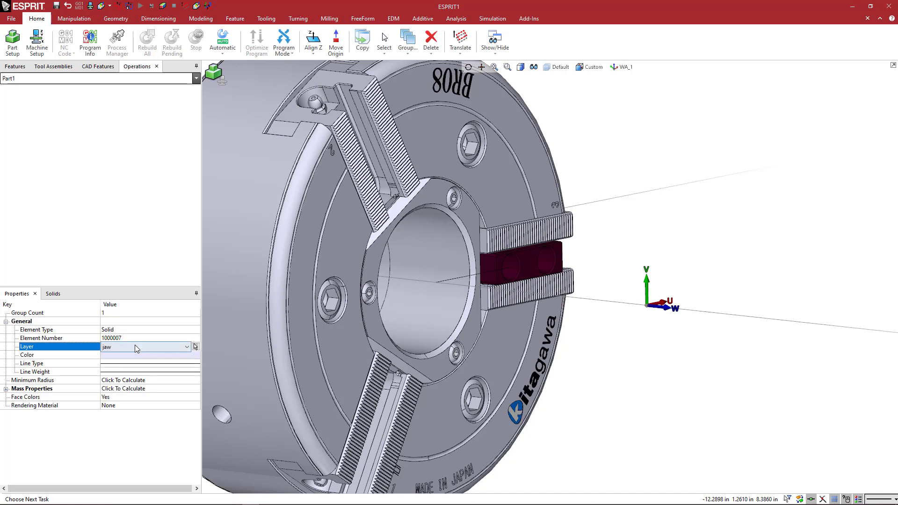
pyautogui.click(632, 161)
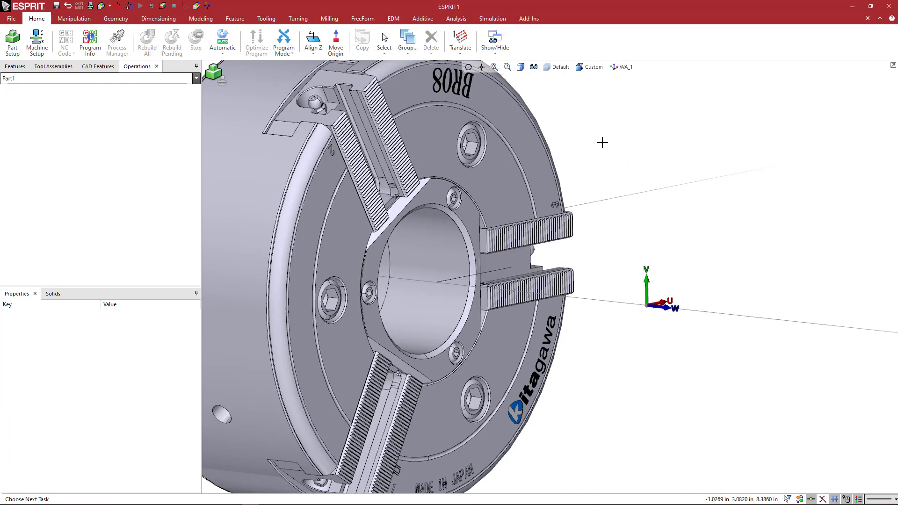
pyautogui.click(560, 68)
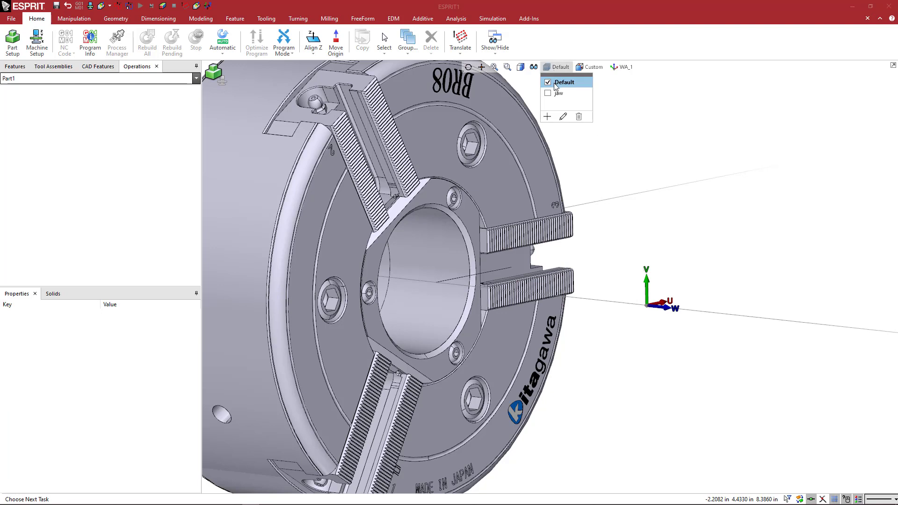
pyautogui.click(548, 94)
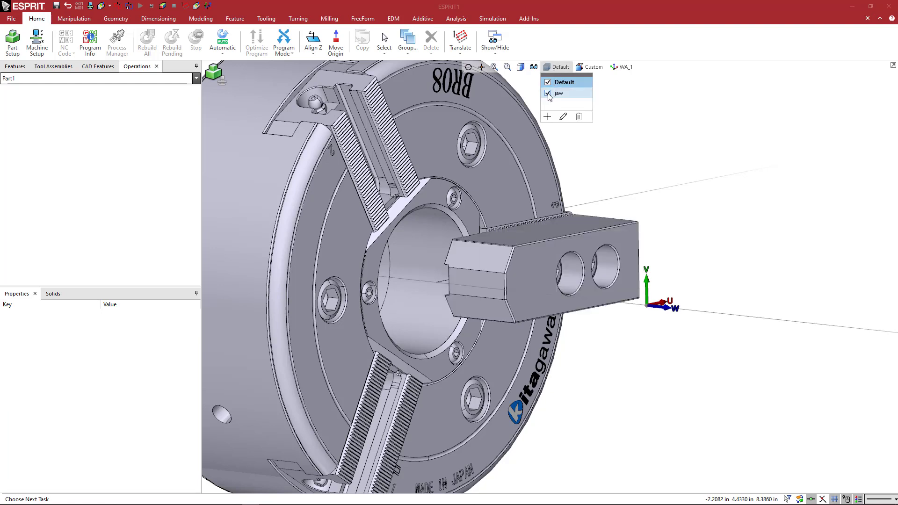
# Step: Hide the jaw layer so that only the chuck body on the Default layer is displayed
pyautogui.click(548, 94)
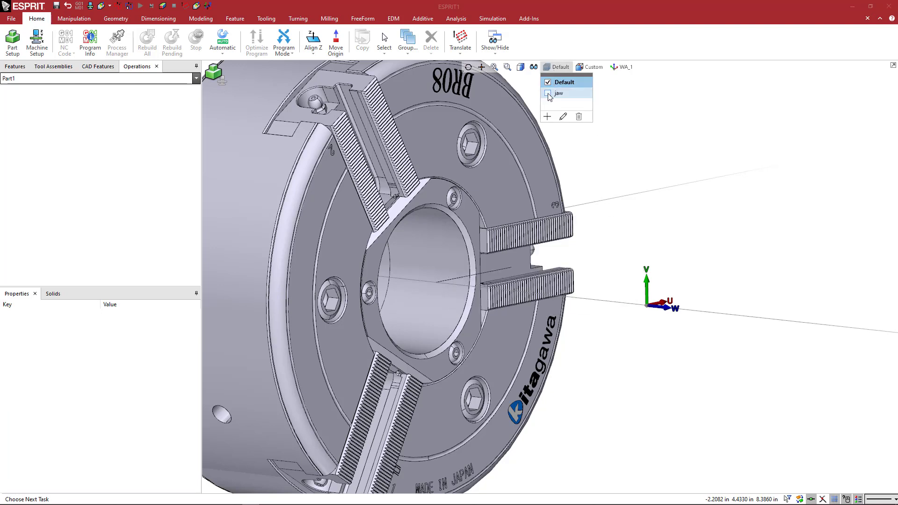
pyautogui.click(604, 159)
pyautogui.scroll(-2, 608, 164)
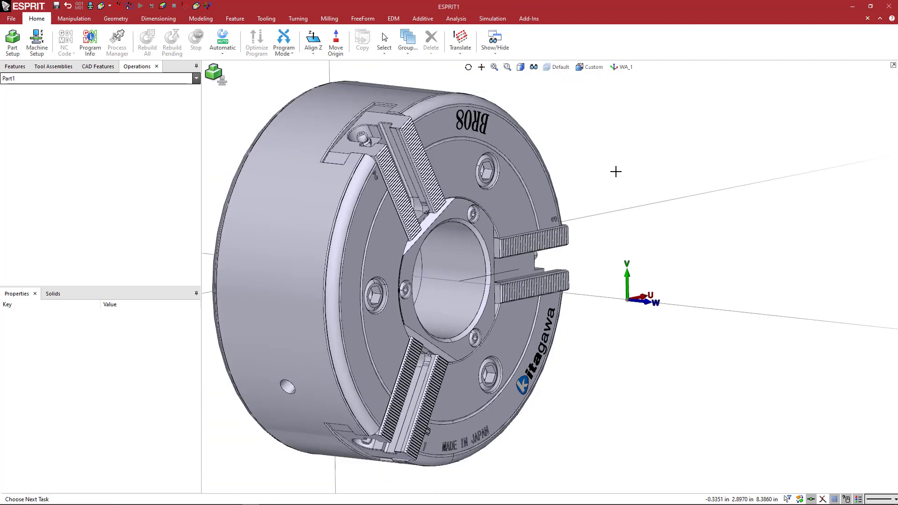
pyautogui.moveTo(615, 170); pyautogui.dragTo(607, 170, button='middle')
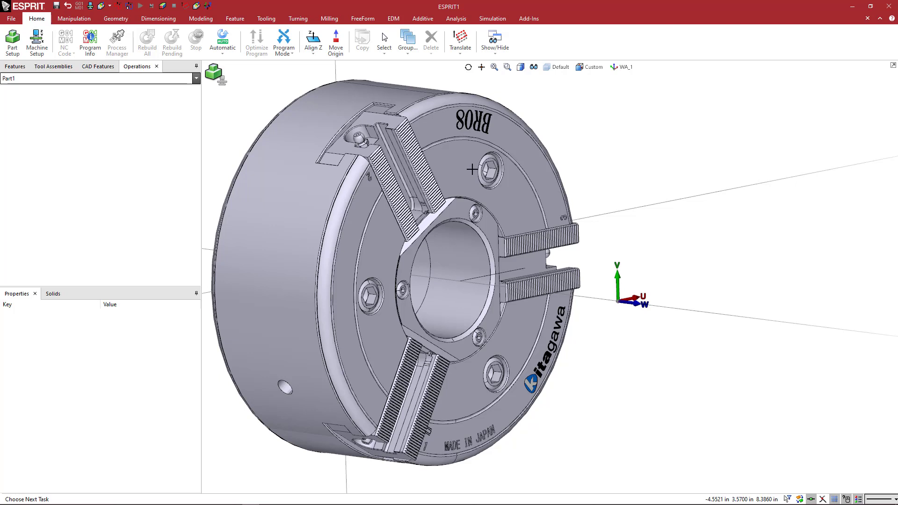
pyautogui.scroll(-2, 473, 169)
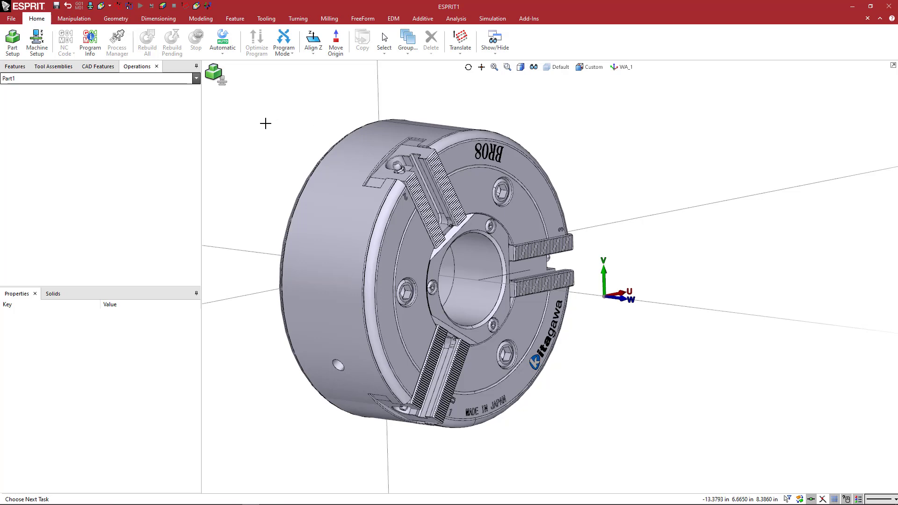
# Step: Save the chuck model as BR08_OC.esprit in the Fixtures > Kitagawa > Chucks > BR Series folder
pyautogui.click(13, 19)
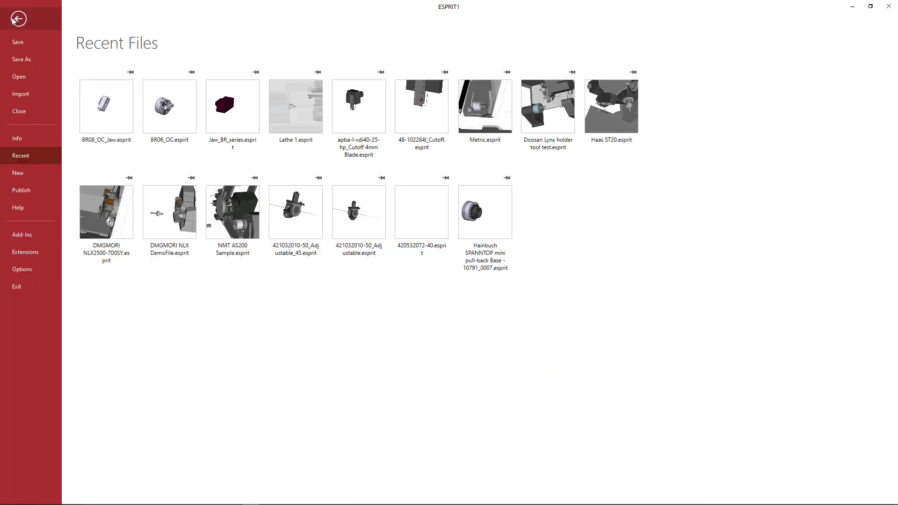
pyautogui.click(20, 60)
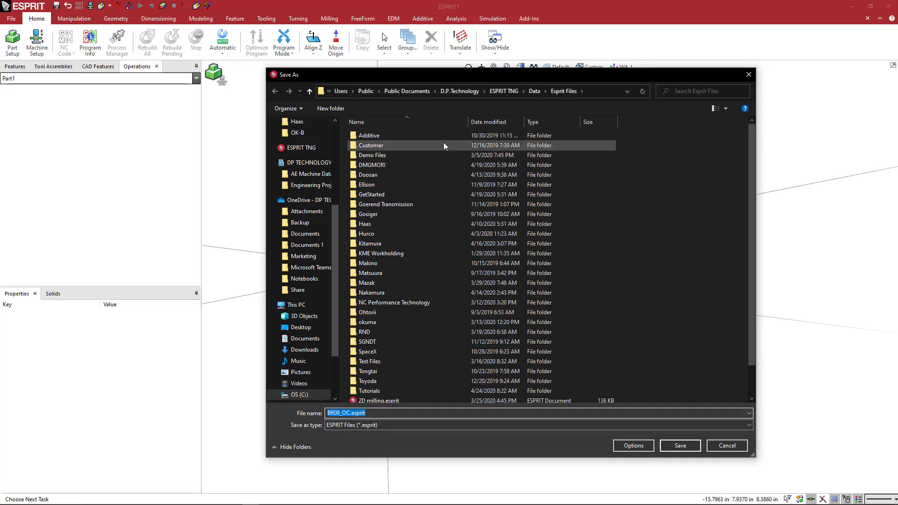
pyautogui.click(536, 91)
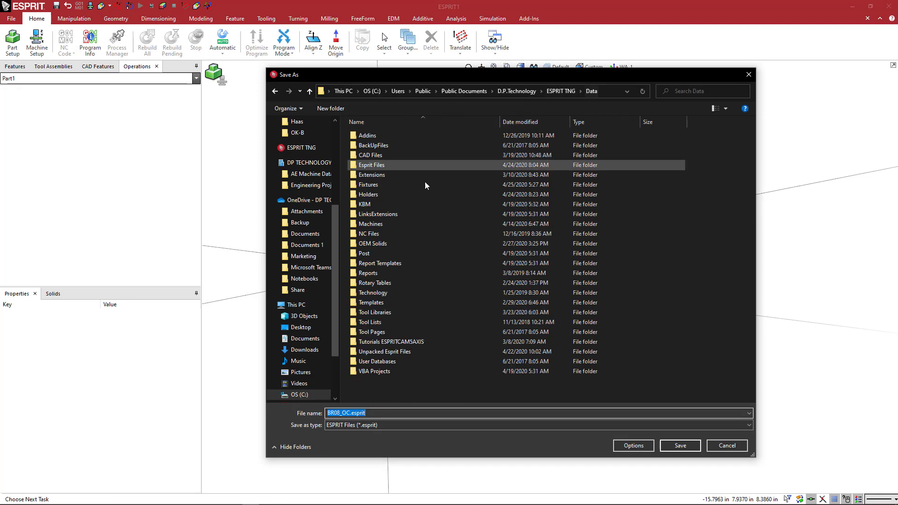
pyautogui.doubleClick(372, 186)
pyautogui.doubleClick(380, 212)
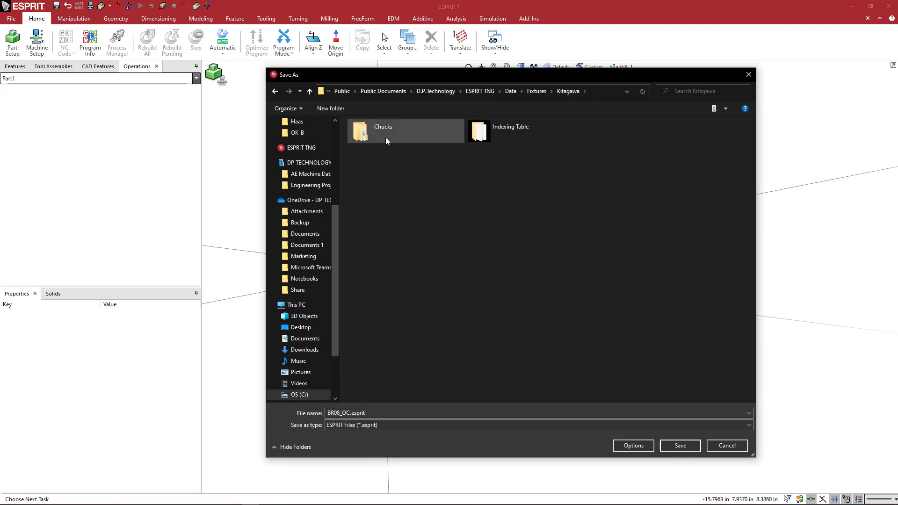
pyautogui.doubleClick(385, 136)
pyautogui.doubleClick(369, 135)
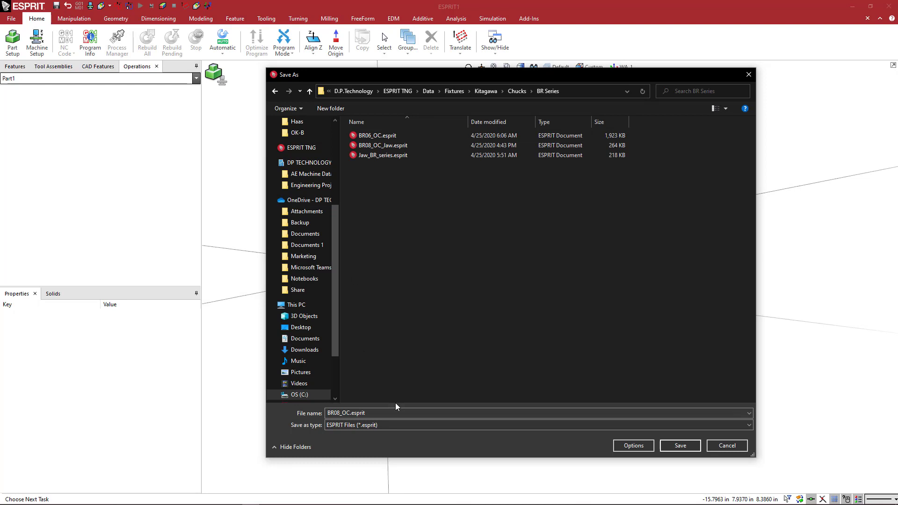
pyautogui.click(679, 445)
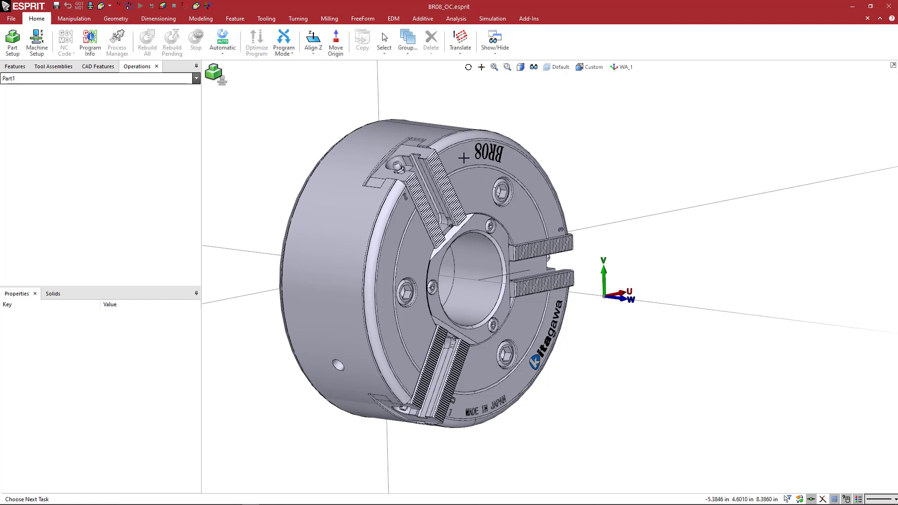
pyautogui.click(264, 89)
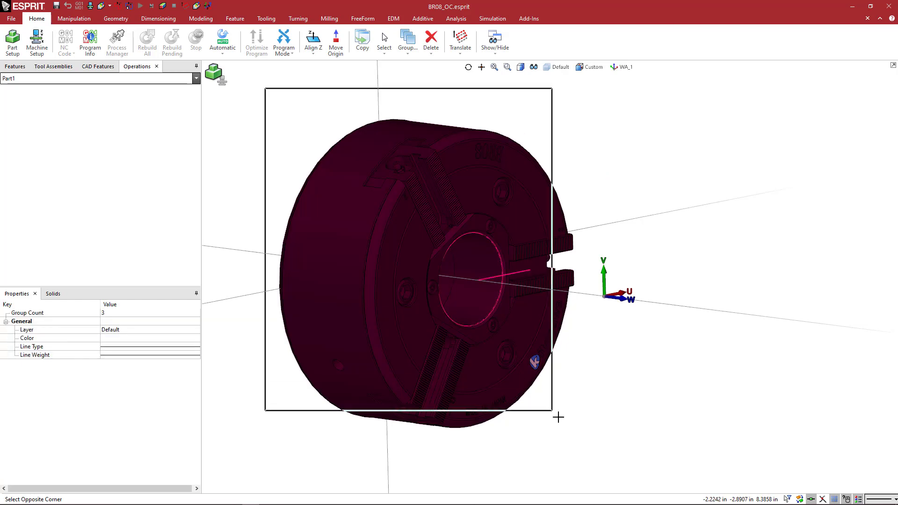
pyautogui.click(589, 447)
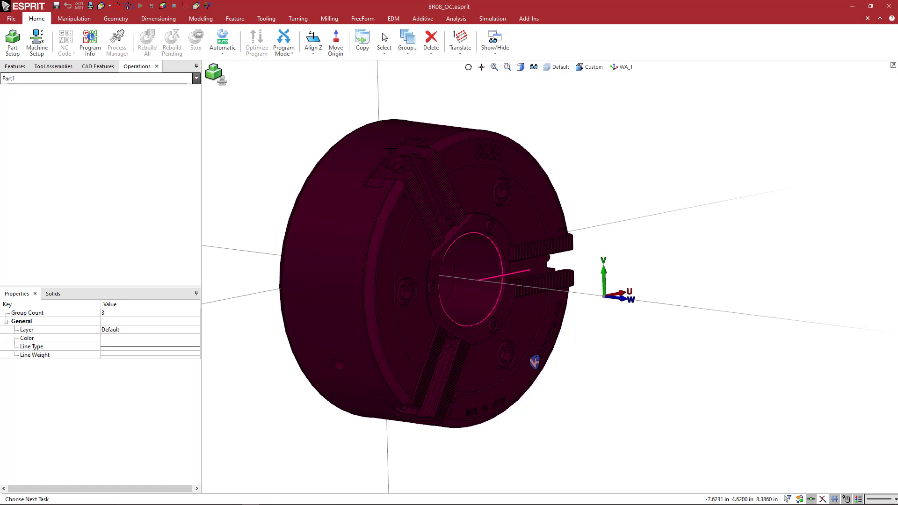
pyautogui.click(556, 67)
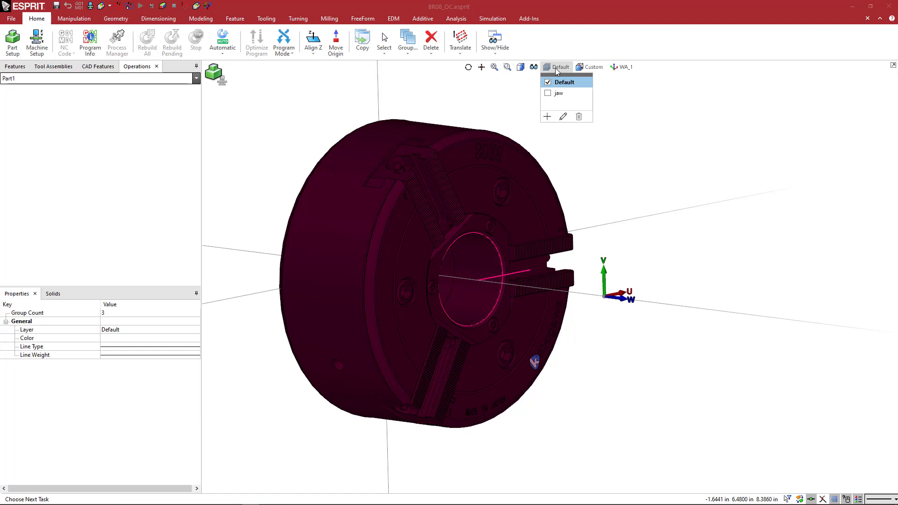
pyautogui.click(549, 94)
pyautogui.click(549, 94)
pyautogui.click(600, 174)
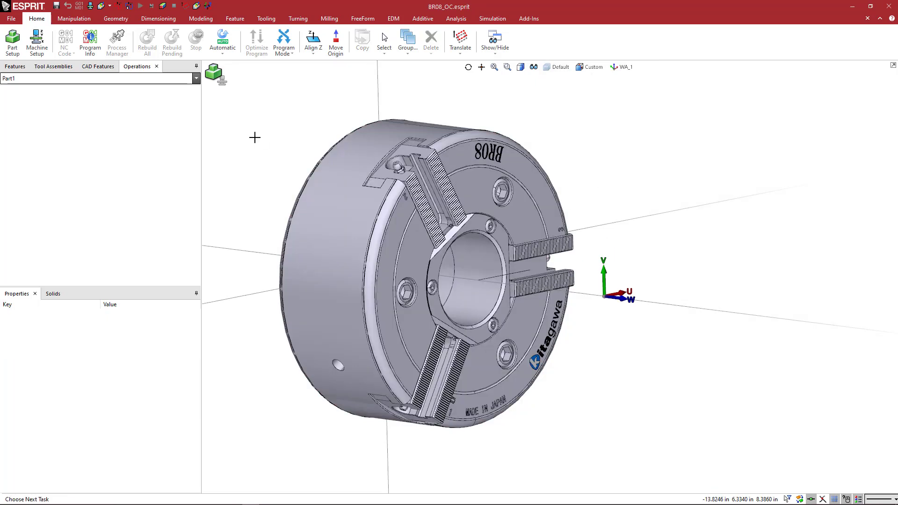
# Step: Export the window-selected chuck geometry without the jaw as fixture file BR08_OC.gdml in the BR Series folder, replacing the existing file
pyautogui.moveTo(276, 93); pyautogui.dragTo(581, 462)
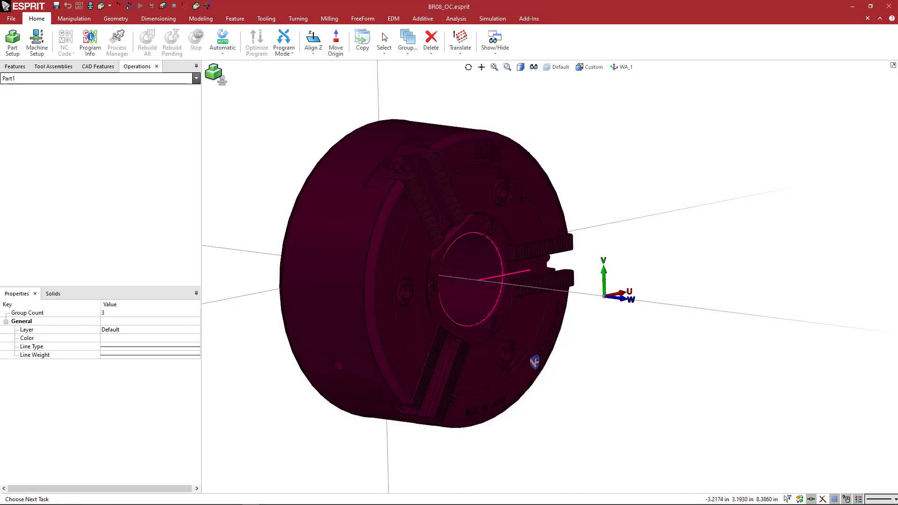
pyautogui.moveTo(481, 245)
pyautogui.mouseDown(button='middle')
pyautogui.moveTo(457, 240)
pyautogui.moveTo(465, 242)
pyautogui.mouseUp(button='middle')
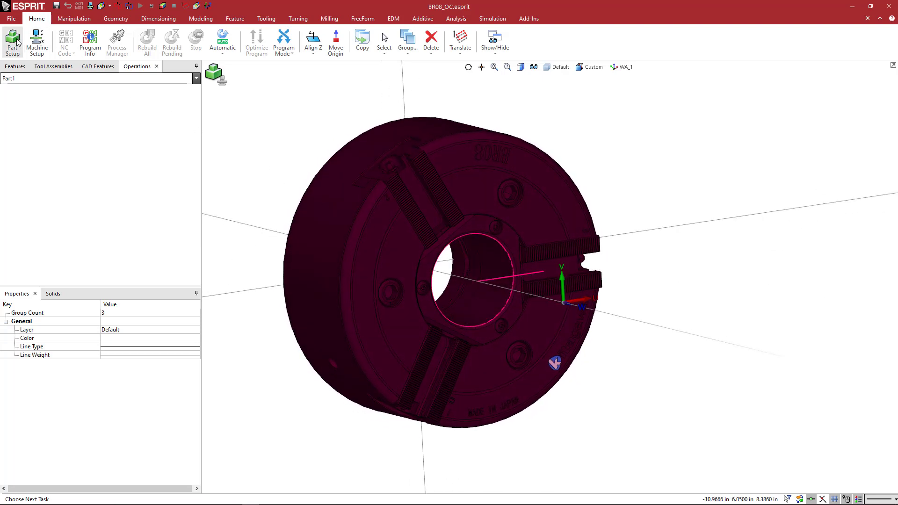
pyautogui.click(11, 19)
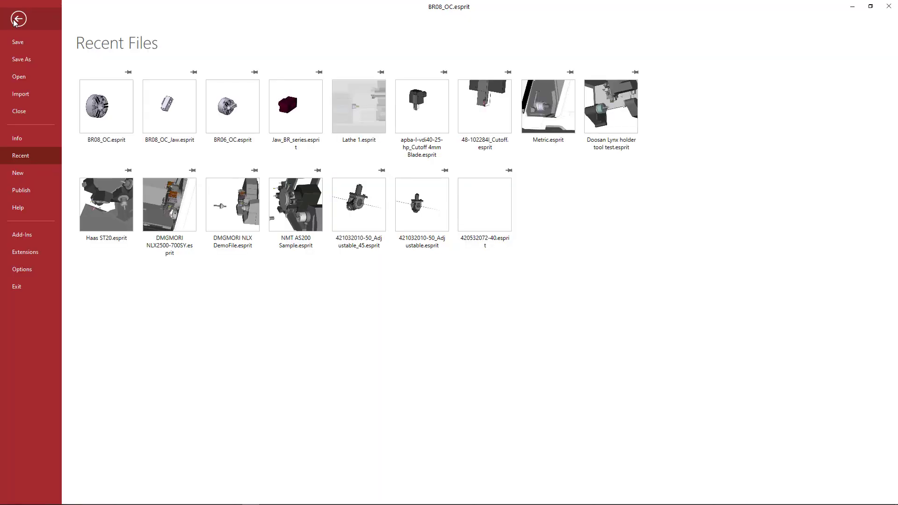
pyautogui.click(22, 59)
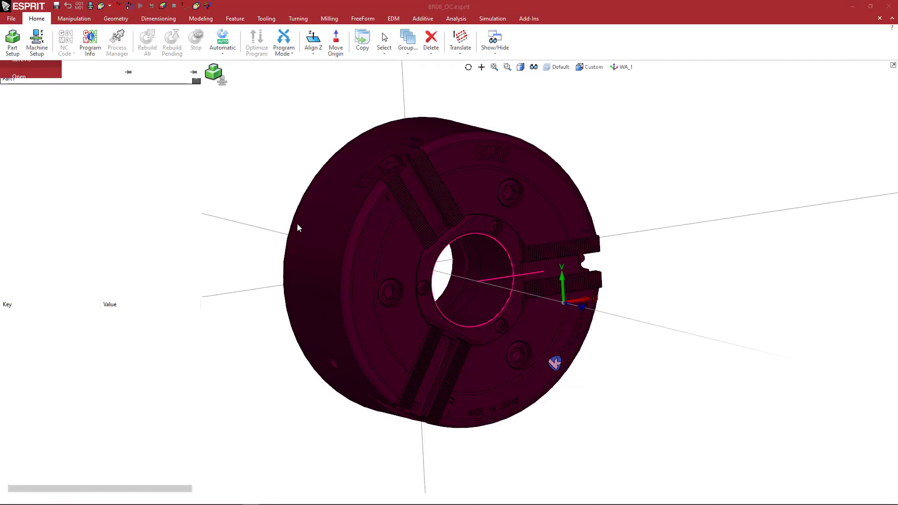
pyautogui.click(370, 426)
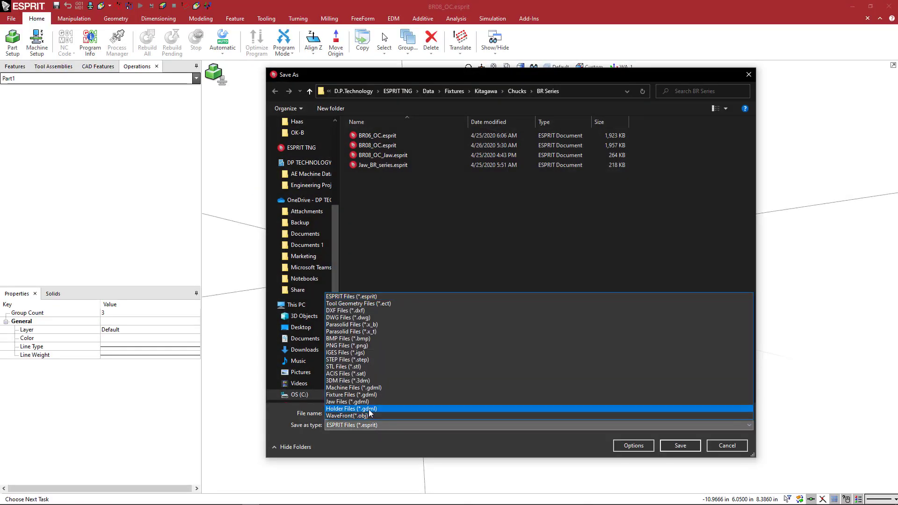
pyautogui.click(366, 394)
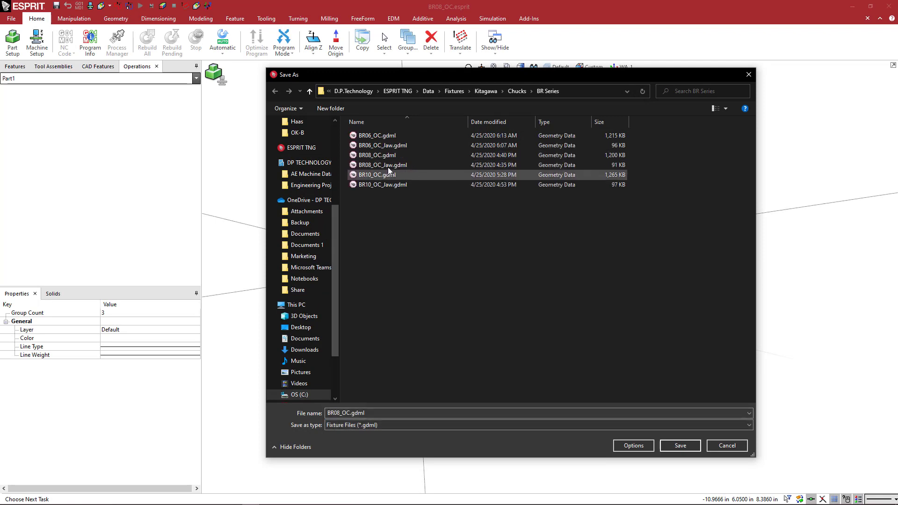
pyautogui.click(680, 445)
pyautogui.click(483, 258)
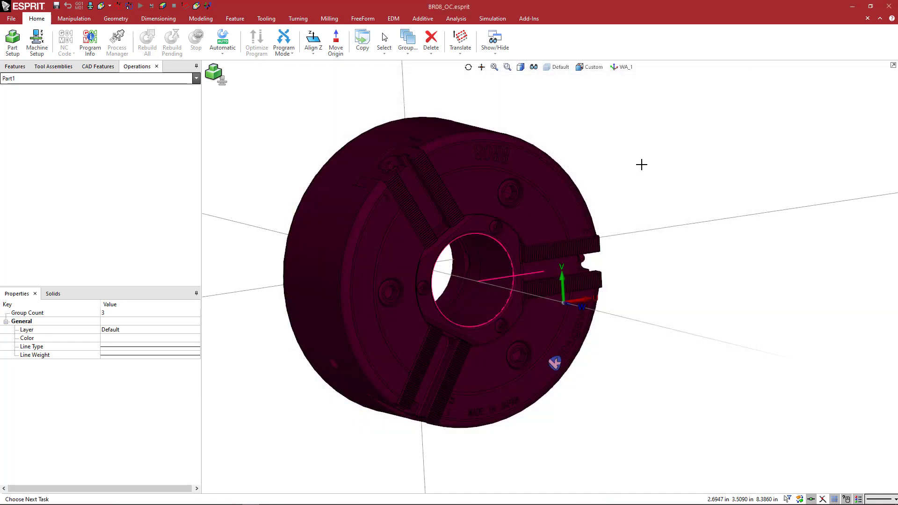
pyautogui.click(645, 183)
# Step: Examine the chuck's central bore and the serrated jaw slots around it from several angles
pyautogui.scroll(5, 482, 243)
pyautogui.moveTo(493, 236); pyautogui.dragTo(541, 225, button='middle')
pyautogui.scroll(-5, 530, 228)
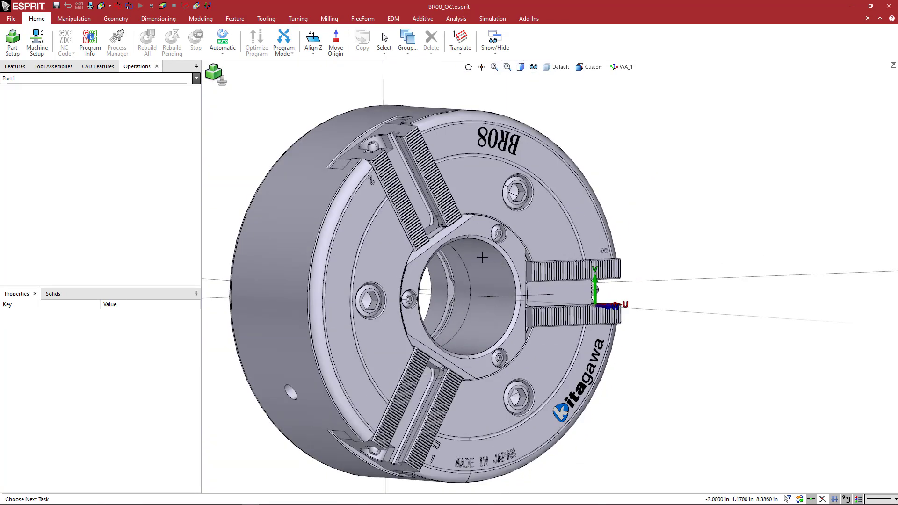
pyautogui.scroll(5, 489, 246)
pyautogui.moveTo(495, 257); pyautogui.dragTo(525, 228, button='middle')
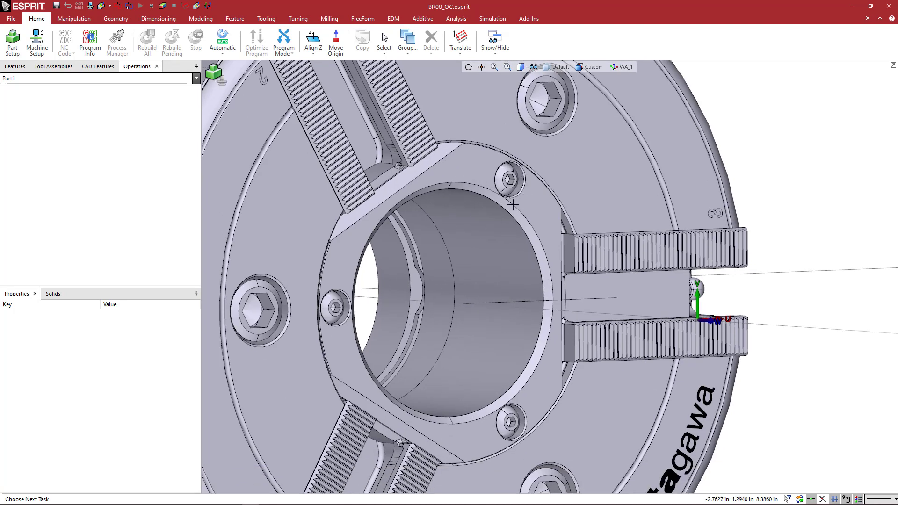
pyautogui.scroll(-5, 485, 295)
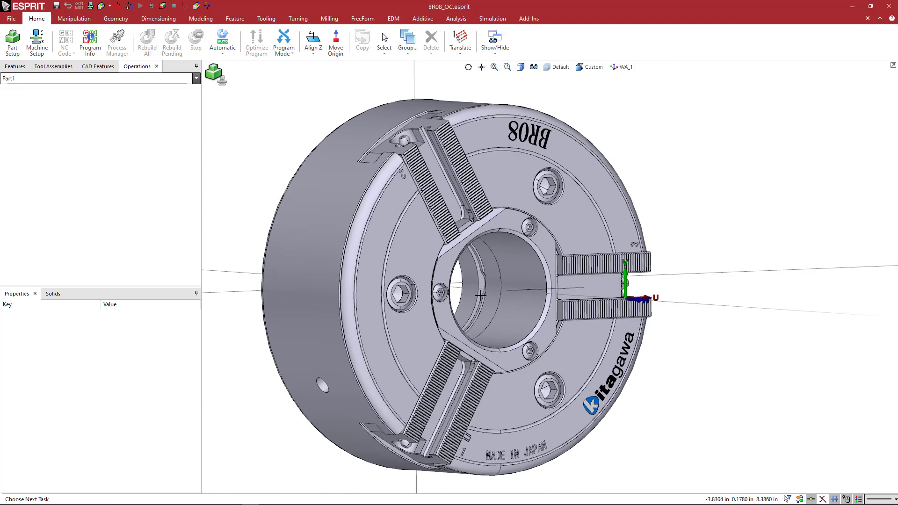
pyautogui.moveTo(481, 296); pyautogui.dragTo(498, 286, button='middle')
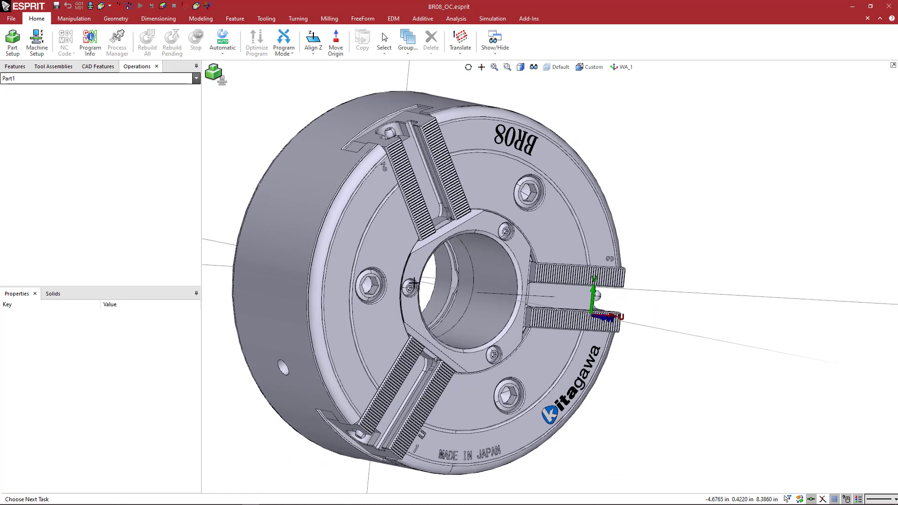
pyautogui.scroll(3, 411, 273)
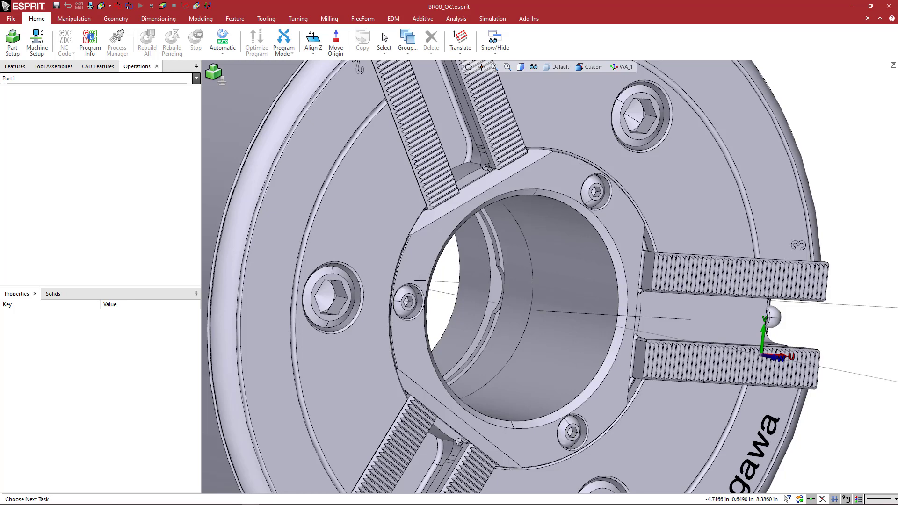
pyautogui.scroll(-2, 586, 254)
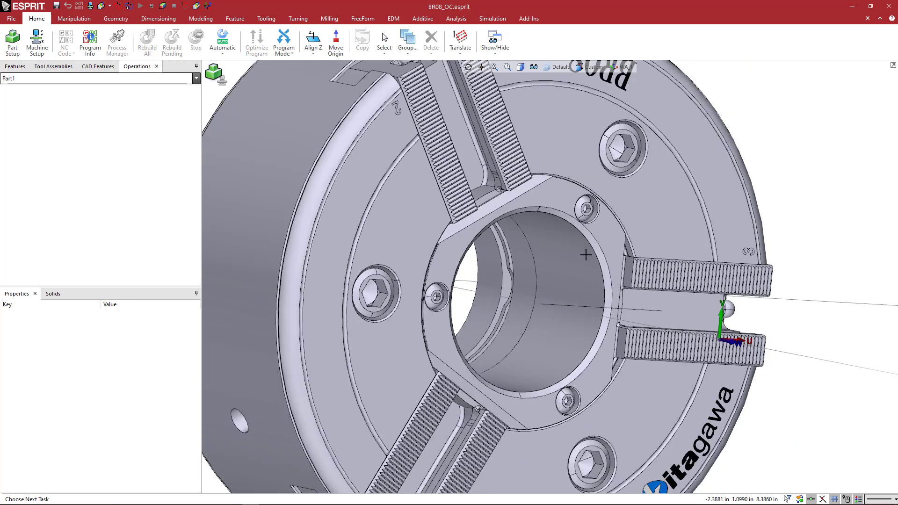
pyautogui.scroll(1, 536, 236)
pyautogui.scroll(-3, 478, 245)
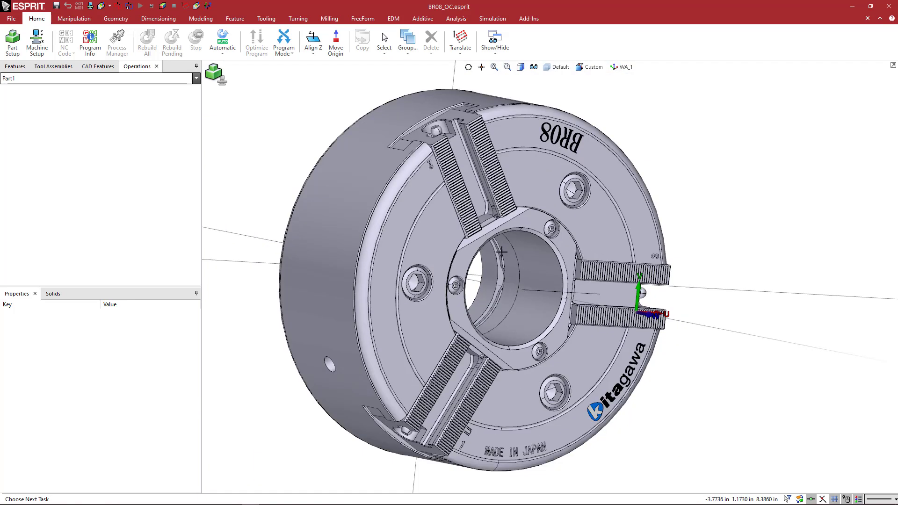
pyautogui.moveTo(518, 248)
pyautogui.mouseDown(button='middle')
pyautogui.moveTo(485, 211)
pyautogui.moveTo(476, 248)
pyautogui.moveTo(505, 244)
pyautogui.mouseUp(button='middle')
# Step: Inspect the solid details of the chuck's cylindrical bore face, including its diameter, length and radius
pyautogui.click(517, 239)
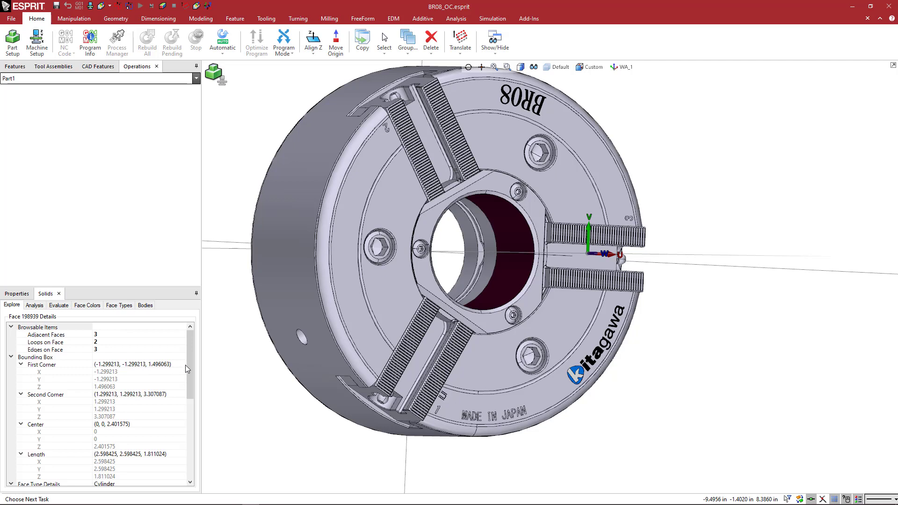
pyautogui.moveTo(185, 365); pyautogui.dragTo(208, 463)
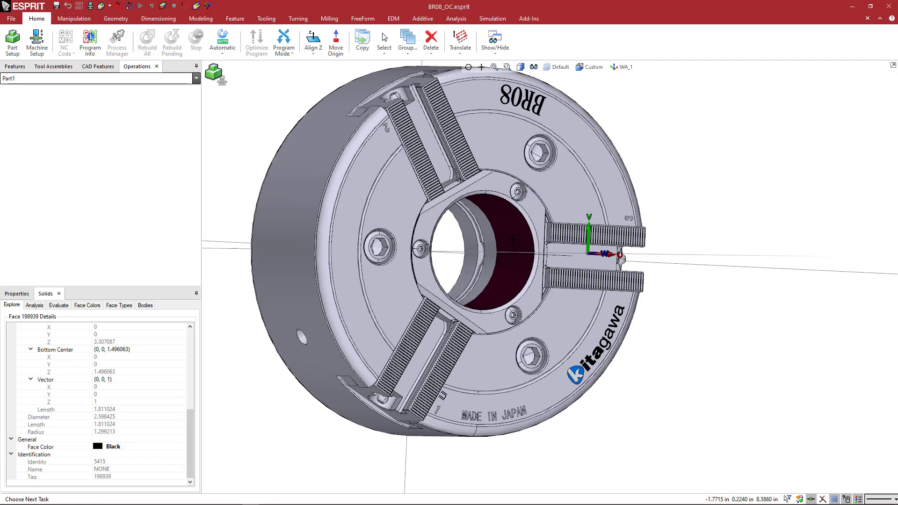
pyautogui.moveTo(517, 240); pyautogui.dragTo(643, 180, button='middle')
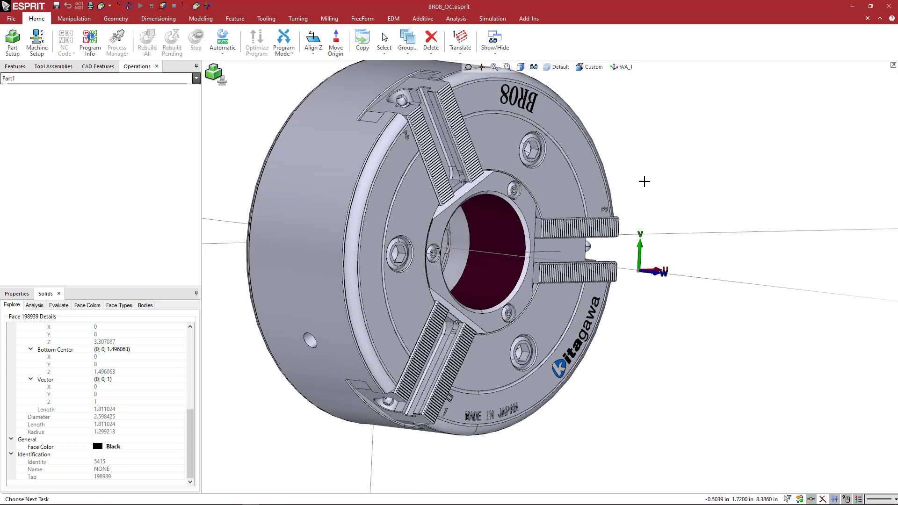
pyautogui.click(645, 175)
# Step: Activate the JA_1 work plane at the jaw 3 slot
pyautogui.moveTo(568, 222); pyautogui.dragTo(430, 238, button='middle')
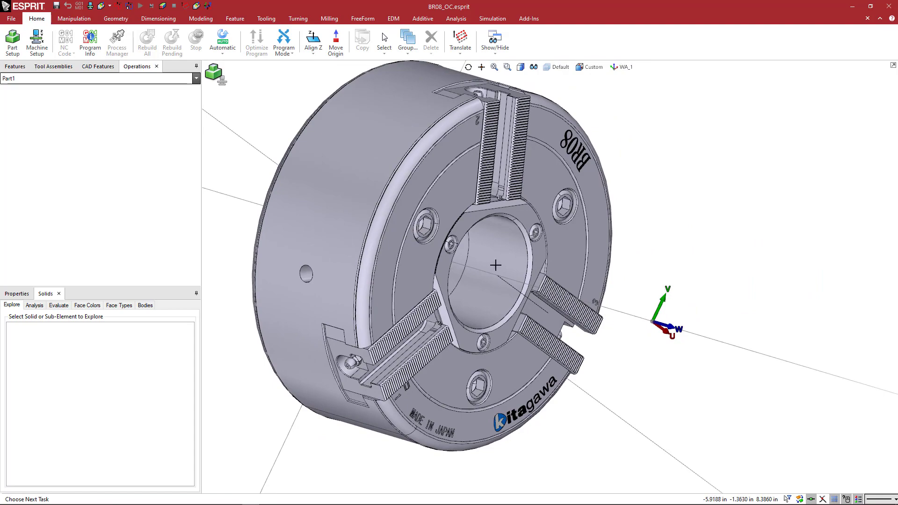
pyautogui.moveTo(653, 239)
pyautogui.mouseDown(button='middle')
pyautogui.moveTo(645, 213)
pyautogui.moveTo(659, 232)
pyautogui.moveTo(652, 241)
pyautogui.mouseUp(button='middle')
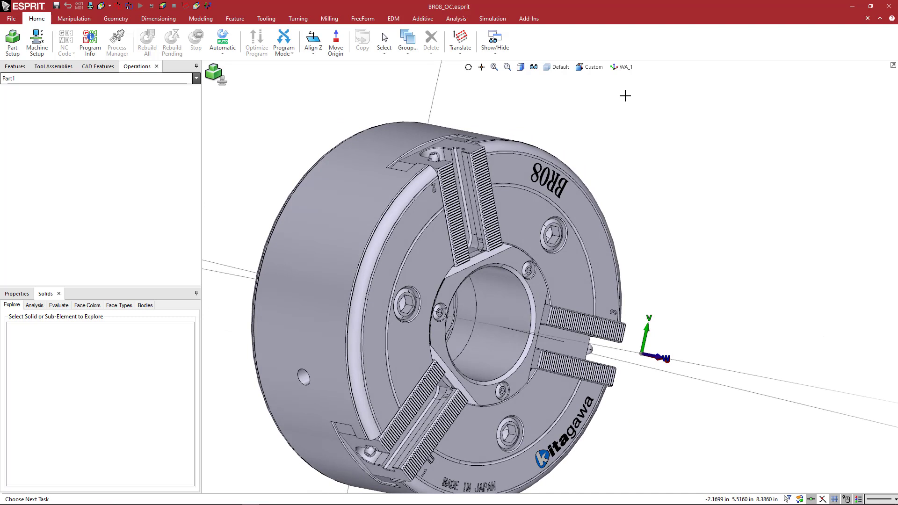
pyautogui.click(622, 67)
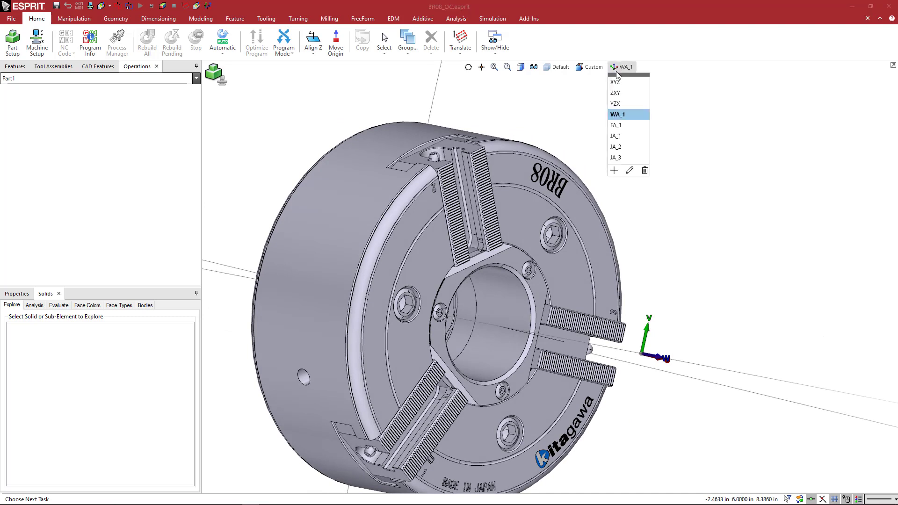
pyautogui.click(620, 137)
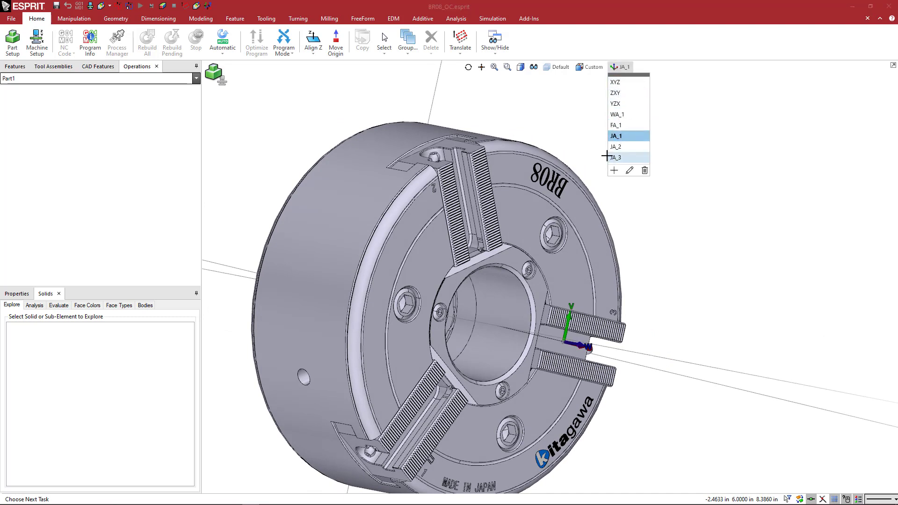
# Step: Delete the chuck body and the remaining circle at its central bore
pyautogui.scroll(2, 561, 281)
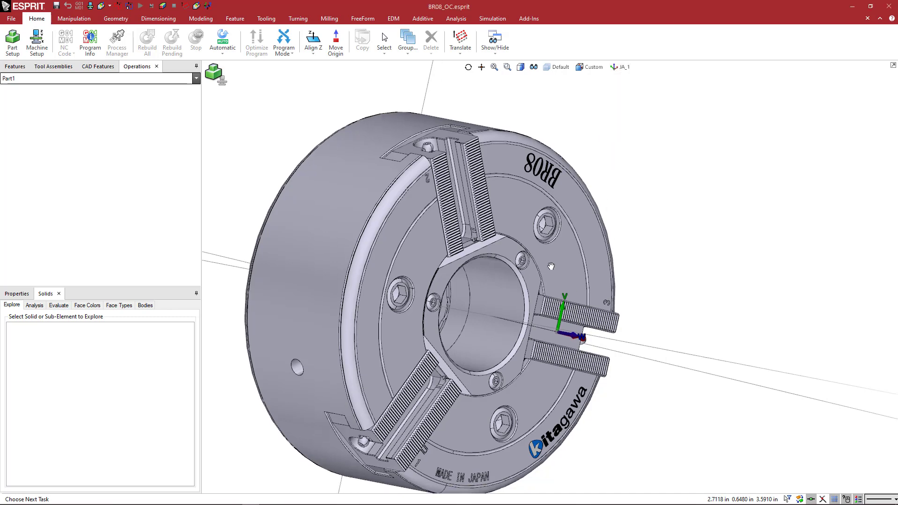
pyautogui.scroll(4, 512, 271)
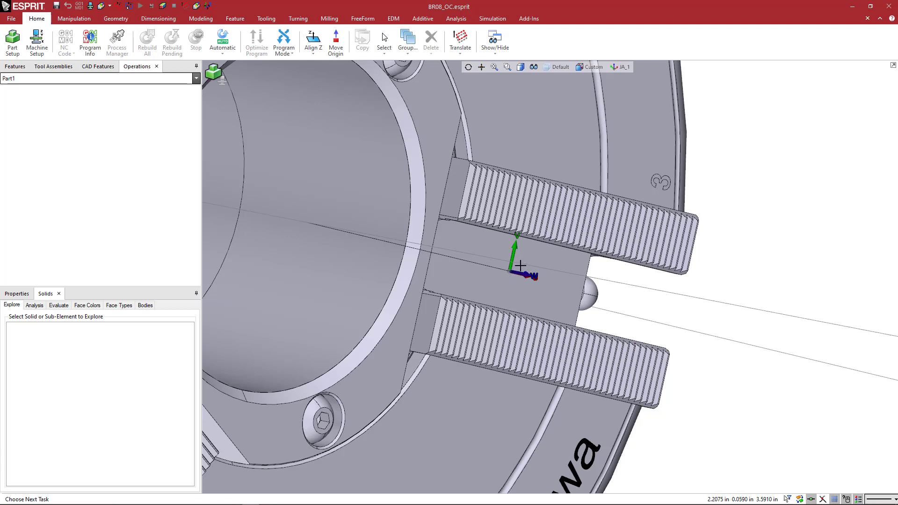
pyautogui.scroll(-6, 535, 221)
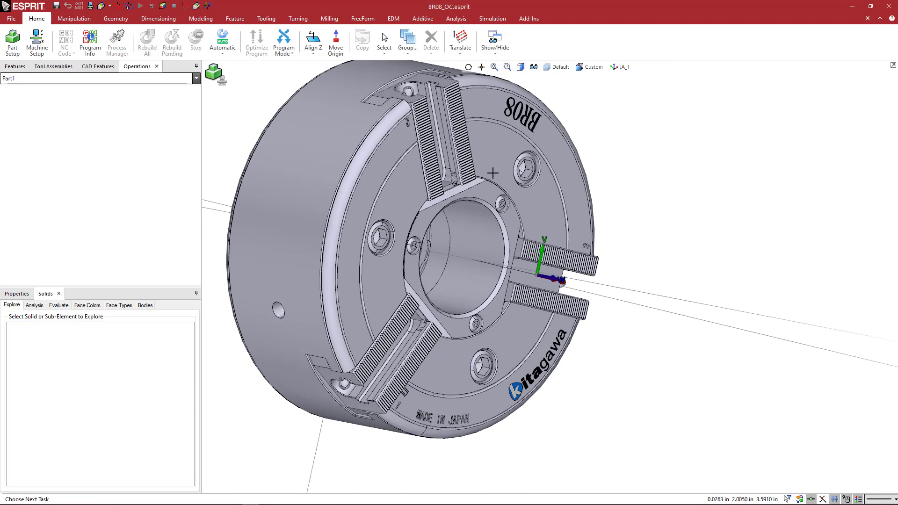
pyautogui.click(545, 209)
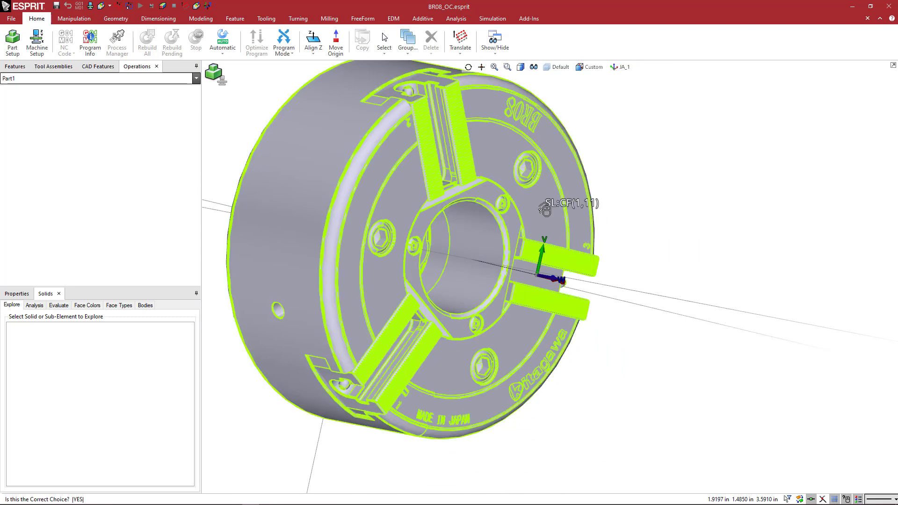
pyautogui.click(545, 209)
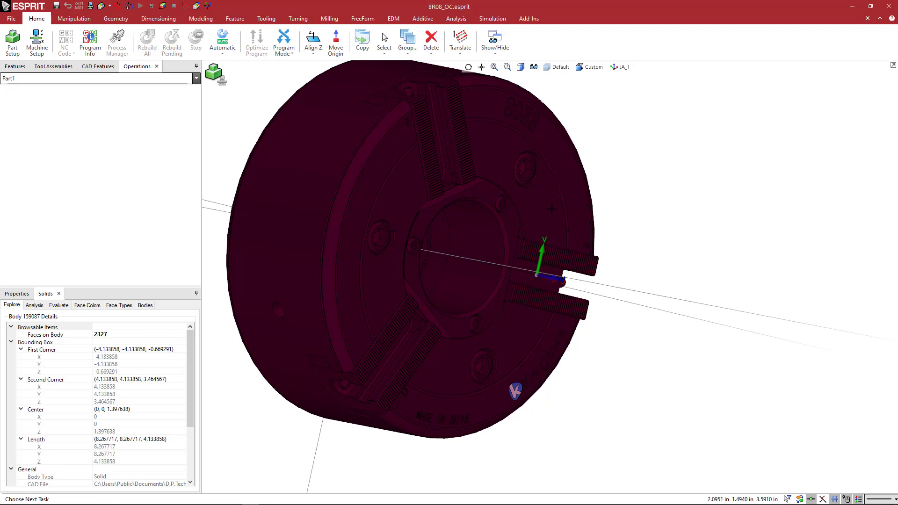
pyautogui.press('Delete')
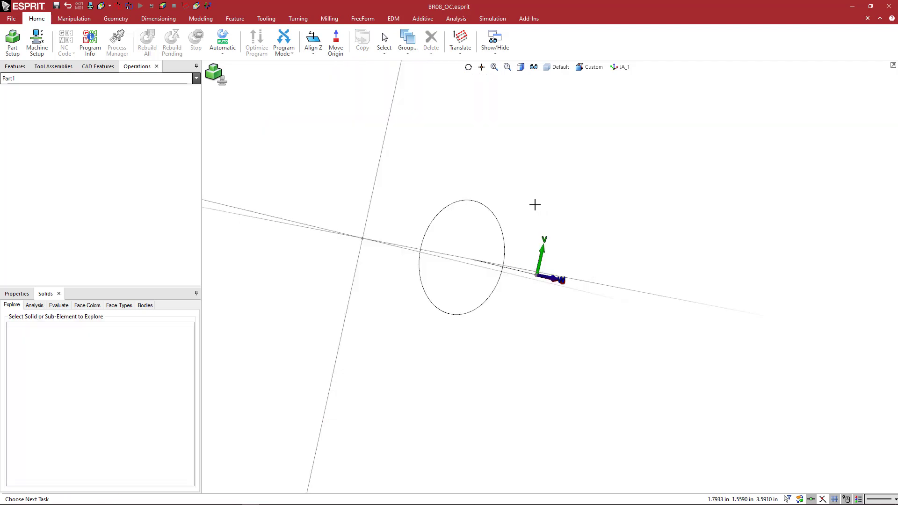
pyautogui.click(501, 206)
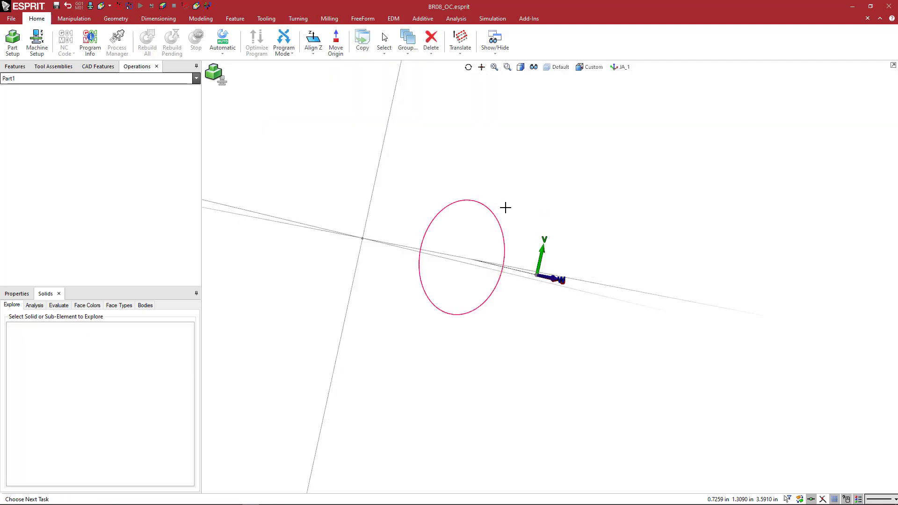
pyautogui.press('Delete')
# Step: Turn on the visibility of the jaw layer to bring up the jaw solid
pyautogui.click(546, 68)
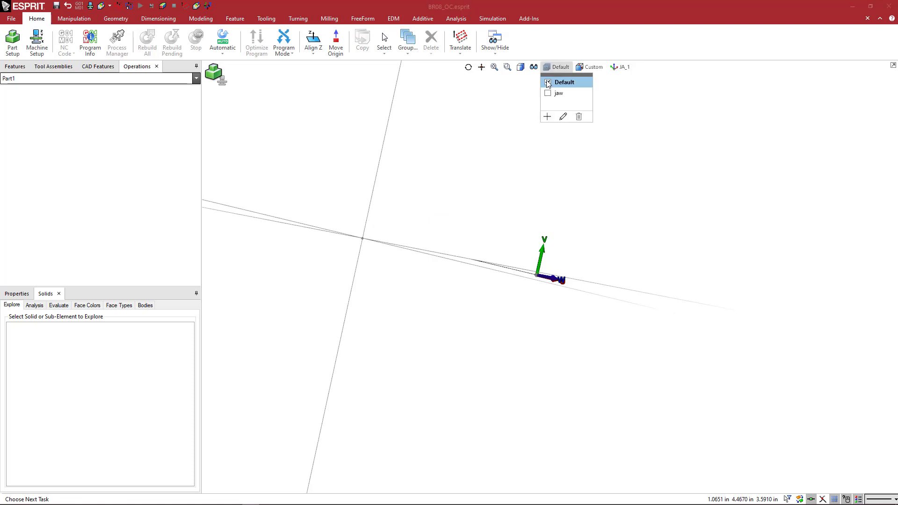
pyautogui.click(551, 92)
pyautogui.moveTo(509, 180); pyautogui.dragTo(514, 206, button='middle')
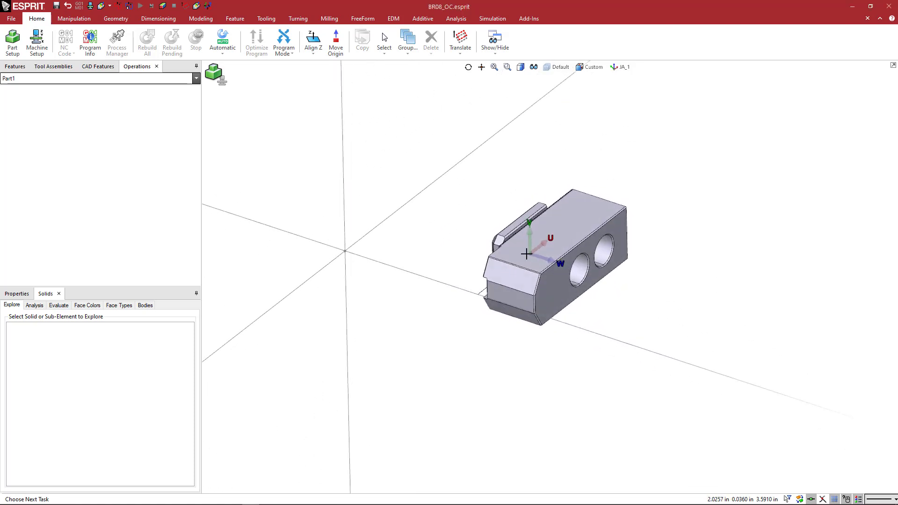
pyautogui.scroll(5, 532, 253)
pyautogui.scroll(-2, 524, 257)
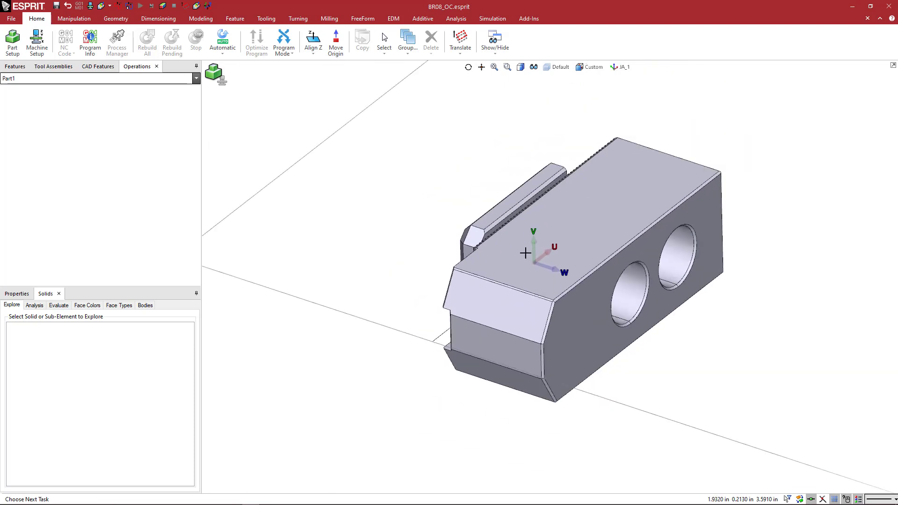
pyautogui.scroll(-2, 532, 264)
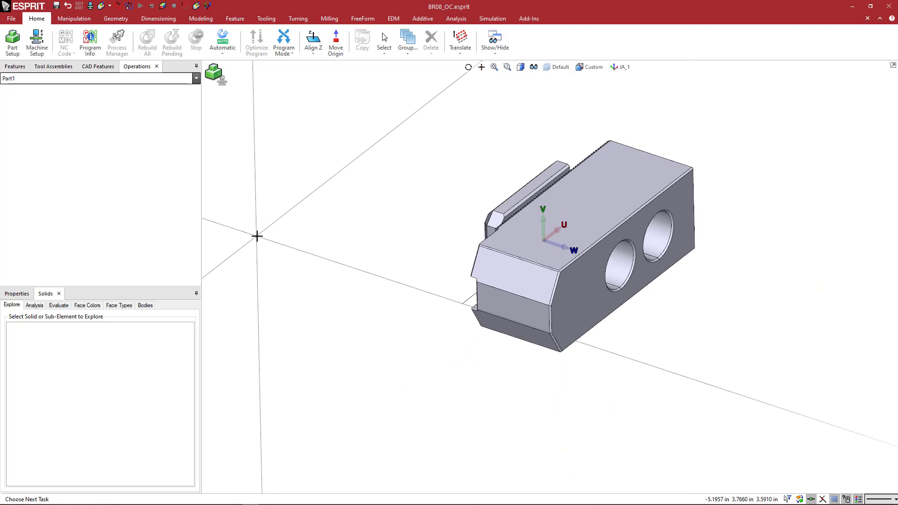
pyautogui.moveTo(506, 239); pyautogui.dragTo(460, 241, button='middle')
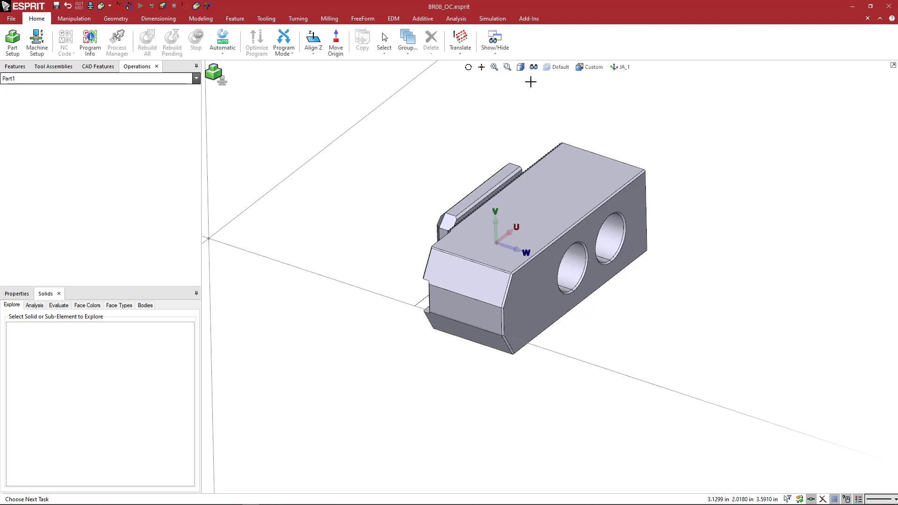
# Step: Show the jaw as wireframe and move the global origin to the origin point of the JA_1 work plane
pyautogui.click(520, 67)
pyautogui.click(520, 78)
pyautogui.moveTo(483, 188); pyautogui.dragTo(484, 178, button='middle')
pyautogui.scroll(3, 494, 240)
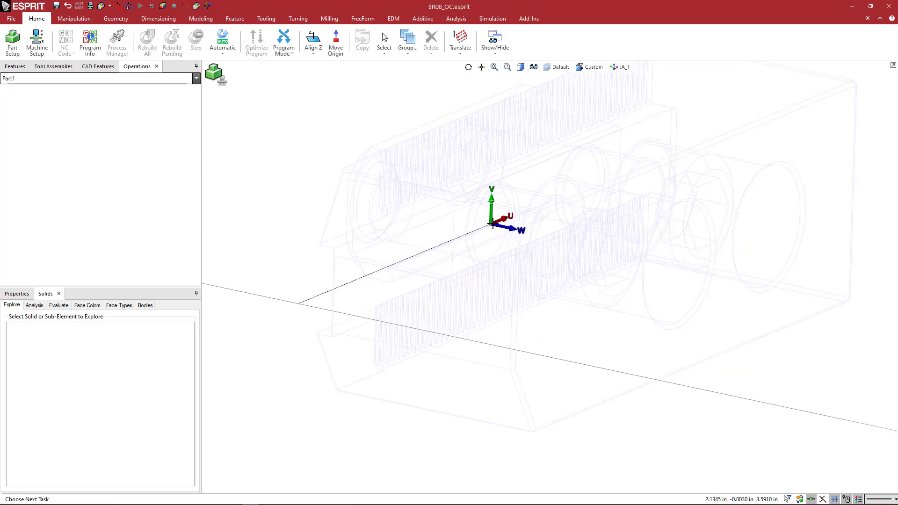
pyautogui.scroll(3, 492, 227)
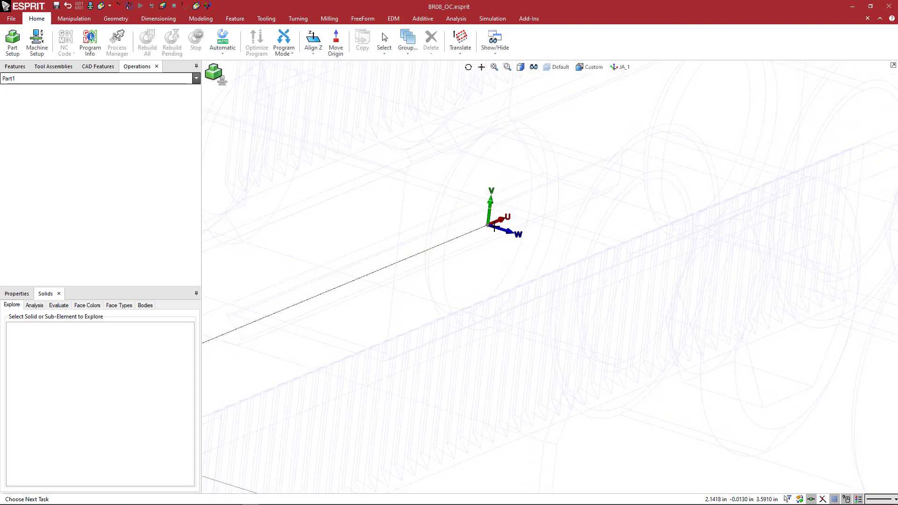
pyautogui.moveTo(488, 226); pyautogui.dragTo(431, 131, button='middle')
pyautogui.click(337, 46)
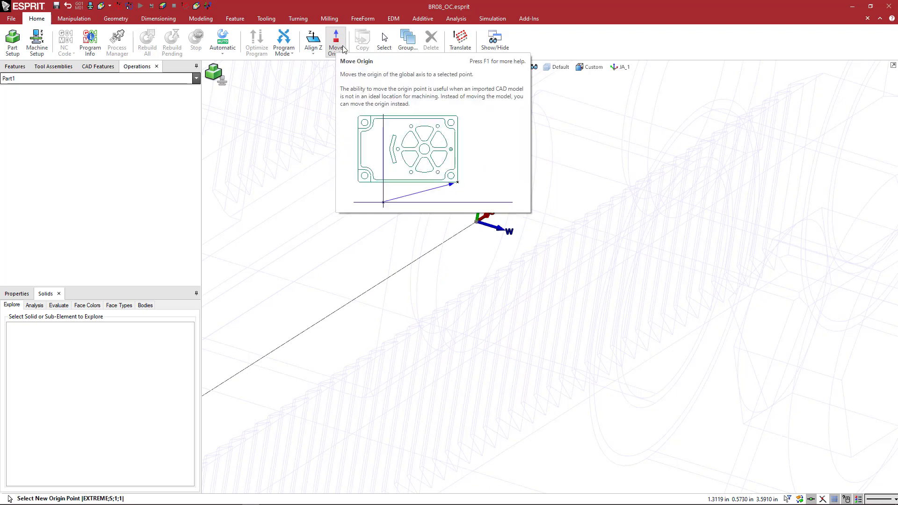
pyautogui.click(476, 221)
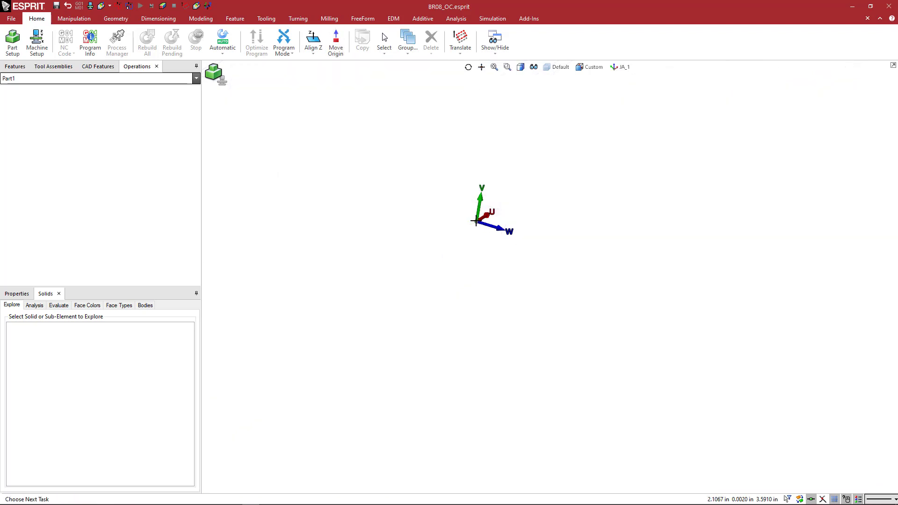
pyautogui.moveTo(380, 251); pyautogui.dragTo(380, 259, button='middle')
pyautogui.click(353, 169)
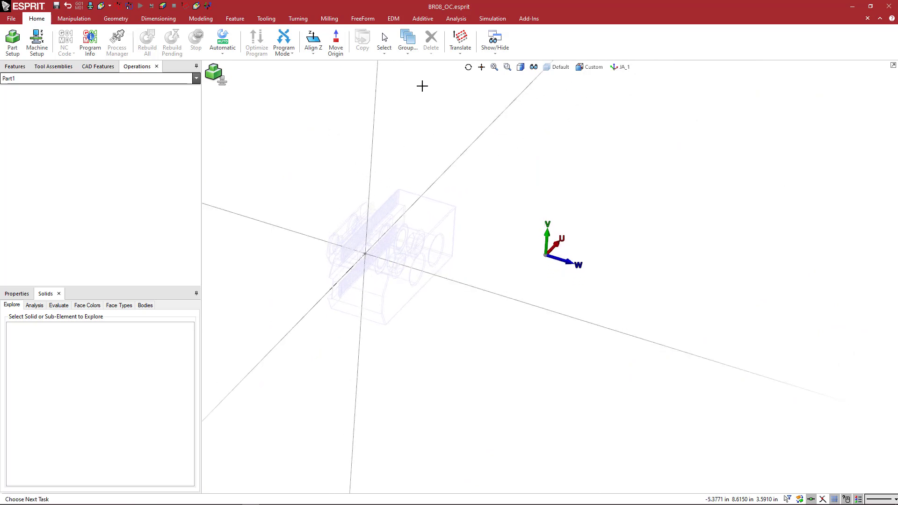
# Step: Delete the work planes WA_1, FA_1, JA_1, JA_2 and JA_3, keeping only the standard XYZ, ZXY and YZX planes
pyautogui.click(621, 67)
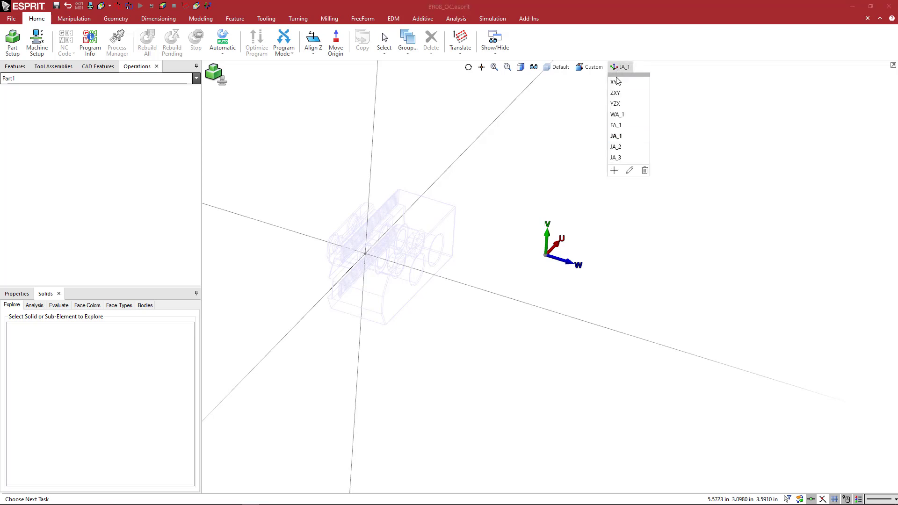
pyautogui.click(617, 115)
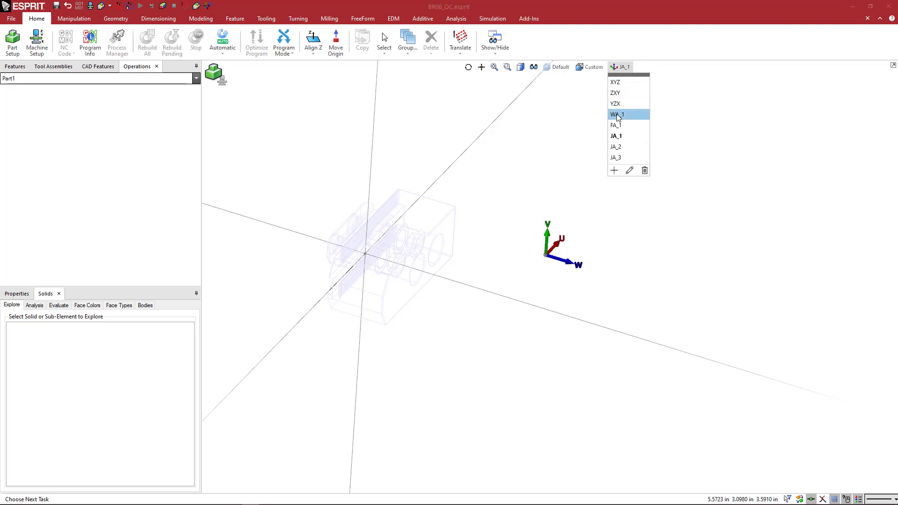
pyautogui.press('Delete')
pyautogui.press('Delete')
pyautogui.press('Delete')
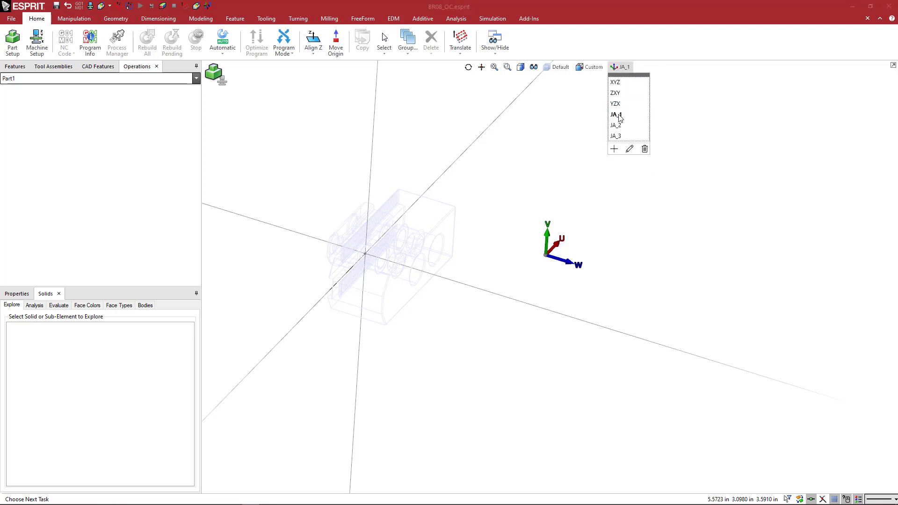
pyautogui.click(620, 116)
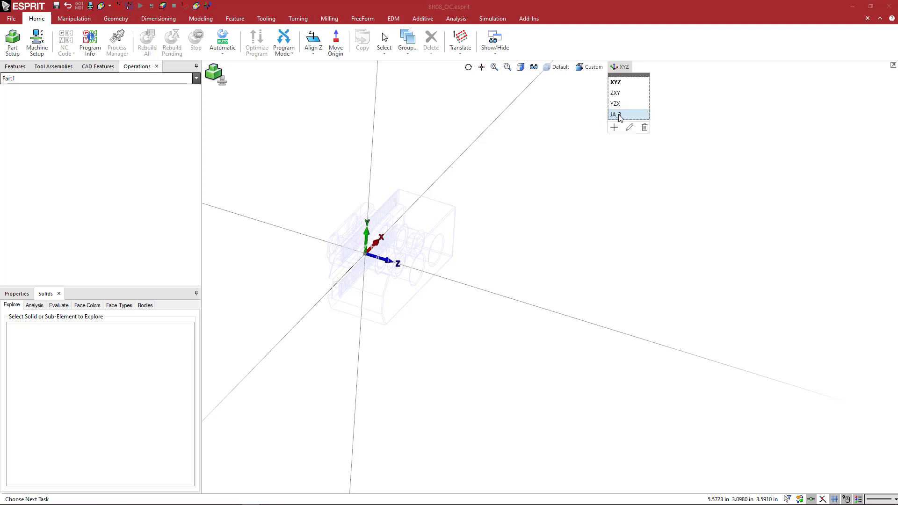
pyautogui.press('Delete')
pyautogui.press('Delete')
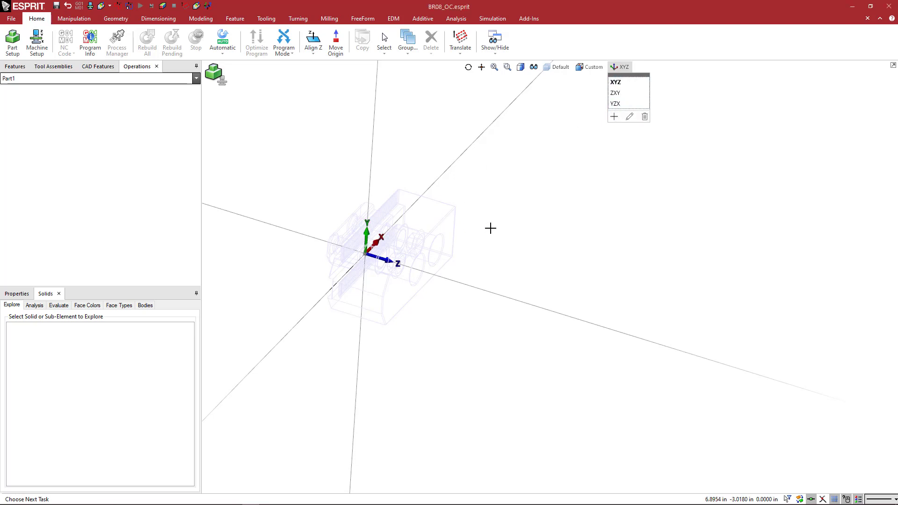
pyautogui.moveTo(489, 227); pyautogui.dragTo(482, 224, button='middle')
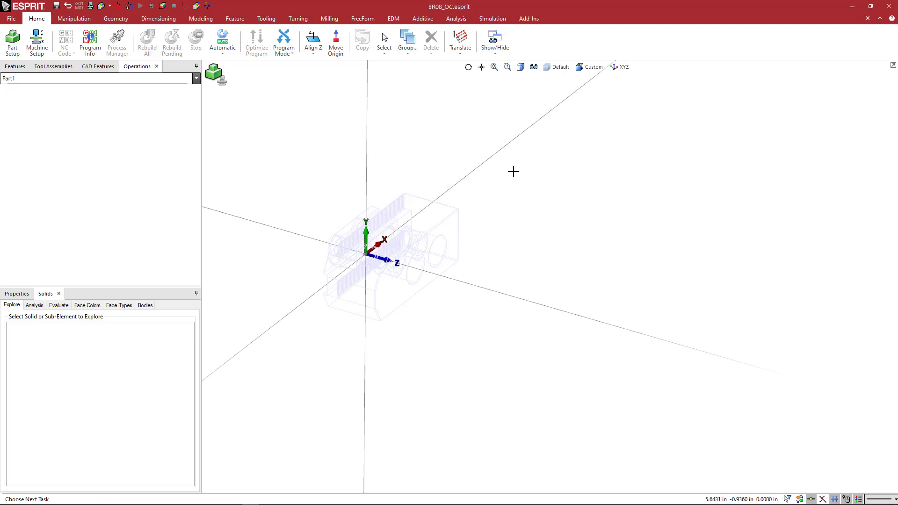
pyautogui.click(622, 67)
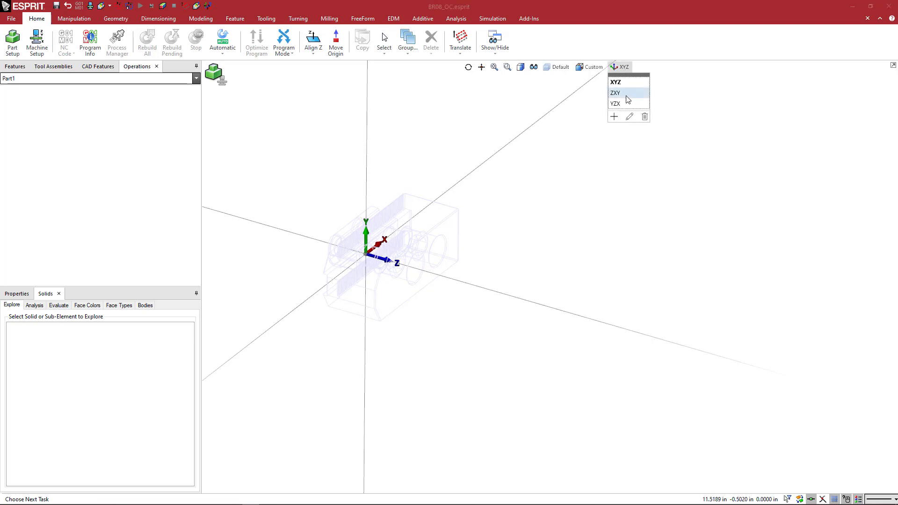
pyautogui.click(467, 161)
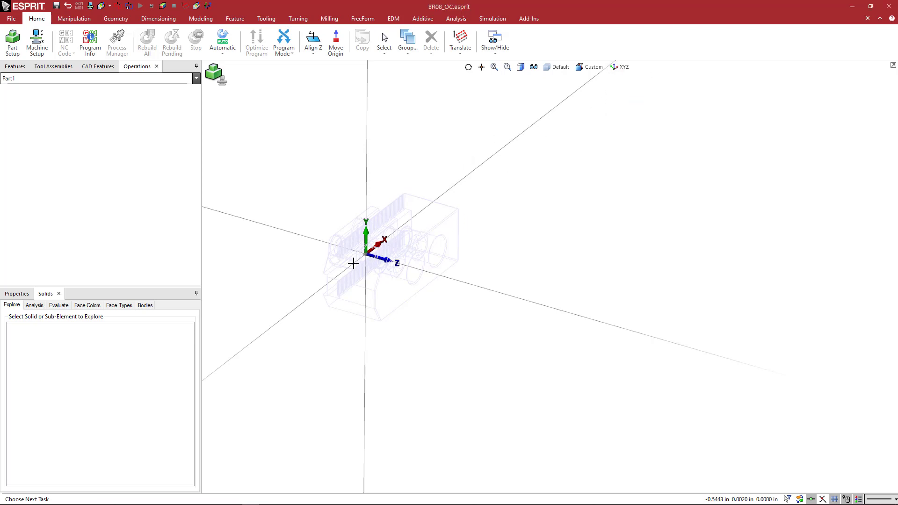
# Step: Return the jaw to shaded display and check its orientation and new origin from several angles
pyautogui.click(520, 67)
pyautogui.click(522, 101)
pyautogui.moveTo(467, 165); pyautogui.dragTo(400, 250, button='middle')
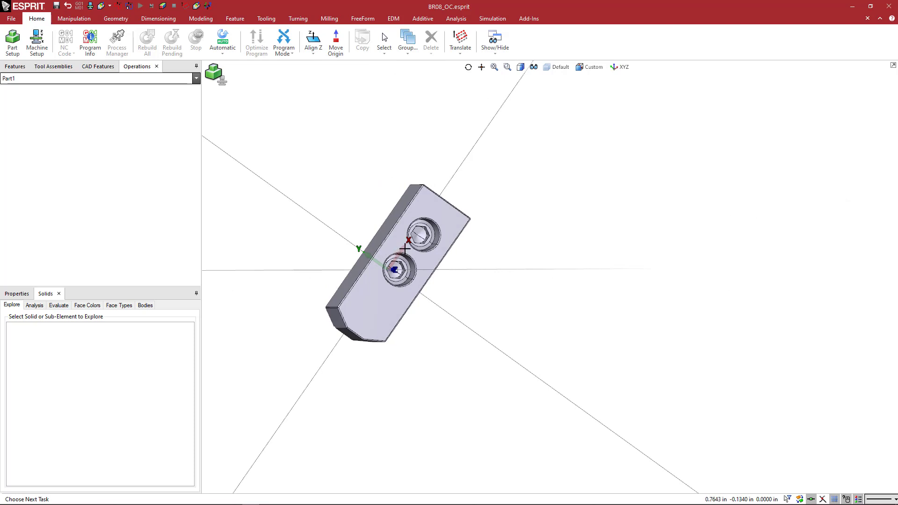
pyautogui.moveTo(474, 234)
pyautogui.mouseDown(button='middle')
pyautogui.moveTo(517, 224)
pyautogui.moveTo(487, 220)
pyautogui.moveTo(500, 235)
pyautogui.moveTo(491, 238)
pyautogui.mouseUp(button='middle')
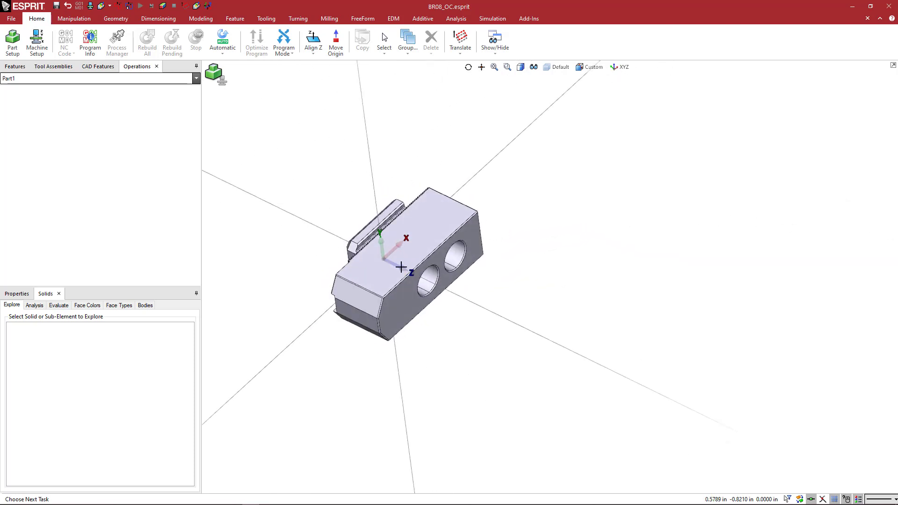
pyautogui.moveTo(543, 230); pyautogui.dragTo(569, 220, button='middle')
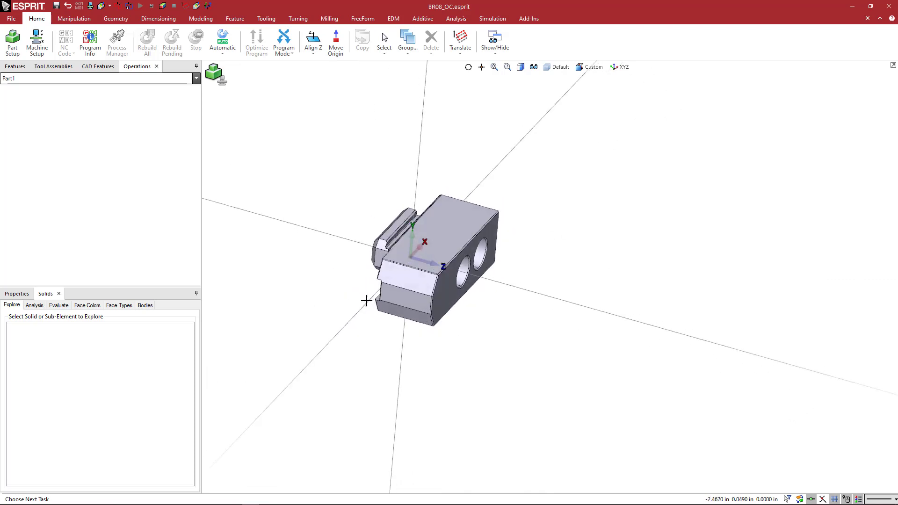
pyautogui.click(373, 295)
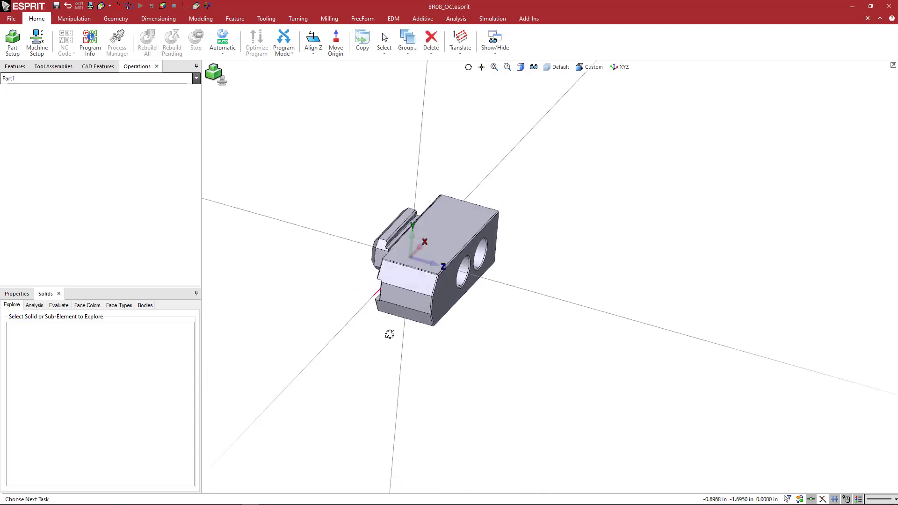
pyautogui.moveTo(389, 335); pyautogui.dragTo(352, 297, button='middle')
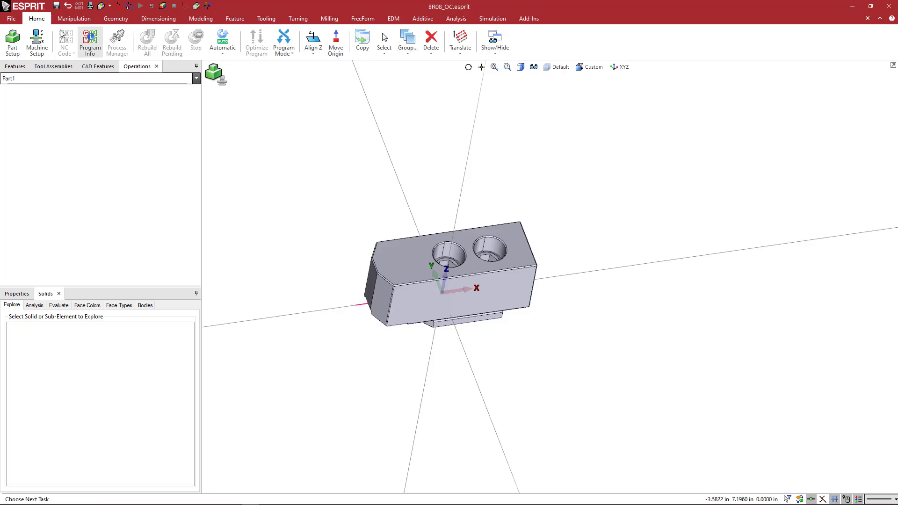
# Step: Save the jaw model as BR08_OC_Jaw.esprit in the BR Series folder, replacing the existing file
pyautogui.click(11, 18)
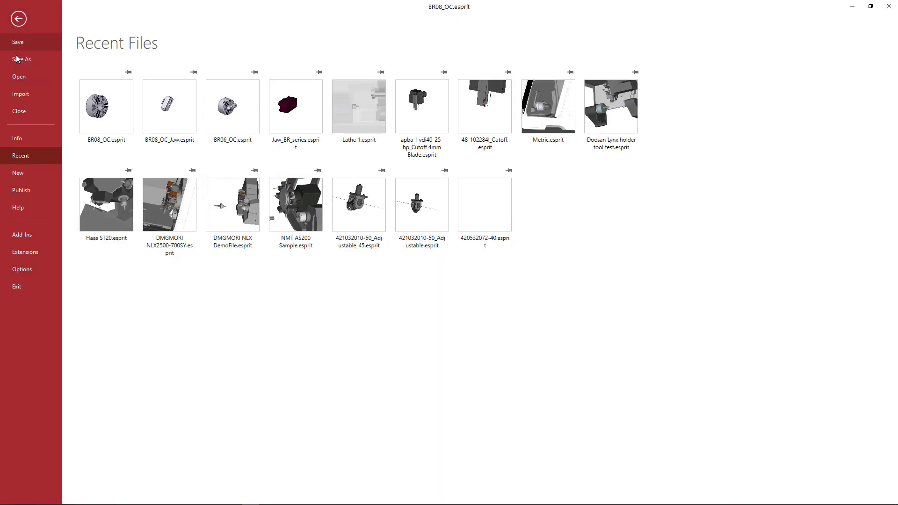
pyautogui.click(19, 59)
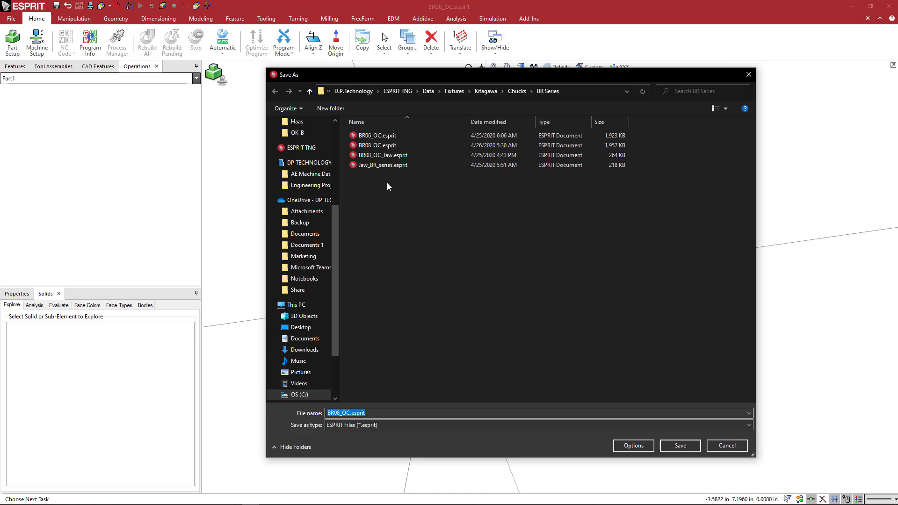
pyautogui.click(383, 155)
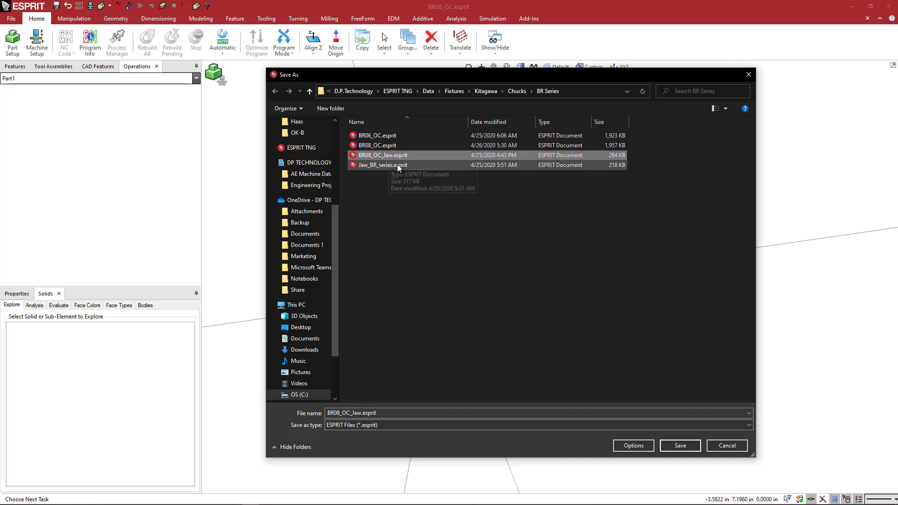
pyautogui.click(679, 445)
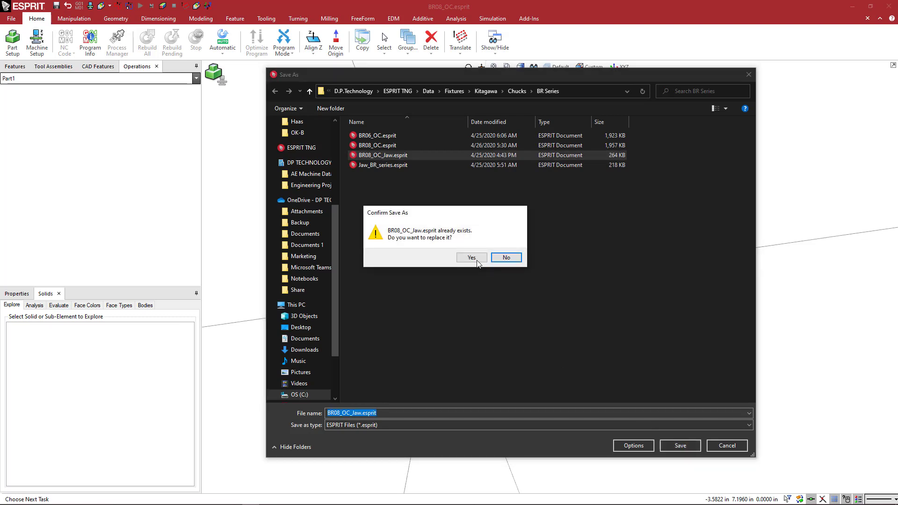
pyautogui.click(471, 257)
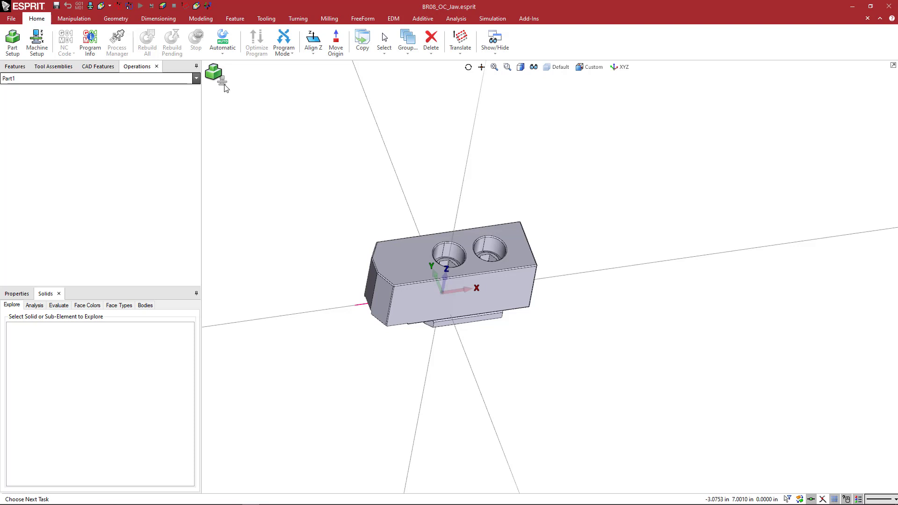
# Step: Draw two concentric circles centred on the free end of the line at the jaw's pointed tip, the inner one with 0.5 in radius
pyautogui.click(116, 19)
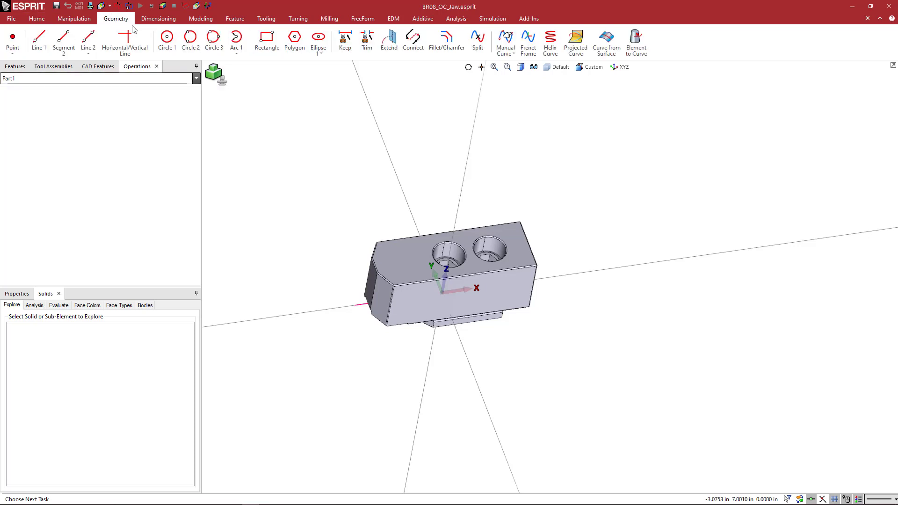
pyautogui.click(167, 42)
pyautogui.click(355, 304)
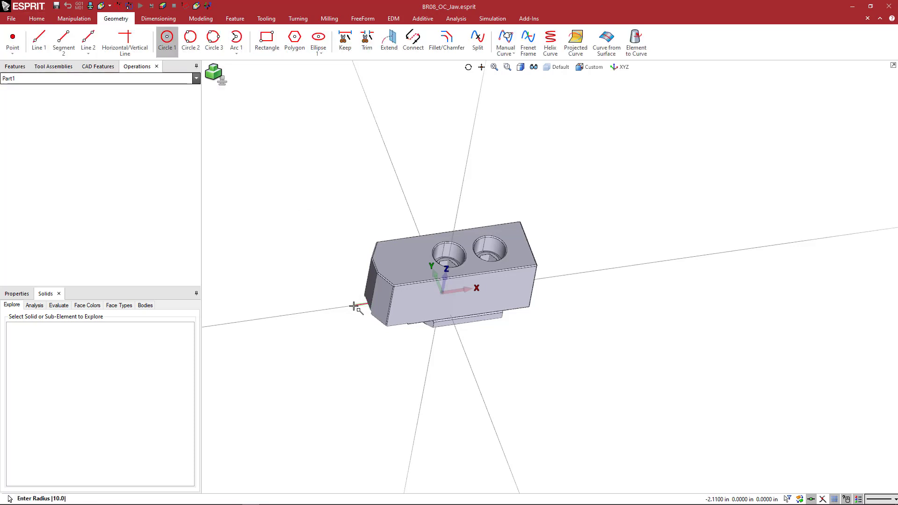
pyautogui.write('.5')
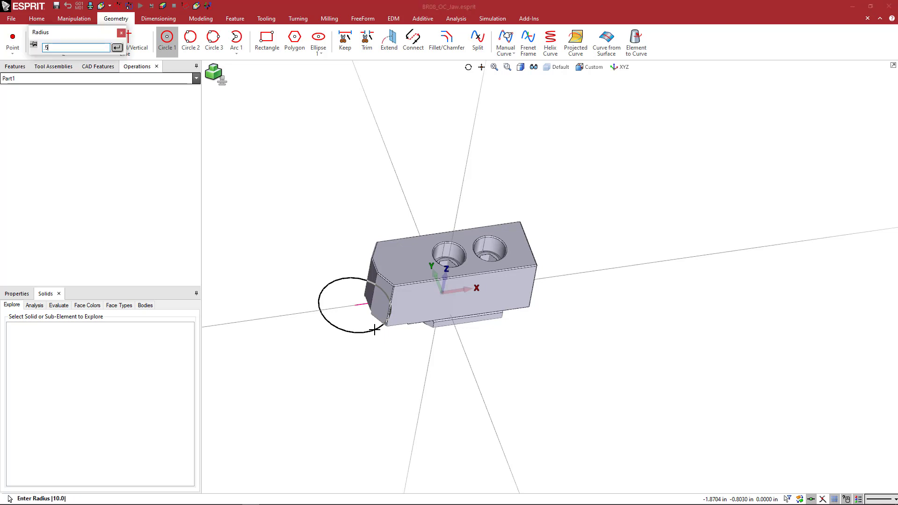
pyautogui.press('Return')
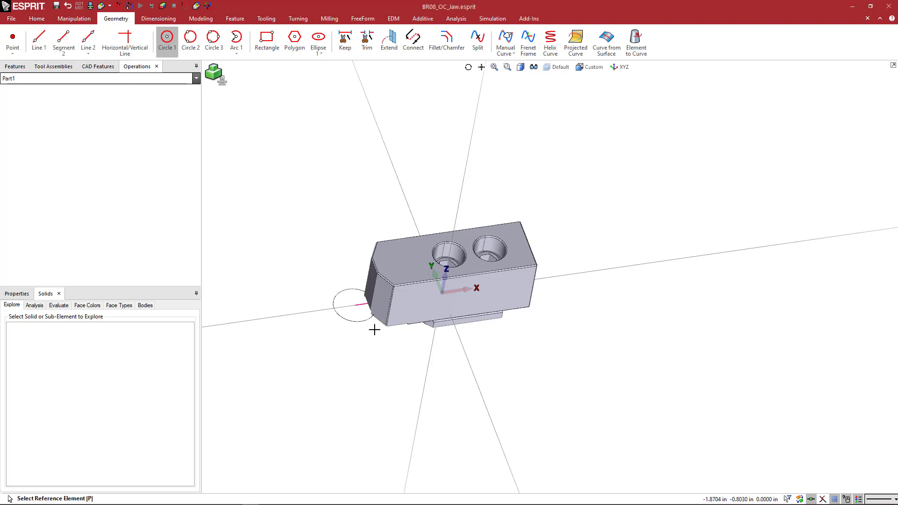
pyautogui.click(355, 306)
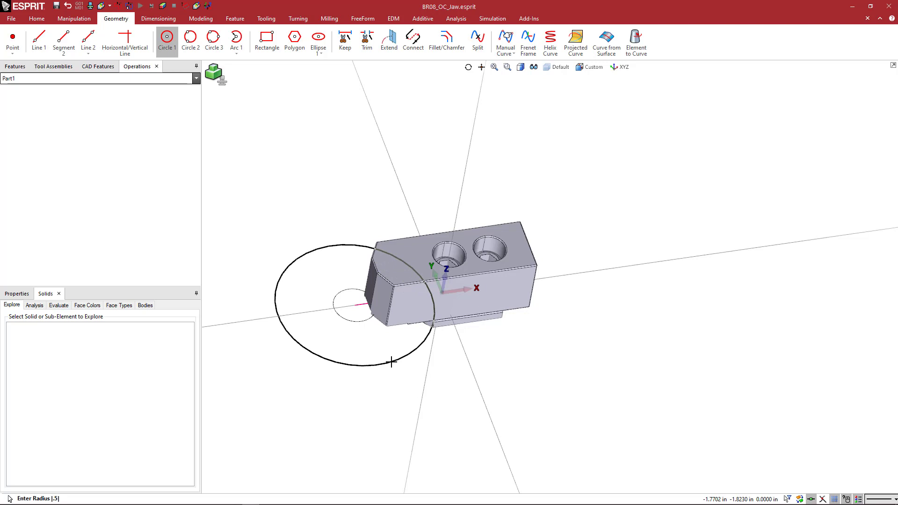
pyautogui.click(392, 361)
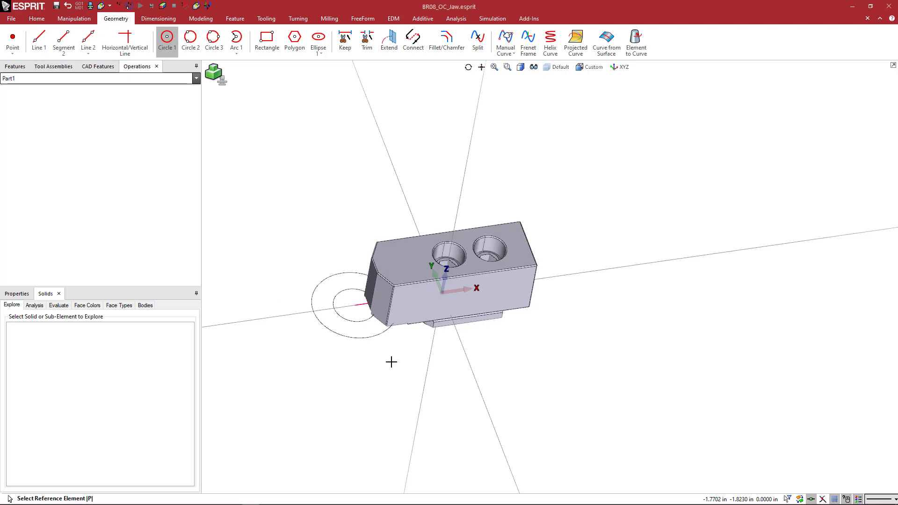
pyautogui.moveTo(347, 277); pyautogui.dragTo(403, 249, button='middle')
pyautogui.press('Escape')
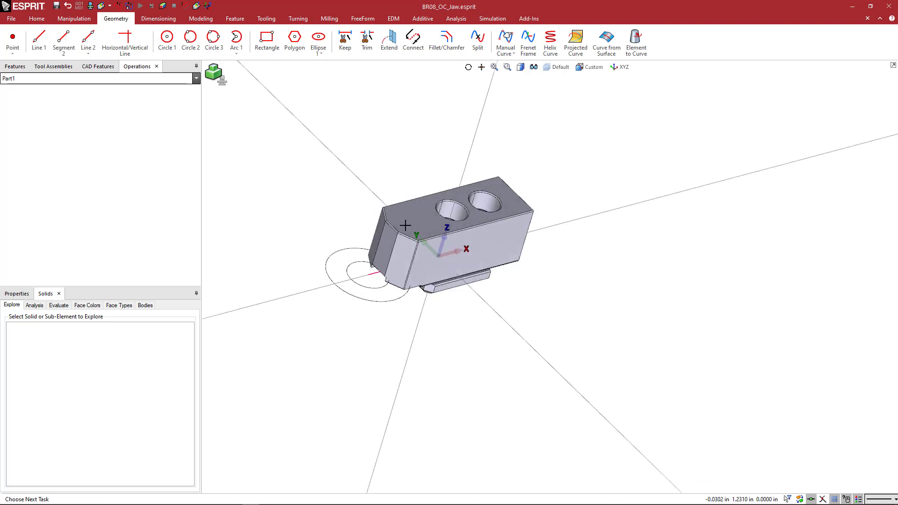
pyautogui.moveTo(405, 227); pyautogui.dragTo(399, 234, button='middle')
pyautogui.moveTo(355, 207); pyautogui.dragTo(373, 218, button='middle')
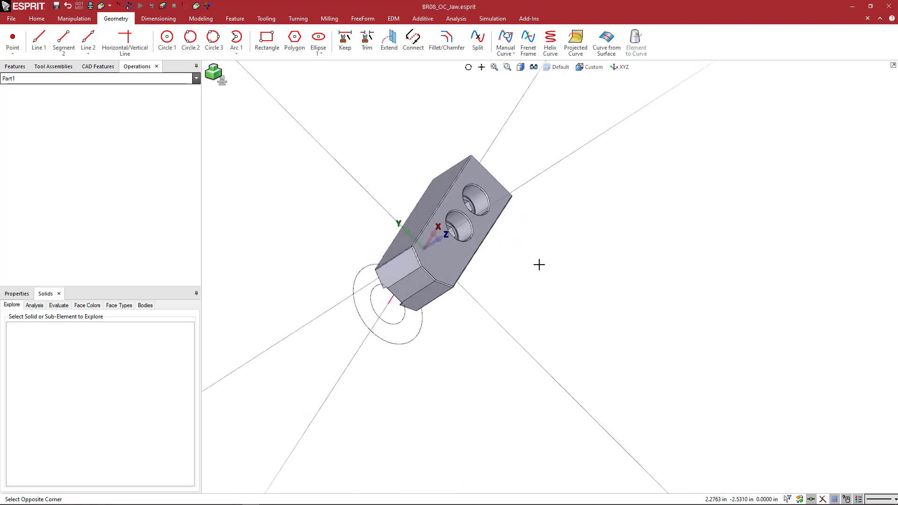
pyautogui.moveTo(557, 271); pyautogui.dragTo(577, 278, button='middle')
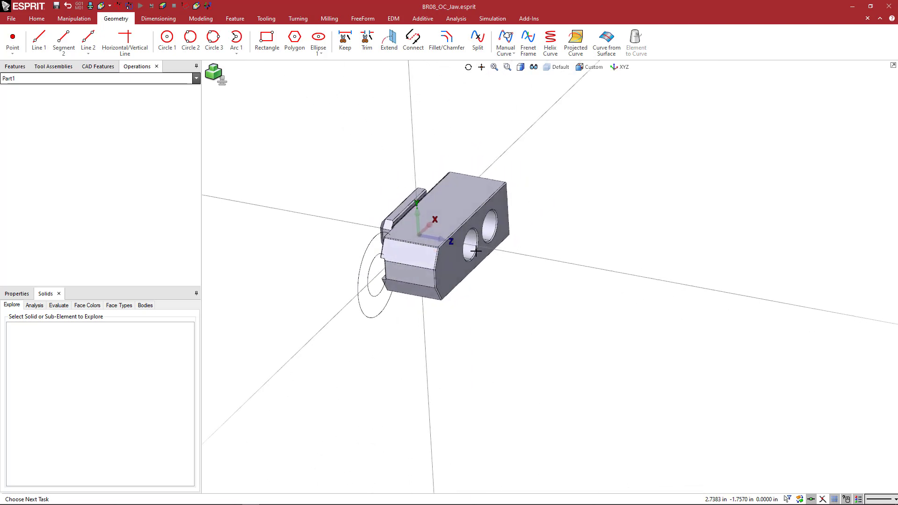
pyautogui.moveTo(493, 274)
pyautogui.mouseDown(button='middle')
pyautogui.moveTo(477, 275)
pyautogui.moveTo(481, 283)
pyautogui.mouseUp(button='middle')
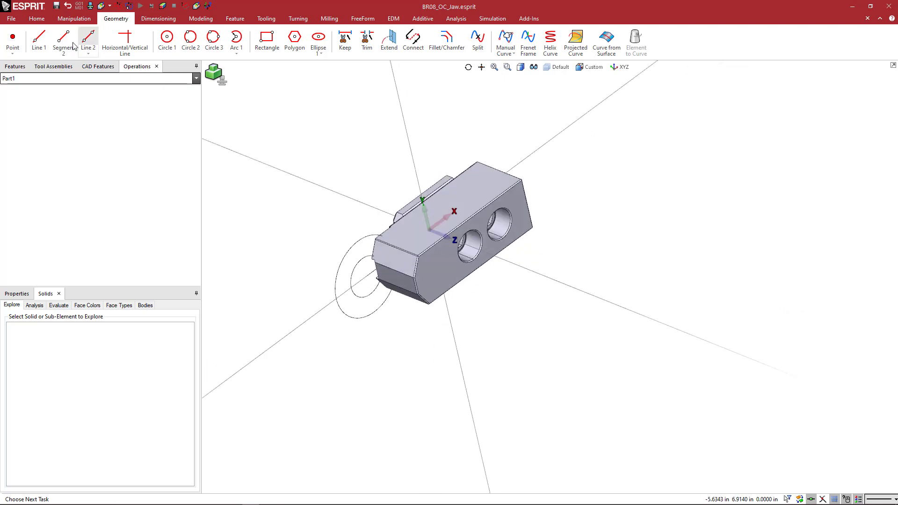
# Step: Save the jaw as jaw file BR08_OC_Jaw.gdml in the BR Series folder, replacing the existing file
pyautogui.click(14, 21)
pyautogui.click(18, 59)
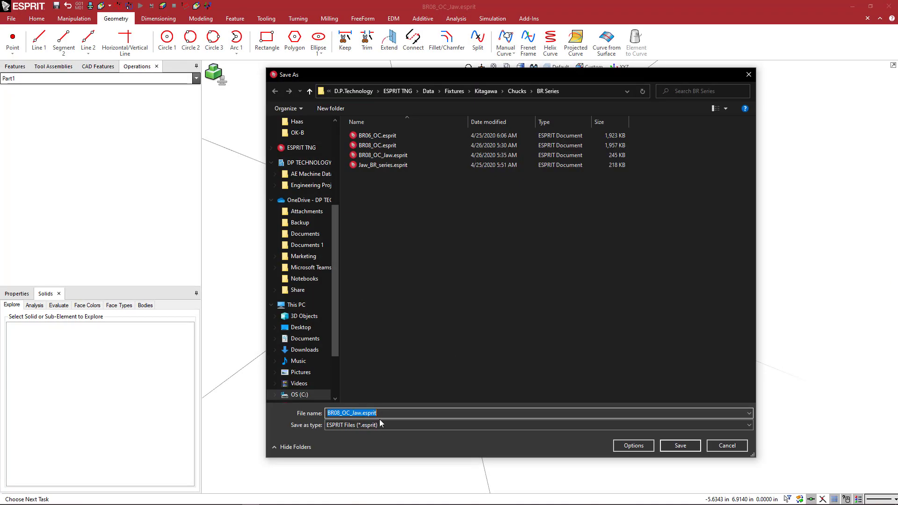
pyautogui.click(381, 425)
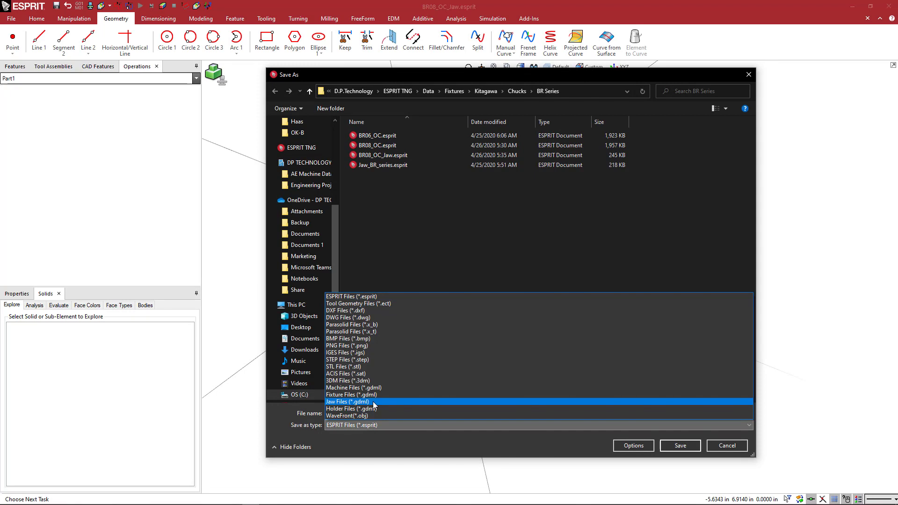
pyautogui.click(374, 403)
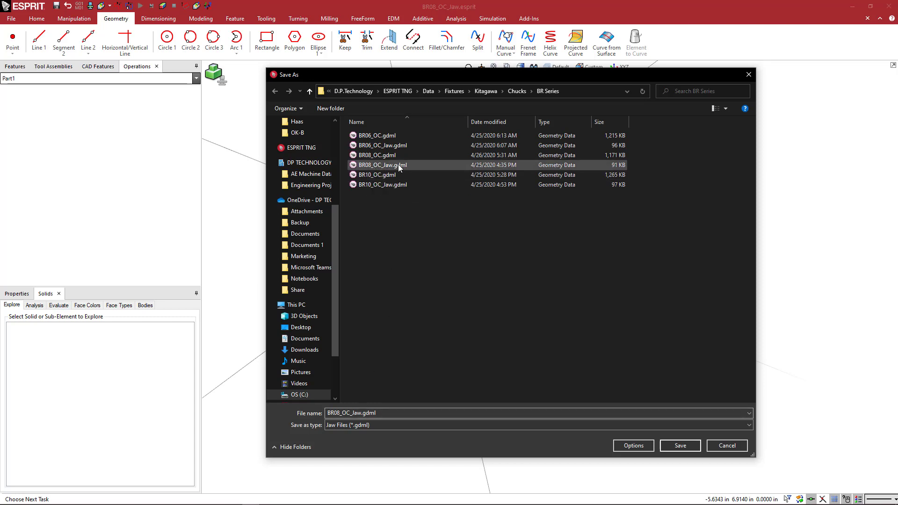
pyautogui.click(679, 446)
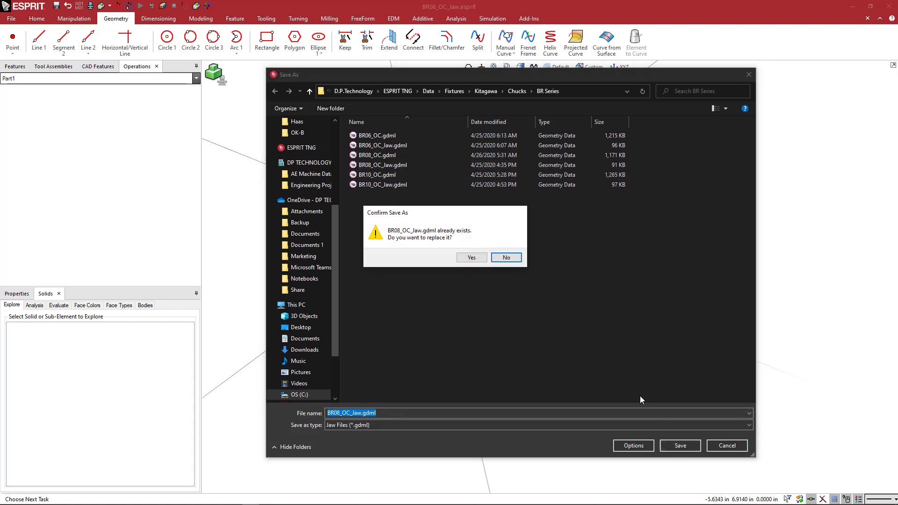
pyautogui.click(475, 256)
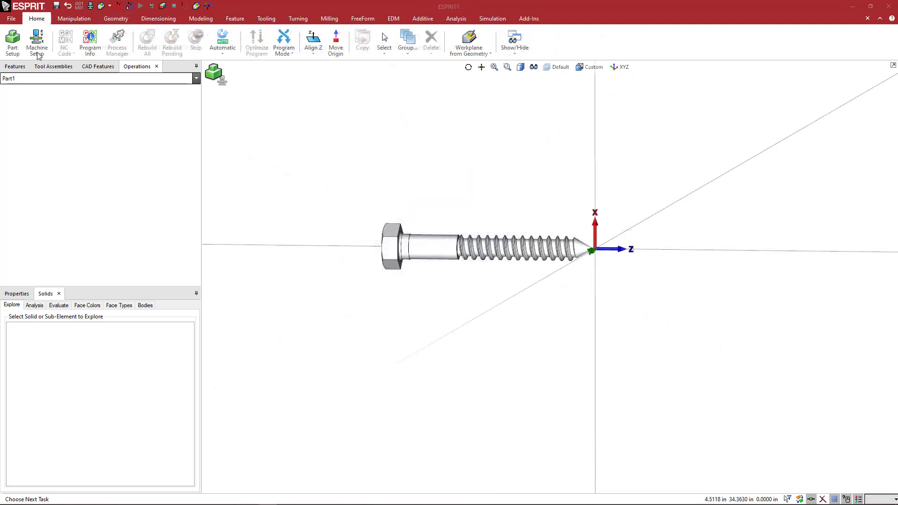
# Step: Check the bolt's bar stock definition in the part setup, including its outside diameter, keeping the settings
pyautogui.click(14, 42)
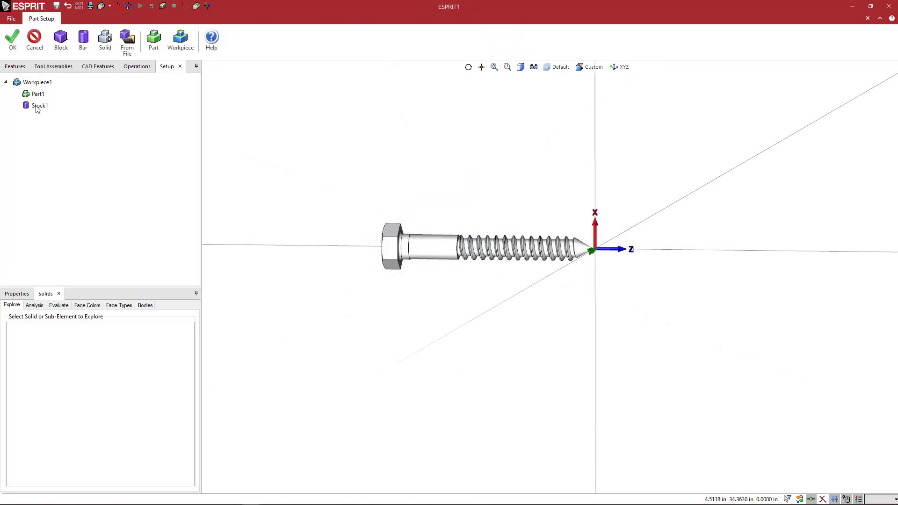
pyautogui.click(37, 107)
pyautogui.doubleClick(45, 107)
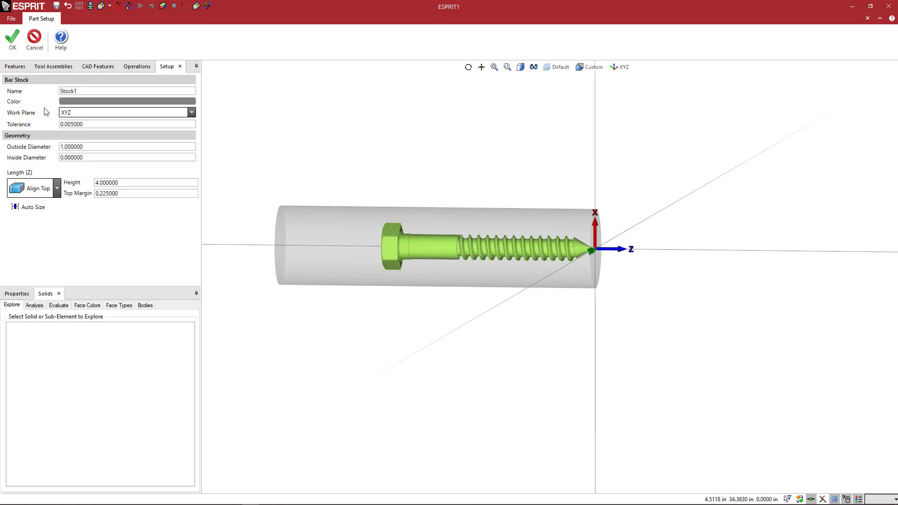
pyautogui.doubleClick(83, 145)
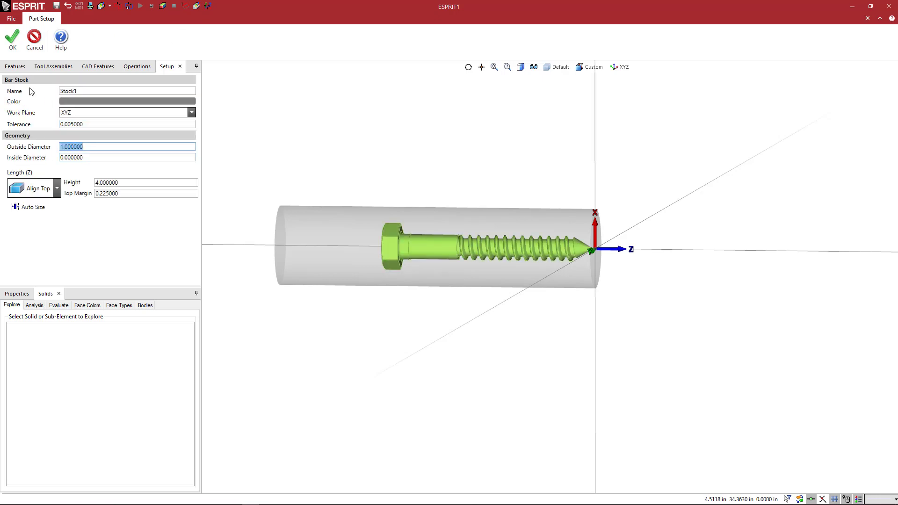
pyautogui.click(13, 42)
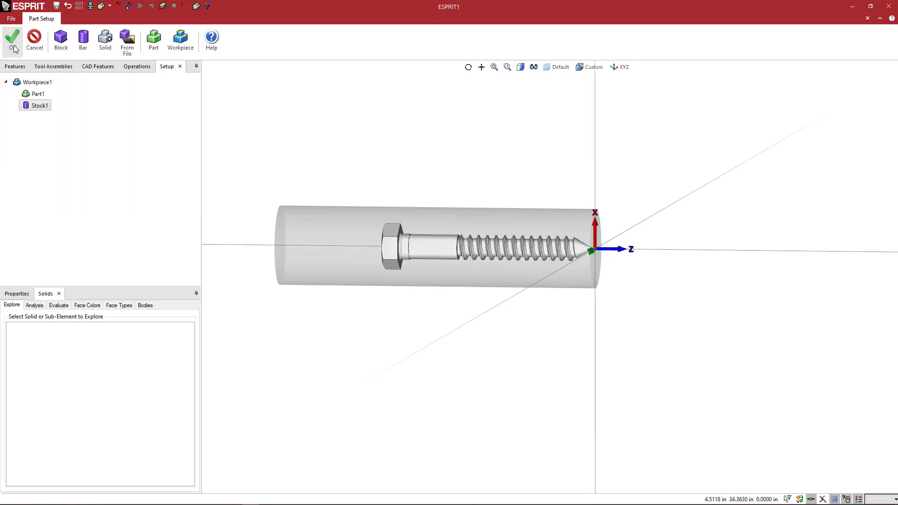
pyautogui.click(14, 45)
# Step: Load the HAAS_ST_20_VDI_turret machine definition from the Haas folder into the machine setup
pyautogui.click(36, 41)
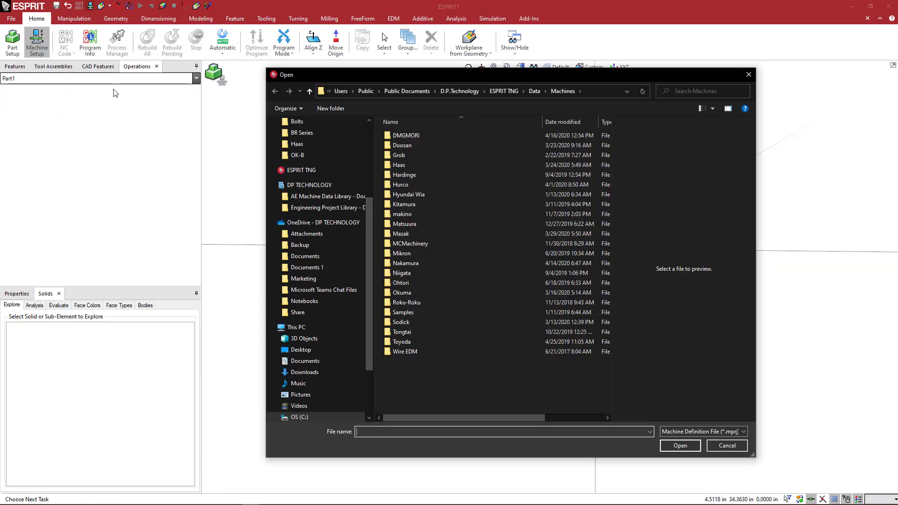
pyautogui.doubleClick(399, 165)
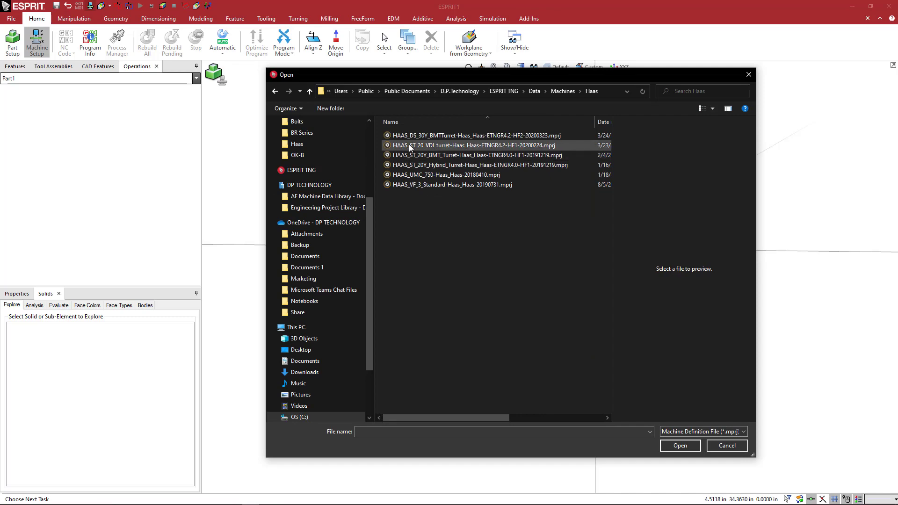
pyautogui.doubleClick(410, 145)
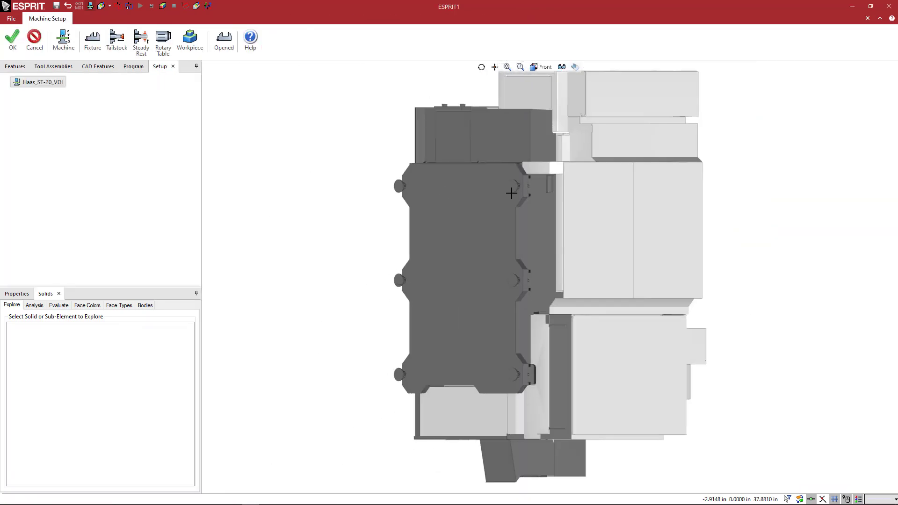
# Step: Mount the Kitagawa chuck BR08_OC.gdml from the BR Series folder as a fixture on the machine's main spindle at FA1
pyautogui.moveTo(510, 181); pyautogui.dragTo(496, 346, button='middle')
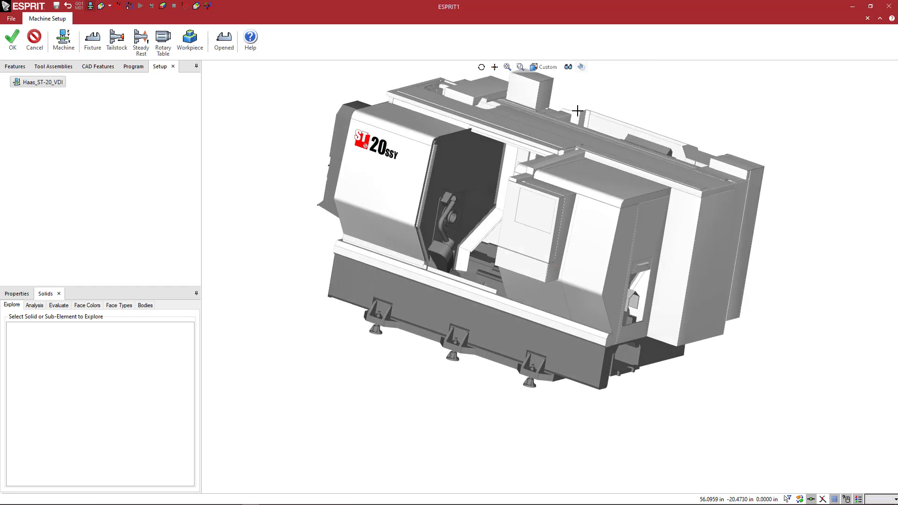
pyautogui.scroll(6, 419, 270)
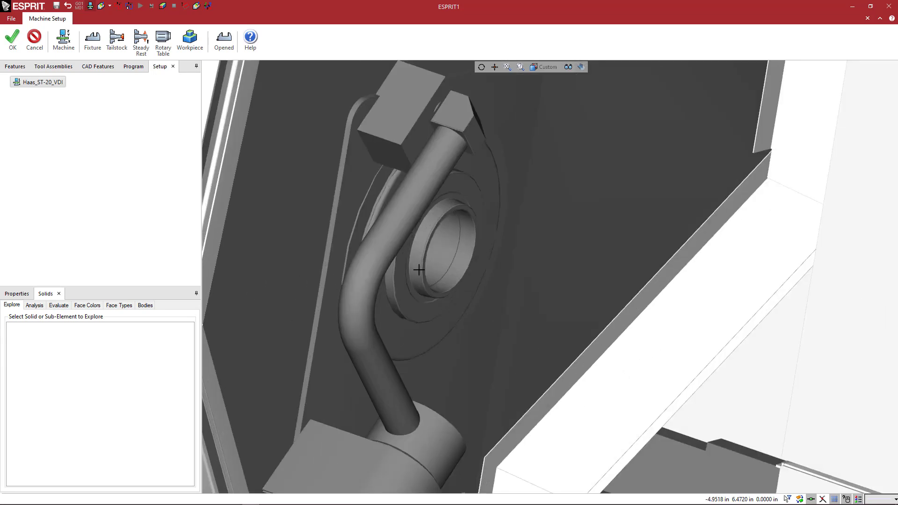
pyautogui.scroll(2, 419, 269)
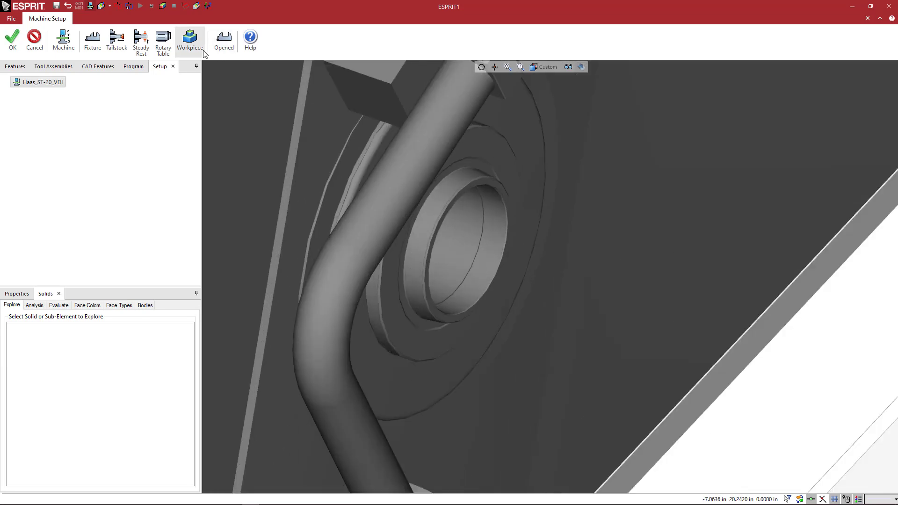
pyautogui.click(94, 49)
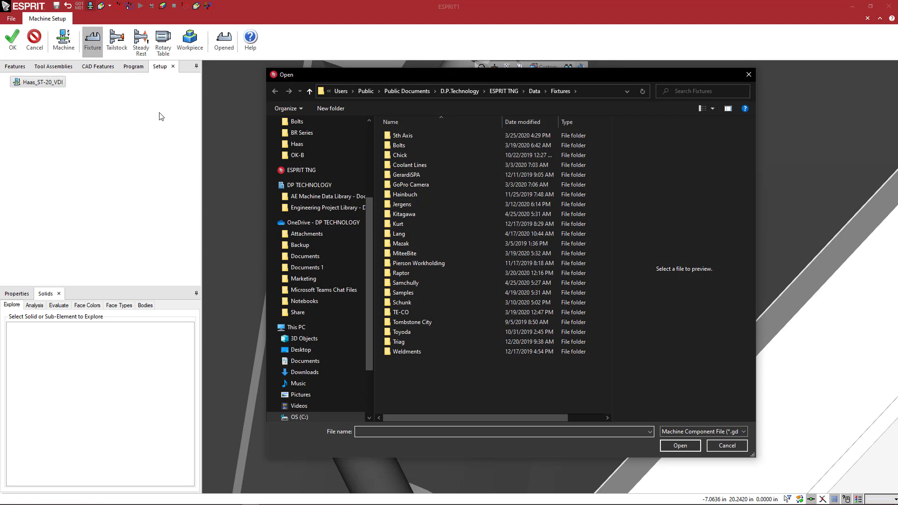
pyautogui.doubleClick(409, 216)
pyautogui.doubleClick(407, 131)
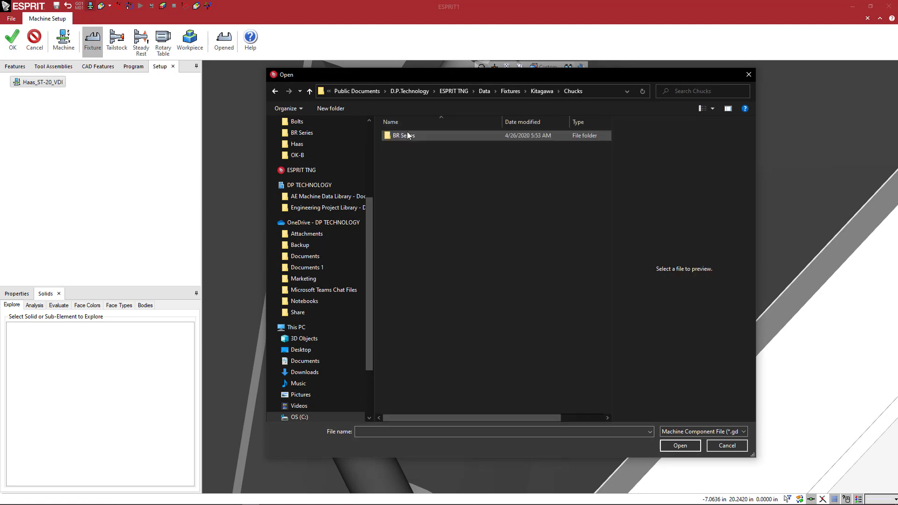
pyautogui.doubleClick(405, 136)
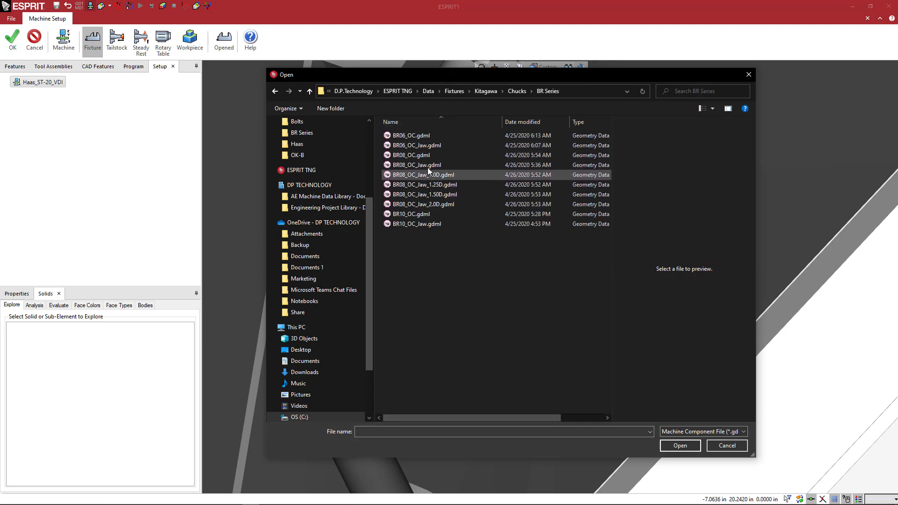
pyautogui.click(420, 155)
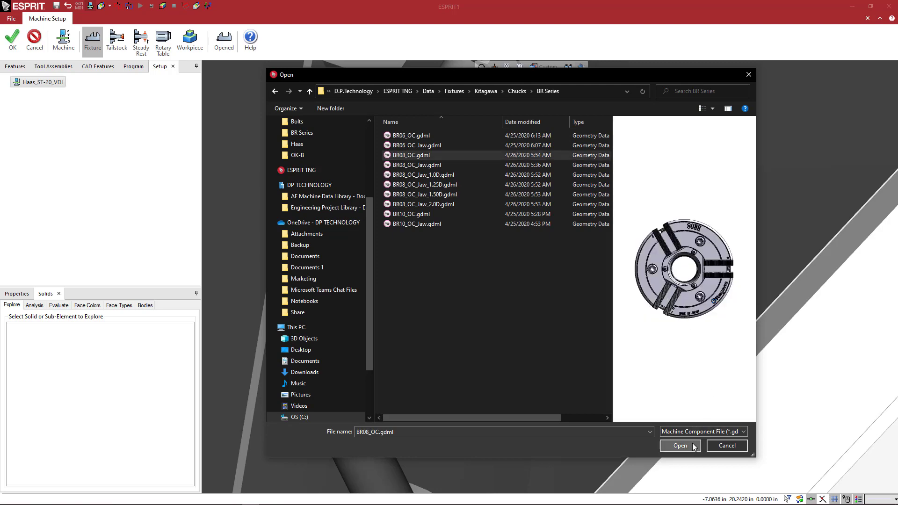
pyautogui.click(694, 446)
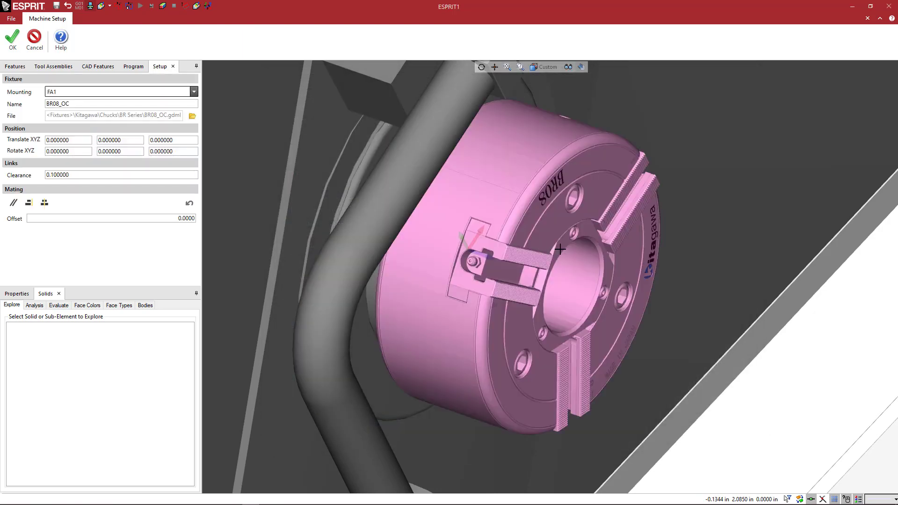
pyautogui.moveTo(560, 249); pyautogui.dragTo(511, 251, button='middle')
pyautogui.scroll(2, 486, 245)
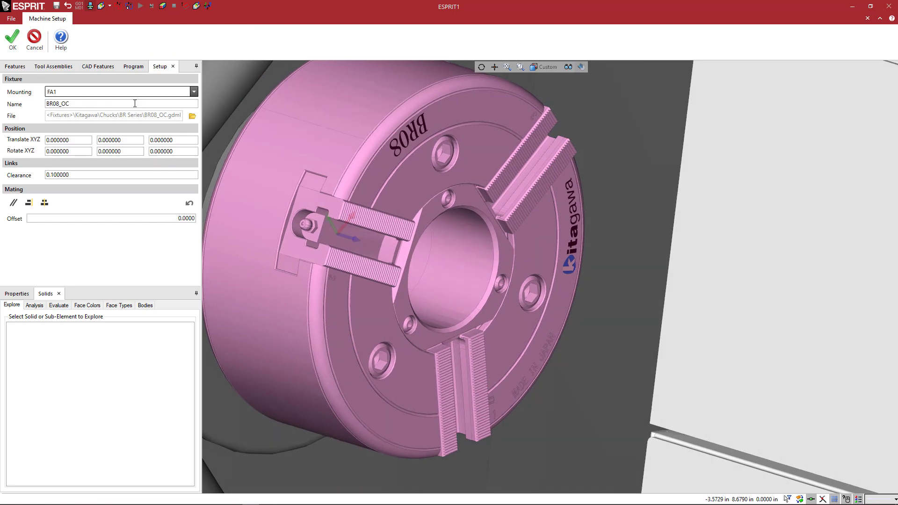
pyautogui.click(13, 45)
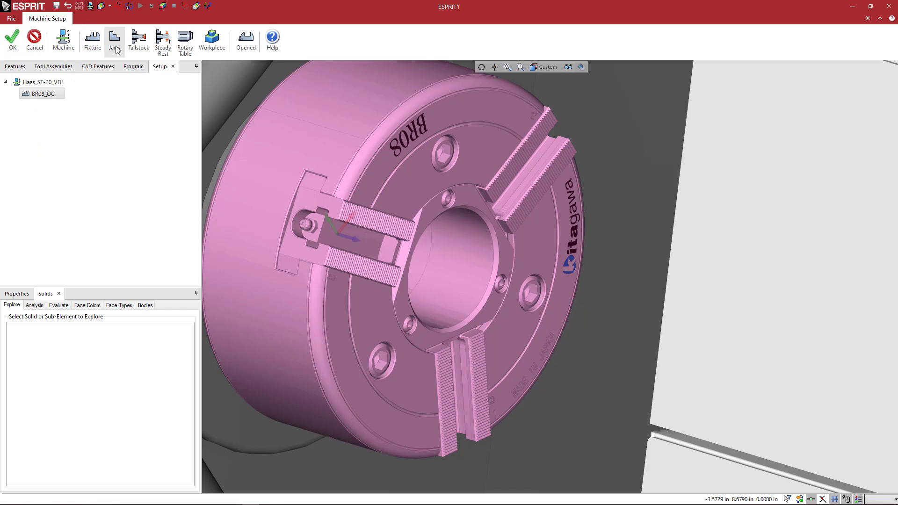
# Step: Add jaws to the BR08_OC chuck using the BR08_OC_Jaw.gdml file
pyautogui.click(43, 94)
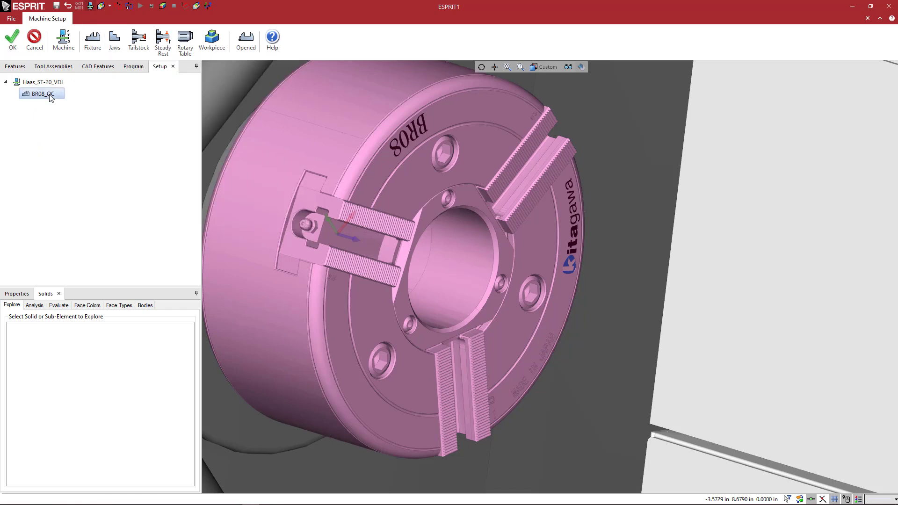
pyautogui.click(115, 42)
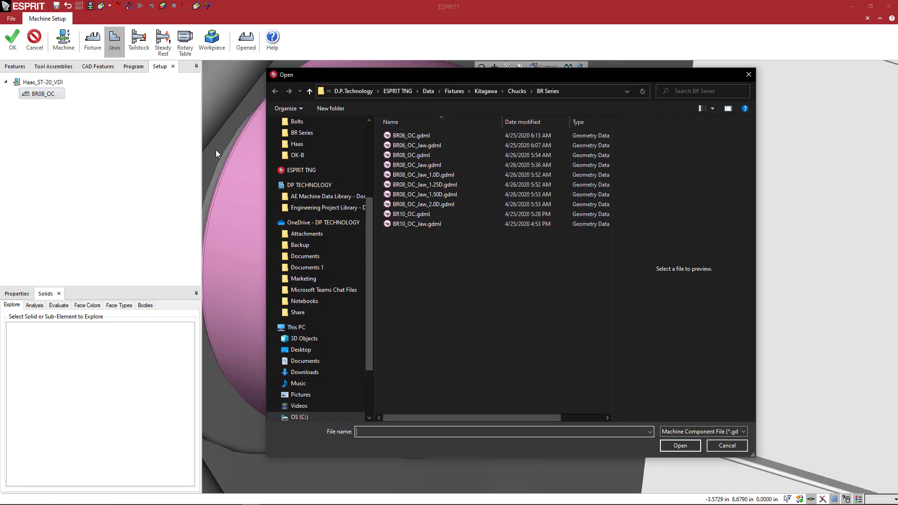
pyautogui.click(435, 165)
pyautogui.click(679, 446)
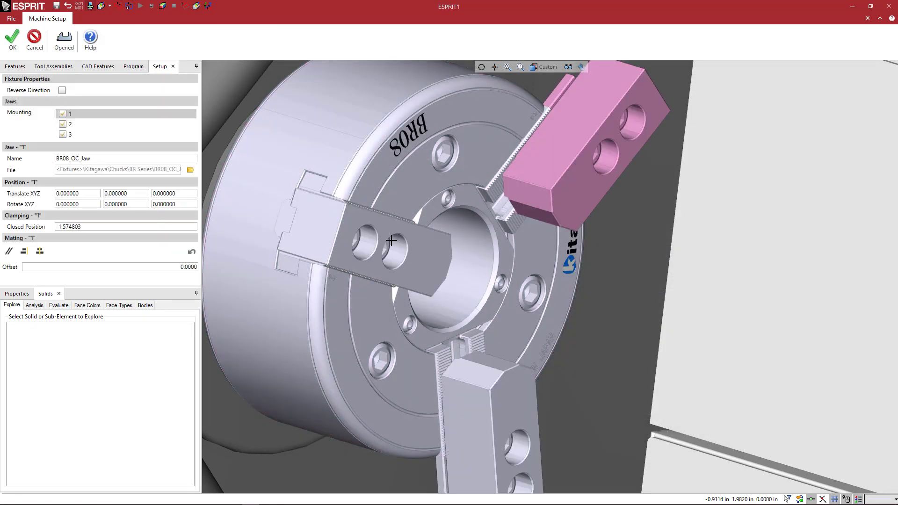
# Step: Accept the jaw placement on the BR08_OC chuck and finish the machine setup
pyautogui.click(64, 42)
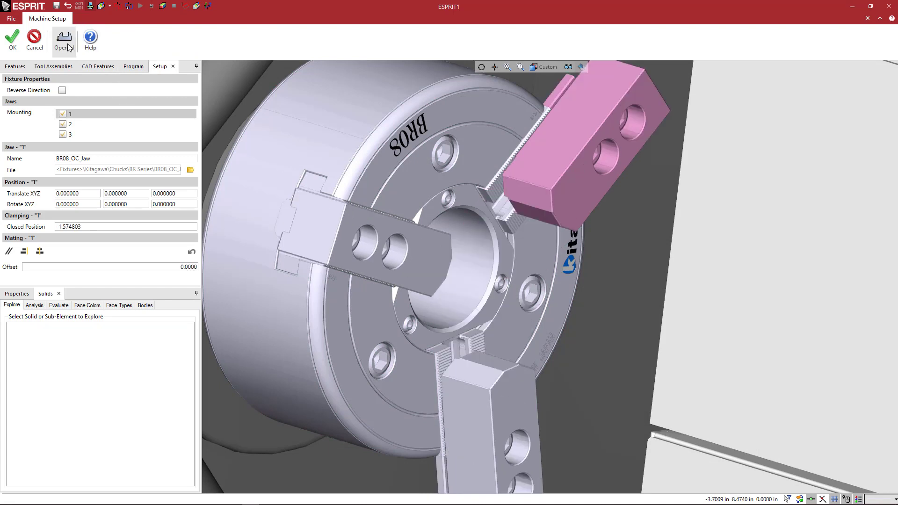
pyautogui.click(18, 45)
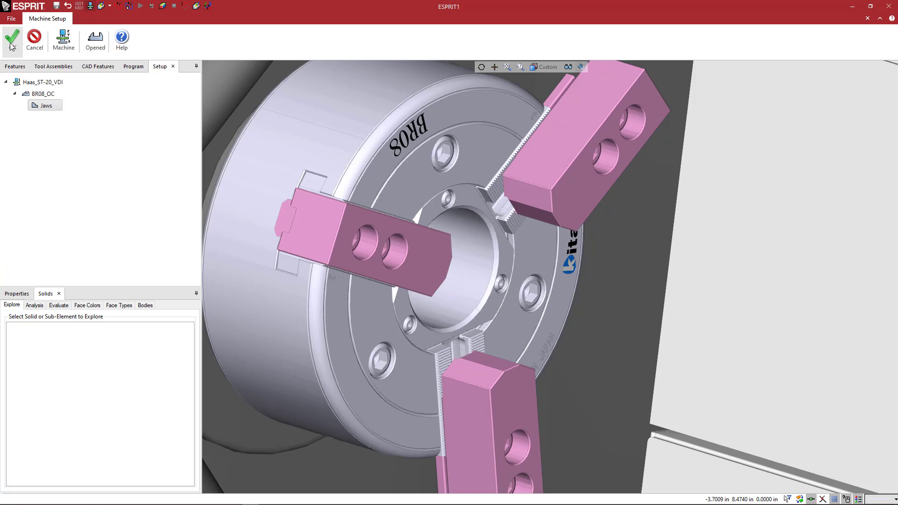
pyautogui.click(11, 46)
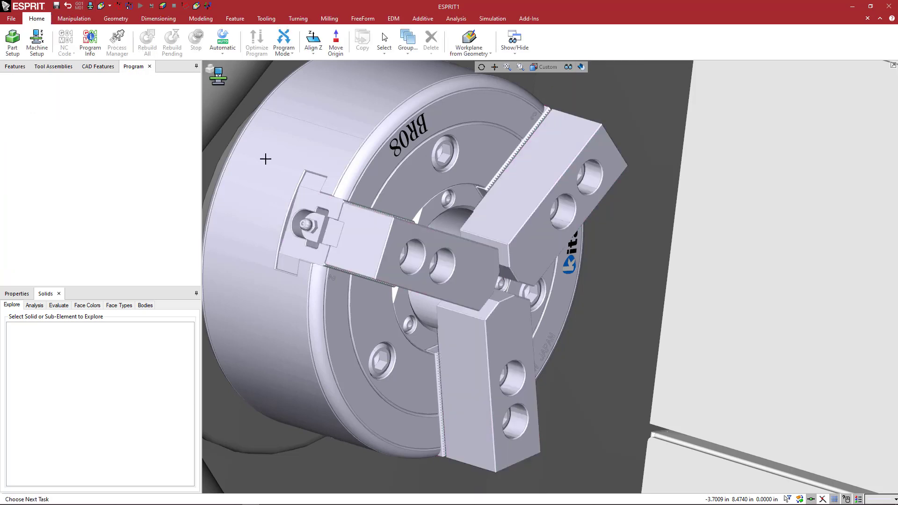
pyautogui.scroll(-2, 262, 156)
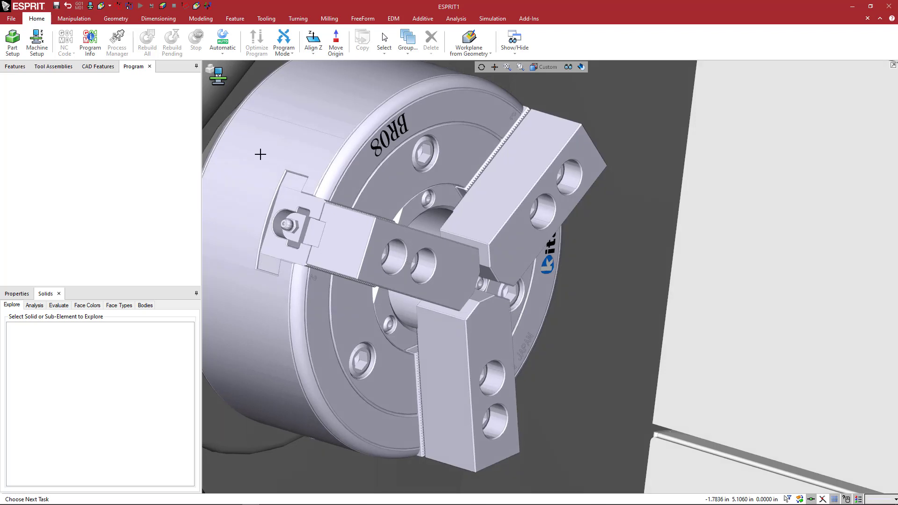
# Step: Add Workpiece1 to the BR08_OC chuck at mounting WA_1 in the machine setup
pyautogui.click(37, 42)
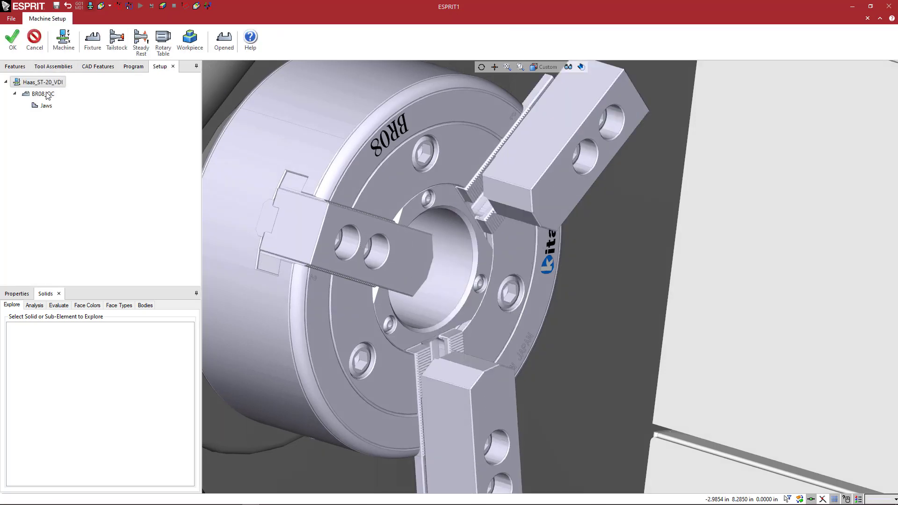
pyautogui.click(43, 94)
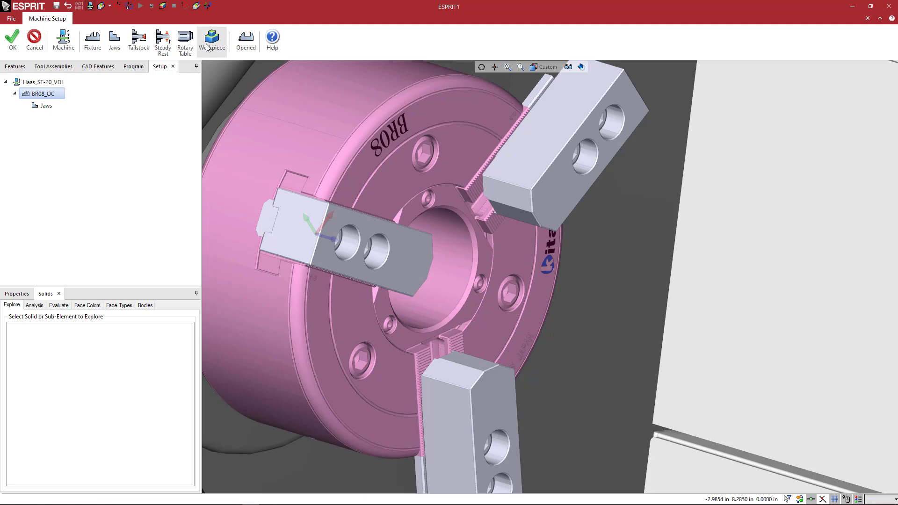
pyautogui.click(212, 42)
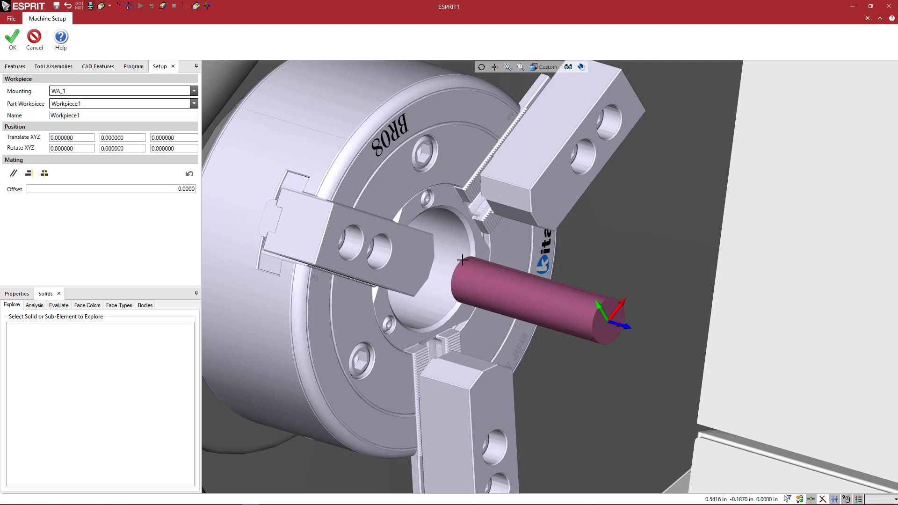
# Step: Mate the bar stock's rear face with the chuck's front face using zero offset, and accept the workpiece and machine setup
pyautogui.click(455, 170)
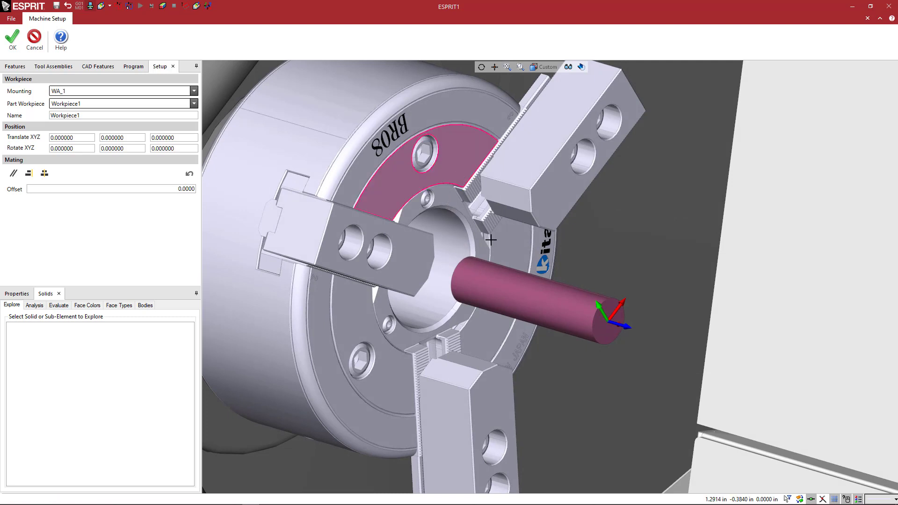
pyautogui.moveTo(518, 263); pyautogui.dragTo(551, 321, button='middle')
pyautogui.scroll(3, 572, 342)
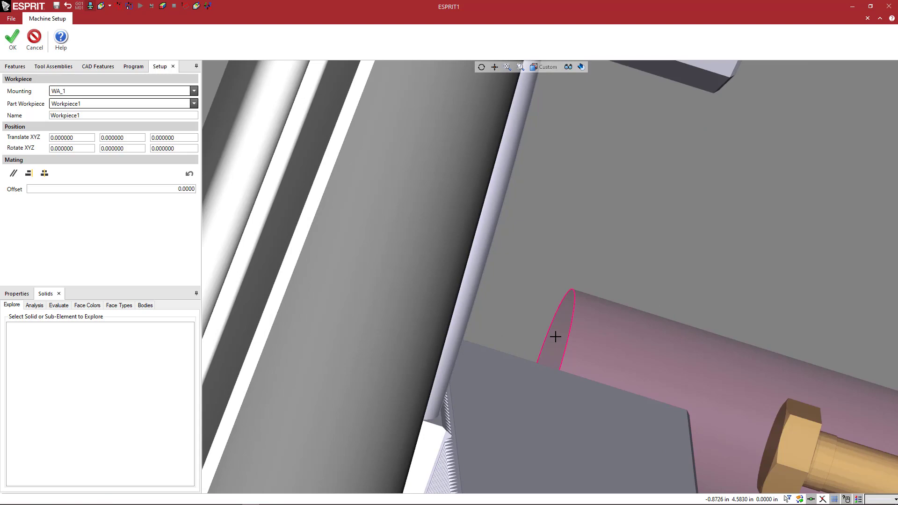
pyautogui.scroll(-3, 555, 336)
pyautogui.moveTo(561, 328); pyautogui.dragTo(394, 276, button='middle')
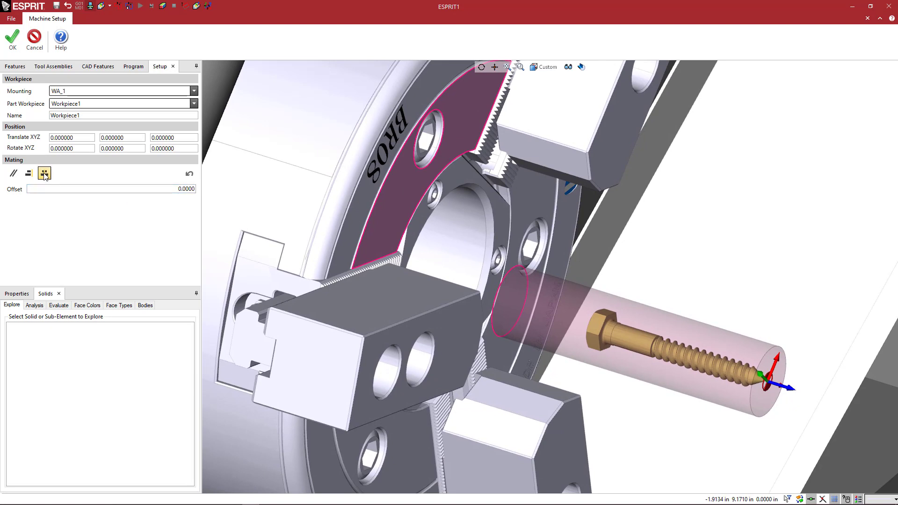
pyautogui.click(29, 174)
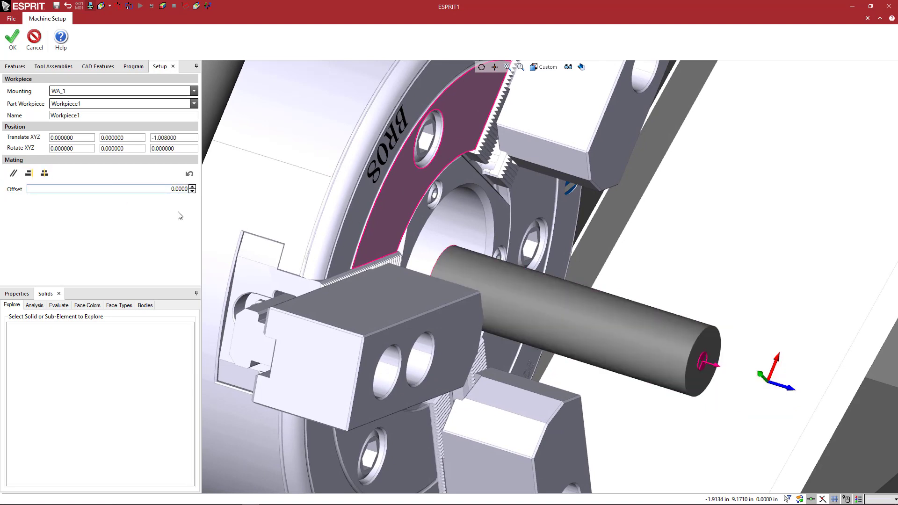
pyautogui.scroll(-2, 512, 304)
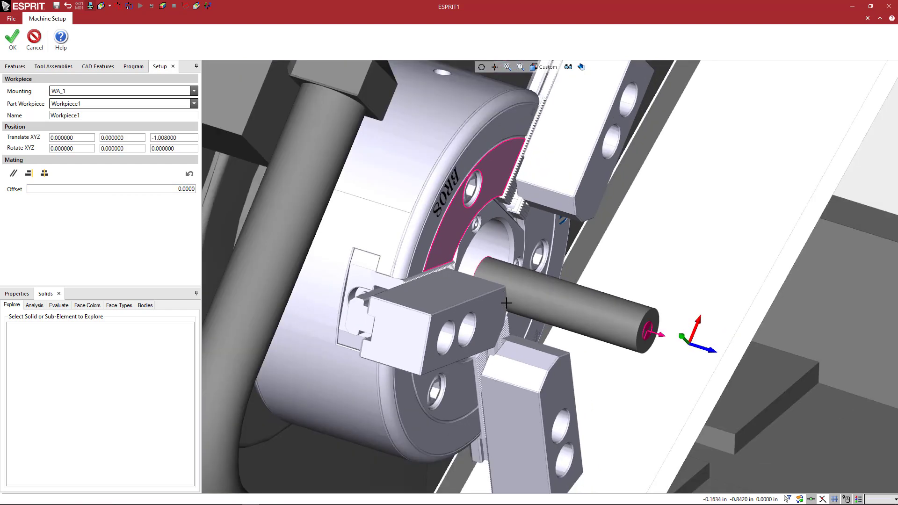
pyautogui.click(12, 40)
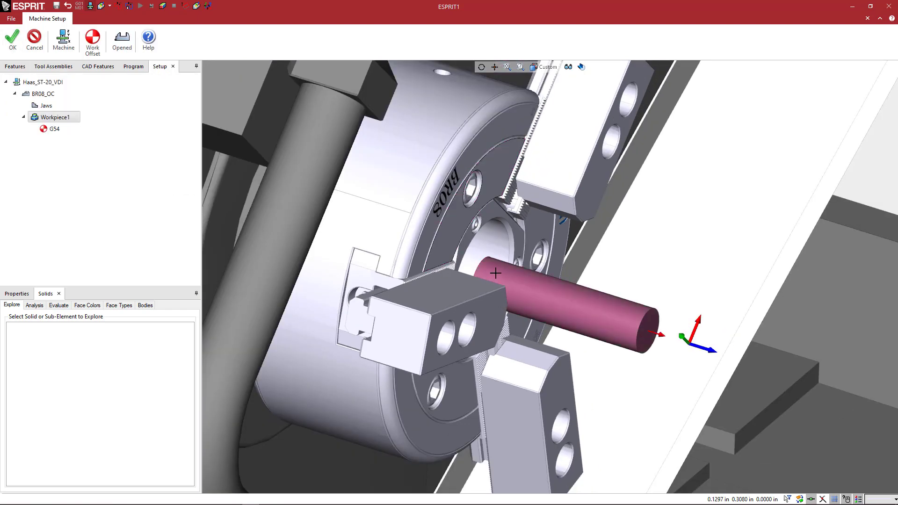
pyautogui.moveTo(493, 263); pyautogui.dragTo(478, 267, button='middle')
pyautogui.click(12, 40)
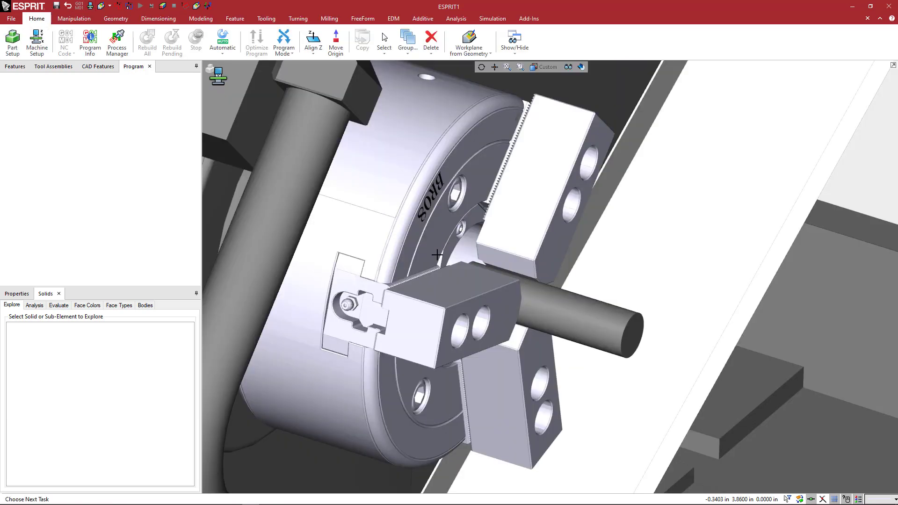
# Step: Make the bar stock semi-transparent so the bolt inside it can be seen between the jaws
pyautogui.moveTo(437, 255); pyautogui.dragTo(461, 275, button='middle')
pyautogui.click(568, 67)
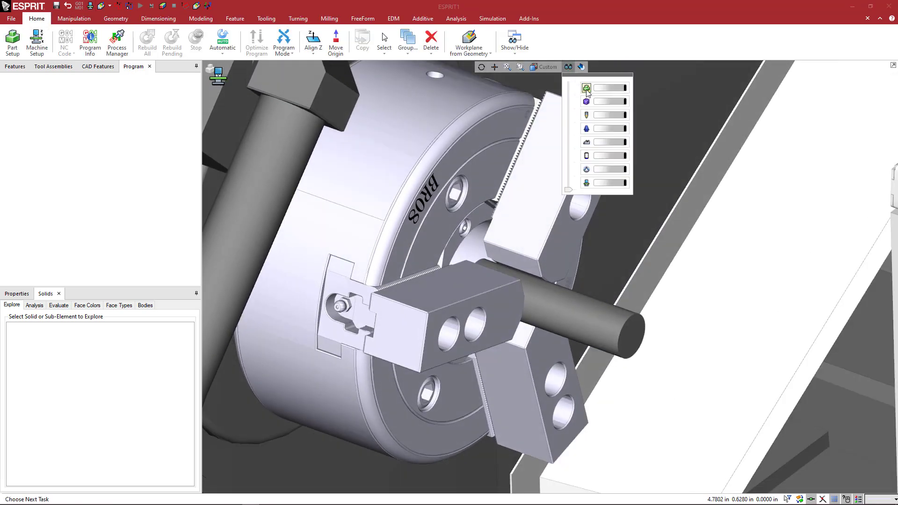
pyautogui.click(609, 102)
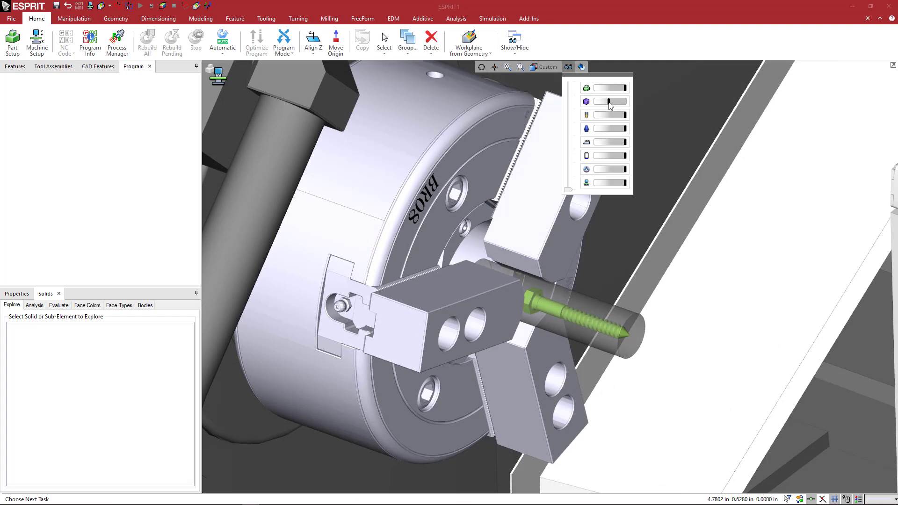
pyautogui.moveTo(573, 283); pyautogui.dragTo(488, 260, button='middle')
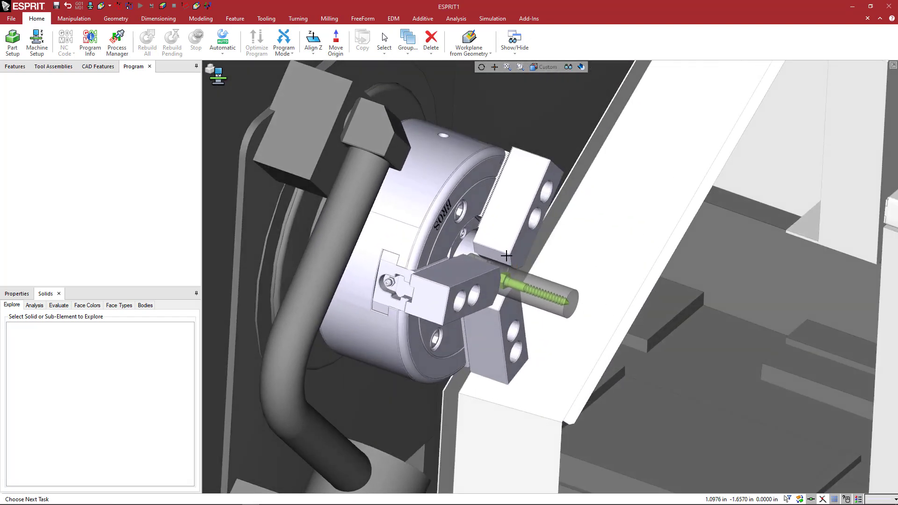
pyautogui.scroll(4, 488, 260)
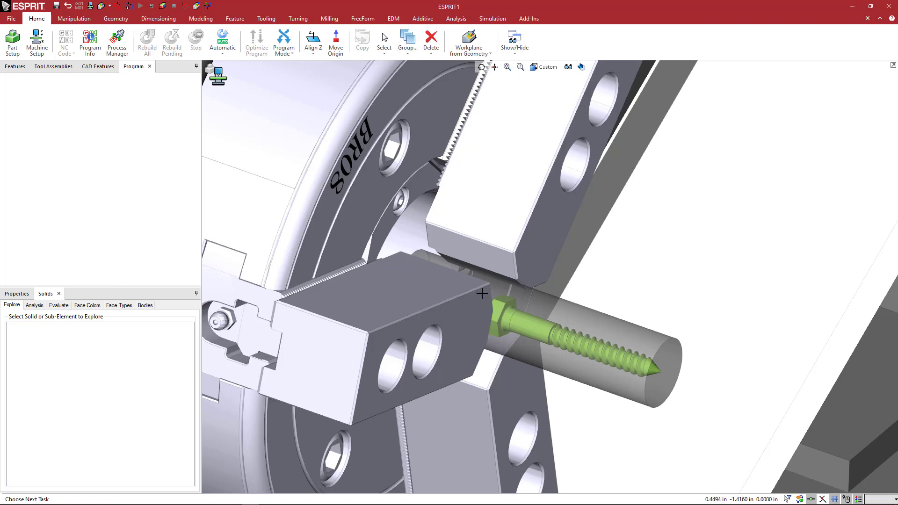
# Step: Replace all three jaws on the chuck with BR08_OC_Jaw_1.0D.gdml in the machine setup
pyautogui.click(37, 41)
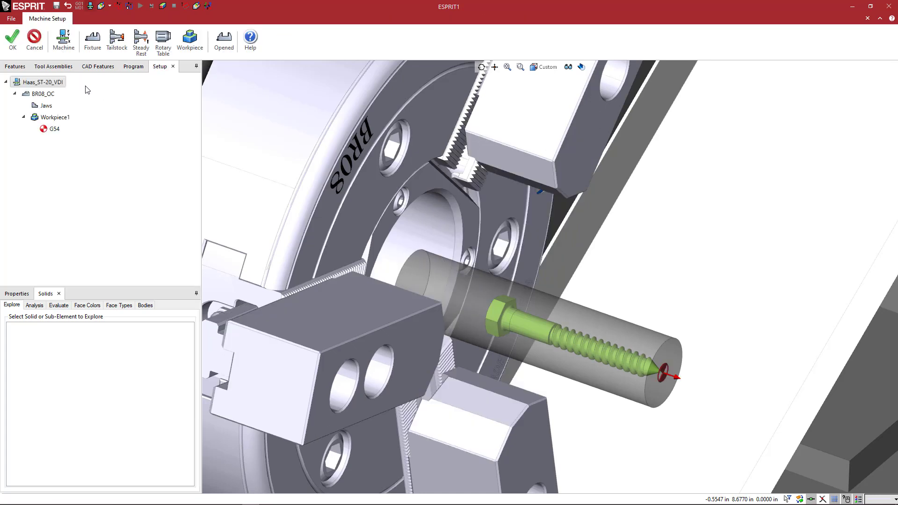
pyautogui.doubleClick(46, 105)
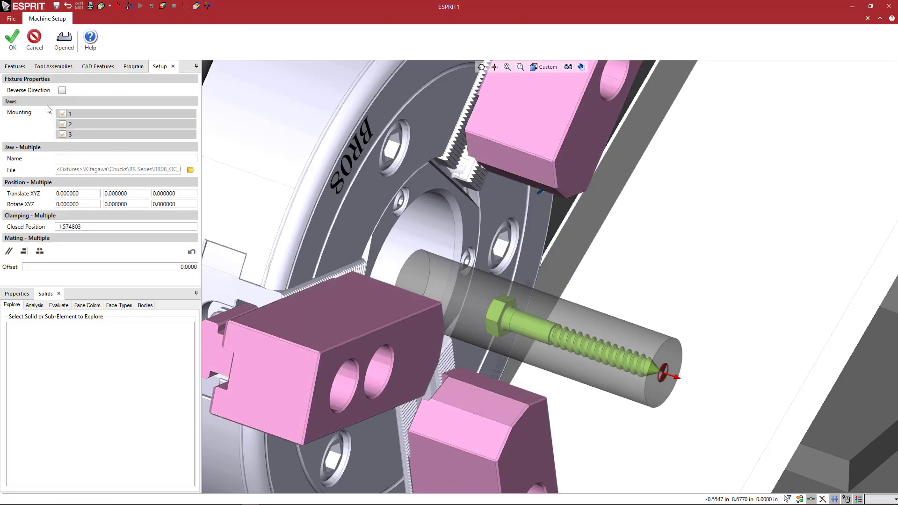
pyautogui.click(190, 169)
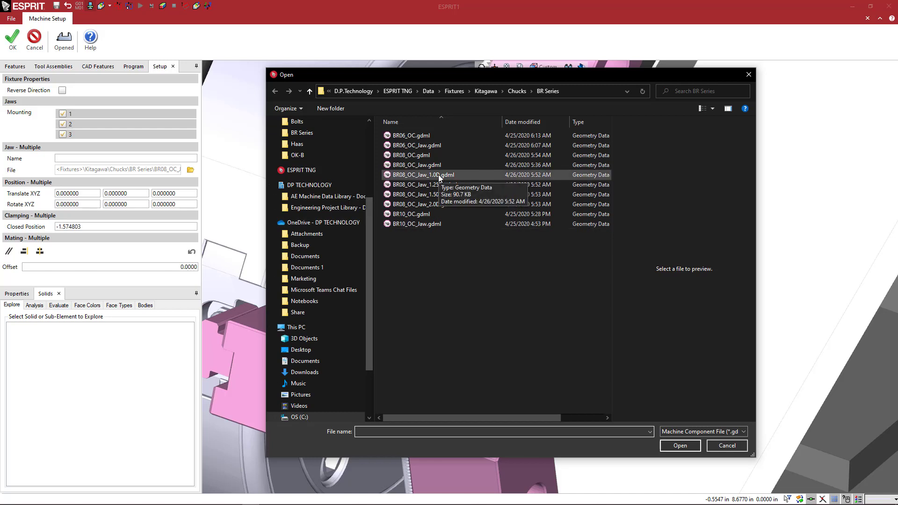
pyautogui.click(431, 175)
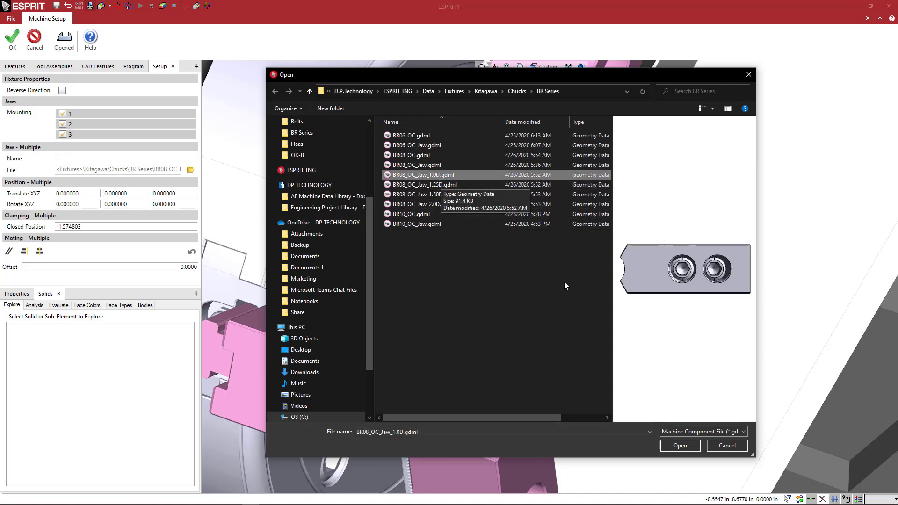
pyautogui.click(677, 446)
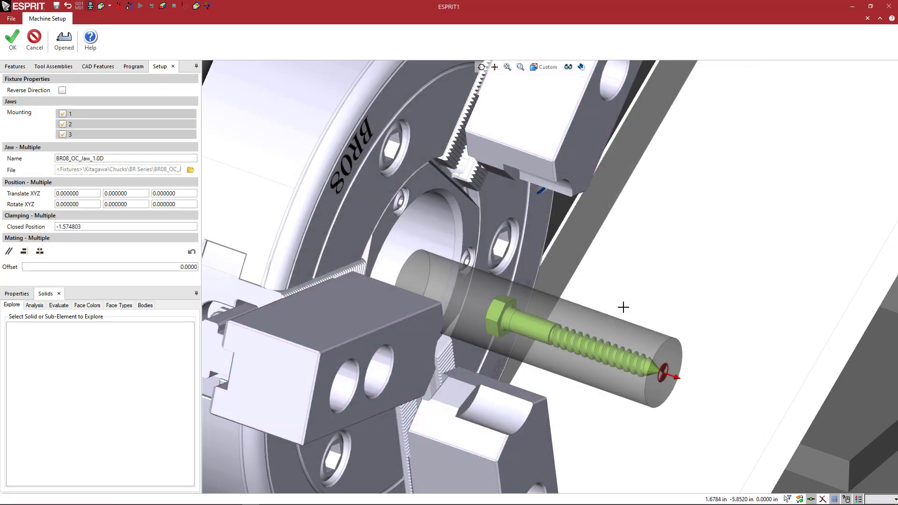
pyautogui.moveTo(596, 281); pyautogui.dragTo(579, 246, button='middle')
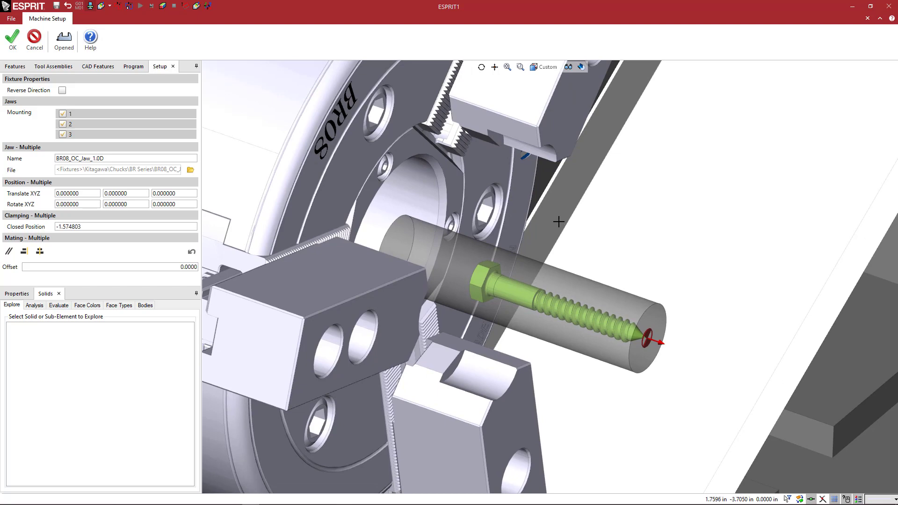
pyautogui.moveTo(558, 222); pyautogui.dragTo(495, 275, button='middle')
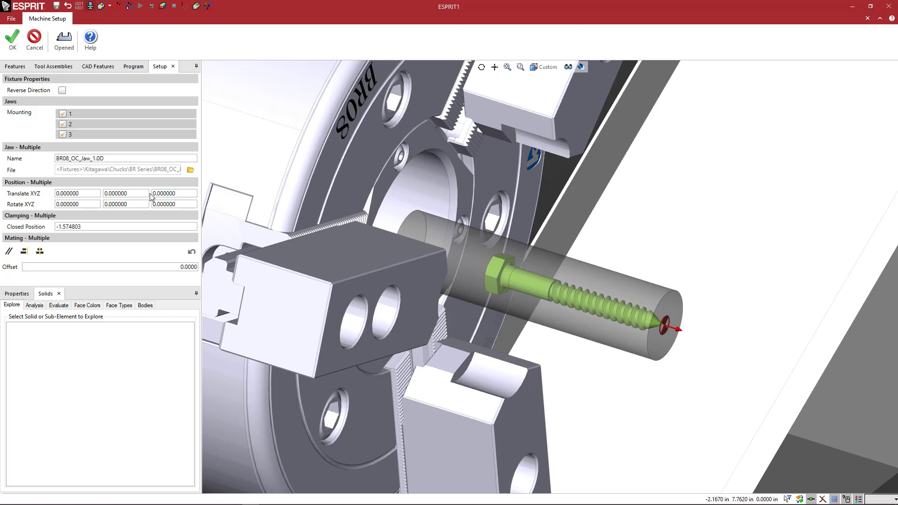
pyautogui.click(13, 41)
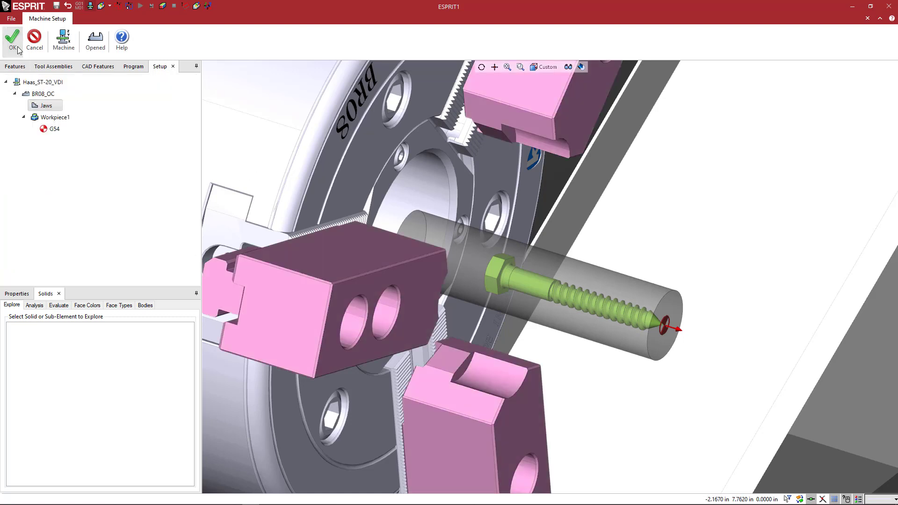
# Step: Set the Z translation of Workpiece1 to 5 to move the bar stock away from the chuck
pyautogui.click(51, 118)
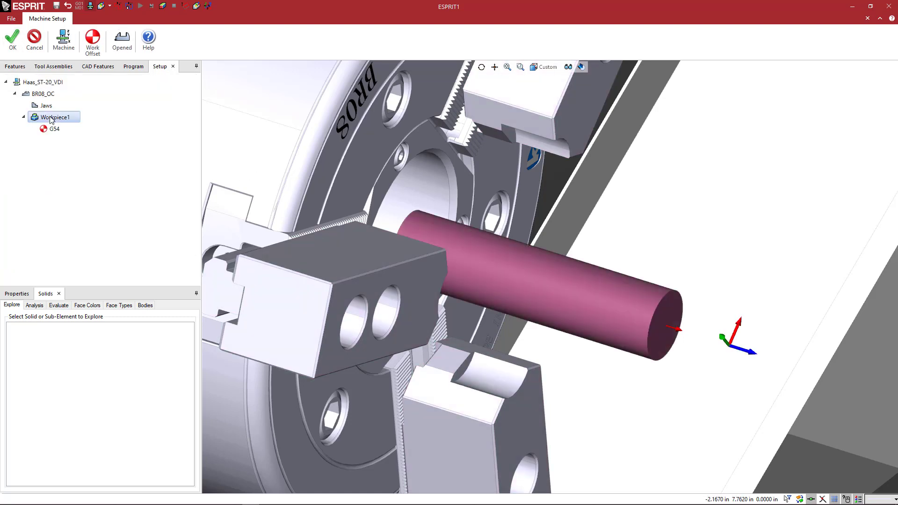
pyautogui.doubleClick(52, 118)
pyautogui.tripleClick(174, 138)
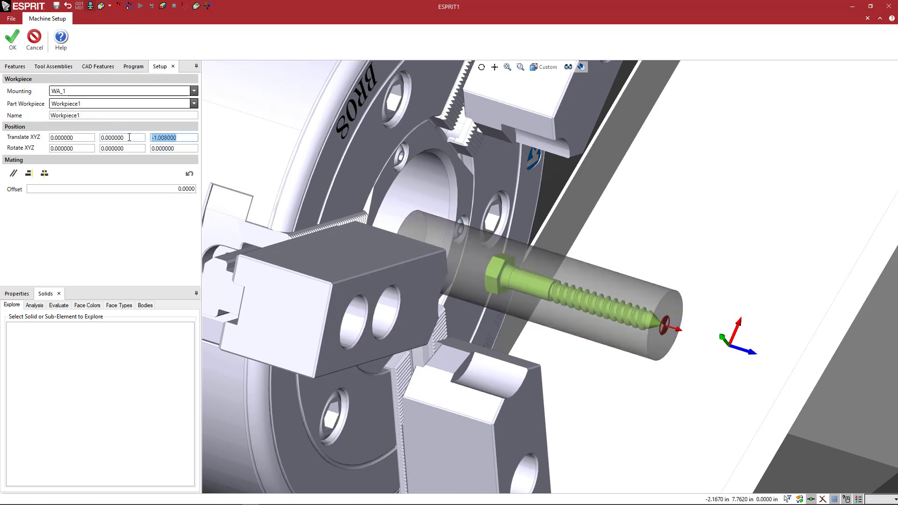
pyautogui.write('5')
pyautogui.press('Tab')
# Step: Select the flat shoulder face at the back of the bored pocket in the chuck's lower jaw
pyautogui.moveTo(670, 327); pyautogui.dragTo(631, 331, button='middle')
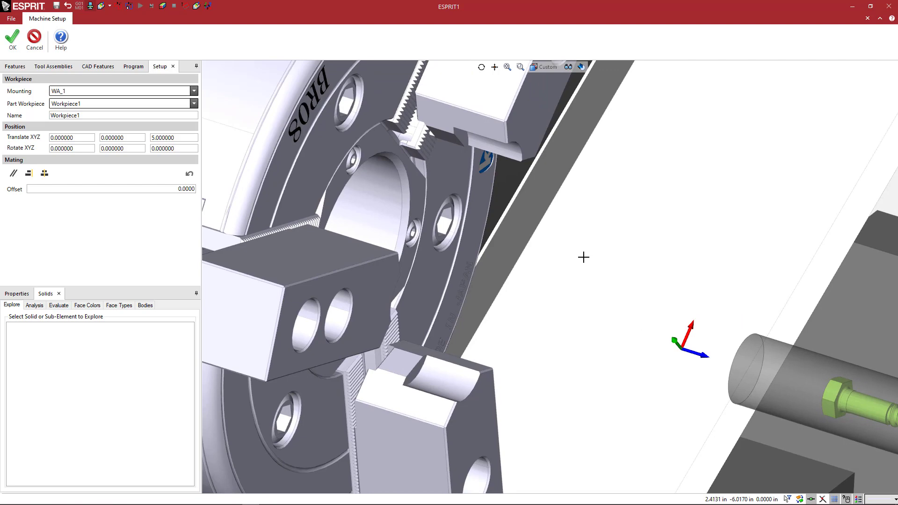
pyautogui.moveTo(583, 256); pyautogui.dragTo(584, 307, button='middle')
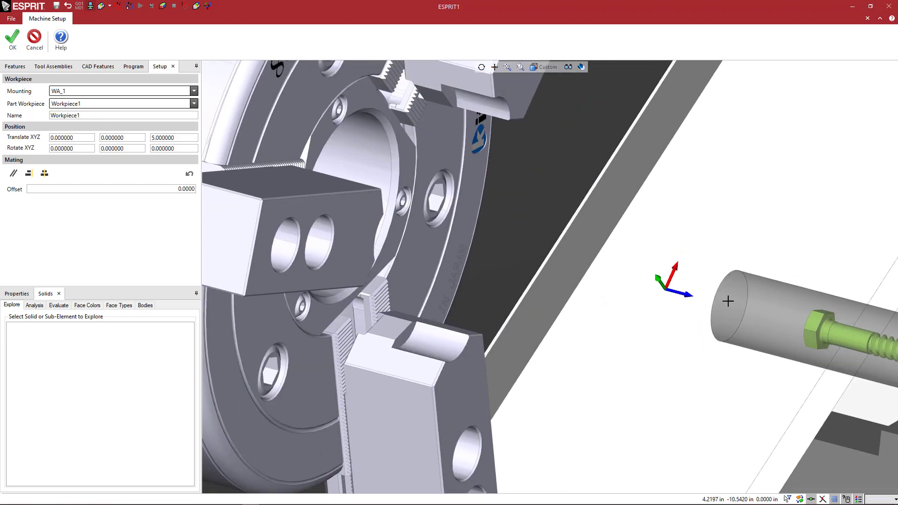
pyautogui.scroll(5, 438, 334)
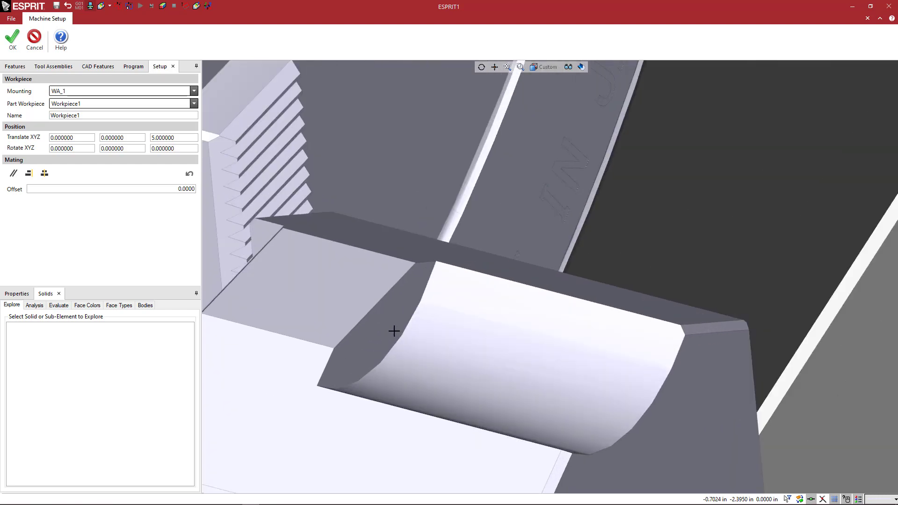
pyautogui.click(385, 330)
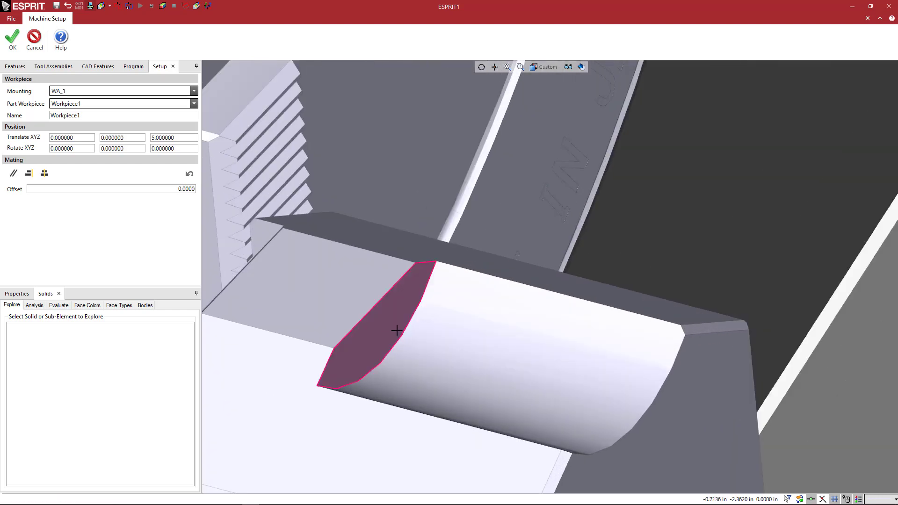
pyautogui.scroll(-6, 633, 221)
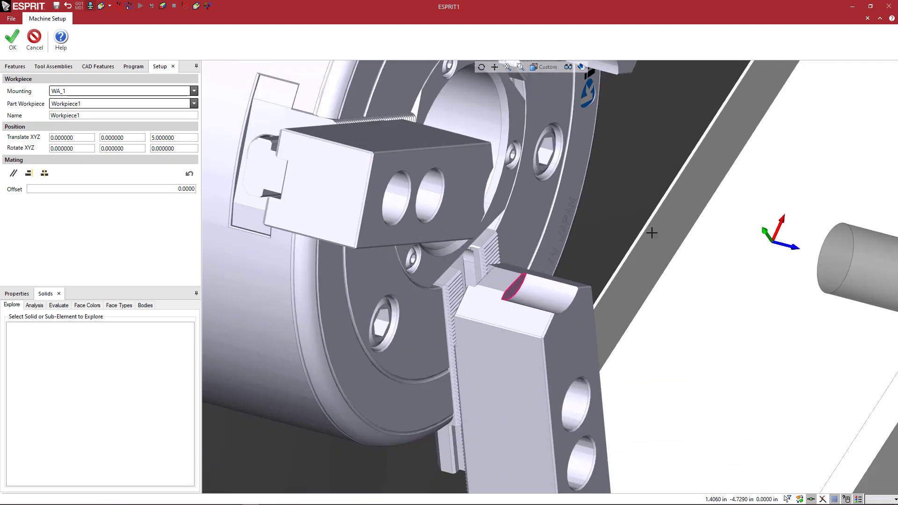
# Step: Mate the bar stock's rear face with the selected jaw shoulder at zero offset, and accept the workpiece position
pyautogui.moveTo(701, 232); pyautogui.dragTo(489, 229, button='middle')
pyautogui.scroll(-3, 752, 248)
pyautogui.moveTo(545, 281)
pyautogui.mouseDown(button='middle')
pyautogui.moveTo(569, 286)
pyautogui.moveTo(560, 283)
pyautogui.mouseUp(button='middle')
pyautogui.keyDown('ctrl'); pyautogui.moveTo(732, 303); pyautogui.dragTo(349, 218, button='middle'); pyautogui.keyUp('ctrl')
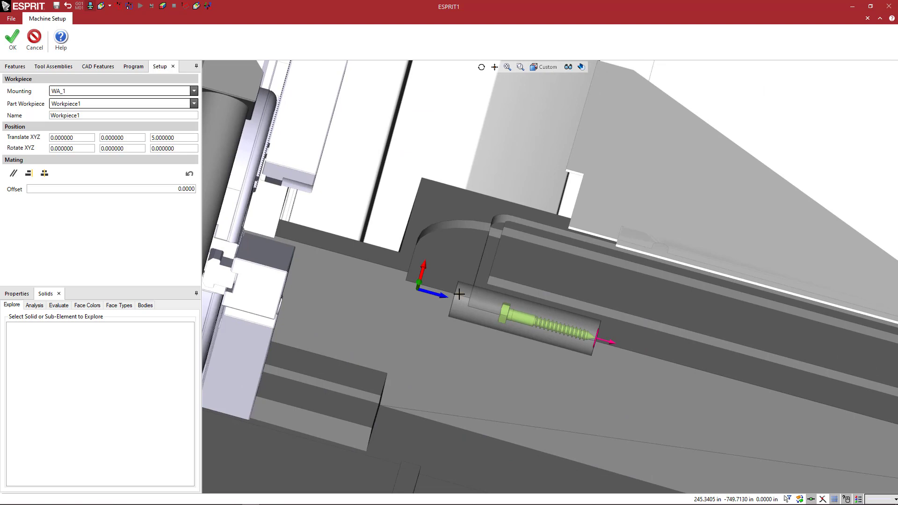
pyautogui.moveTo(459, 294); pyautogui.dragTo(531, 339, button='middle')
pyautogui.scroll(6, 623, 386)
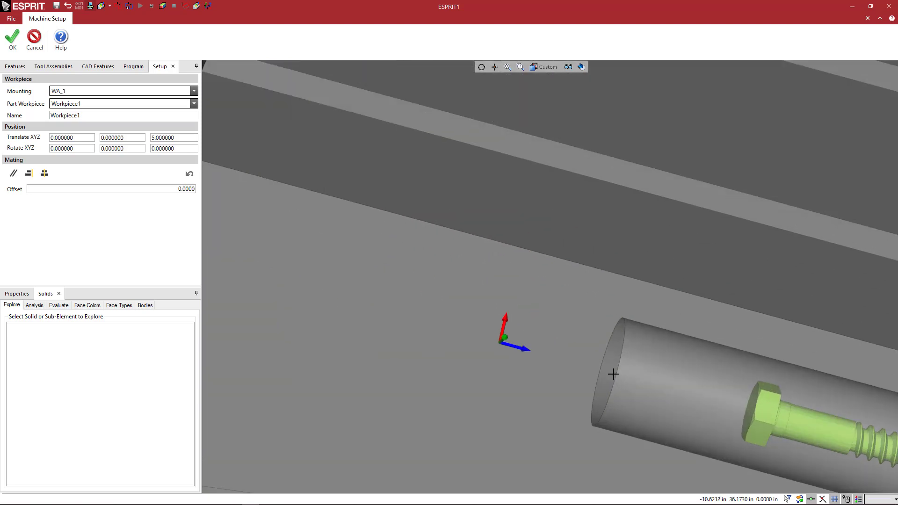
pyautogui.click(602, 357)
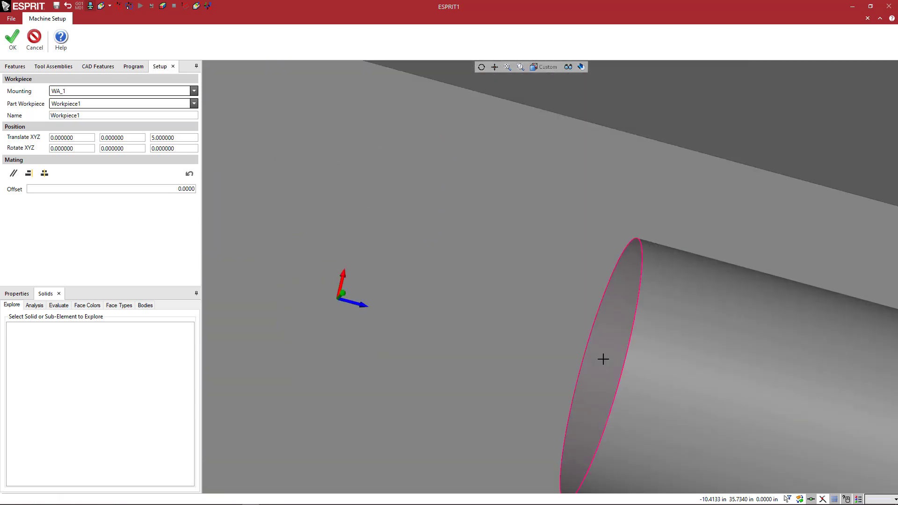
pyautogui.scroll(-5, 598, 346)
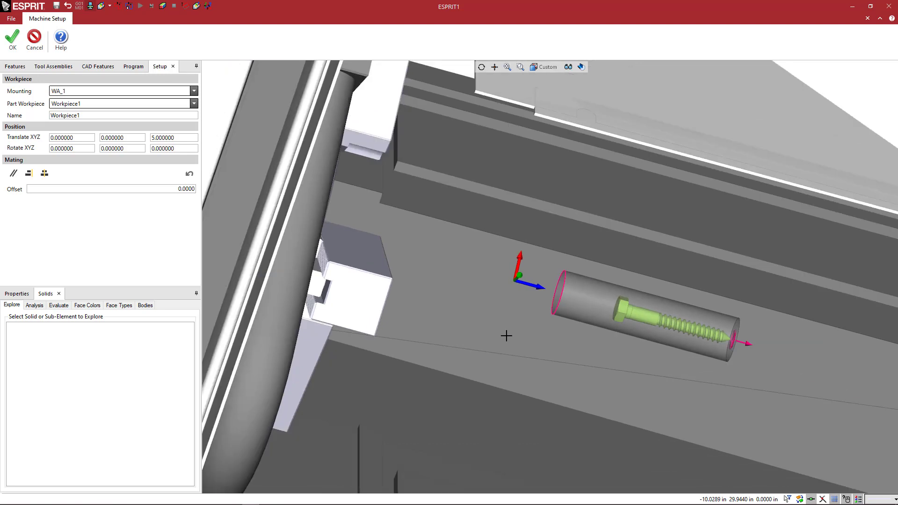
pyautogui.moveTo(356, 299); pyautogui.dragTo(334, 293, button='middle')
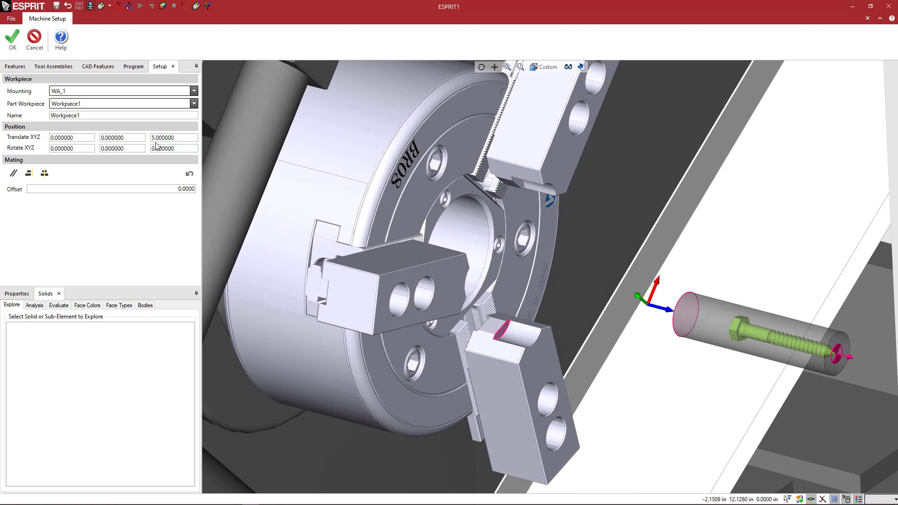
pyautogui.click(28, 173)
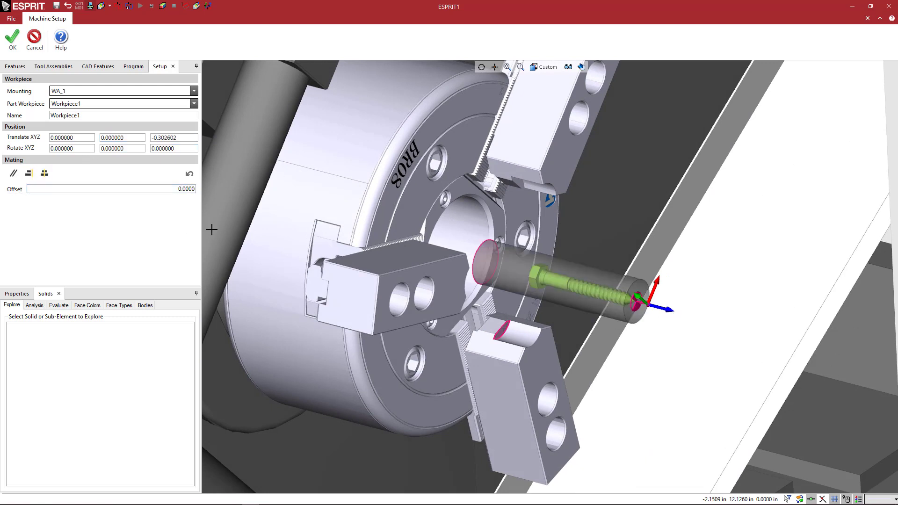
pyautogui.click(13, 40)
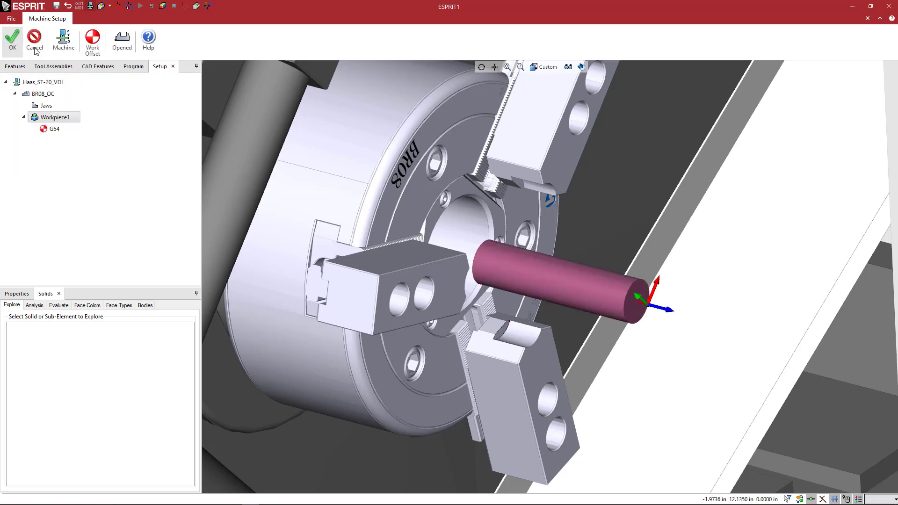
# Step: Close the chuck jaws onto the bar stock and inspect how their bored pockets grip it
pyautogui.click(119, 42)
pyautogui.moveTo(496, 229); pyautogui.dragTo(489, 220, button='middle')
pyautogui.scroll(5, 507, 250)
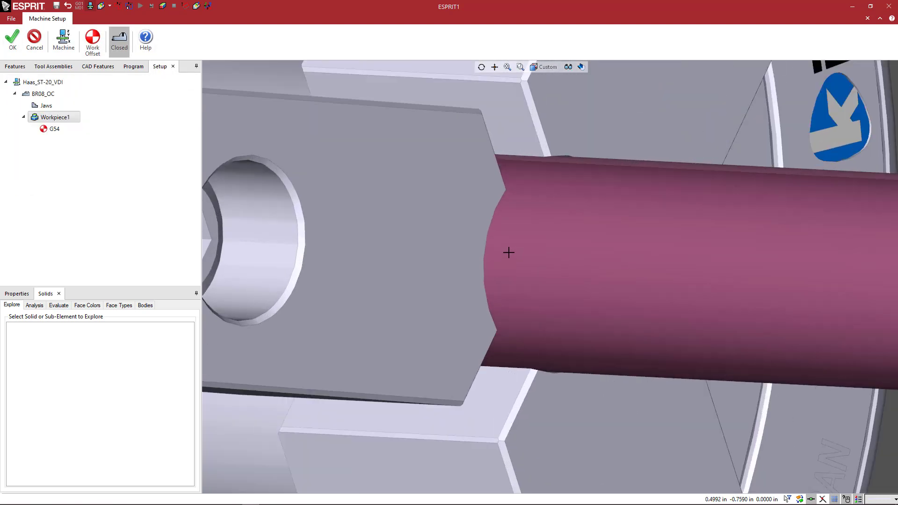
pyautogui.moveTo(507, 251); pyautogui.dragTo(514, 260, button='middle')
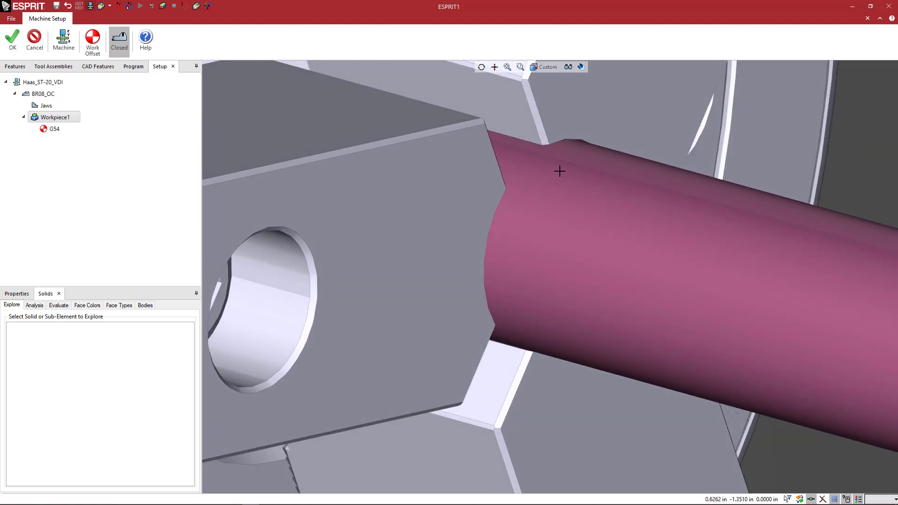
pyautogui.scroll(-2, 568, 211)
pyautogui.keyDown('ctrl'); pyautogui.moveTo(568, 209); pyautogui.dragTo(470, 214, button='middle'); pyautogui.keyUp('ctrl')
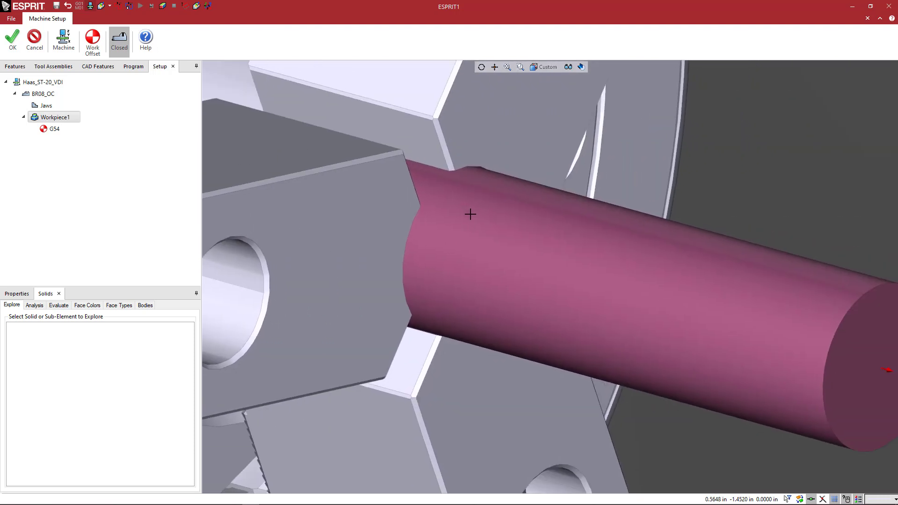
pyautogui.moveTo(474, 251); pyautogui.dragTo(479, 253, button='middle')
pyautogui.scroll(-3, 479, 249)
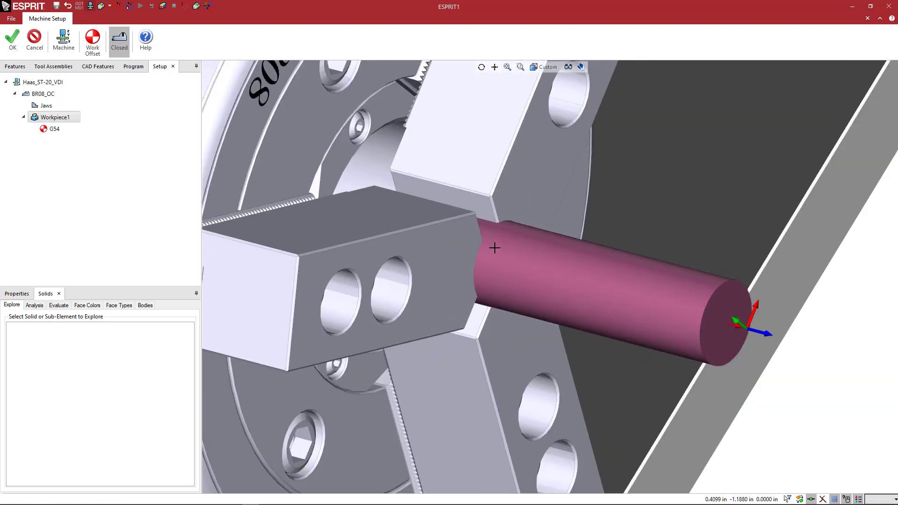
pyautogui.keyDown('ctrl'); pyautogui.moveTo(497, 251); pyautogui.dragTo(429, 260, button='middle'); pyautogui.keyUp('ctrl')
pyautogui.scroll(-2, 475, 241)
pyautogui.scroll(2, 449, 252)
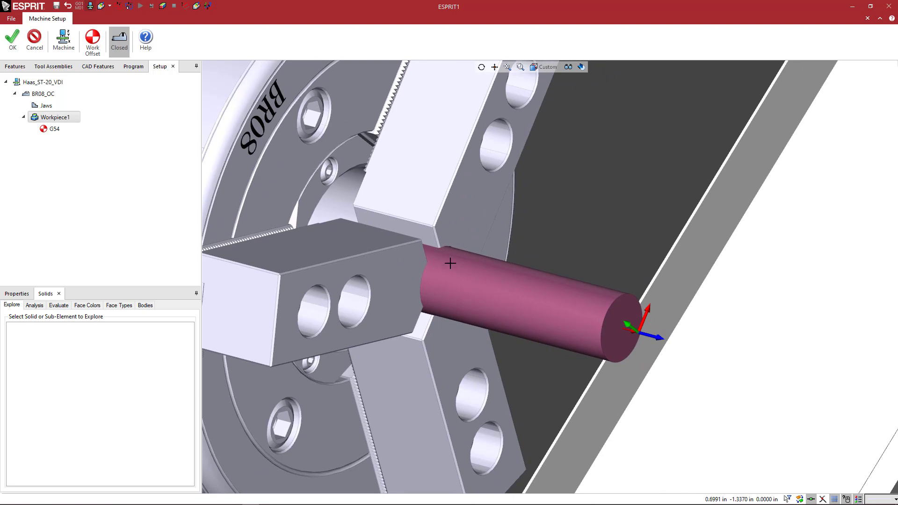
pyautogui.scroll(-2, 450, 258)
pyautogui.moveTo(467, 255); pyautogui.dragTo(427, 201, button='middle')
pyautogui.scroll(3, 450, 262)
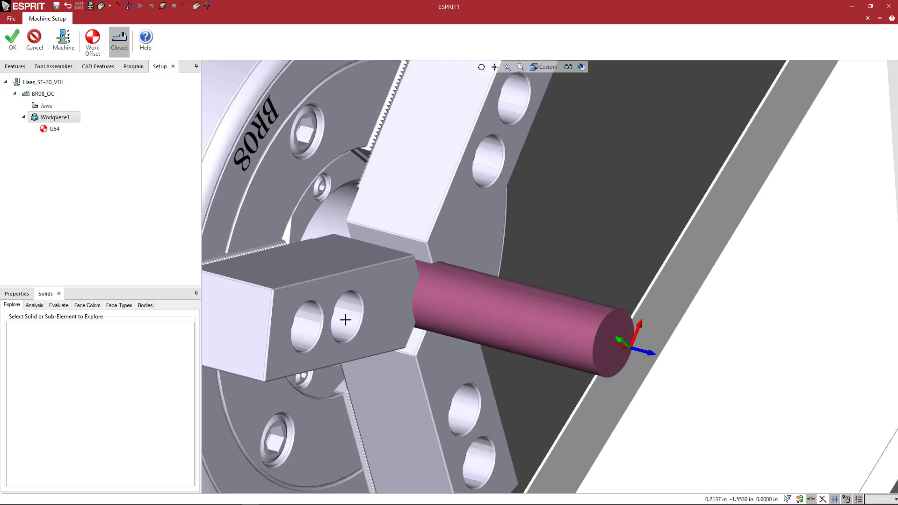
pyautogui.scroll(-3, 452, 296)
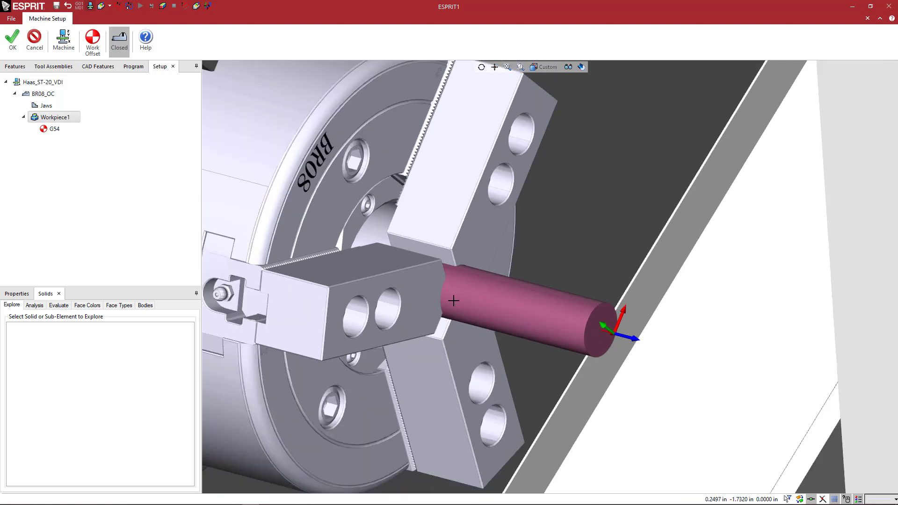
pyautogui.scroll(2, 444, 299)
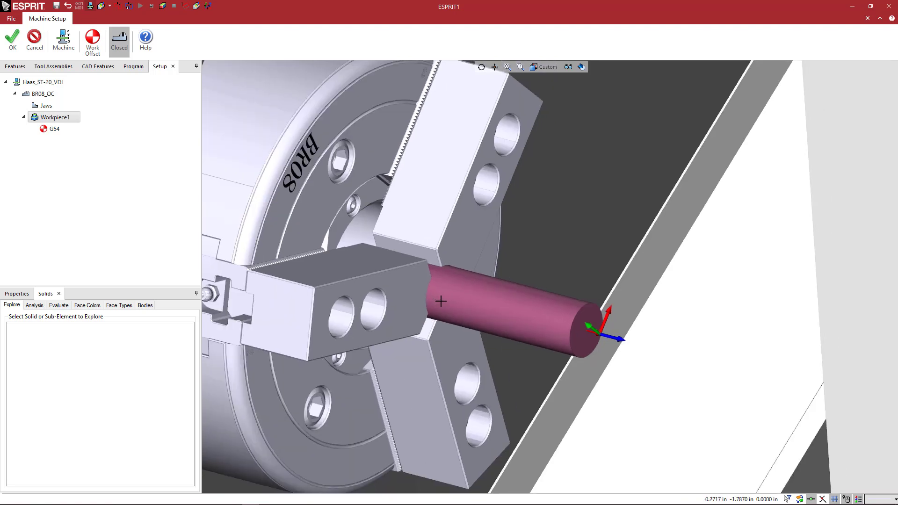
pyautogui.scroll(-3, 440, 301)
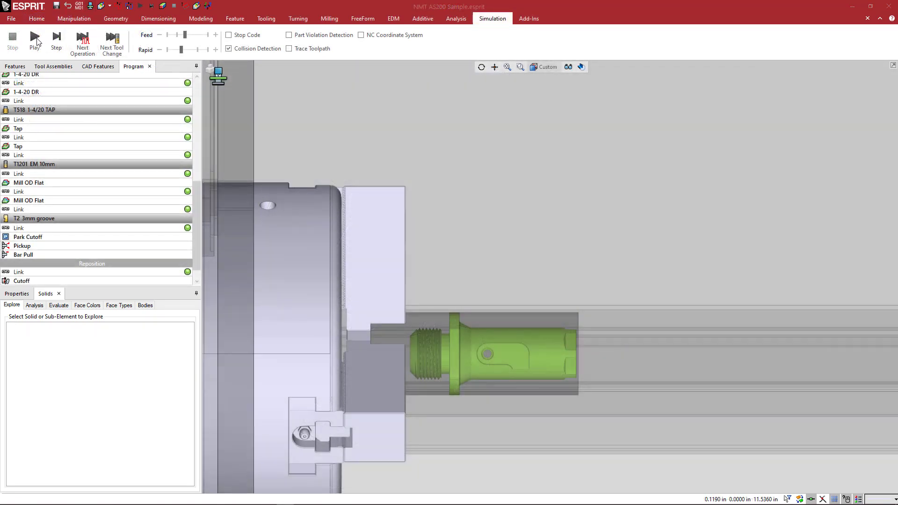
# Step: In NMT AS200 Sample.esprit, simulate from the first link under T1201 EM 10mm at reduced feed speed, pausing in the first Mill OD Flat
pyautogui.click(36, 37)
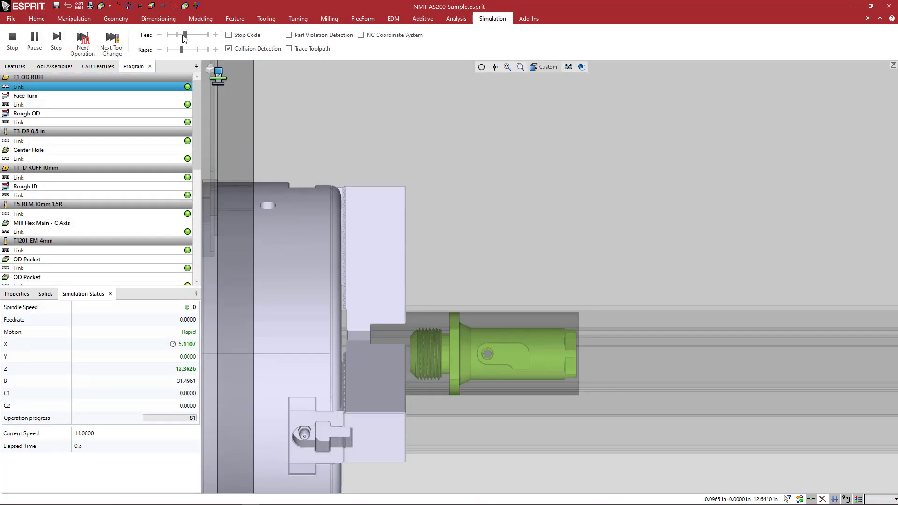
pyautogui.click(14, 41)
pyautogui.moveTo(192, 141); pyautogui.dragTo(193, 230)
pyautogui.click(85, 234)
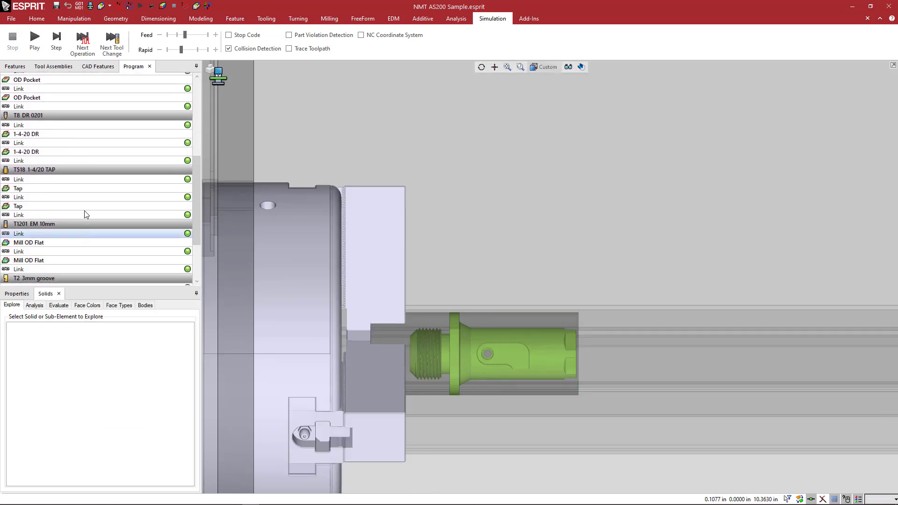
pyautogui.click(34, 42)
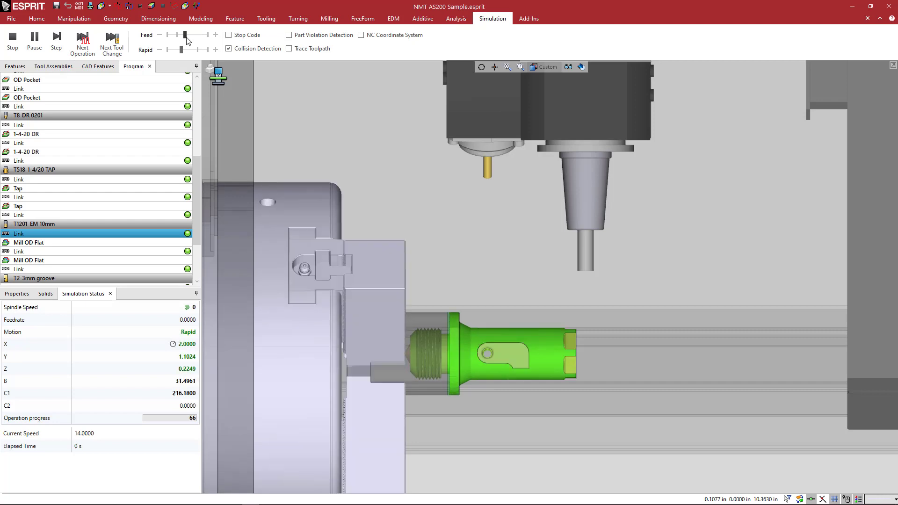
pyautogui.moveTo(187, 40); pyautogui.dragTo(180, 37)
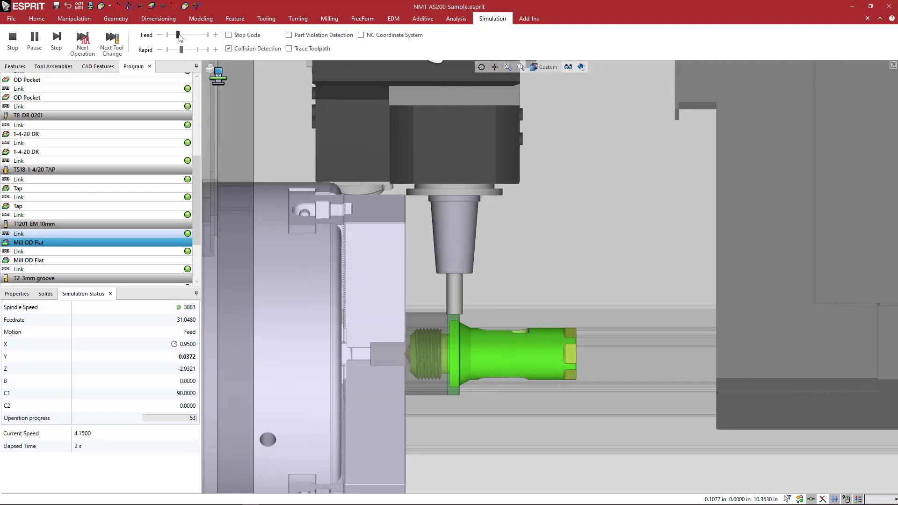
pyautogui.click(35, 40)
# Step: Examine the clearance between the milling tool holder's flange and the chuck jaw
pyautogui.scroll(2, 402, 202)
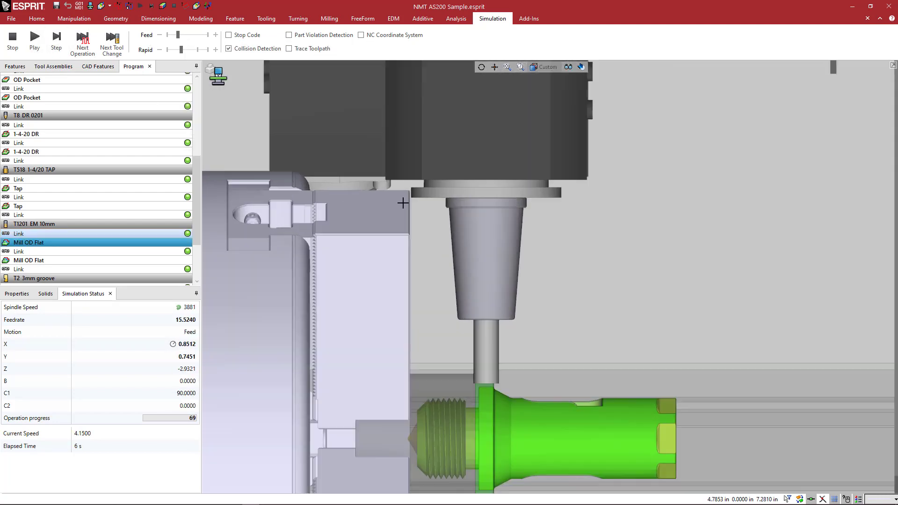
pyautogui.scroll(3, 414, 192)
pyautogui.scroll(2, 416, 180)
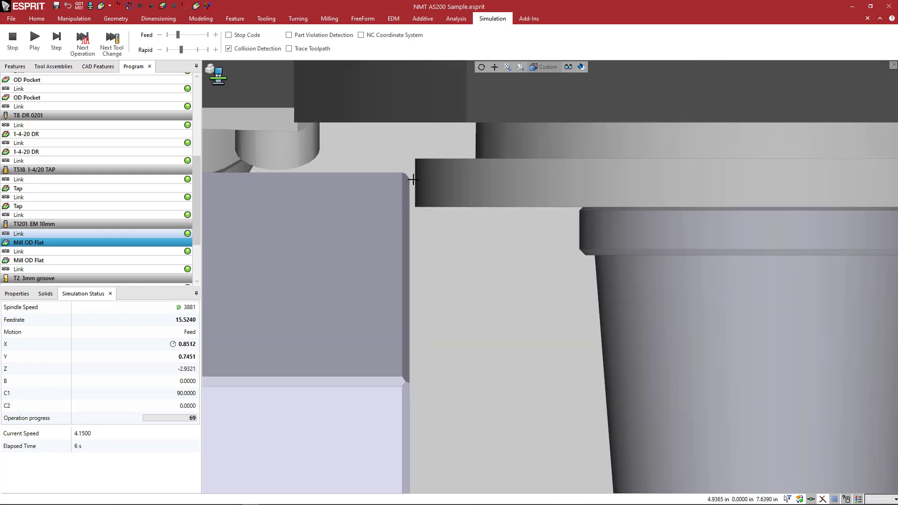
pyautogui.scroll(-5, 477, 212)
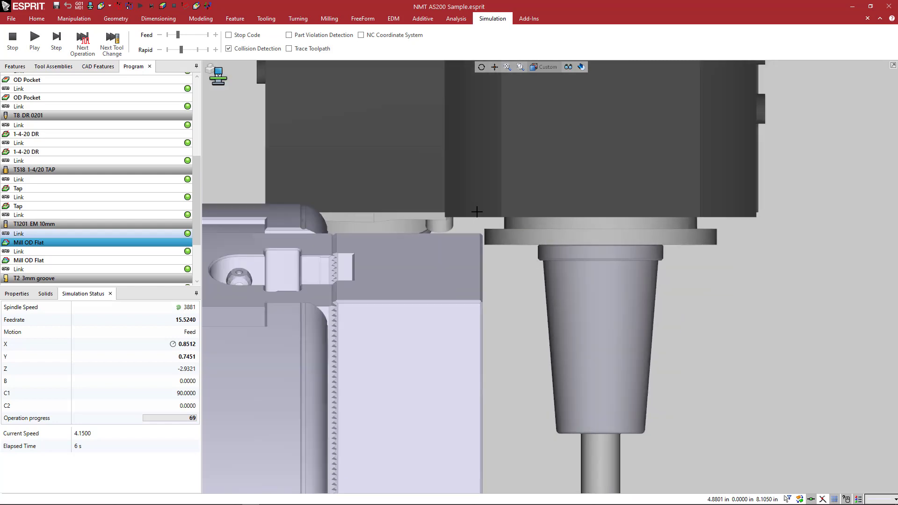
pyautogui.moveTo(488, 198); pyautogui.dragTo(469, 189, button='middle')
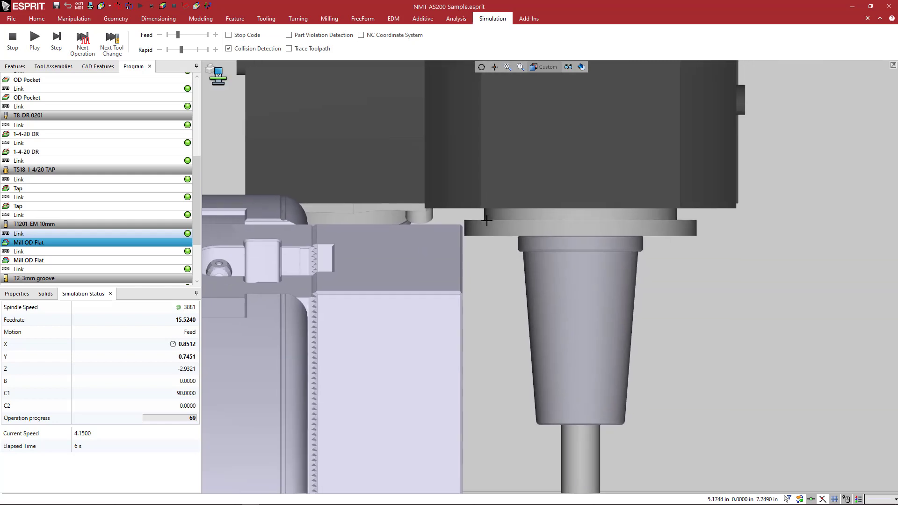
pyautogui.moveTo(486, 221)
pyautogui.mouseDown(button='middle')
pyautogui.moveTo(469, 213)
pyautogui.moveTo(482, 218)
pyautogui.mouseUp(button='middle')
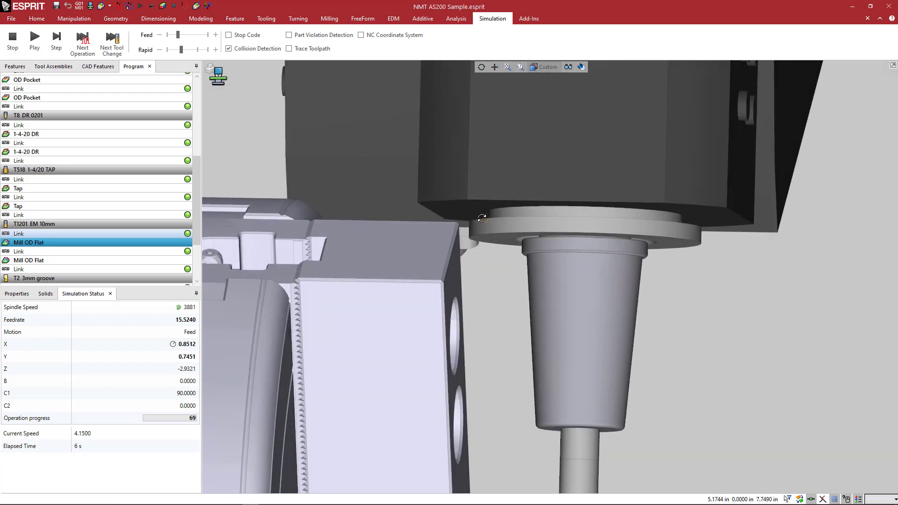
# Step: Run the simulation into the second Mill OD Flat, pausing to check the holder flange's clearance to the jaw
pyautogui.click(35, 38)
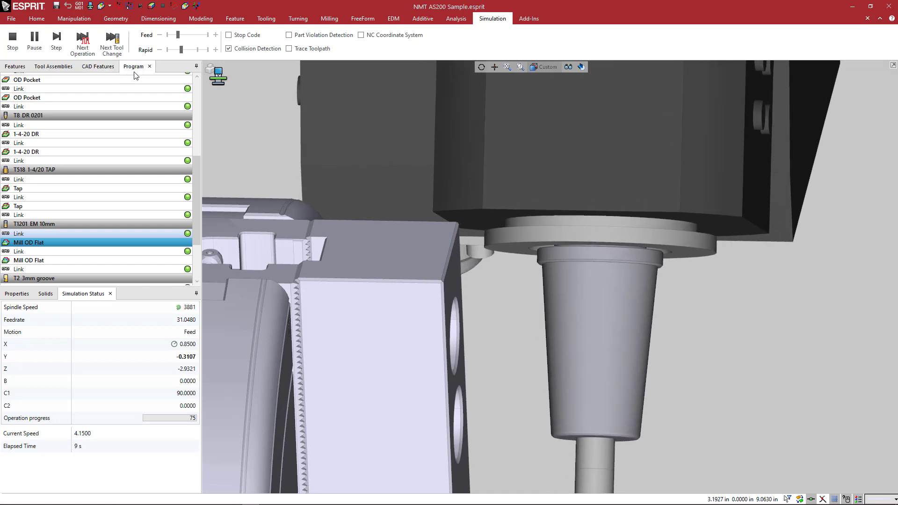
pyautogui.moveTo(427, 229); pyautogui.dragTo(432, 233, button='middle')
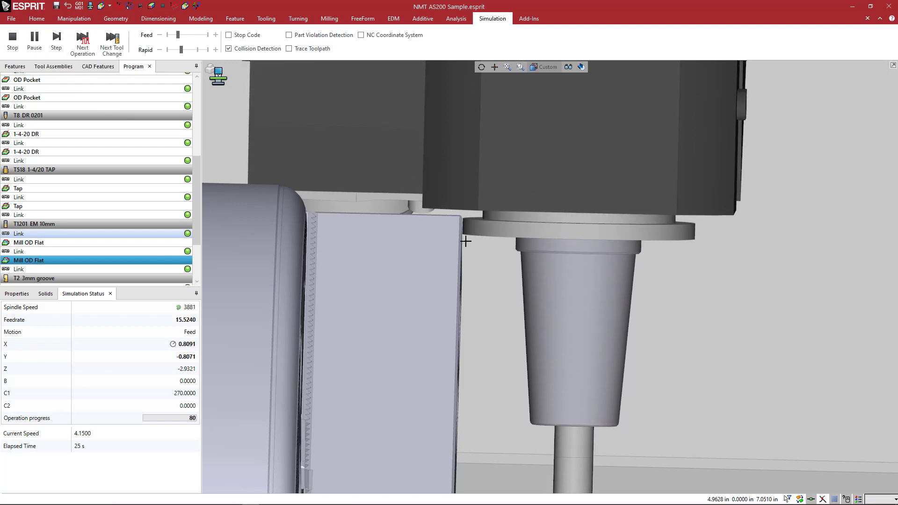
pyautogui.click(34, 40)
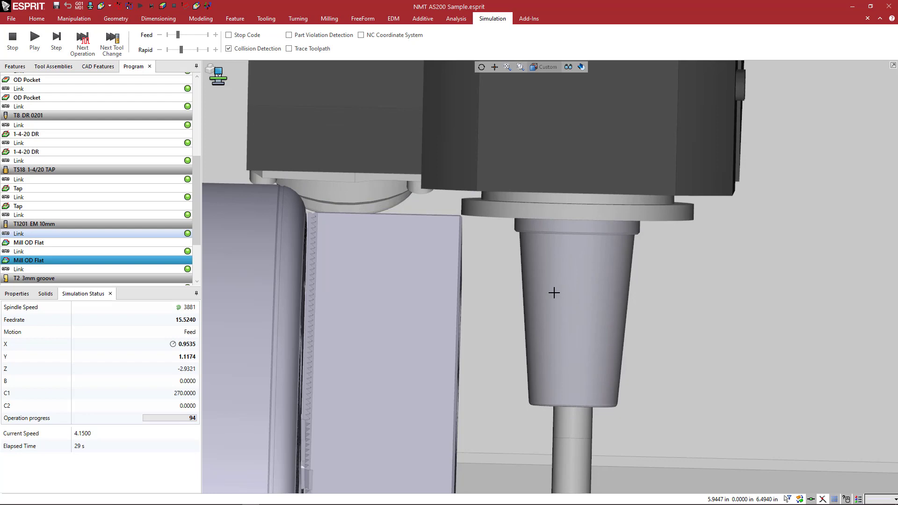
# Step: Look over the whole chuck, part and milling head from an angle, and stop the simulation
pyautogui.scroll(-5, 550, 284)
pyautogui.moveTo(548, 296); pyautogui.dragTo(530, 270, button='middle')
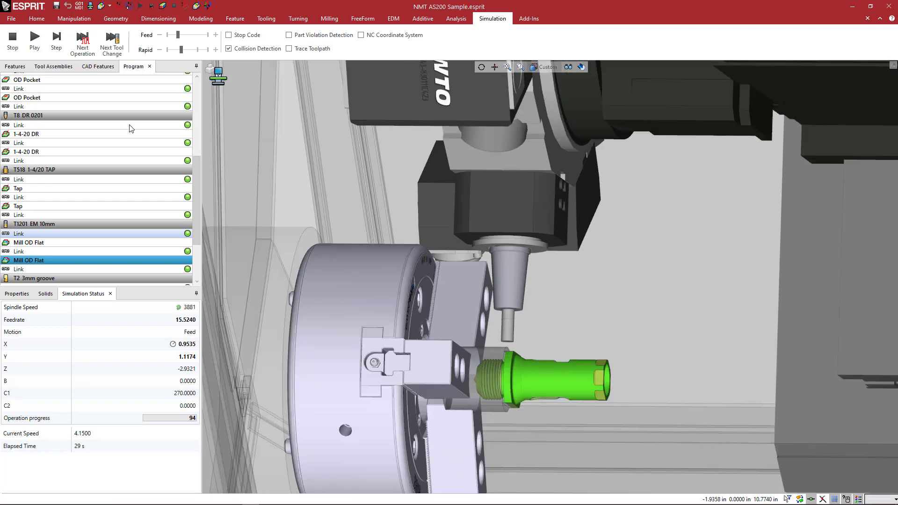
pyautogui.click(12, 40)
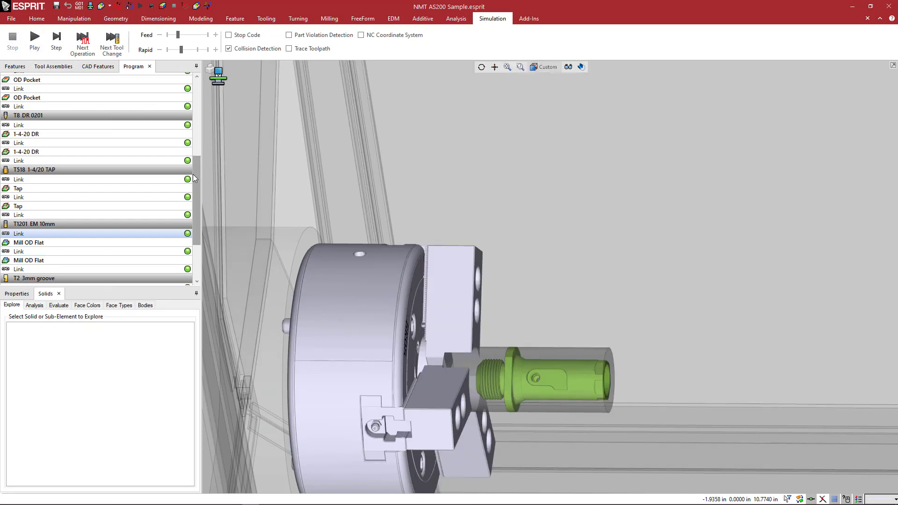
# Step: Simulate the program from the first link under T1201 EM 4mm into the first OD Pocket operation
pyautogui.moveTo(193, 174)
pyautogui.mouseDown()
pyautogui.moveTo(196, 201)
pyautogui.moveTo(199, 163)
pyautogui.mouseUp()
pyautogui.scroll(-1, 187, 223)
pyautogui.click(160, 124)
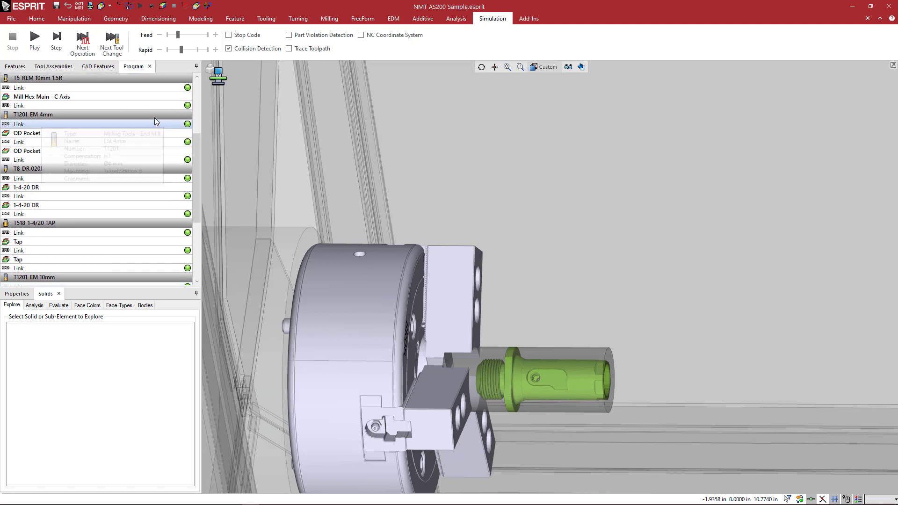
pyautogui.click(35, 40)
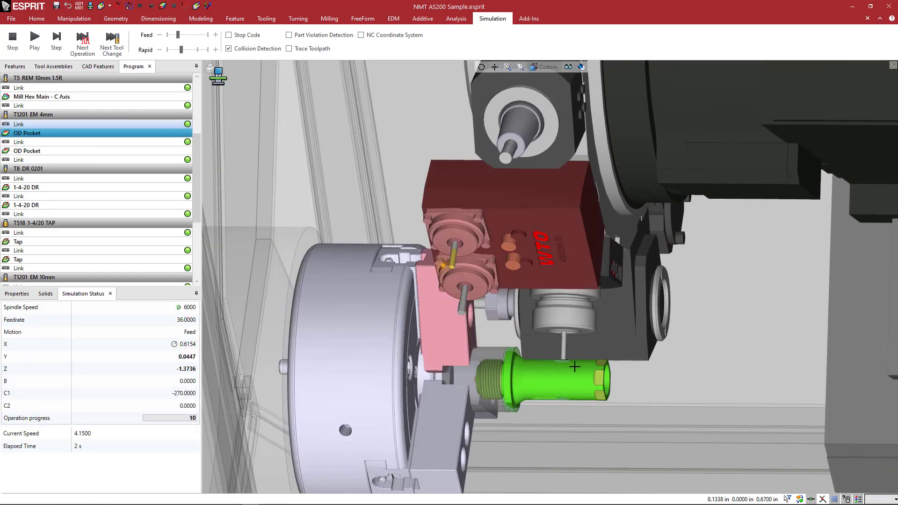
# Step: Examine up close the area between the underside of the red WTO twin-spindle holder and the highlighted chuck jaw
pyautogui.moveTo(567, 367); pyautogui.dragTo(461, 332, button='middle')
pyautogui.scroll(5, 570, 358)
pyautogui.scroll(-5, 567, 358)
pyautogui.scroll(3, 444, 300)
pyautogui.scroll(-3, 410, 207)
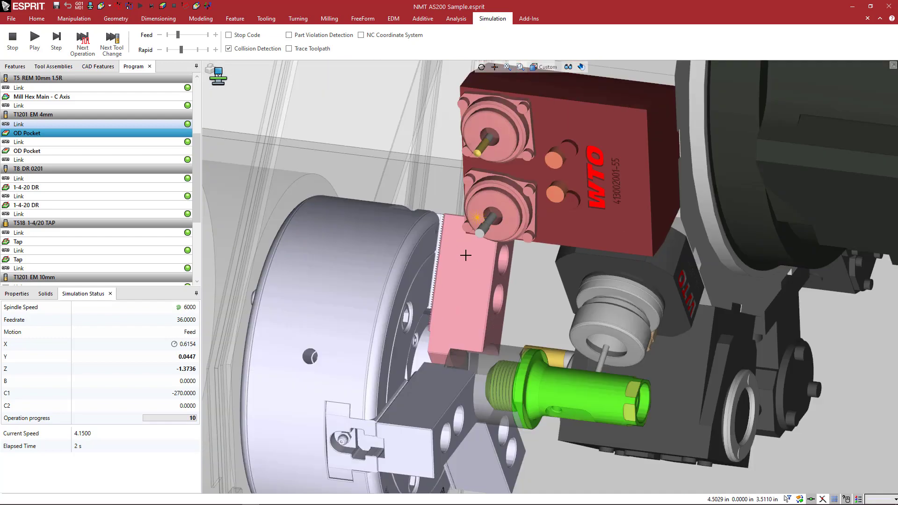
pyautogui.moveTo(465, 254); pyautogui.dragTo(477, 213, button='middle')
pyautogui.scroll(2, 479, 234)
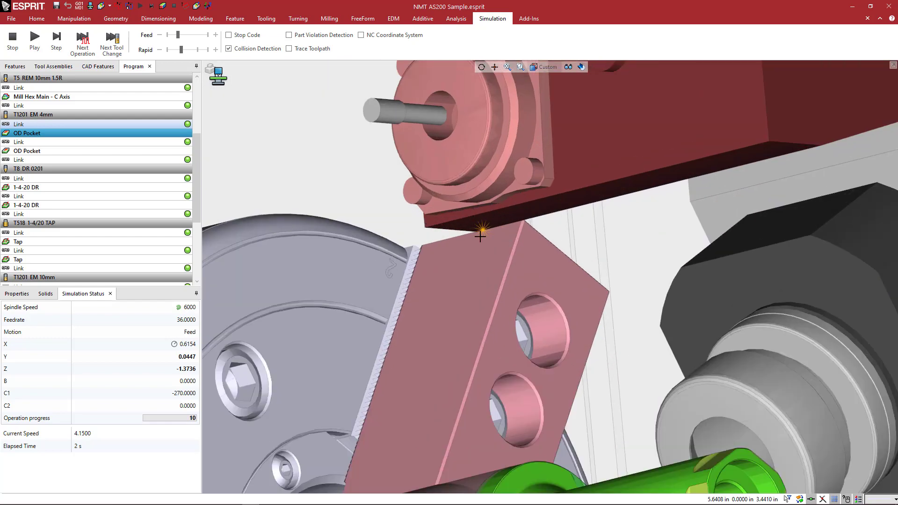
pyautogui.scroll(2, 409, 243)
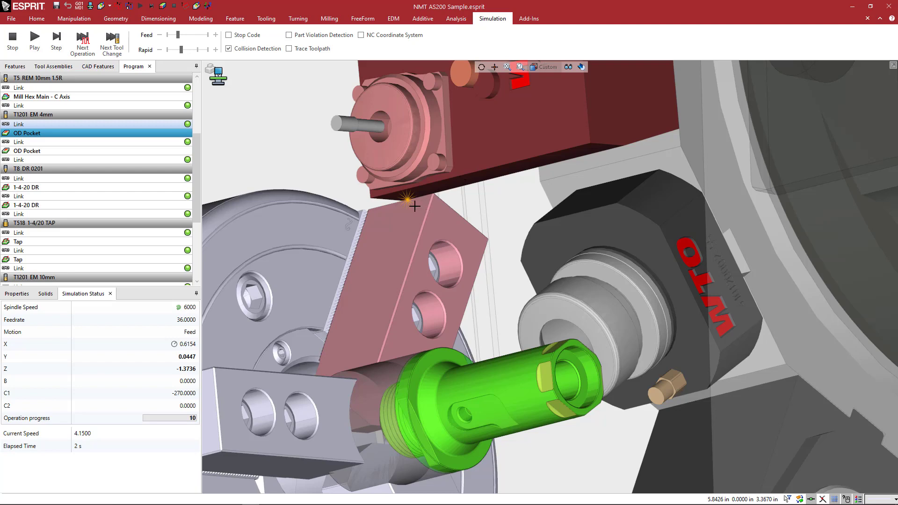
pyautogui.moveTo(414, 206); pyautogui.dragTo(417, 204, button='middle')
pyautogui.scroll(-3, 445, 252)
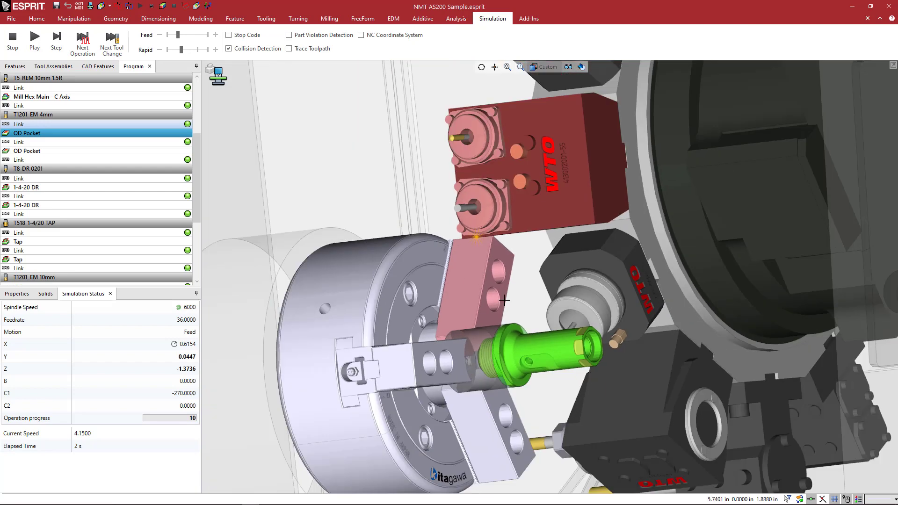
# Step: Inspect the 4 mm end mill at the part and the neighbouring turret holders around the chuck from several angles
pyautogui.moveTo(446, 252); pyautogui.dragTo(497, 341, button='middle')
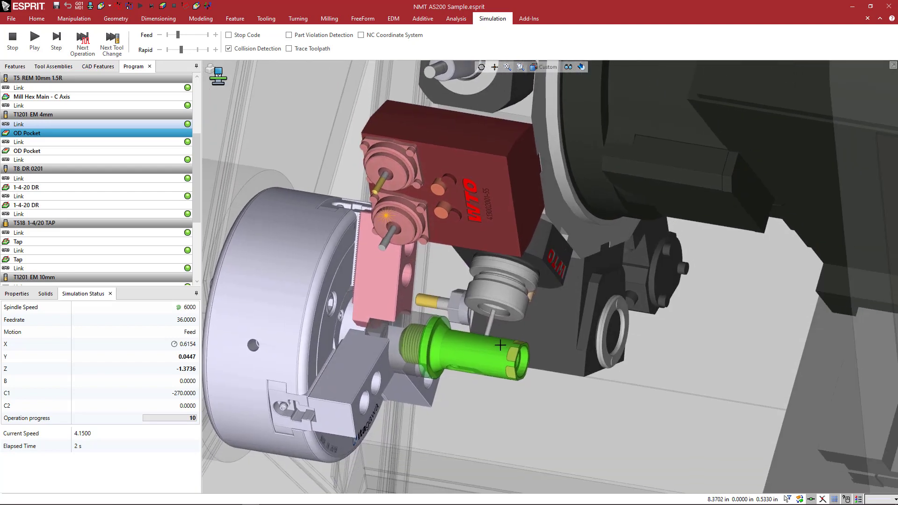
pyautogui.scroll(5, 494, 342)
pyautogui.scroll(-2, 489, 334)
pyautogui.scroll(-2, 498, 289)
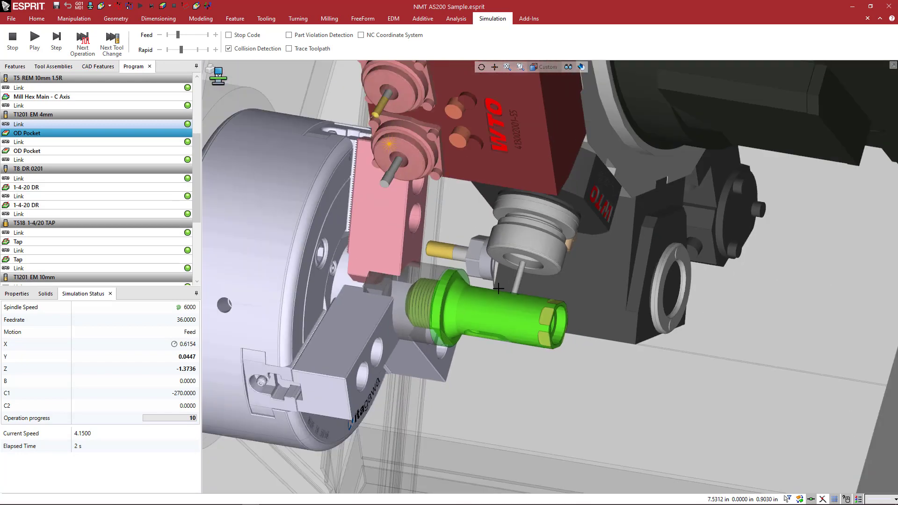
pyautogui.moveTo(507, 291); pyautogui.dragTo(492, 254, button='middle')
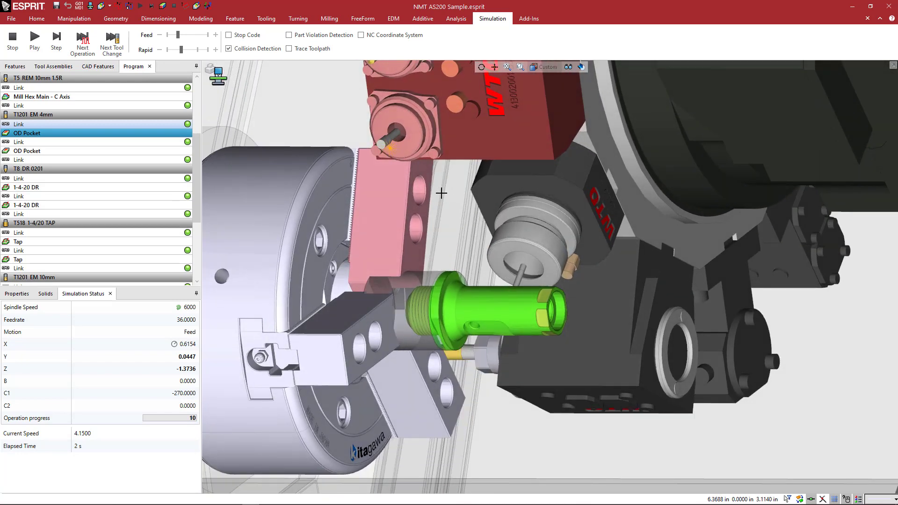
pyautogui.moveTo(441, 193); pyautogui.dragTo(421, 185, button='middle')
pyautogui.moveTo(397, 148); pyautogui.dragTo(424, 167, button='middle')
pyautogui.moveTo(381, 147)
pyautogui.mouseDown(button='middle')
pyautogui.moveTo(421, 173)
pyautogui.moveTo(423, 191)
pyautogui.moveTo(569, 321)
pyautogui.moveTo(515, 268)
pyautogui.moveTo(541, 241)
pyautogui.moveTo(516, 276)
pyautogui.mouseUp(button='middle')
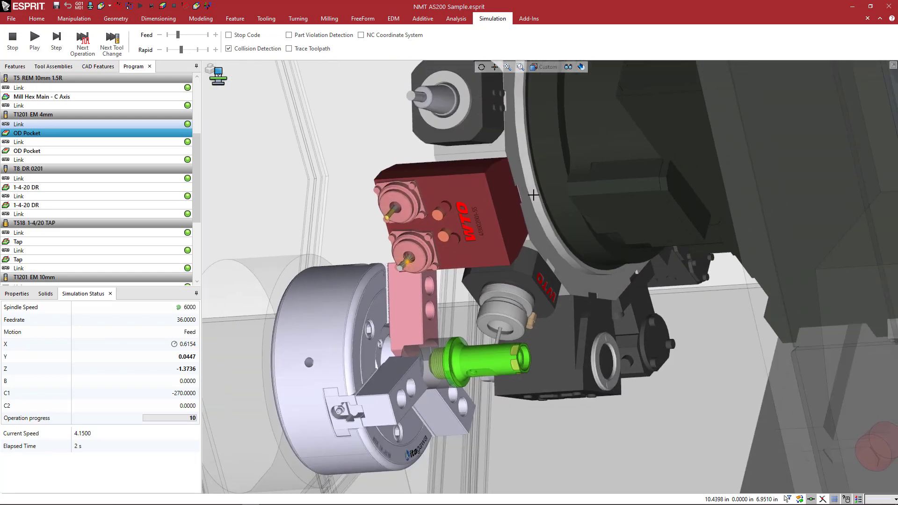
pyautogui.moveTo(533, 195); pyautogui.dragTo(434, 246, button='middle')
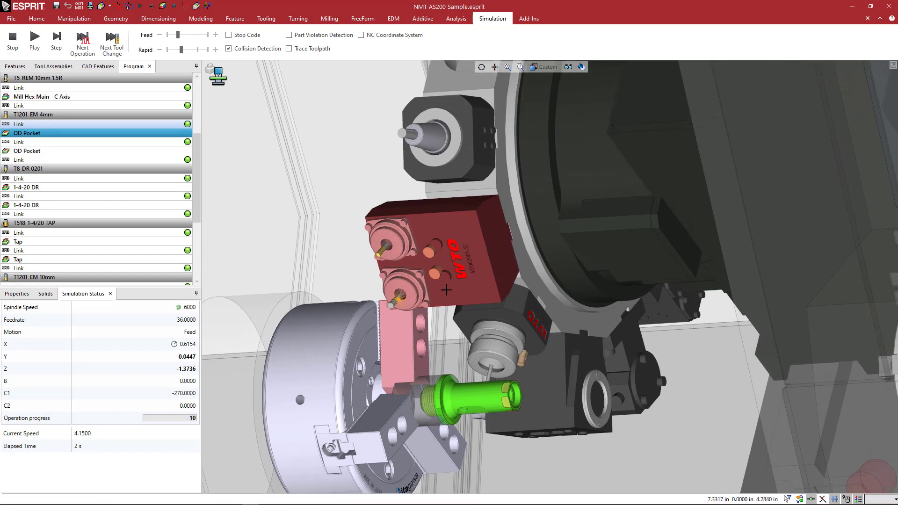
pyautogui.scroll(-3, 446, 289)
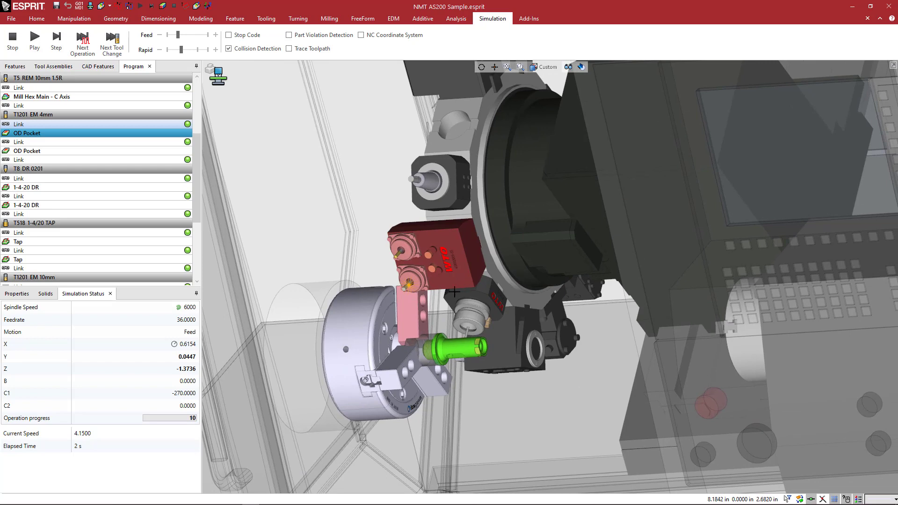
pyautogui.scroll(2, 457, 303)
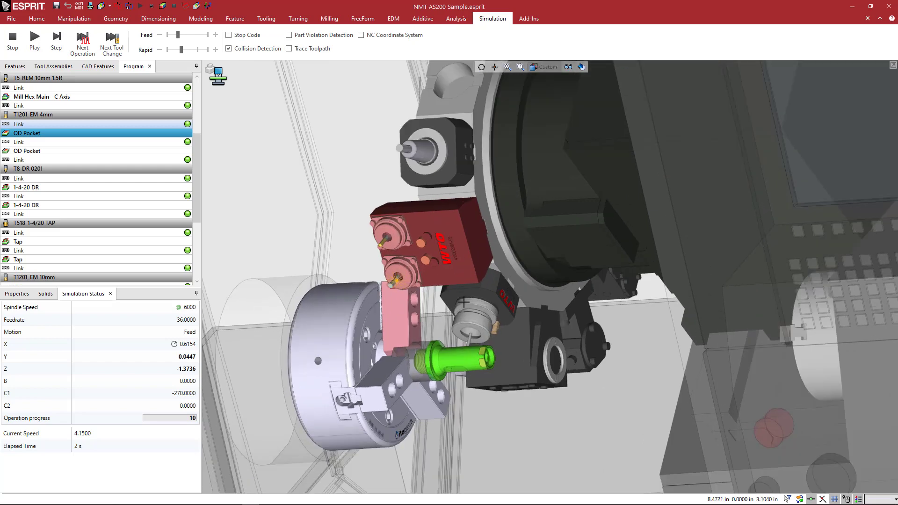